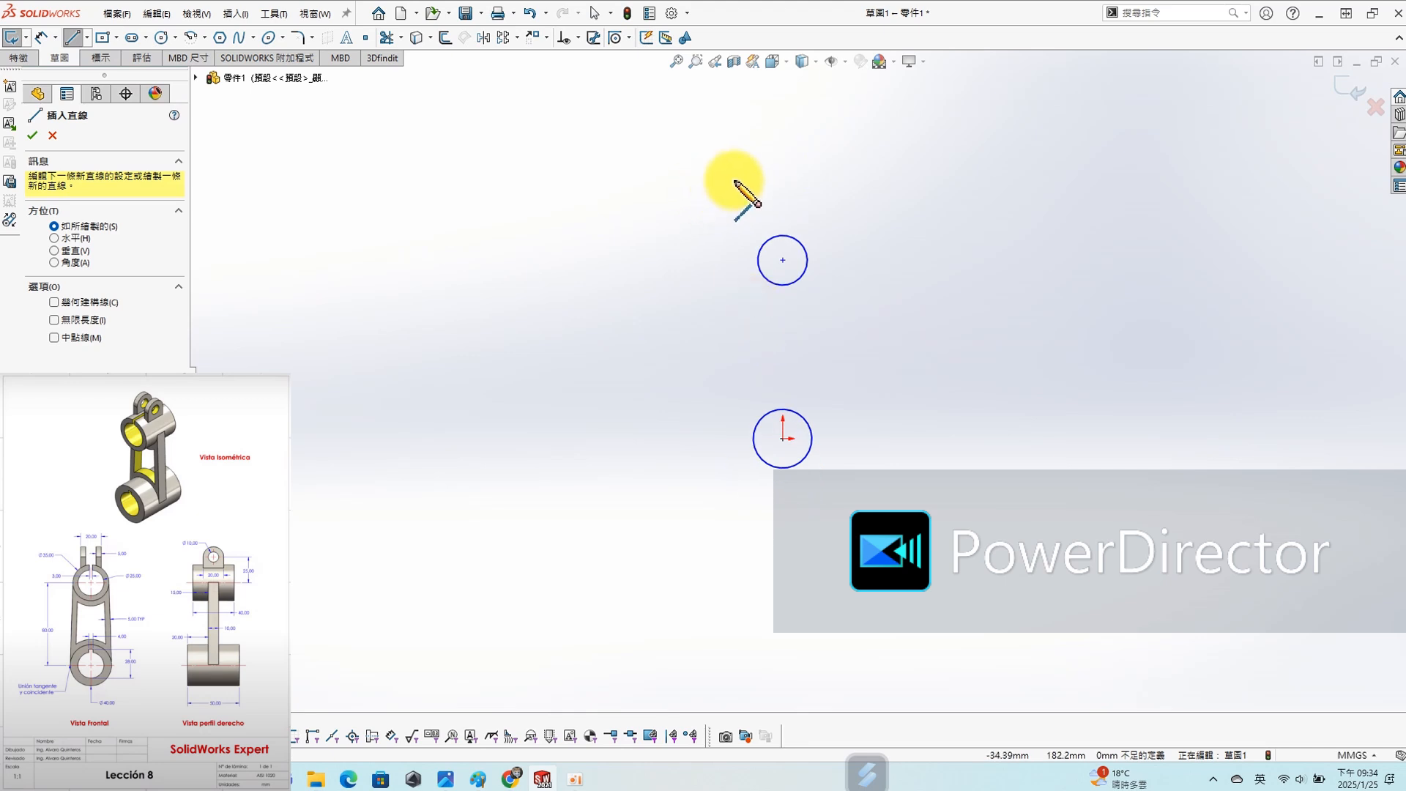
# - Draw slanted lines about 260 and 270 mm long beside the two circles and make the left line tangent to both circles
pyautogui.moveTo(870, 196); pyautogui.dragTo(944, 575)
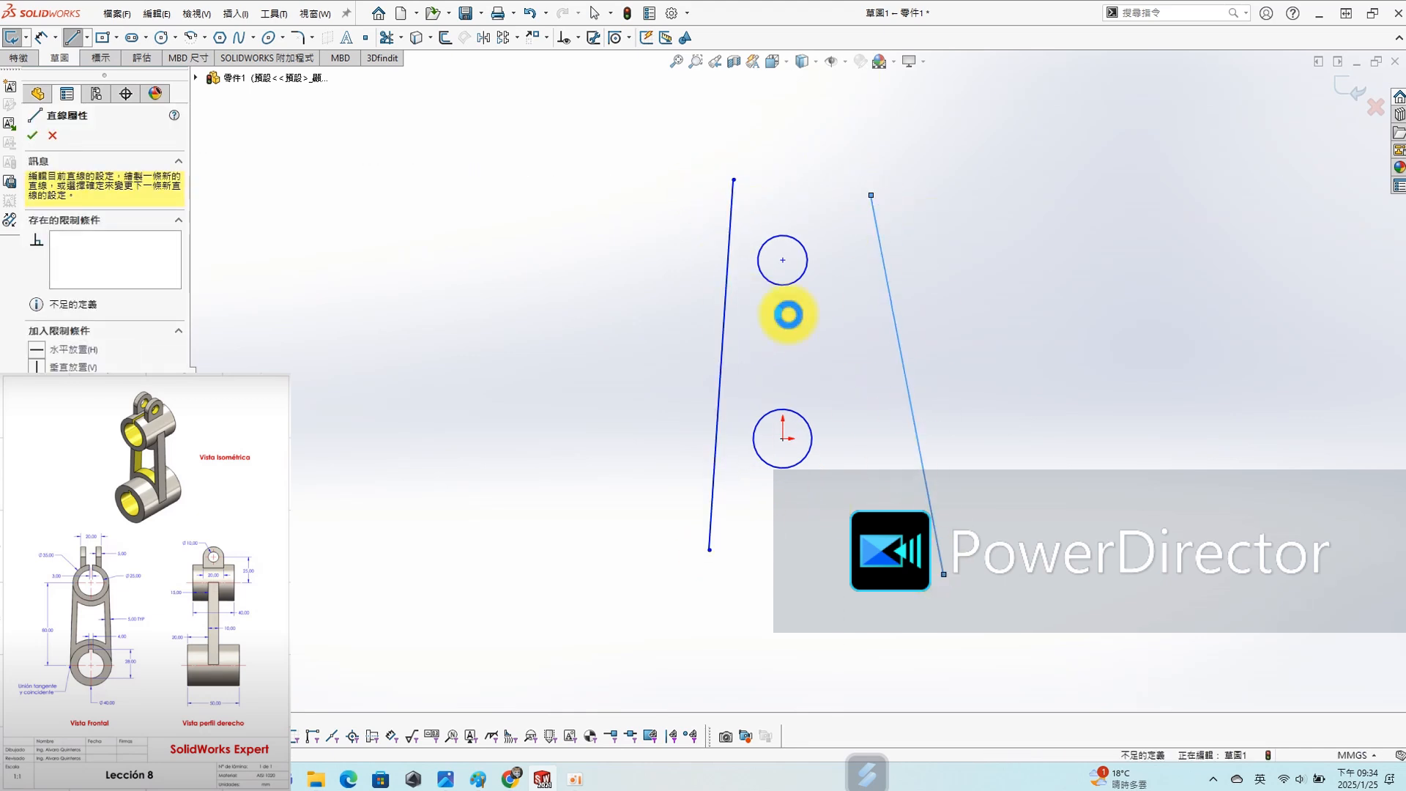
pyautogui.press('Escape')
pyautogui.click(726, 292)
pyautogui.keyDown('ctrl'); pyautogui.click(766, 279); pyautogui.keyUp('ctrl')
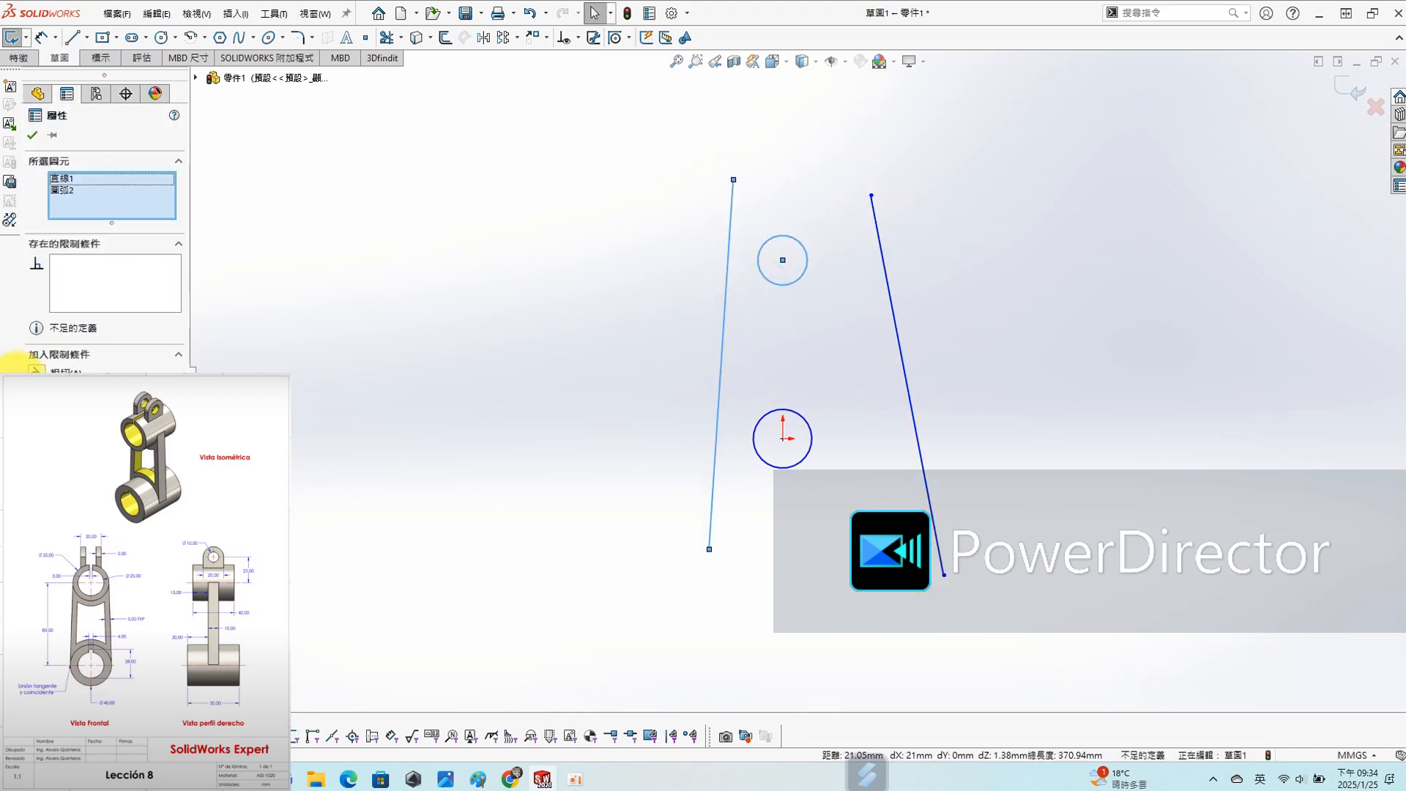
pyautogui.click(34, 374)
pyautogui.click(377, 315)
pyautogui.click(744, 472)
pyautogui.keyDown('ctrl'); pyautogui.click(764, 466); pyautogui.keyUp('ctrl')
pyautogui.click(33, 369)
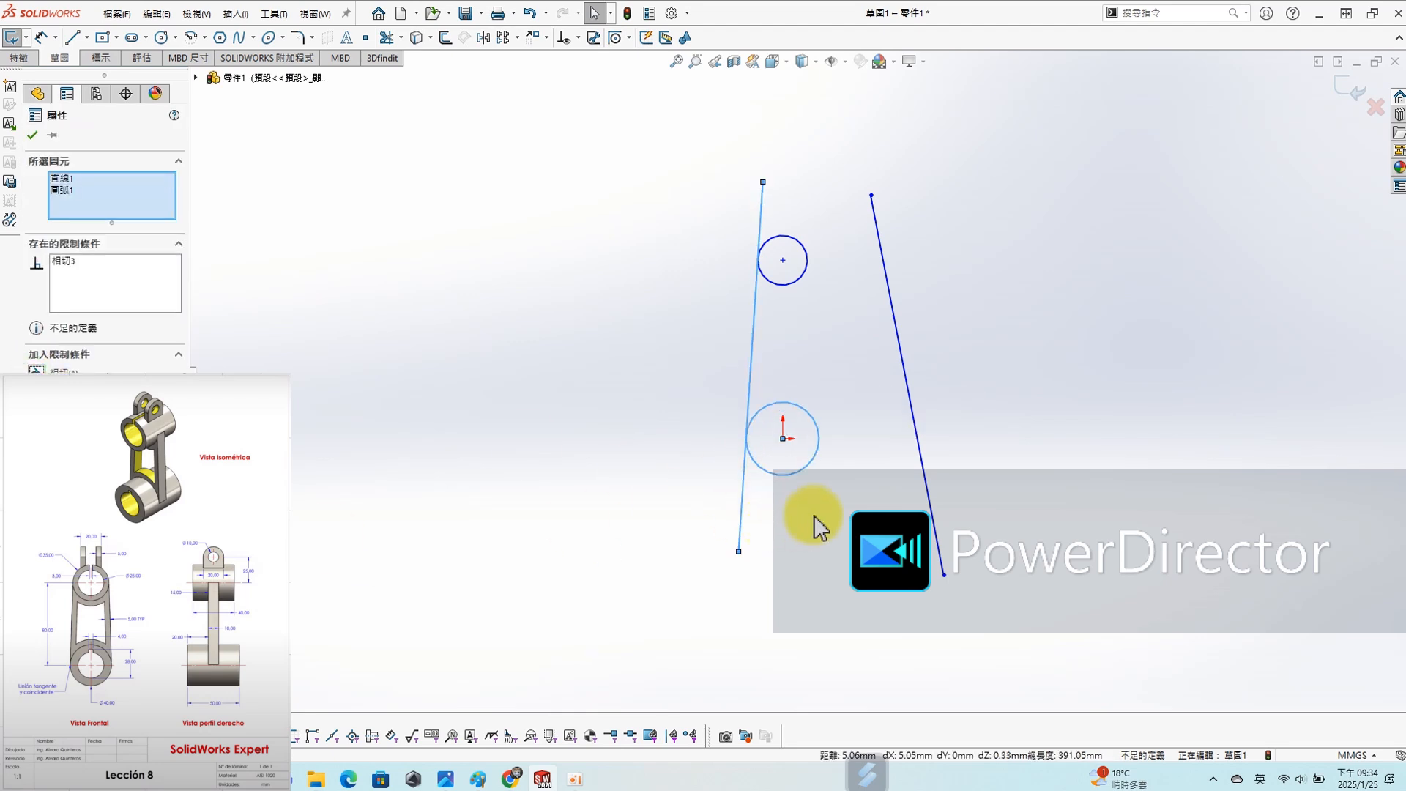
# - Make the right slanted line tangent to both the lower and the upper circle
pyautogui.click(924, 458)
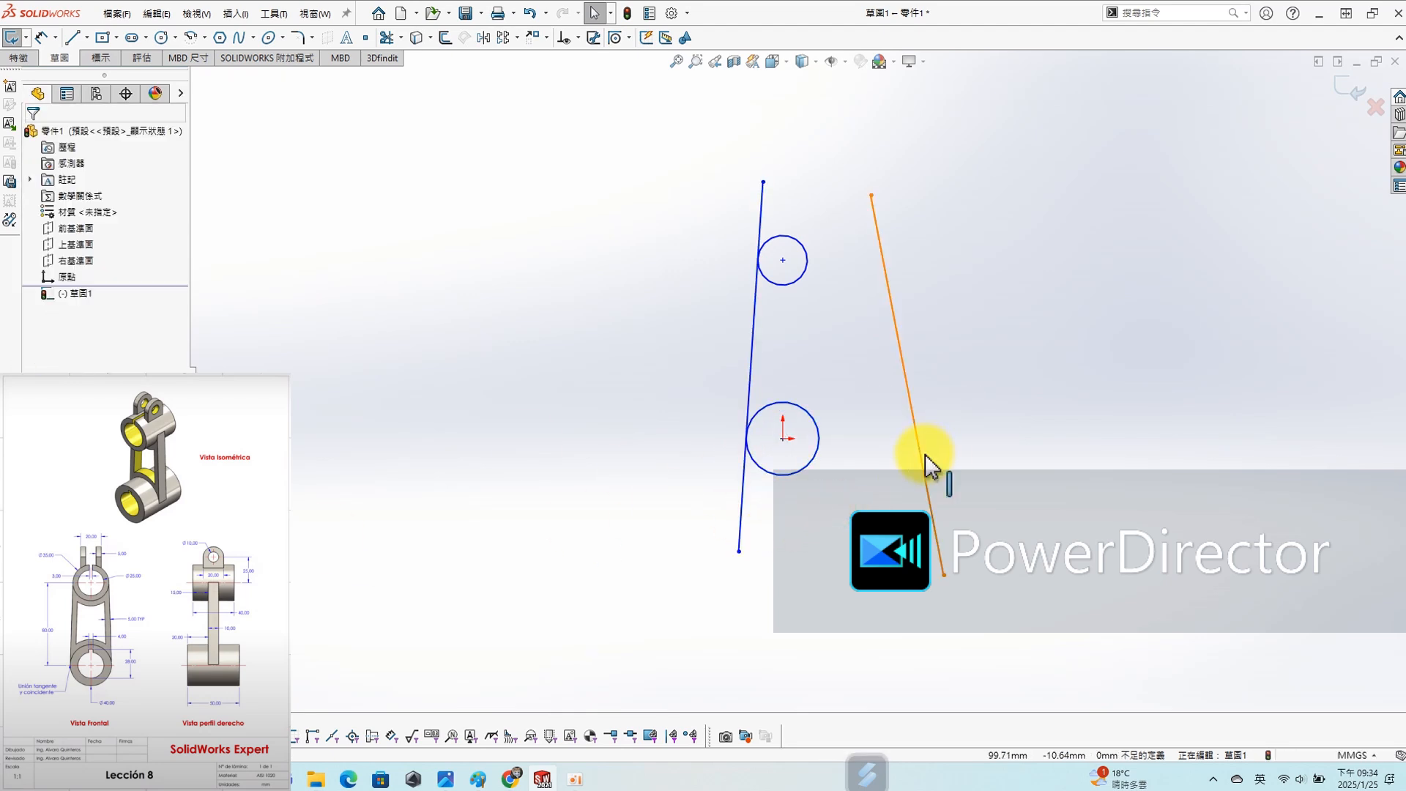
pyautogui.keyDown('ctrl'); pyautogui.click(822, 450); pyautogui.keyUp('ctrl')
pyautogui.click(33, 368)
pyautogui.click(776, 213)
pyautogui.moveTo(810, 206)
pyautogui.mouseDown()
pyautogui.moveTo(836, 192)
pyautogui.moveTo(824, 190)
pyautogui.mouseUp()
pyautogui.keyDown('ctrl'); pyautogui.click(821, 269); pyautogui.keyUp('ctrl')
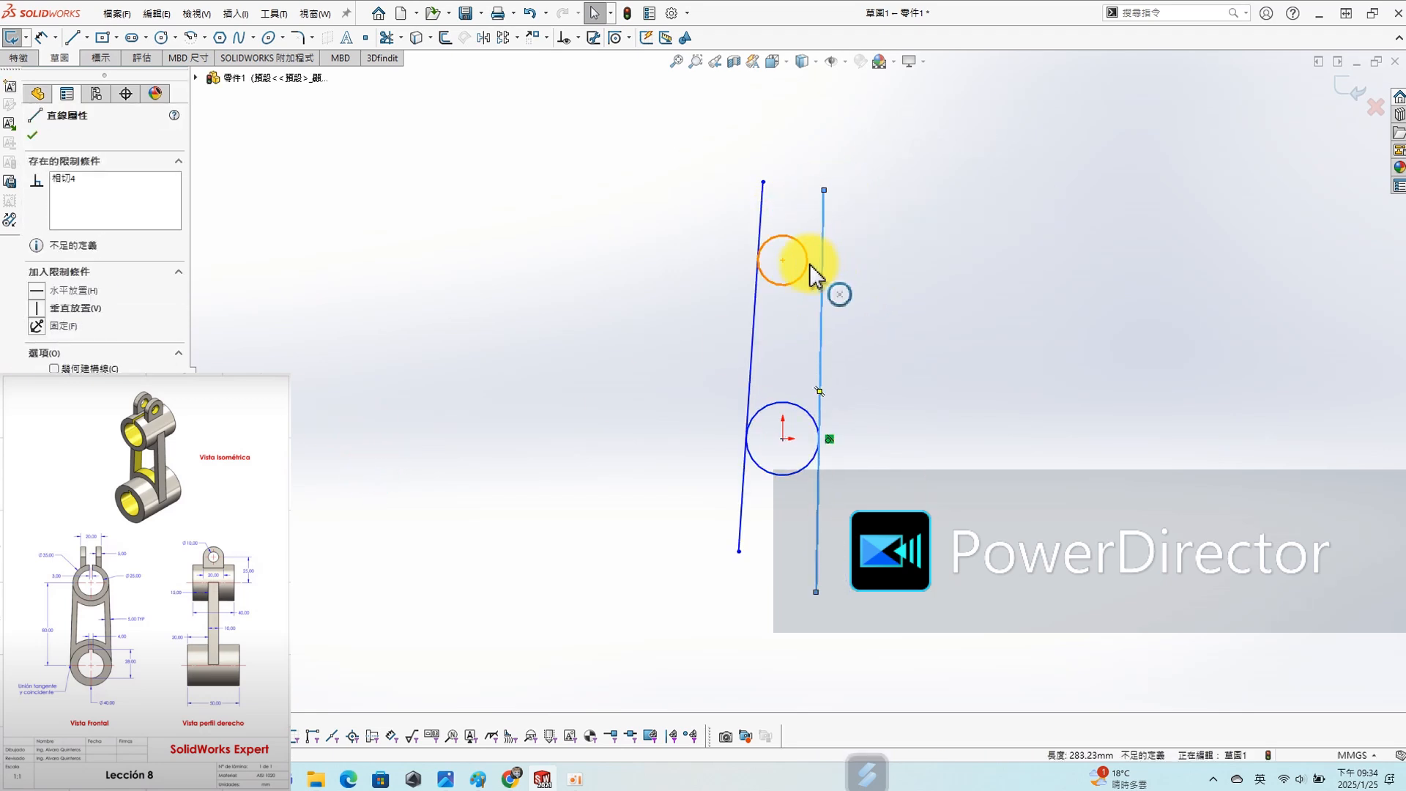
pyautogui.click(33, 369)
pyautogui.click(1102, 357)
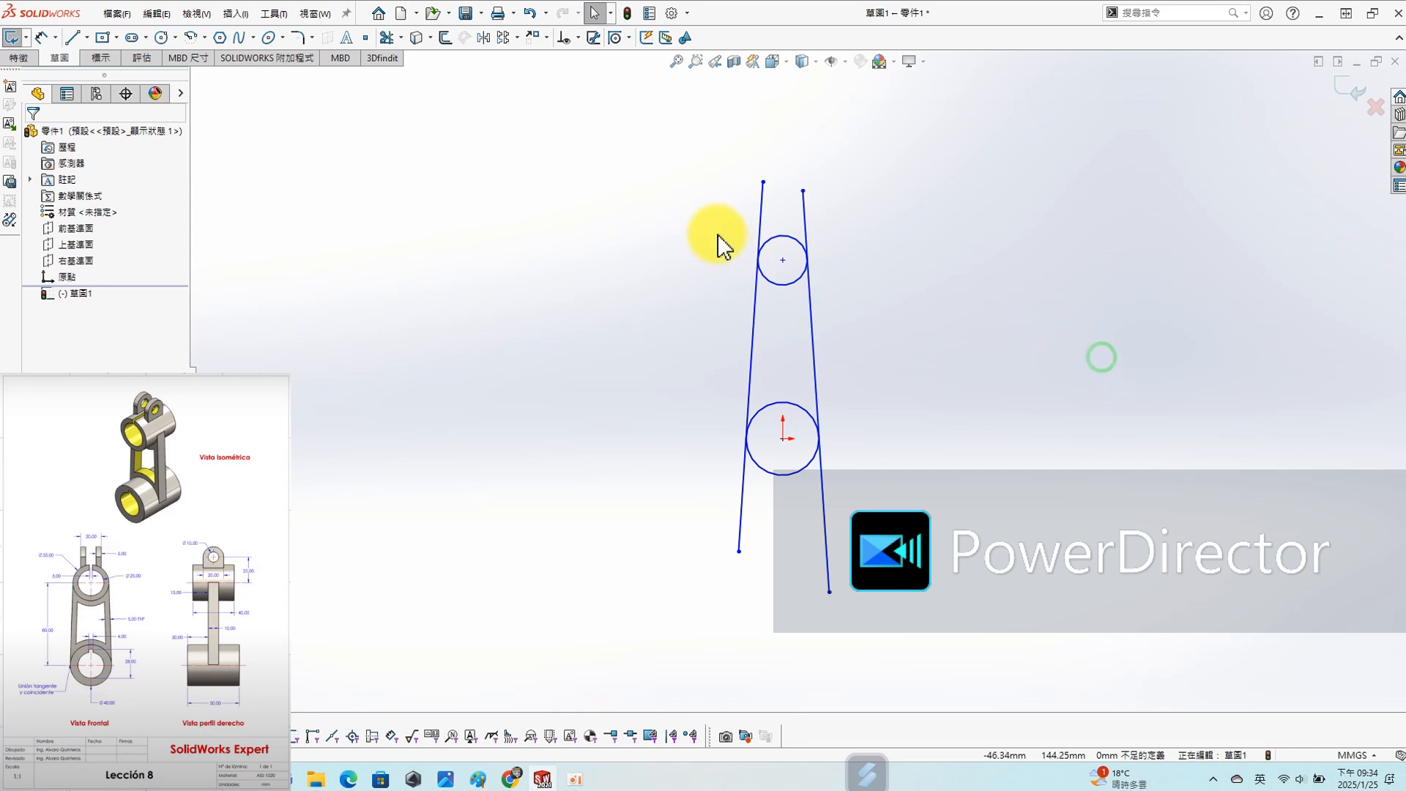
# - Trim the ends of both lines that extend beyond their tangent points on the circles
pyautogui.press('s')
pyautogui.click(678, 271)
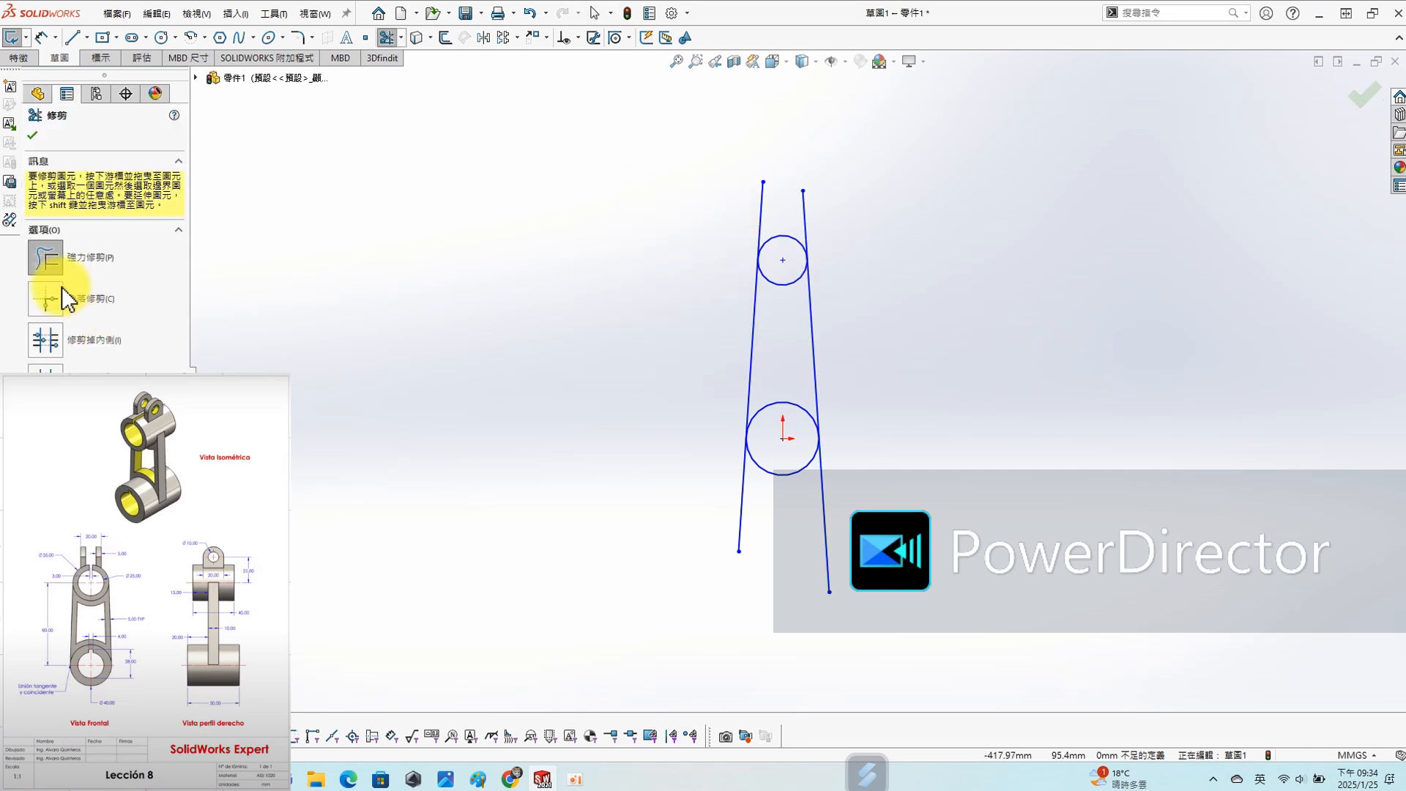
pyautogui.moveTo(684, 227); pyautogui.dragTo(815, 213)
pyautogui.moveTo(957, 509); pyautogui.dragTo(605, 520)
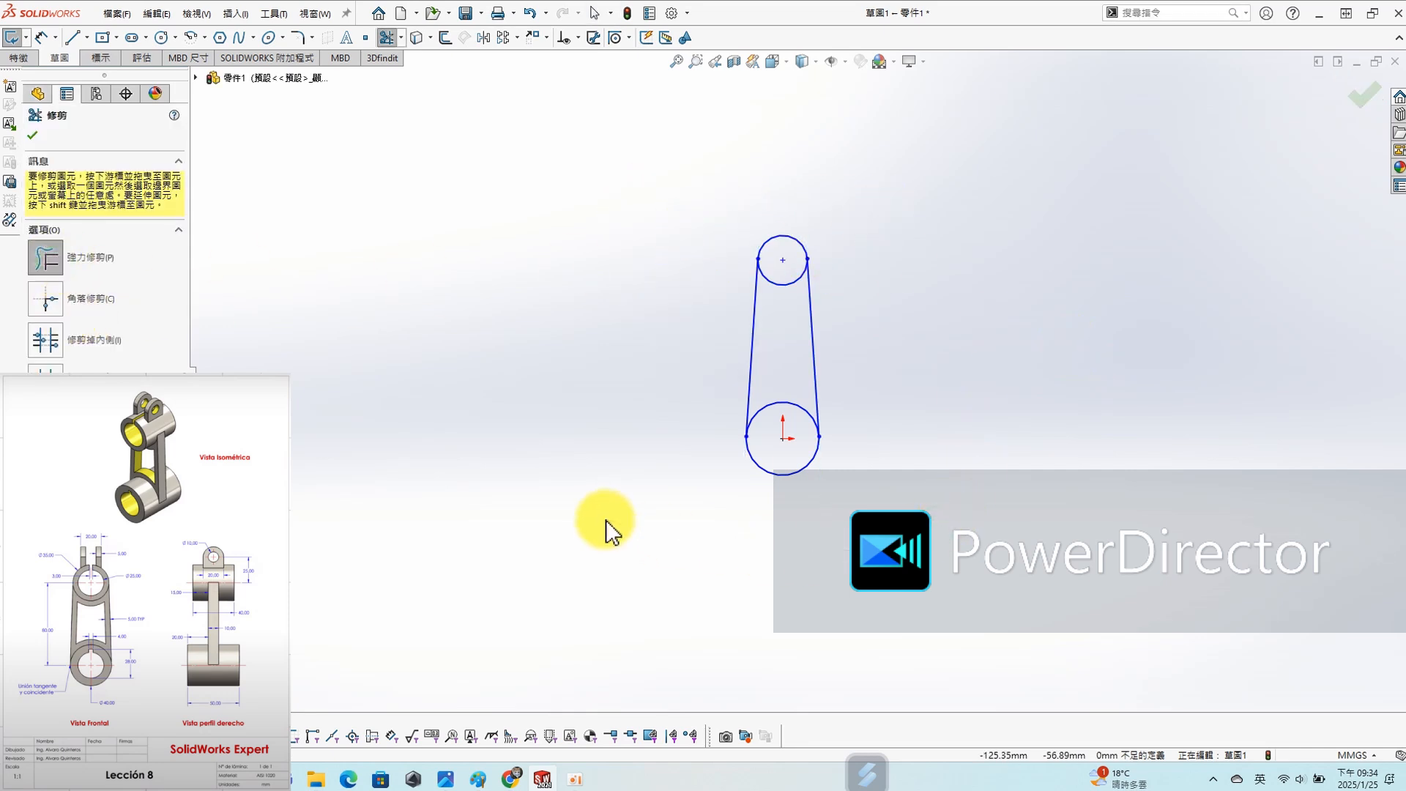
# - Dimension the upper circle with a diameter of 35 mm
pyautogui.press('s')
pyautogui.click(906, 224)
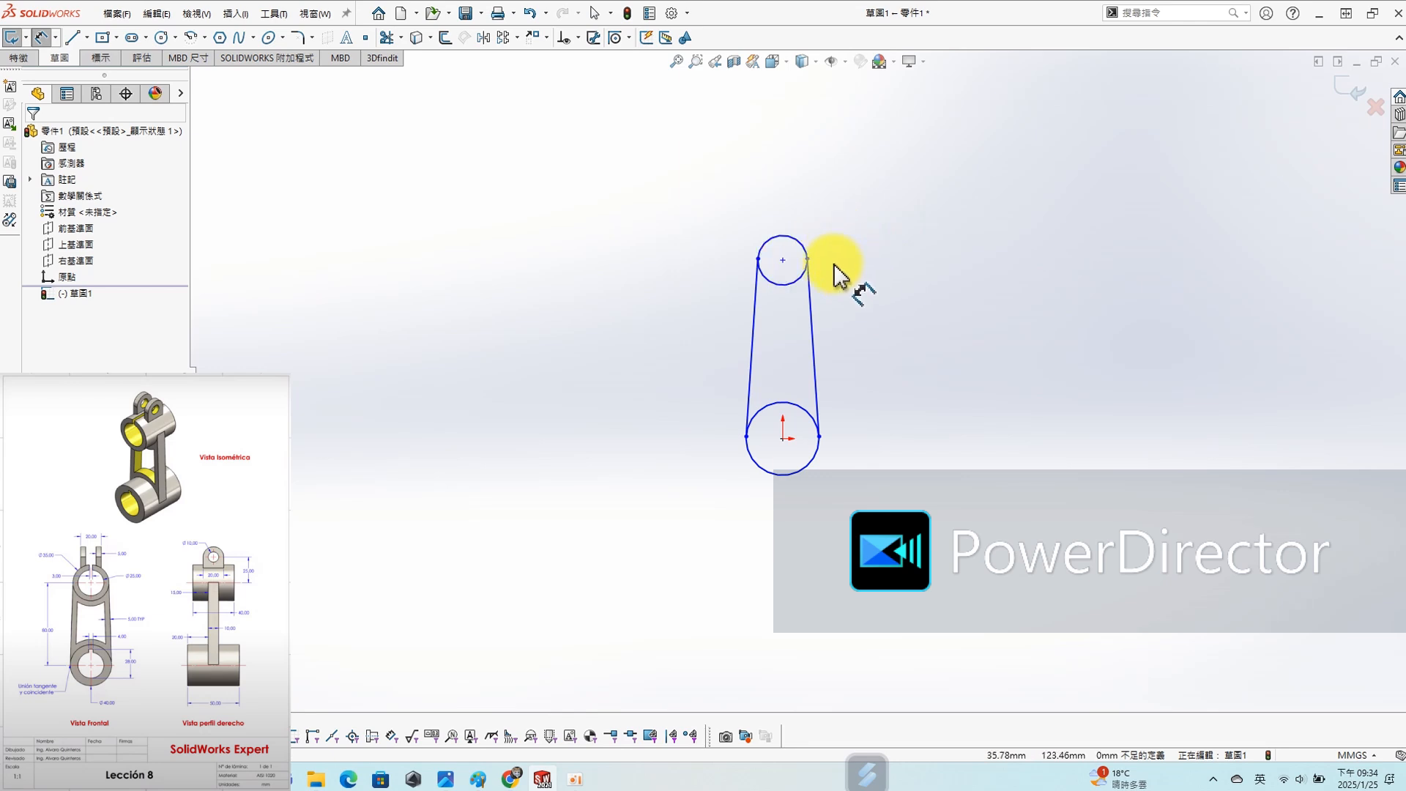
pyautogui.click(803, 253)
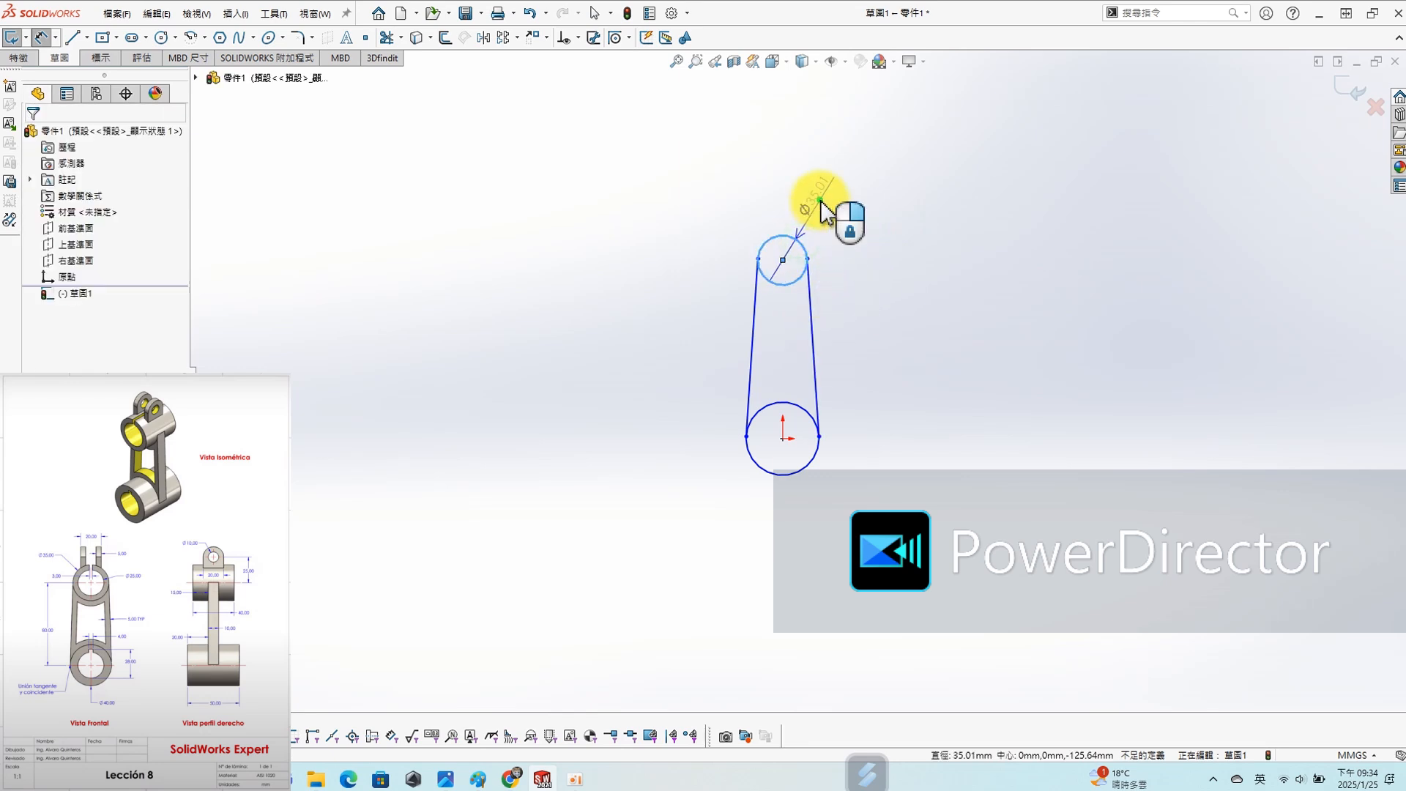
pyautogui.click(909, 210)
pyautogui.write('35')
pyautogui.press('Return')
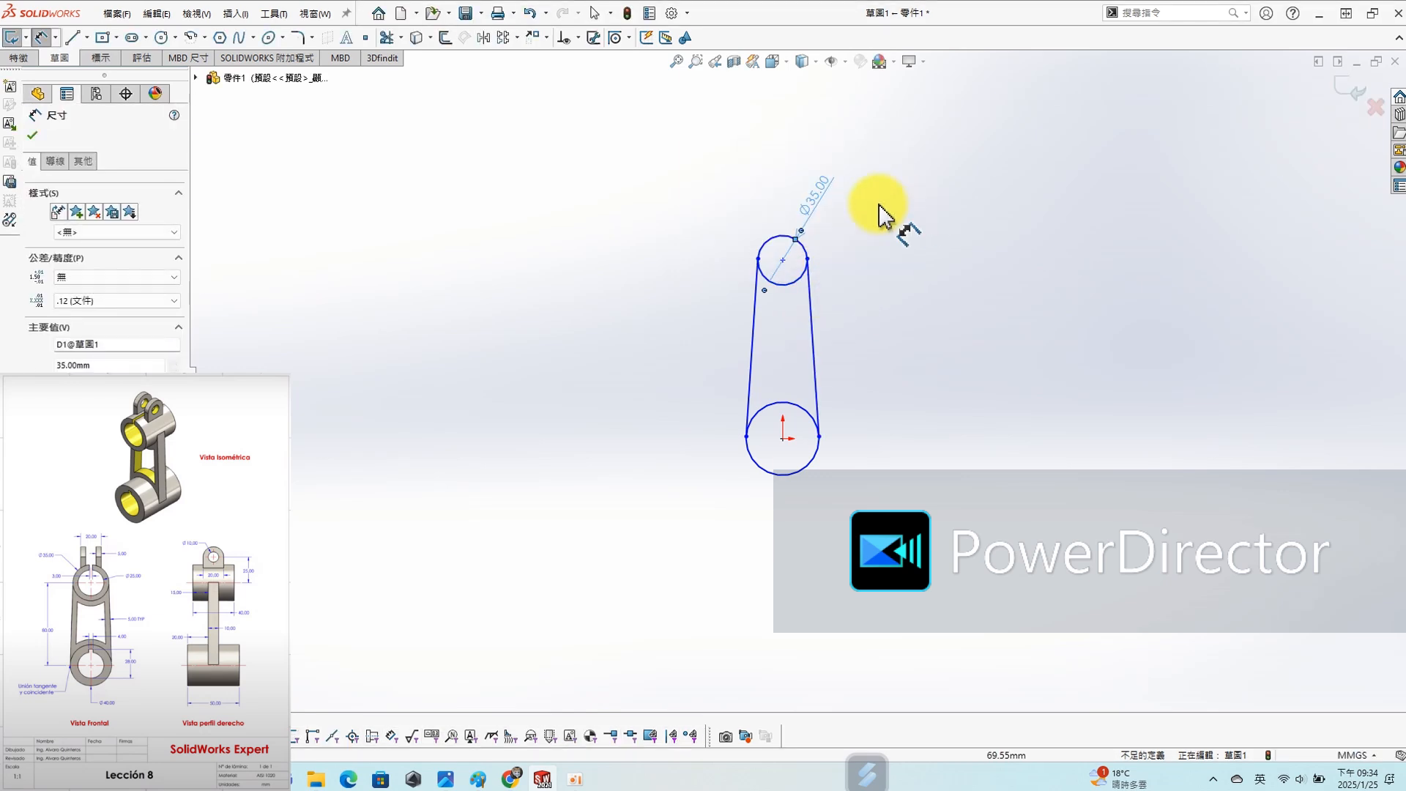
# - Dimension the lower circle at the origin with a diameter of 40 mm
pyautogui.click(810, 466)
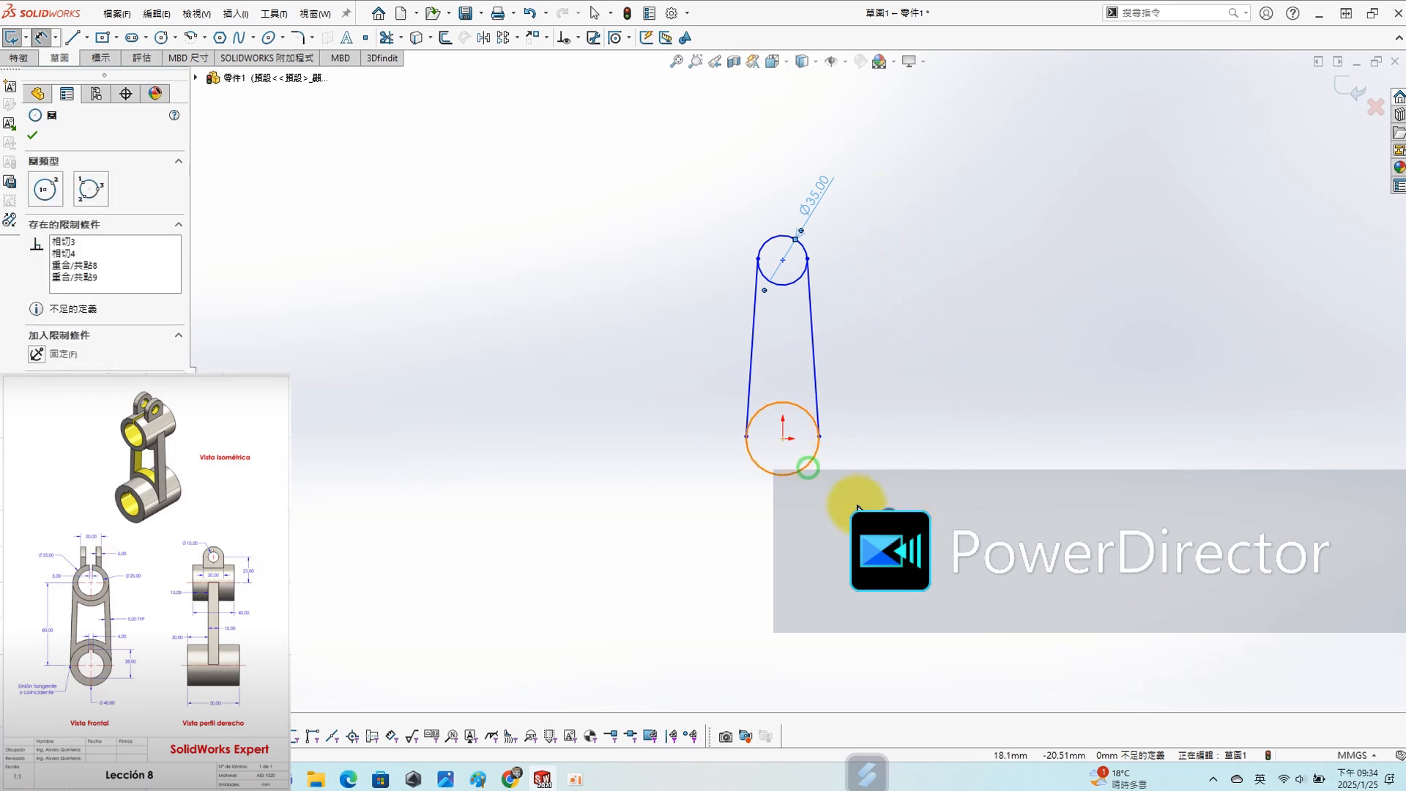
pyautogui.click(1138, 551)
pyautogui.write('40')
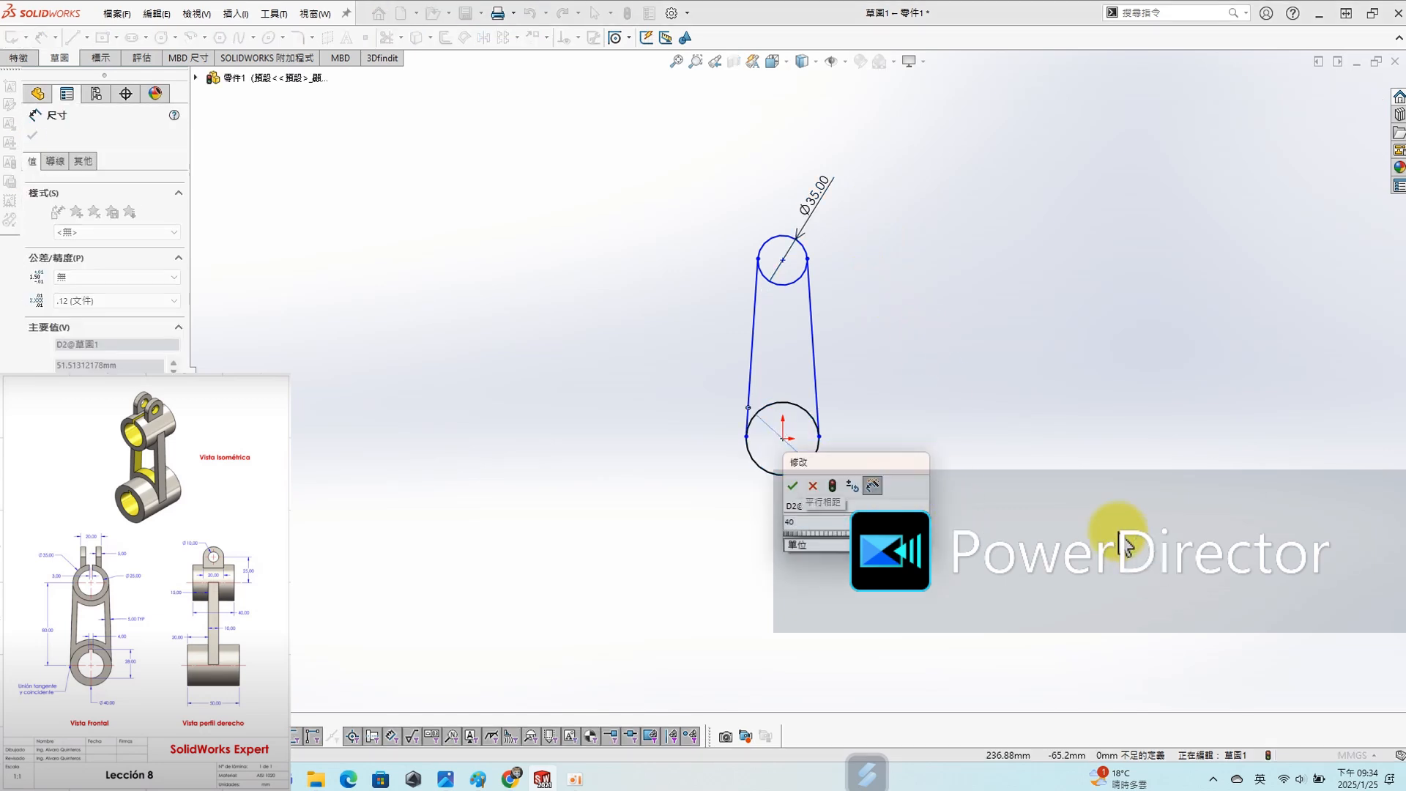
pyautogui.press('Return')
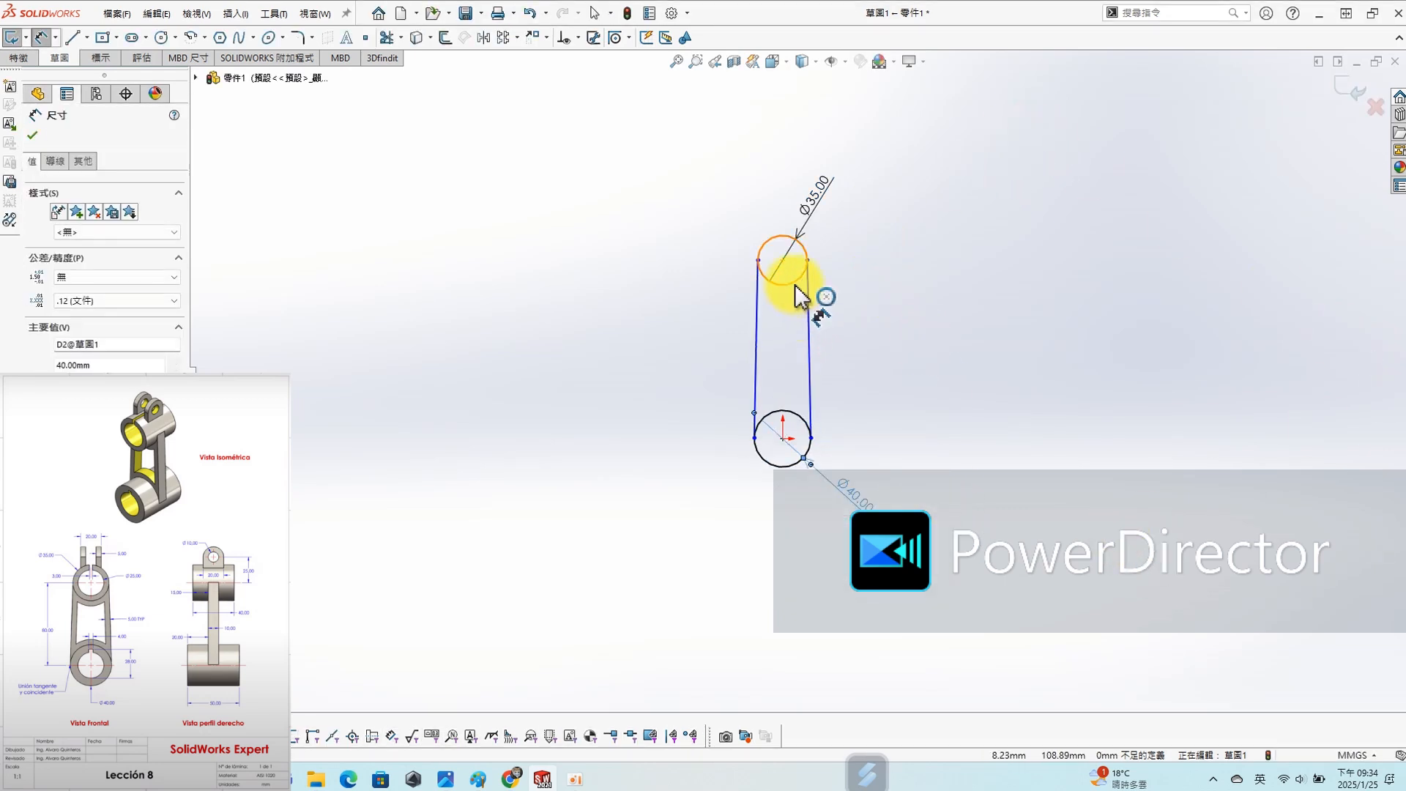
# - Dimension the vertical distance between the centres of the upper and lower circles as 80 mm
pyautogui.click(796, 288)
pyautogui.click(786, 411)
pyautogui.click(697, 402)
pyautogui.write('80')
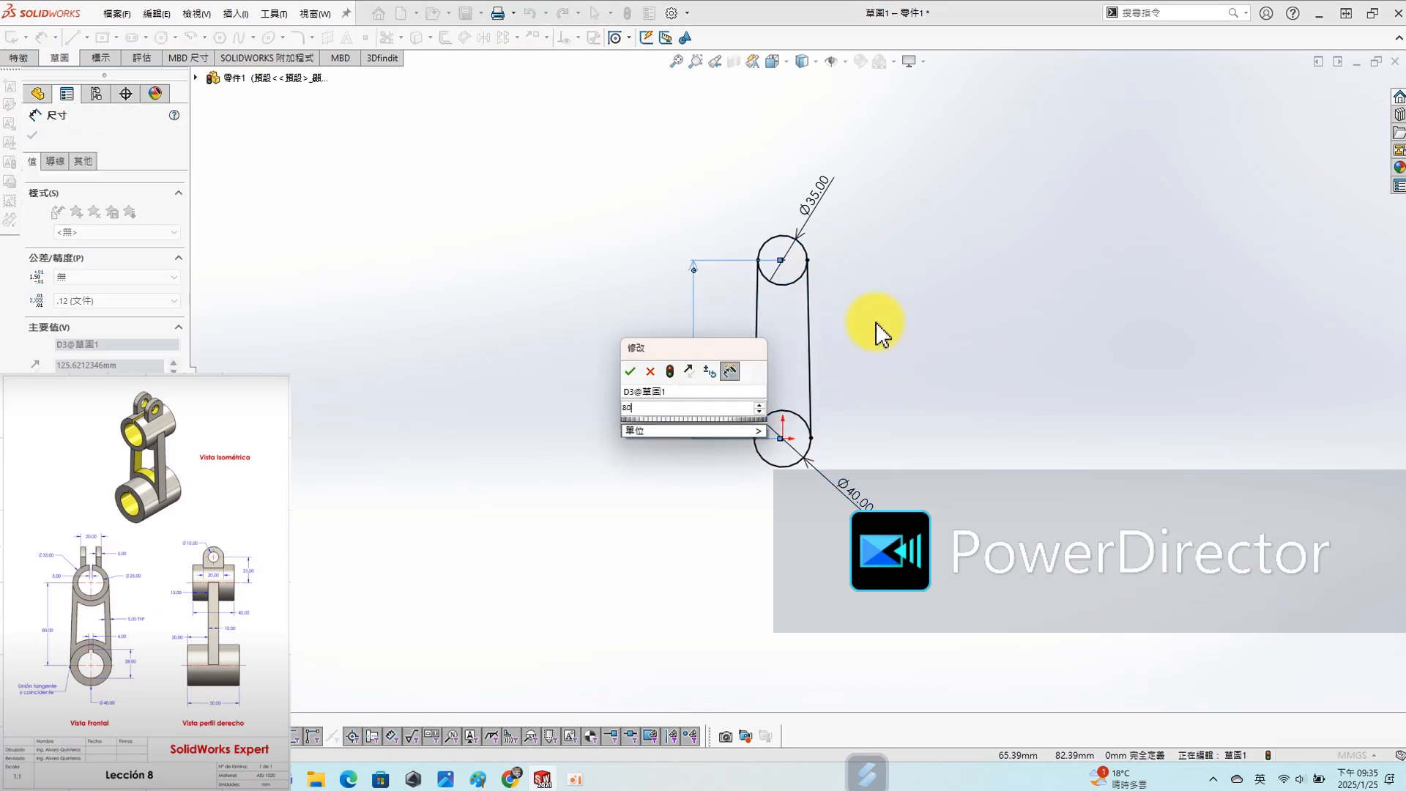
pyautogui.press('Return')
pyautogui.press('Escape')
# - Draw a concentric inner circle inside each outer circle, about 18 mm in diameter in the upper and about 22 mm in the lower
pyautogui.scroll(-5, 864, 352)
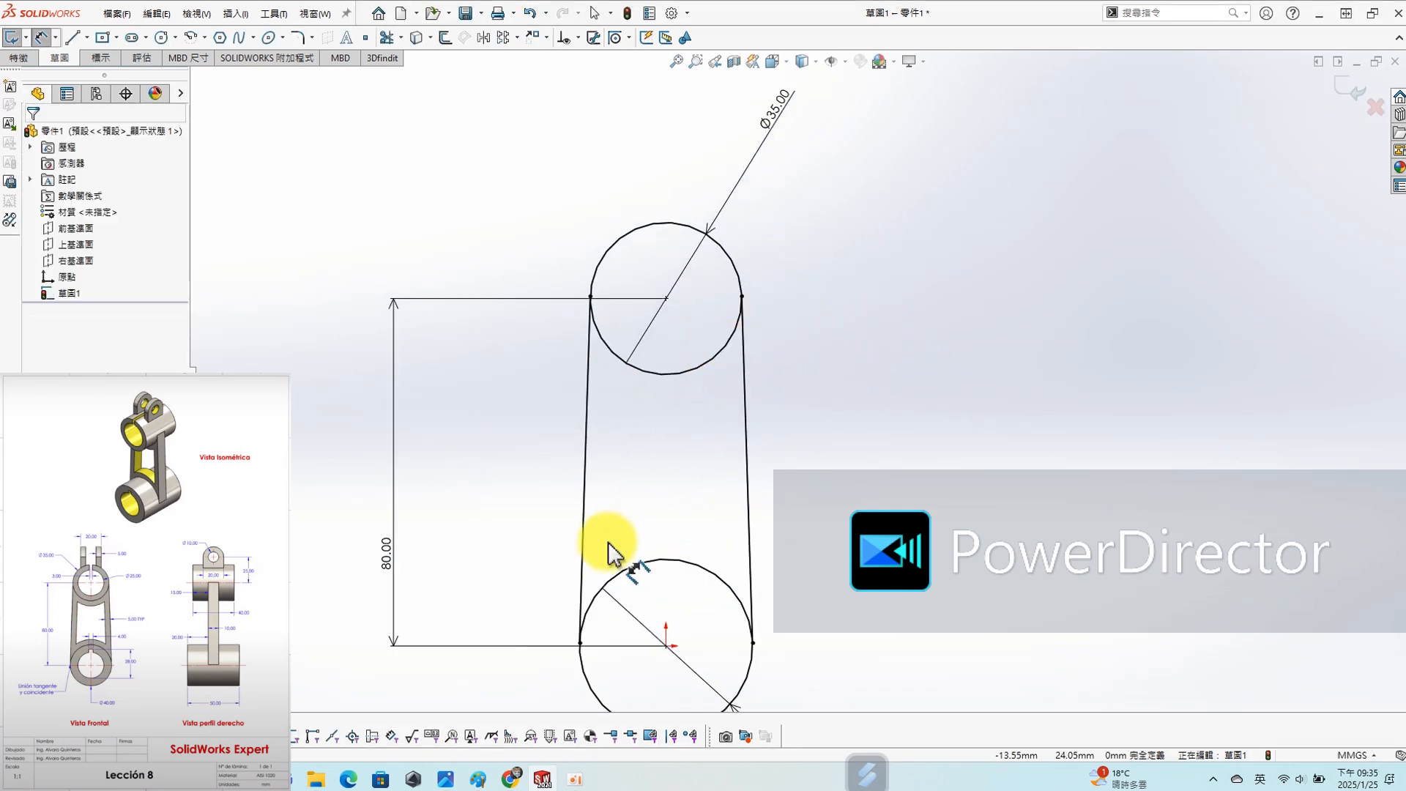
pyautogui.press('s')
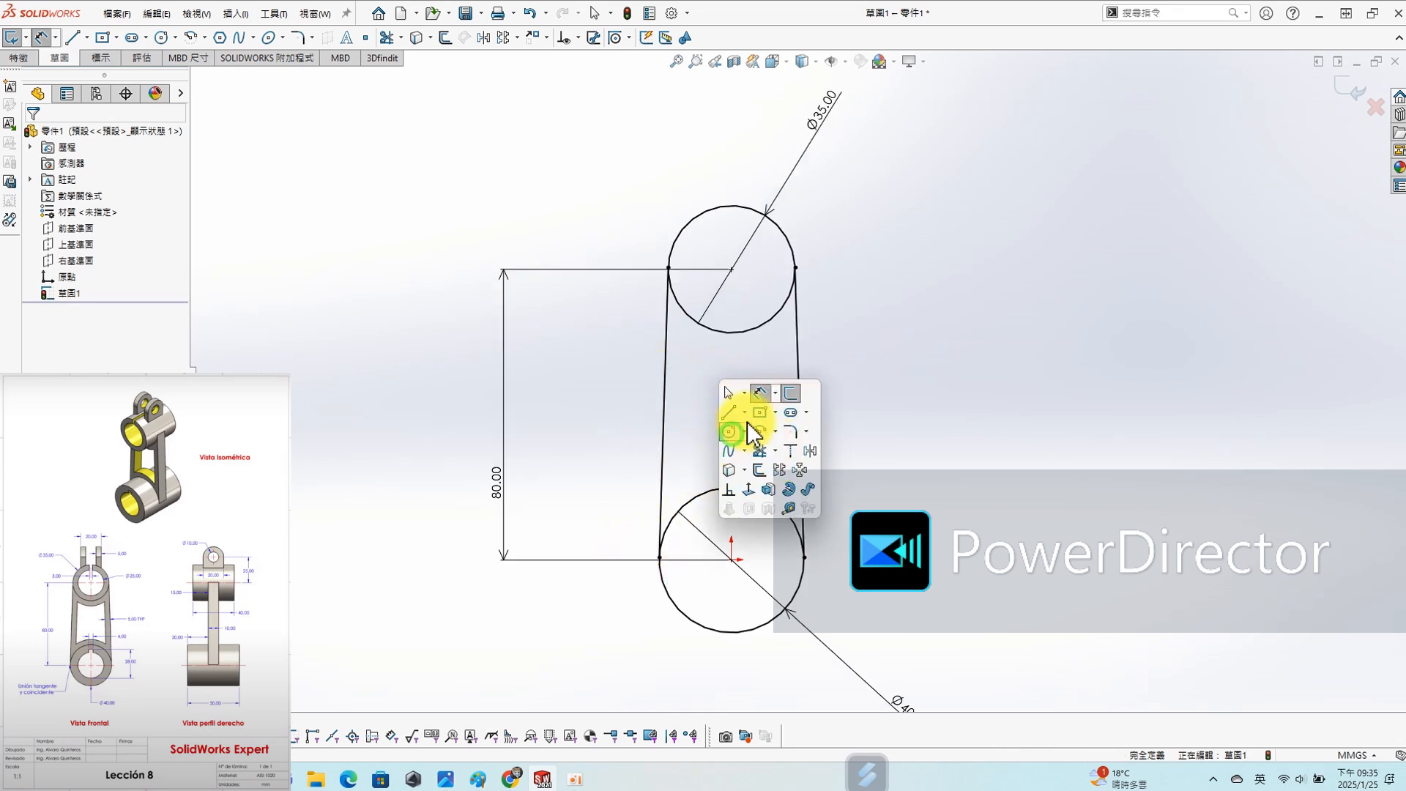
pyautogui.click(730, 433)
pyautogui.click(731, 270)
pyautogui.click(765, 269)
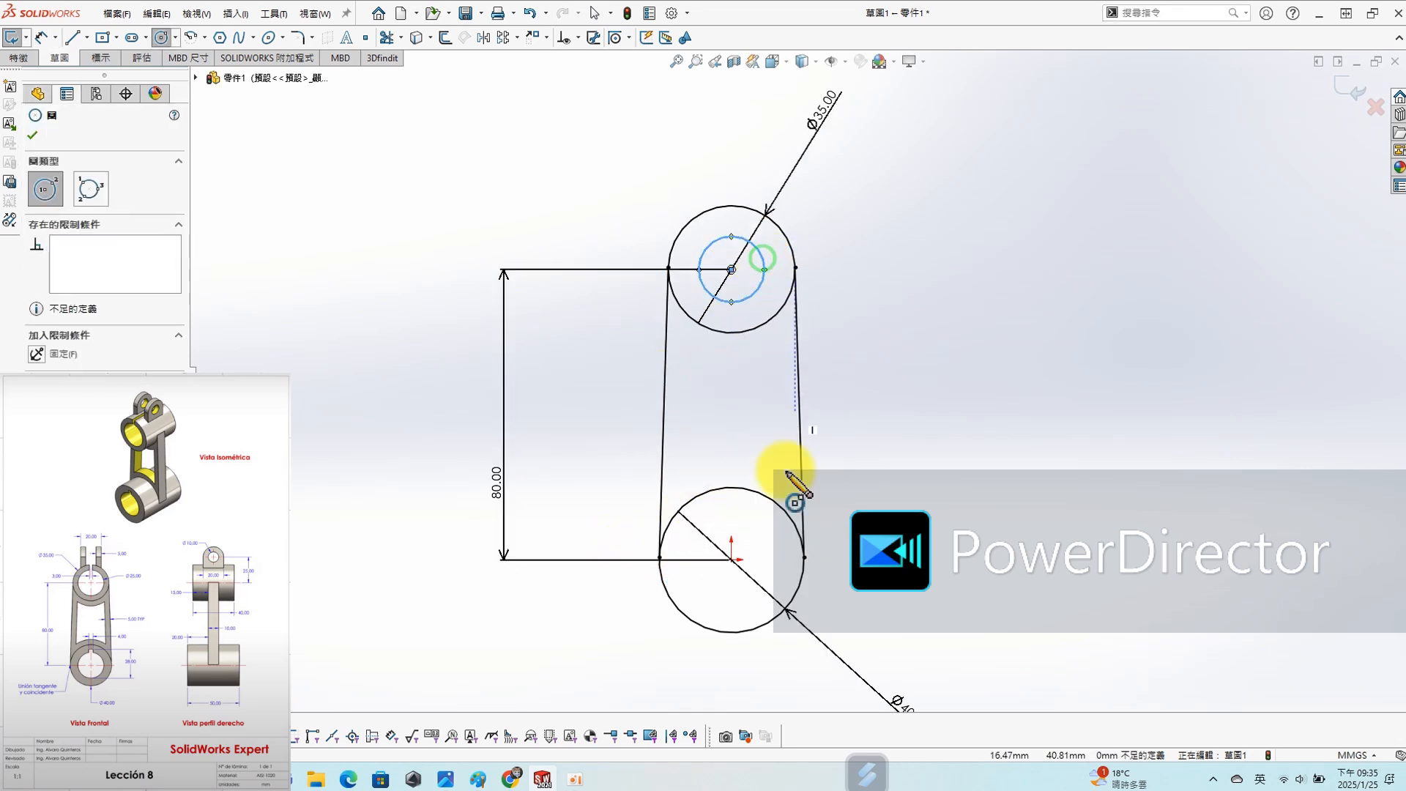
pyautogui.click(730, 560)
pyautogui.click(759, 587)
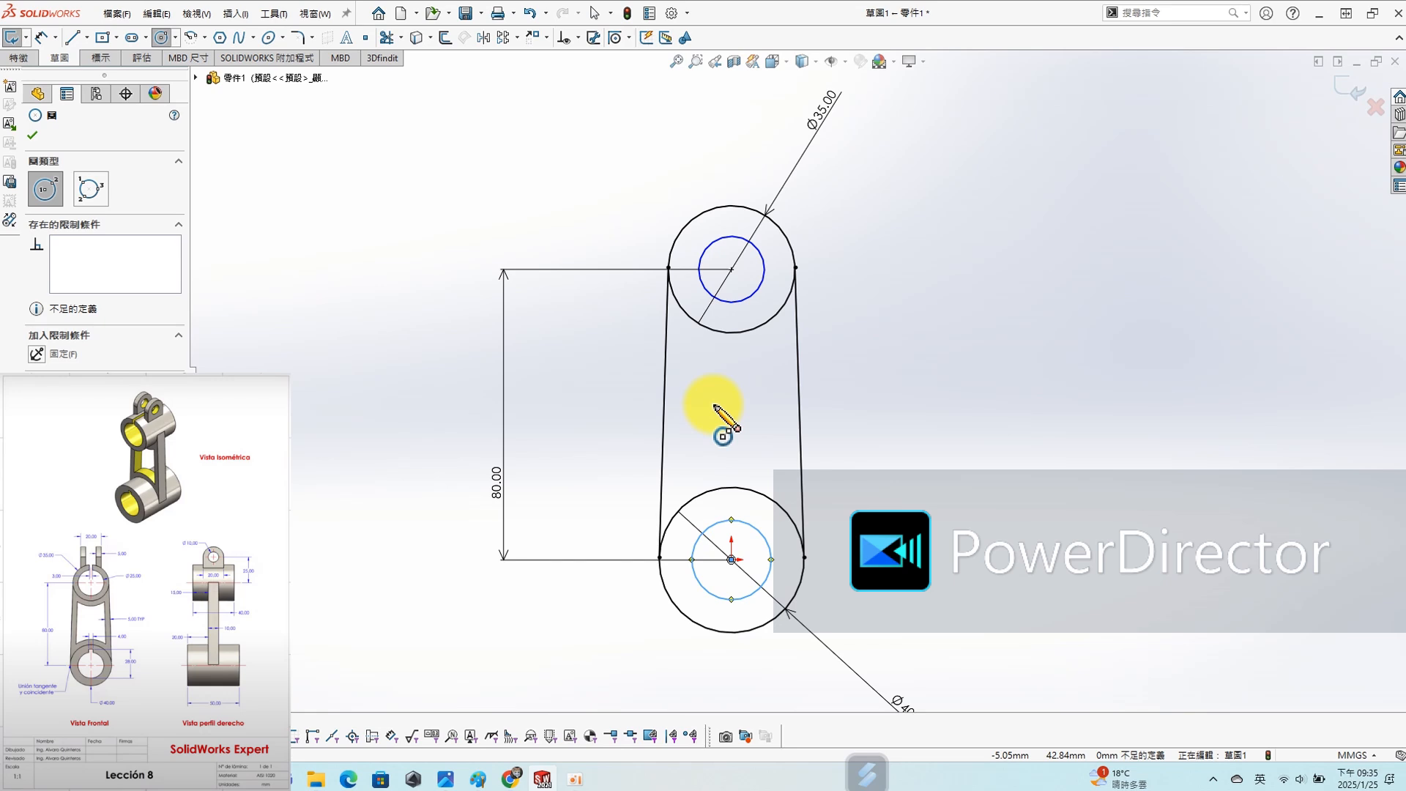
# - Set the diameter of the upper inner circle to 25 mm with a dimension
pyautogui.press('s')
pyautogui.click(766, 419)
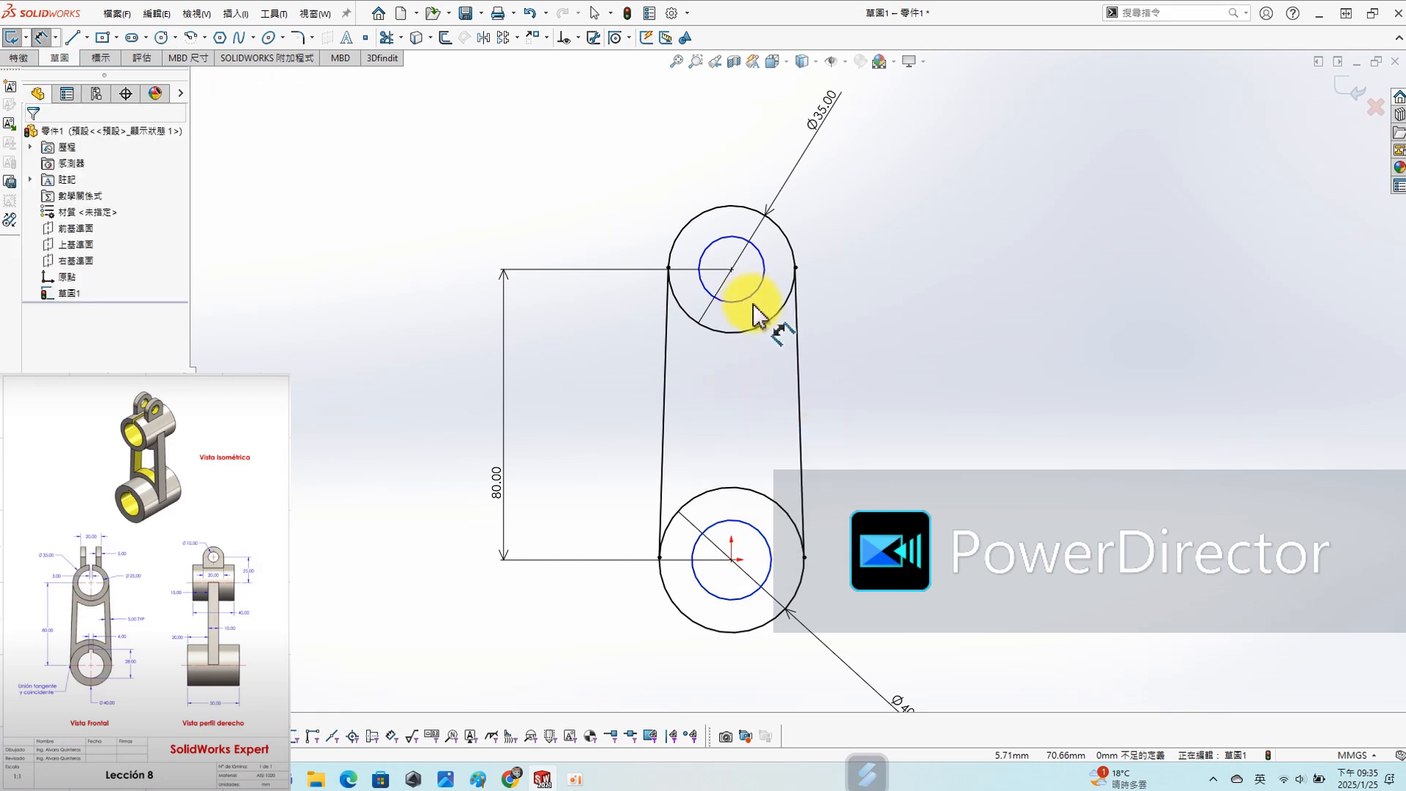
pyautogui.click(759, 302)
pyautogui.click(843, 304)
pyautogui.write('25')
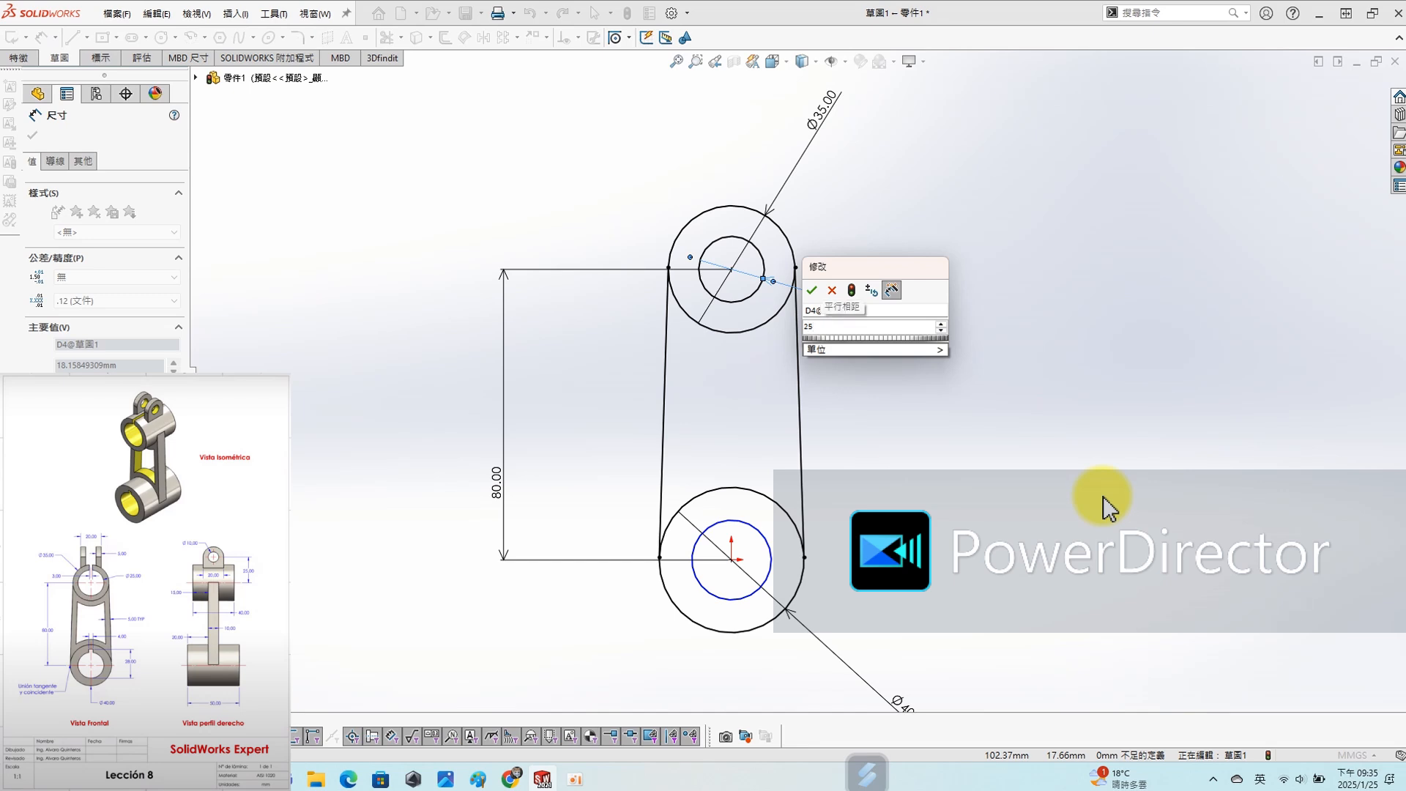
pyautogui.press('Return')
# - Dimension the lower inner circle with a diameter of 28 mm and exit the sketch
pyautogui.click(768, 555)
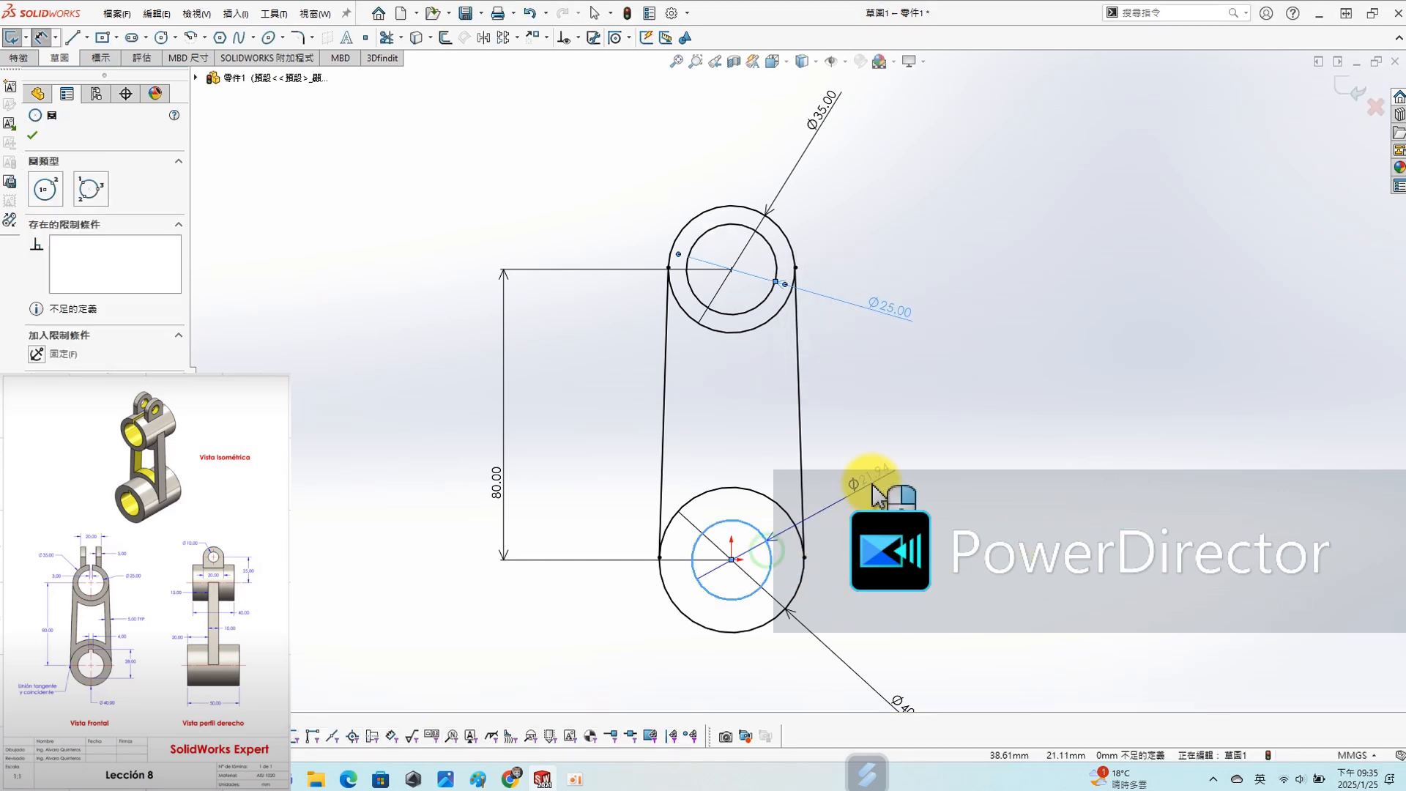
pyautogui.click(878, 478)
pyautogui.write('28')
pyautogui.press('Return')
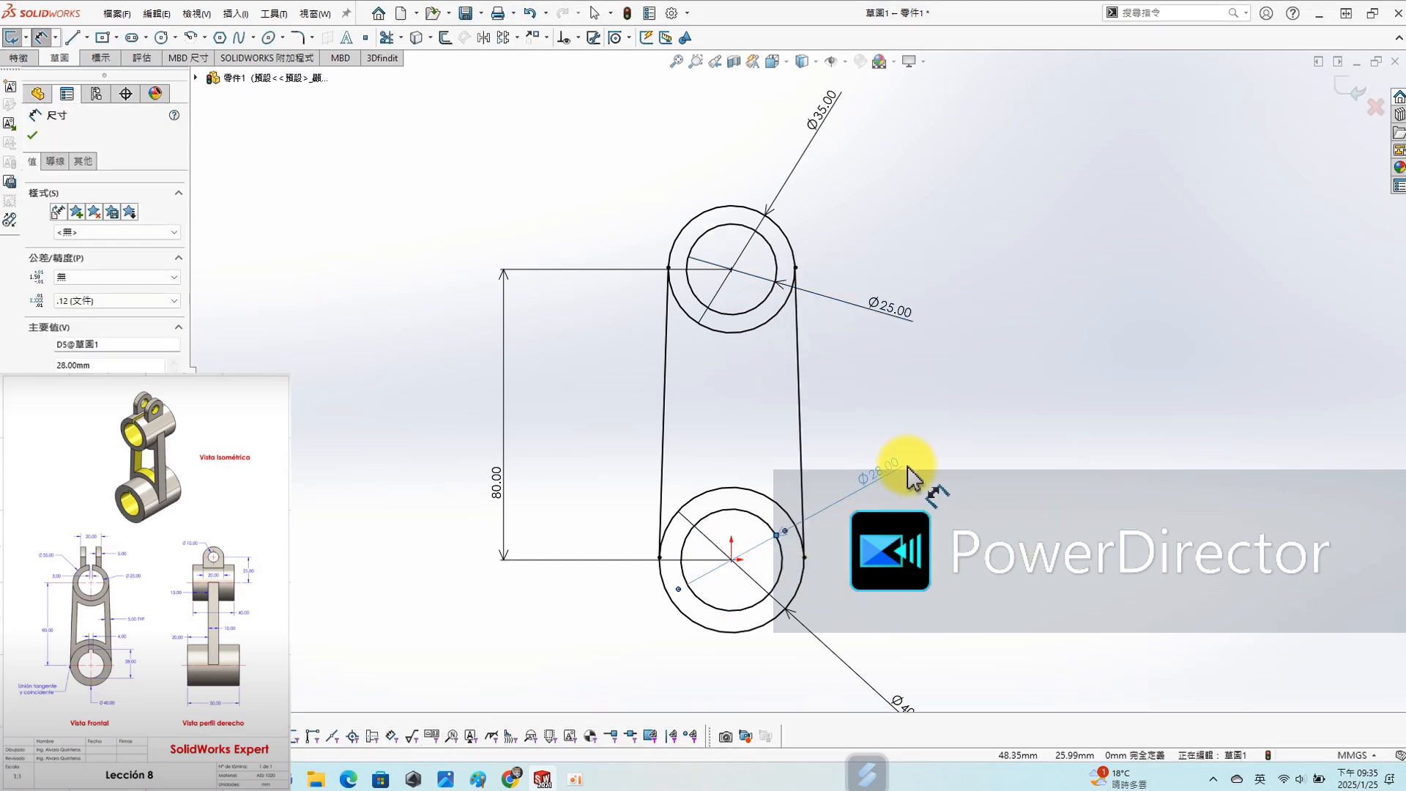
pyautogui.click(1064, 500)
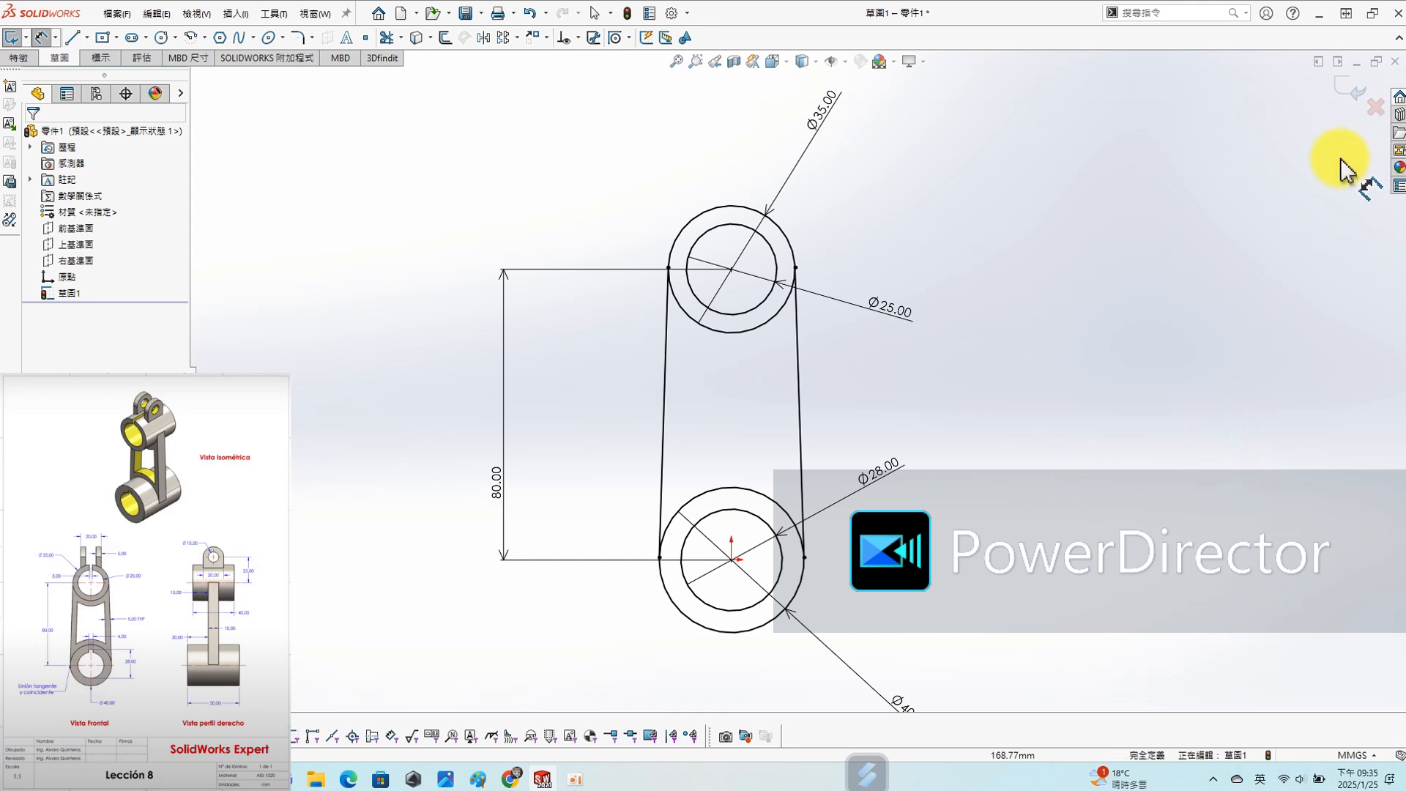
pyautogui.click(1052, 380)
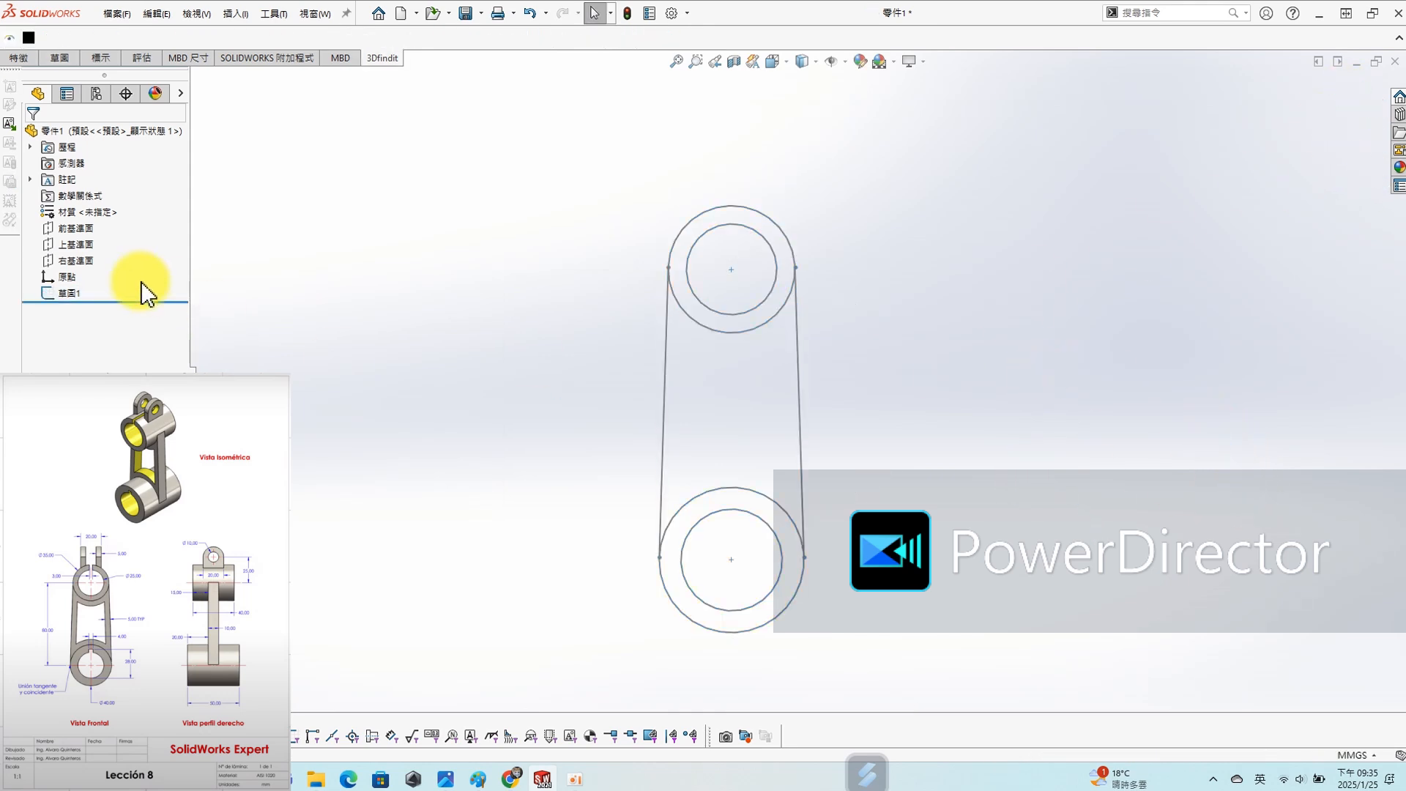
# - Start a sketch on the Top Plane and convert the first sketch's two outer circles and both tangent lines into it
pyautogui.click(76, 244)
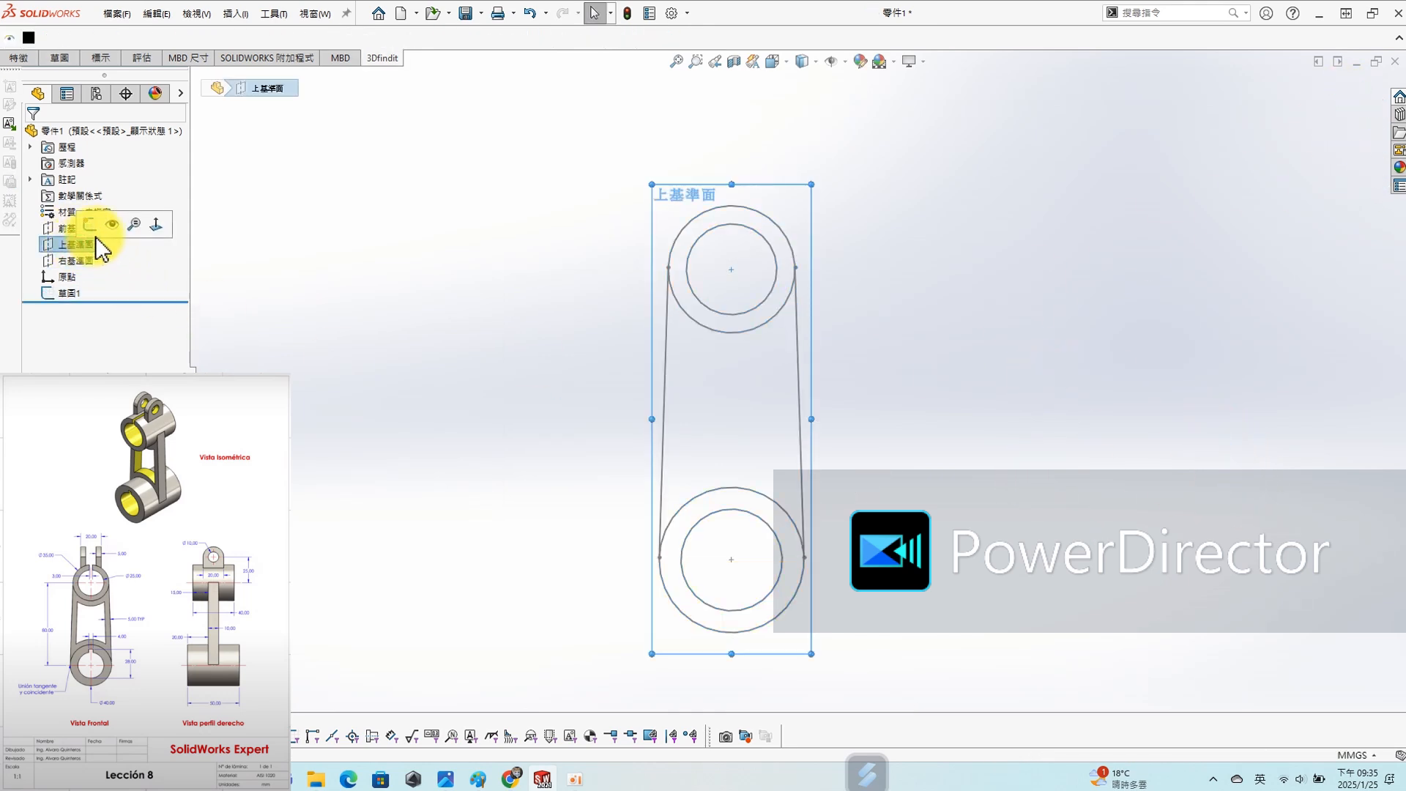
pyautogui.click(110, 220)
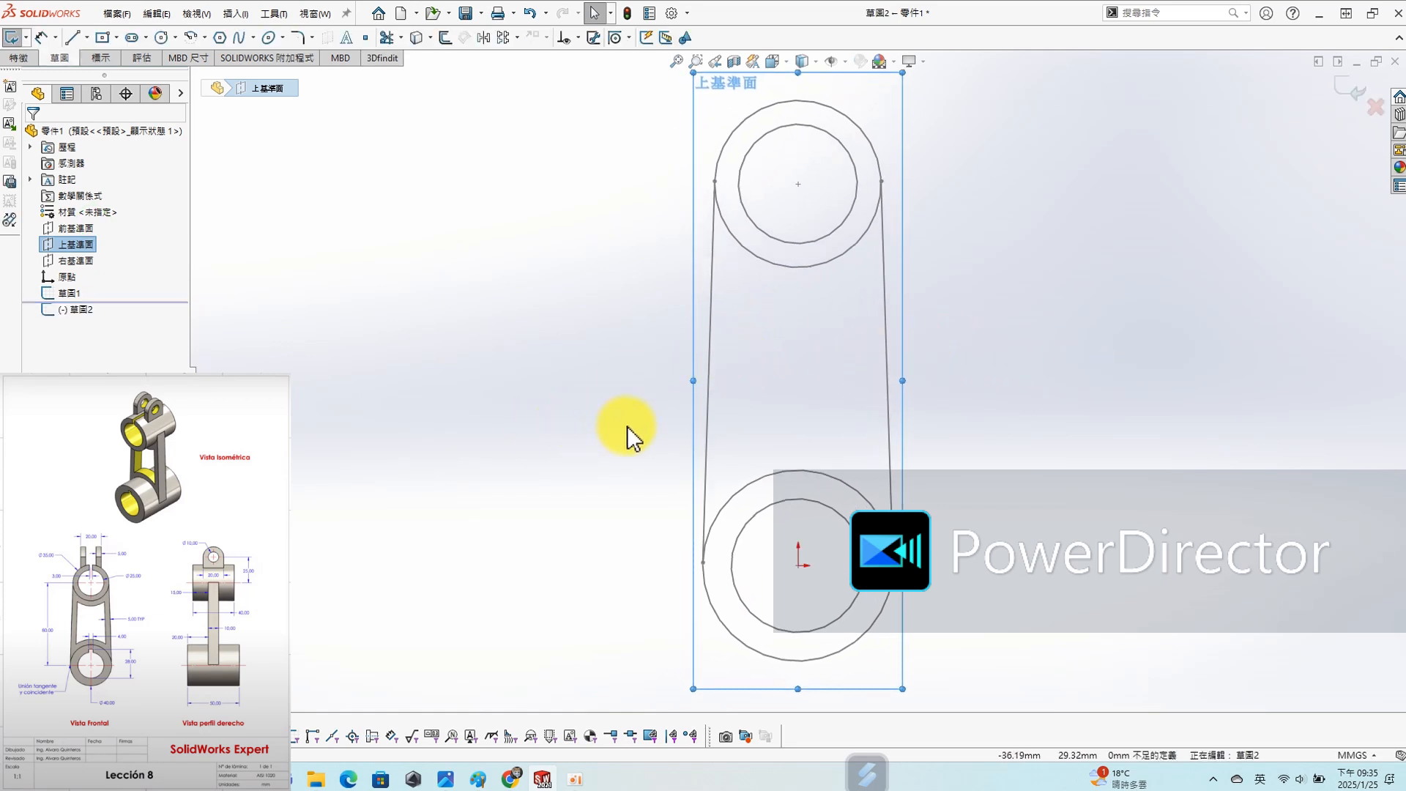
pyautogui.press('s')
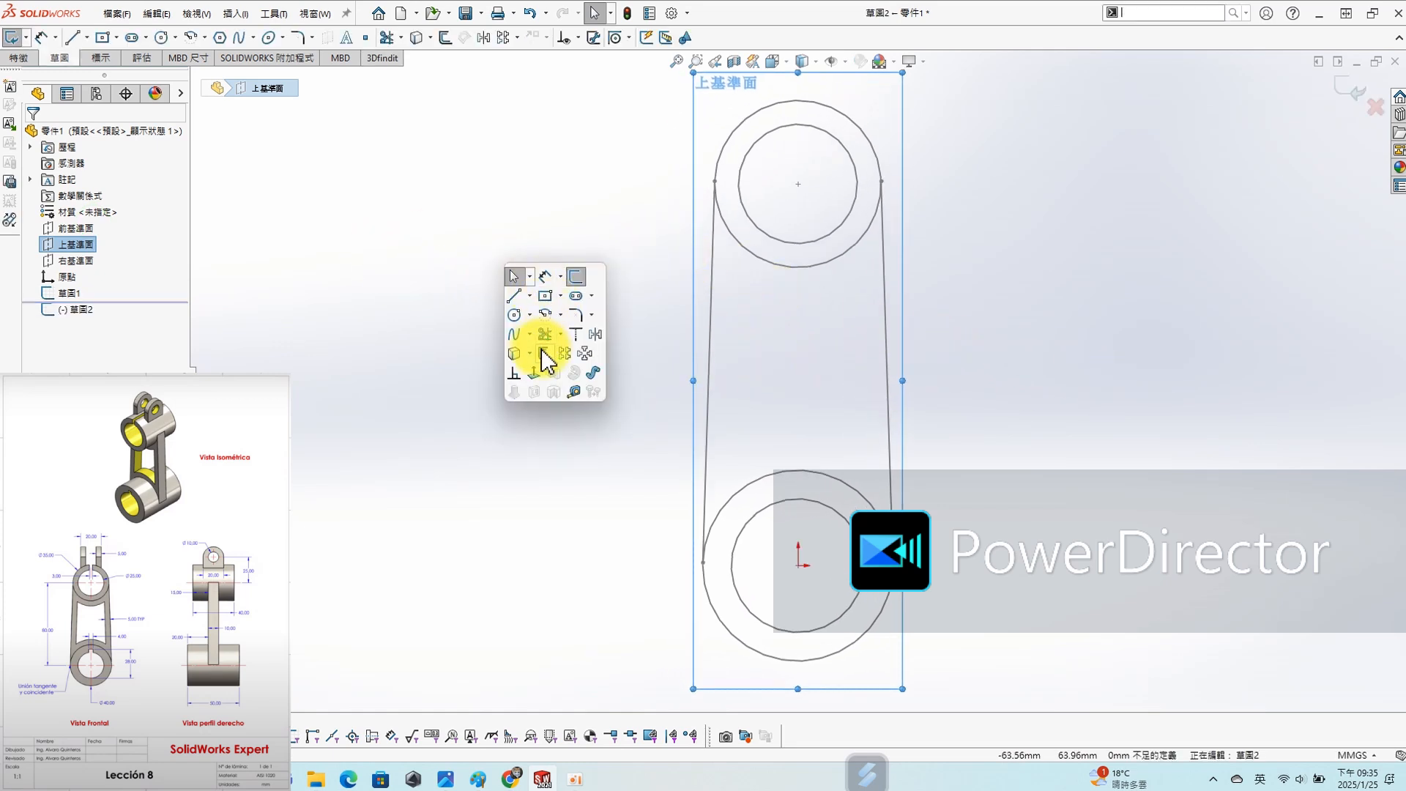
pyautogui.click(514, 353)
pyautogui.click(854, 126)
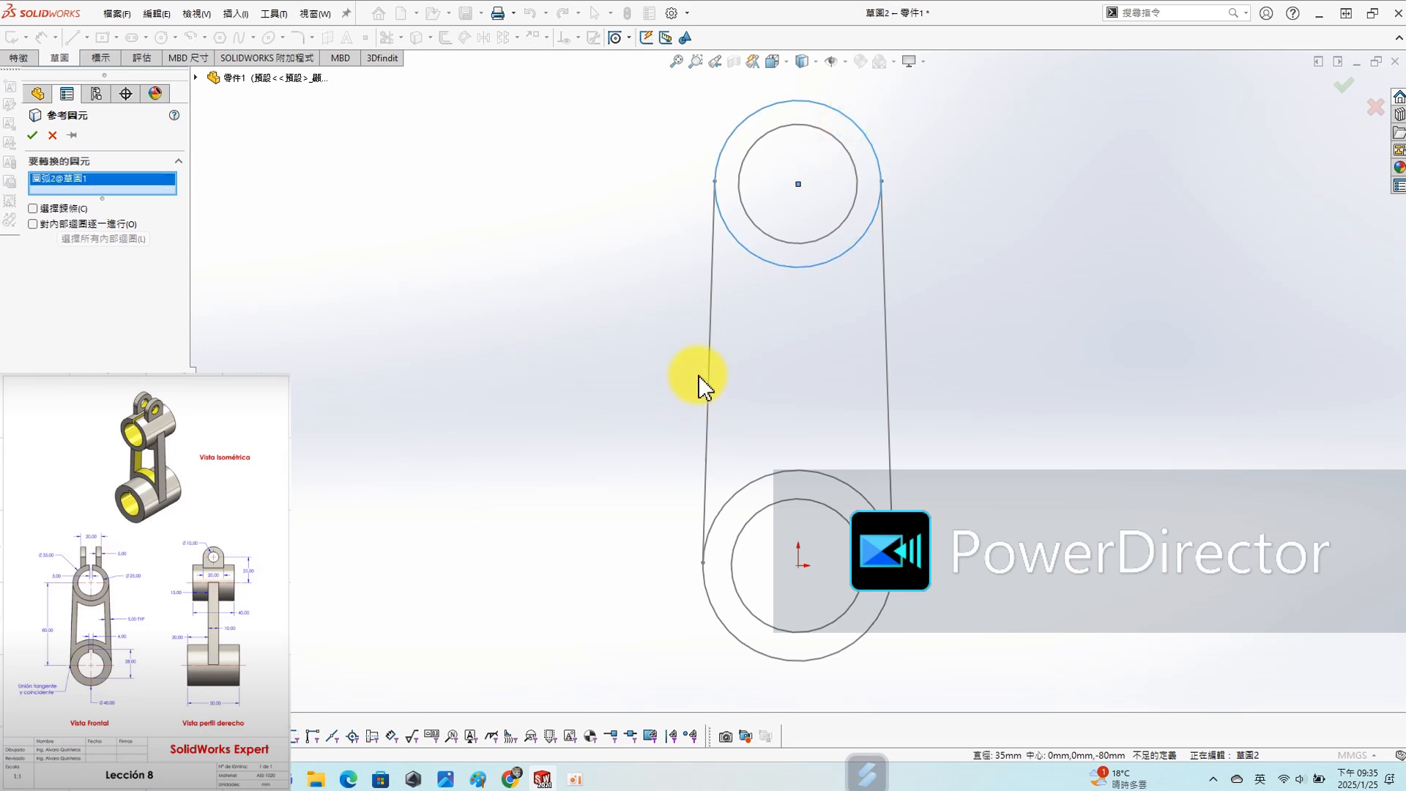
pyautogui.click(708, 380)
pyautogui.click(713, 620)
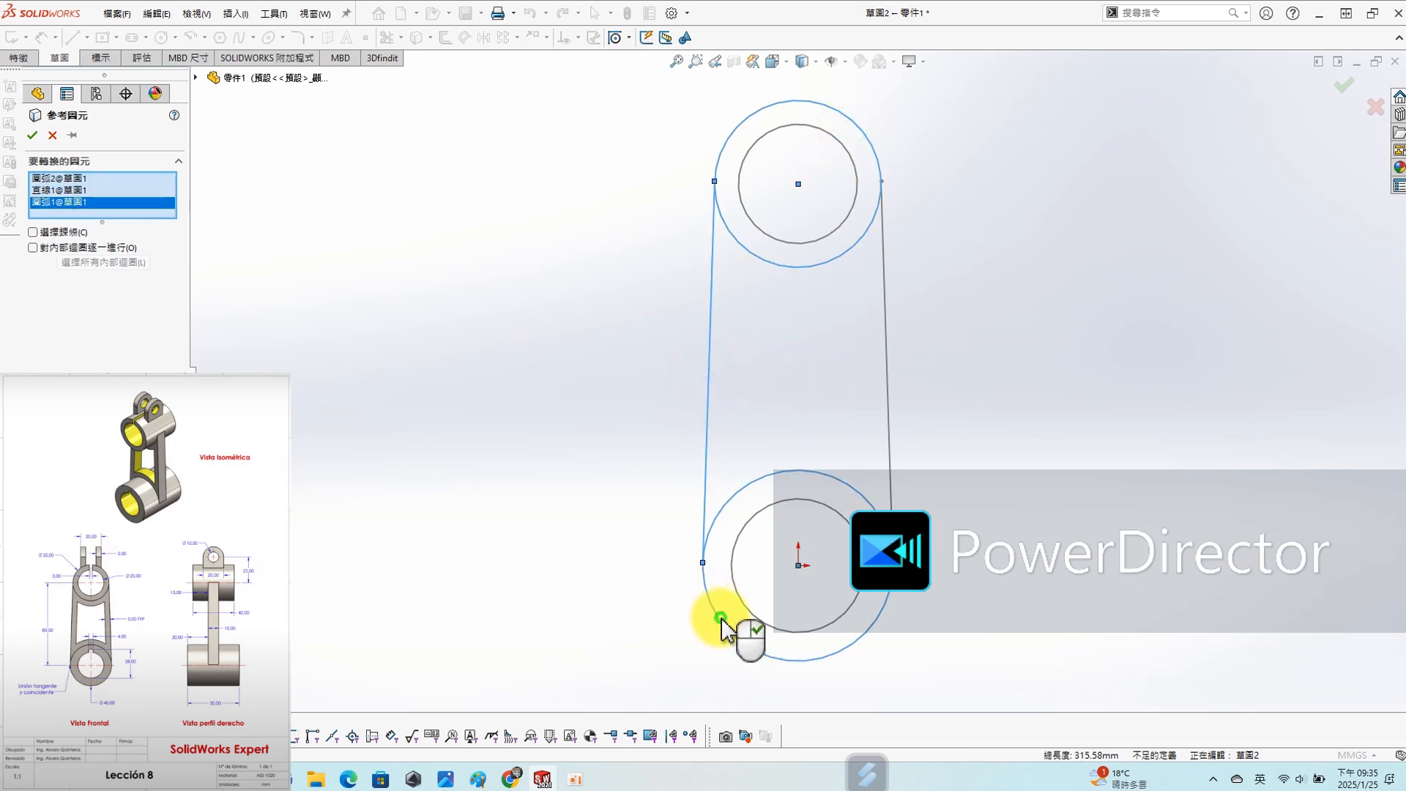
pyautogui.click(889, 452)
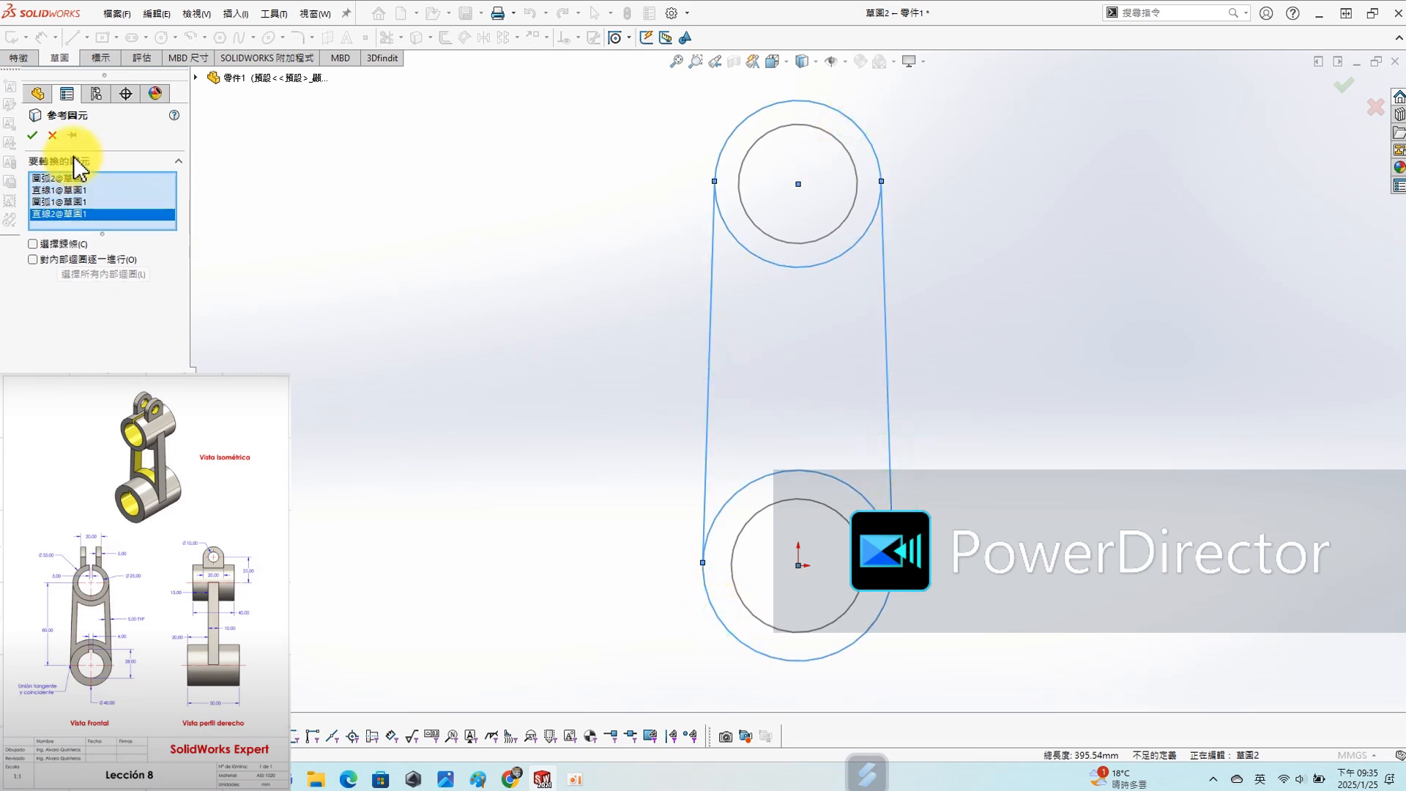
pyautogui.click(32, 135)
# - Extrude the three regions of the converted link outline symmetrically about the sketch plane to a total thickness of 10 mm
pyautogui.moveTo(639, 426); pyautogui.dragTo(657, 229, button='middle')
pyautogui.press('s')
pyautogui.click(1007, 385)
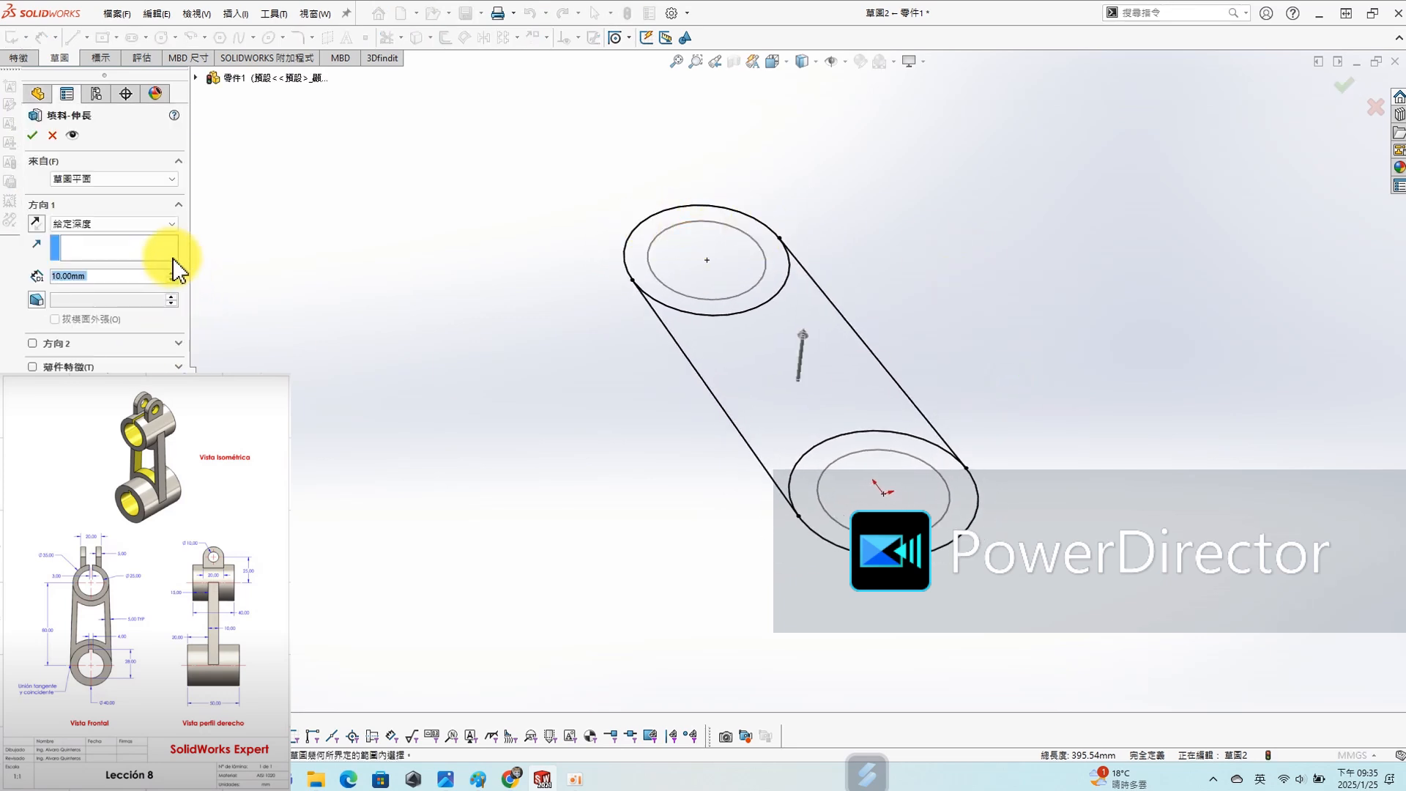
pyautogui.click(116, 142)
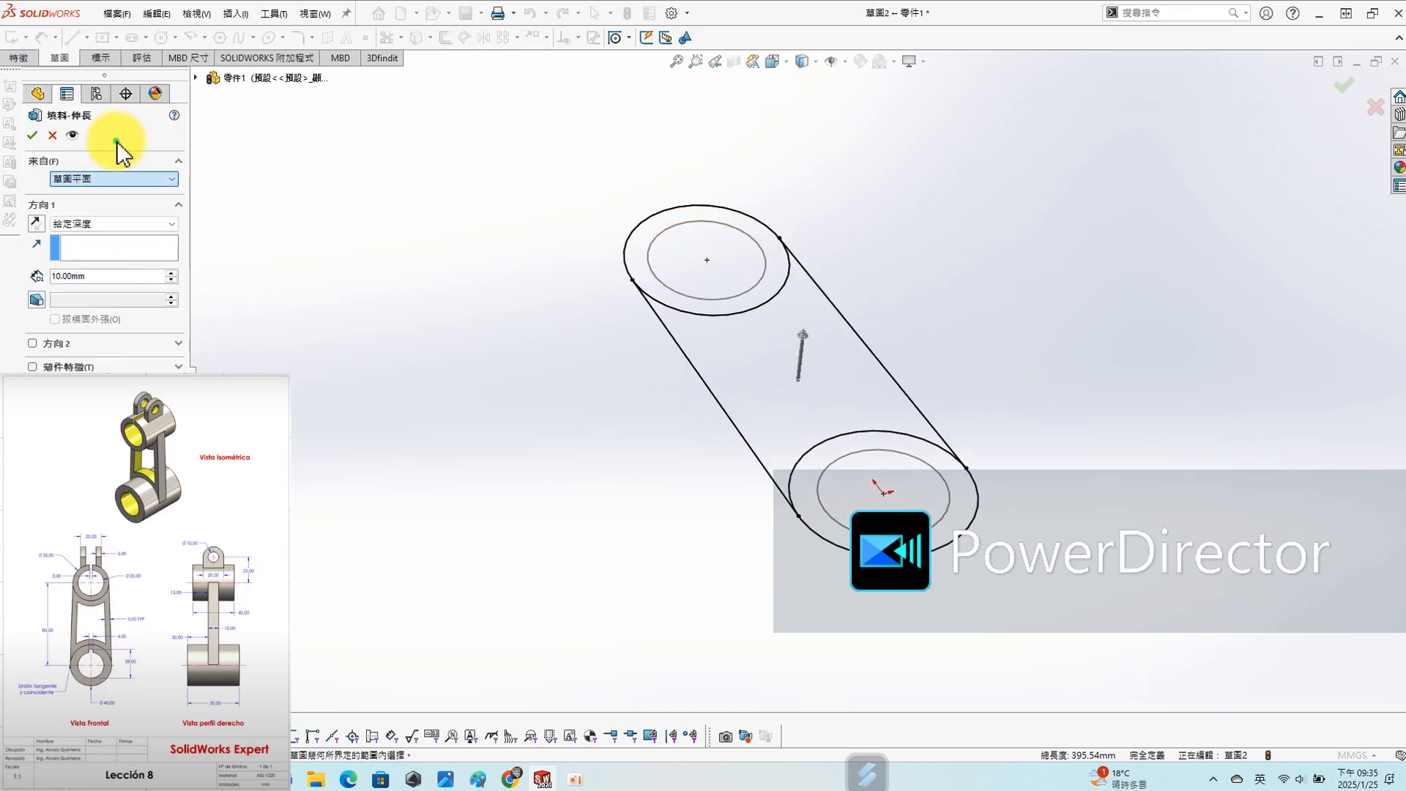
pyautogui.click(116, 221)
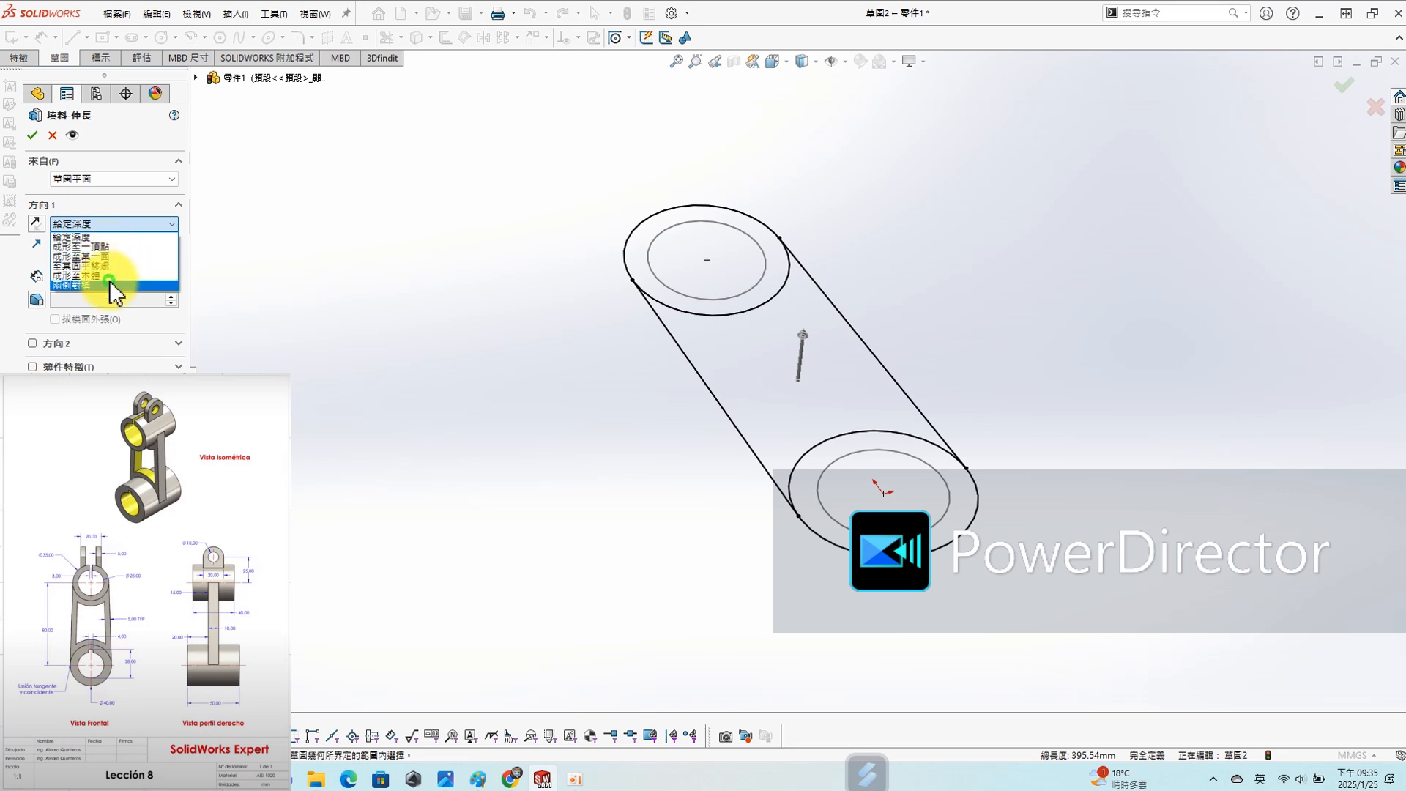
pyautogui.click(109, 280)
pyautogui.click(696, 278)
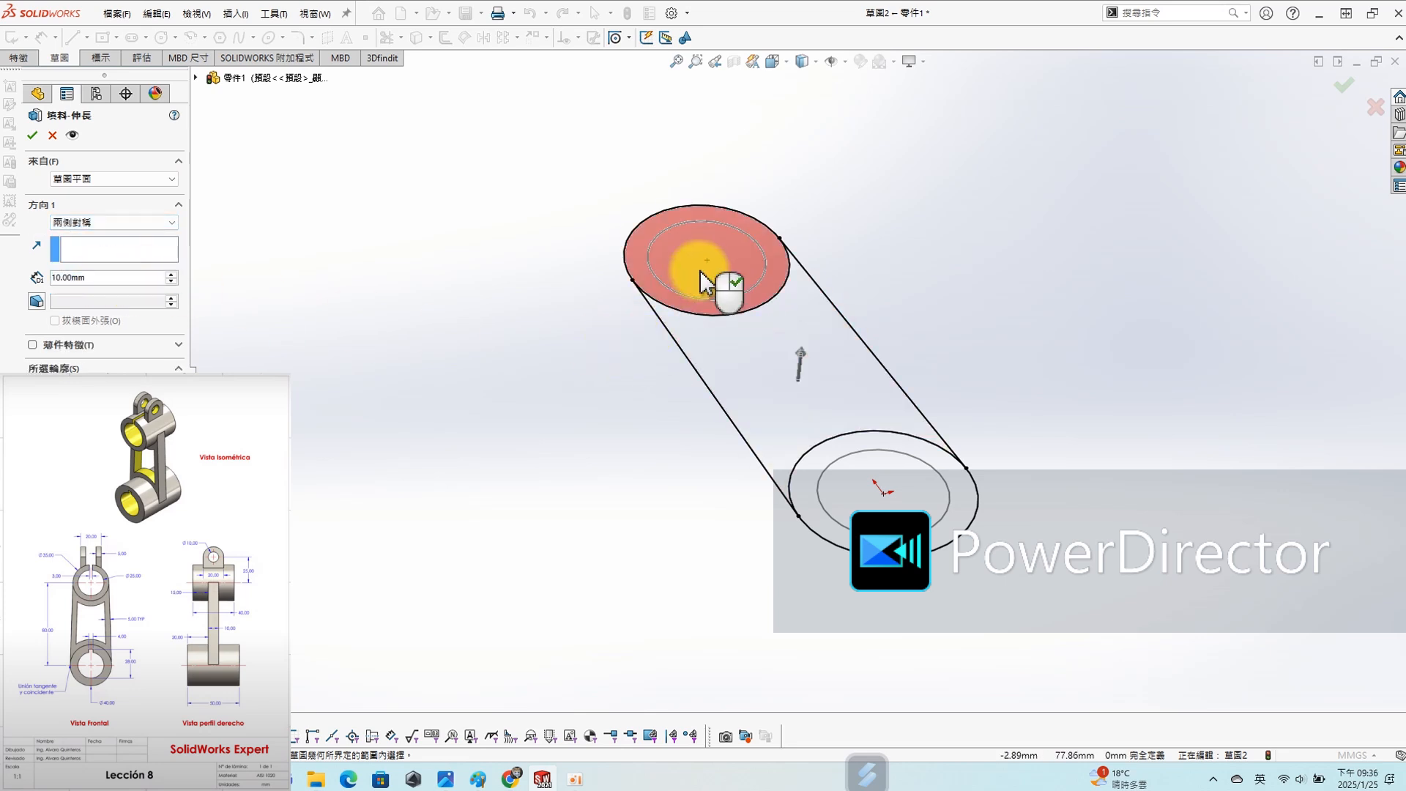
pyautogui.click(764, 352)
pyautogui.click(873, 466)
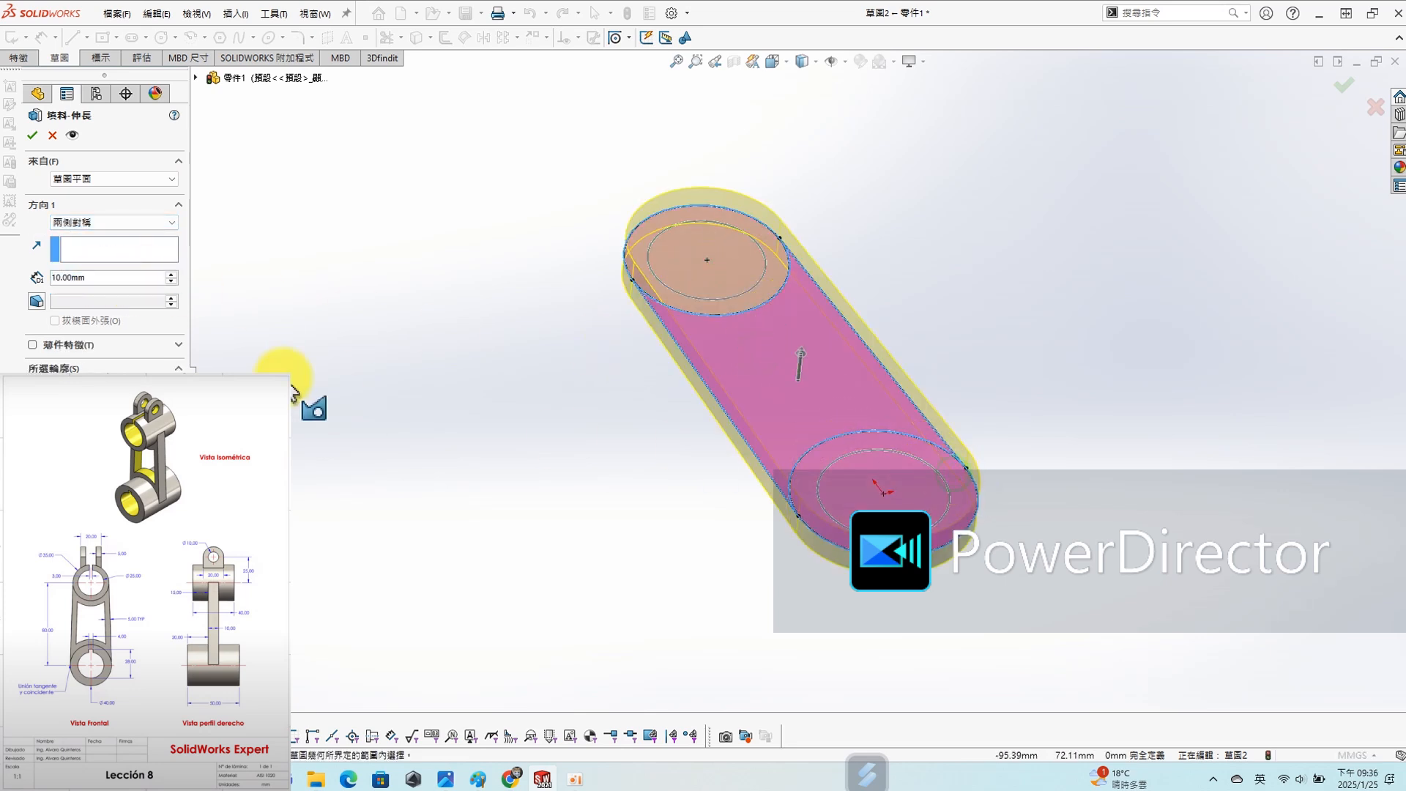
pyautogui.click(517, 332)
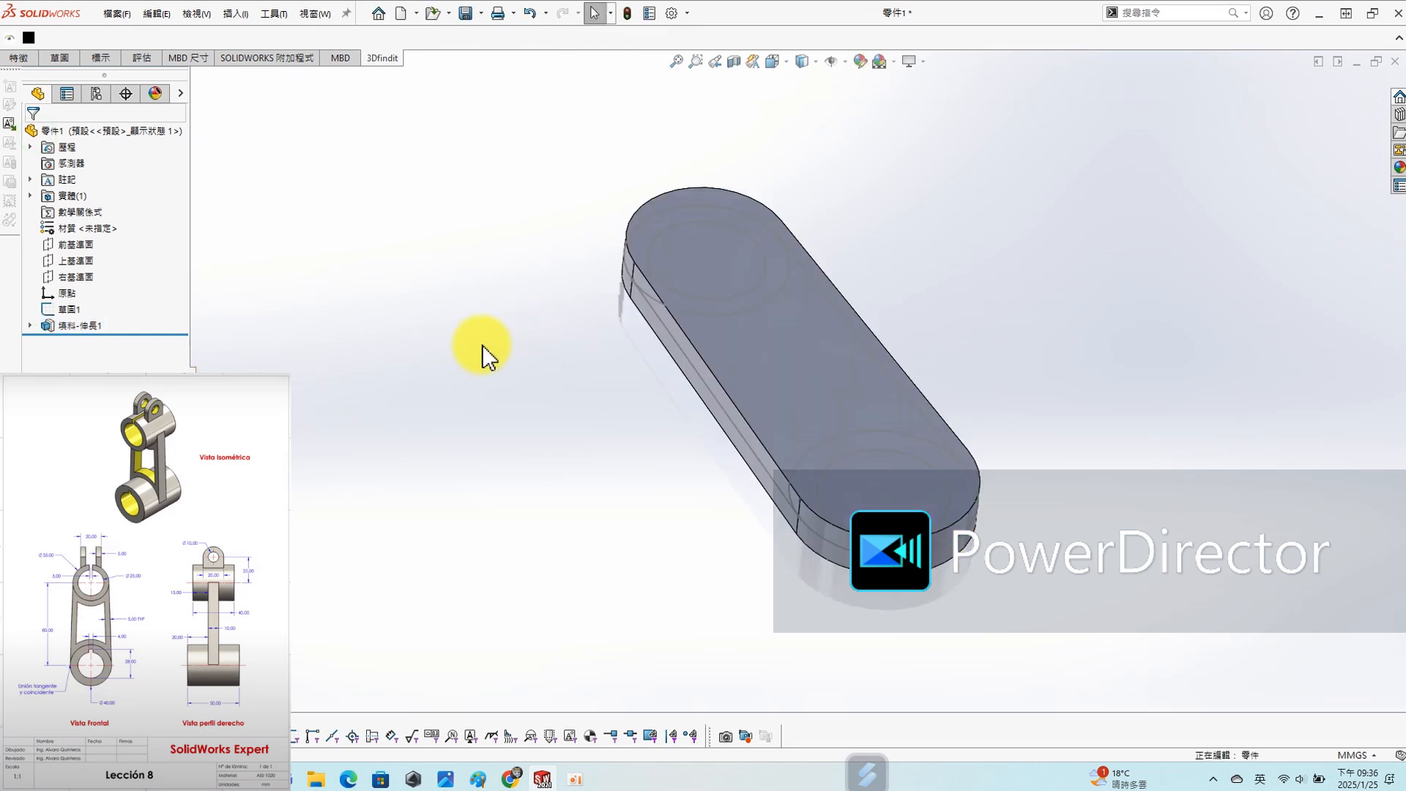
# - Start a sketch on the Top Plane and convert the layout sketch's upper outer circle into it
pyautogui.click(76, 260)
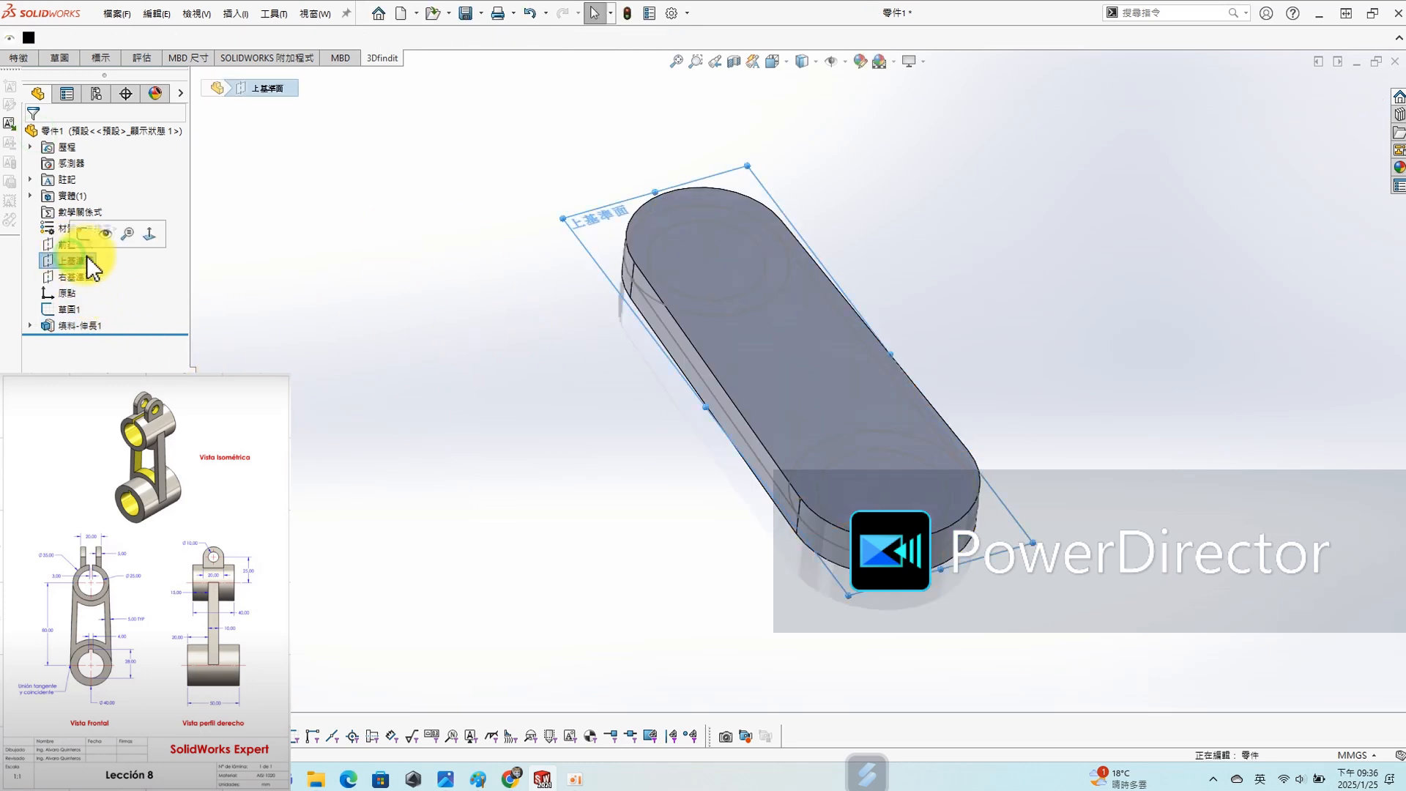
pyautogui.click(150, 233)
pyautogui.click(189, 232)
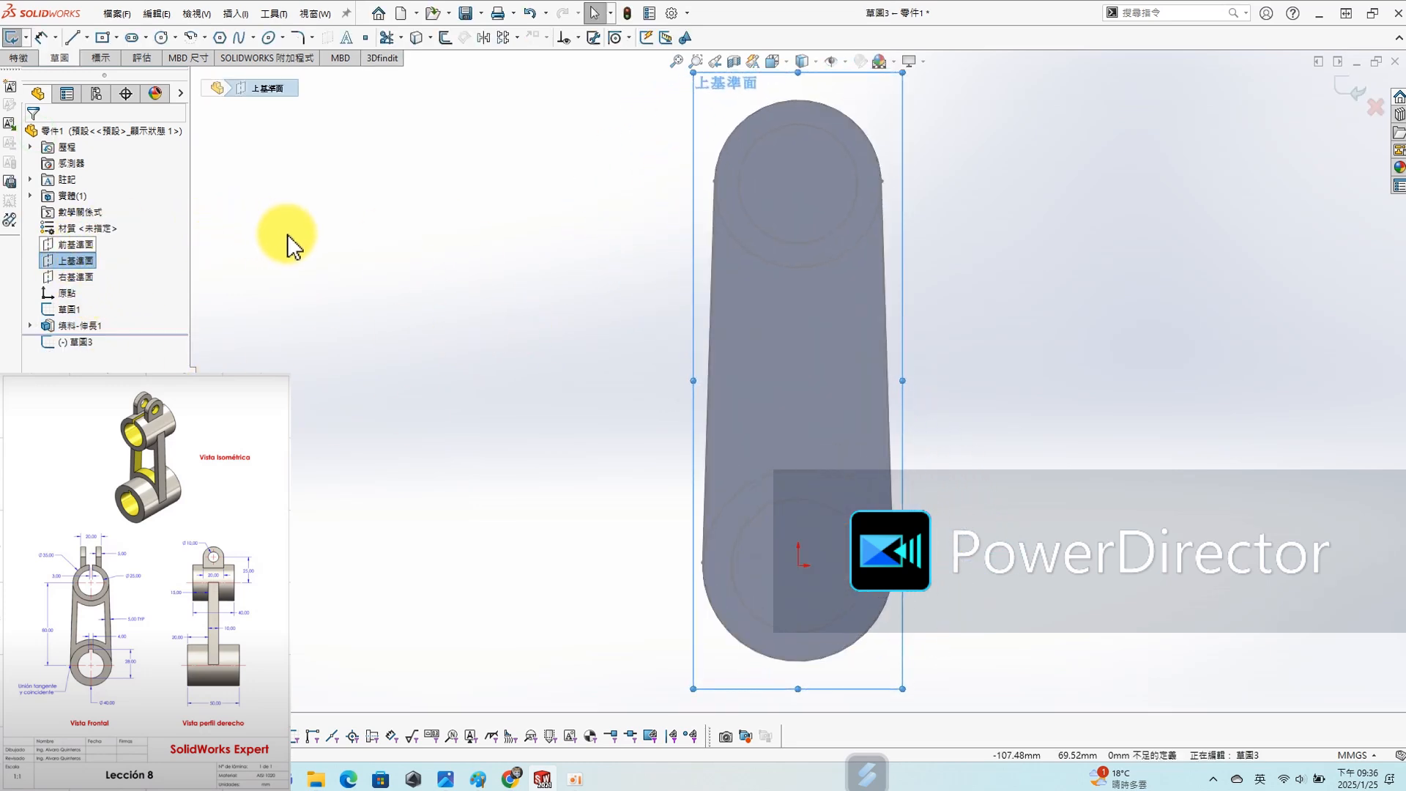
pyautogui.press('s')
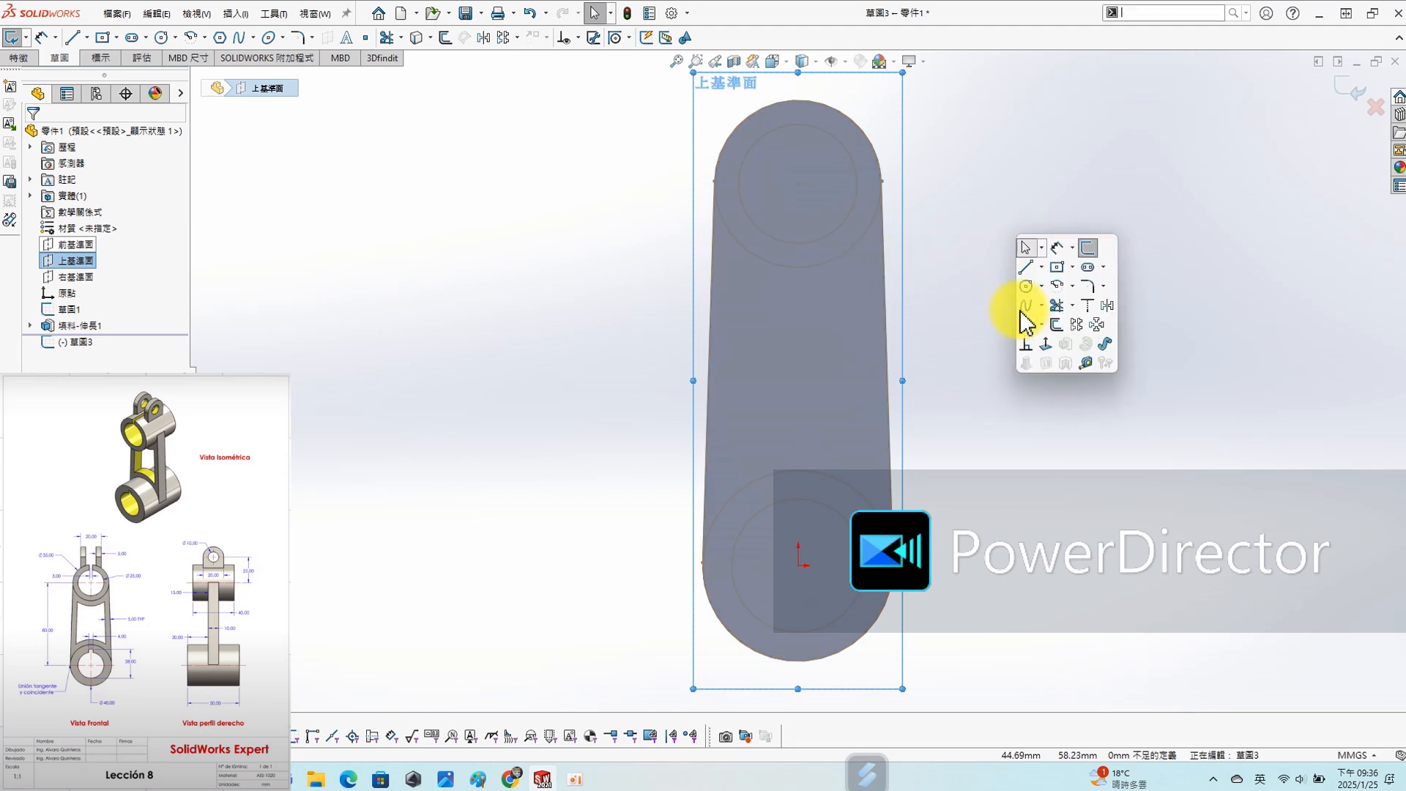
pyautogui.click(1032, 321)
pyautogui.click(811, 266)
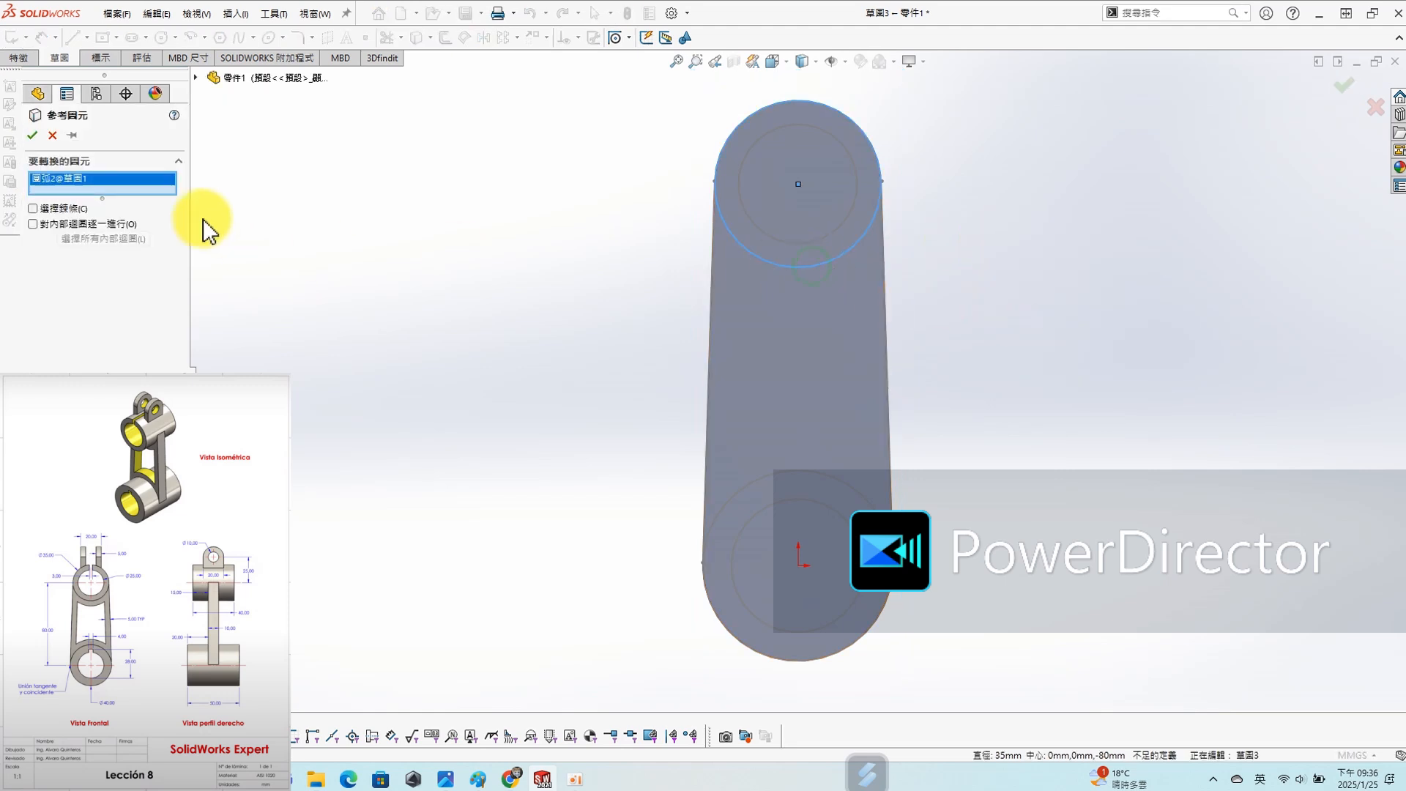
pyautogui.click(32, 134)
# - Extrude the upper circle 40 mm symmetrically about the sketch plane, merged with the body, and turn off the model's shadows
pyautogui.press('s')
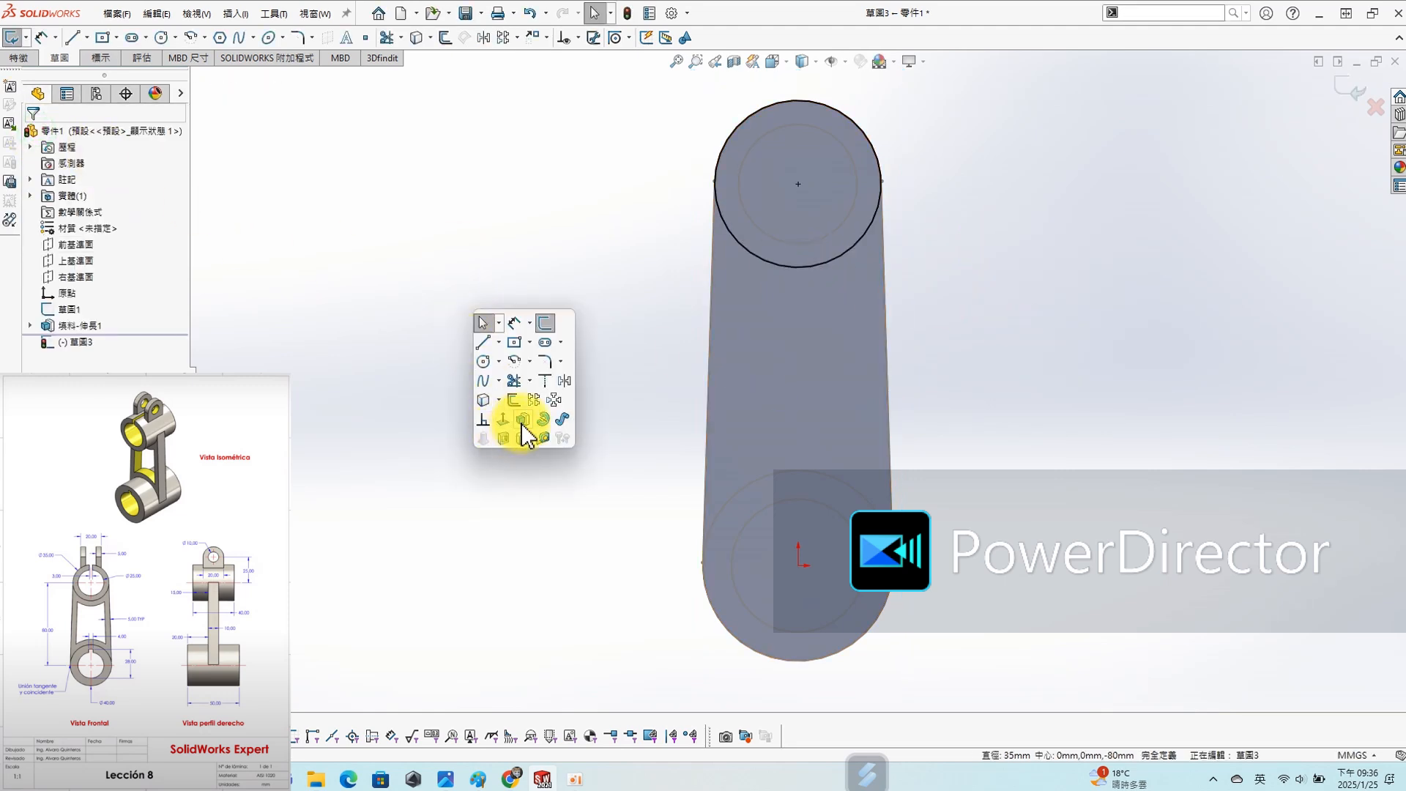
pyautogui.click(296, 353)
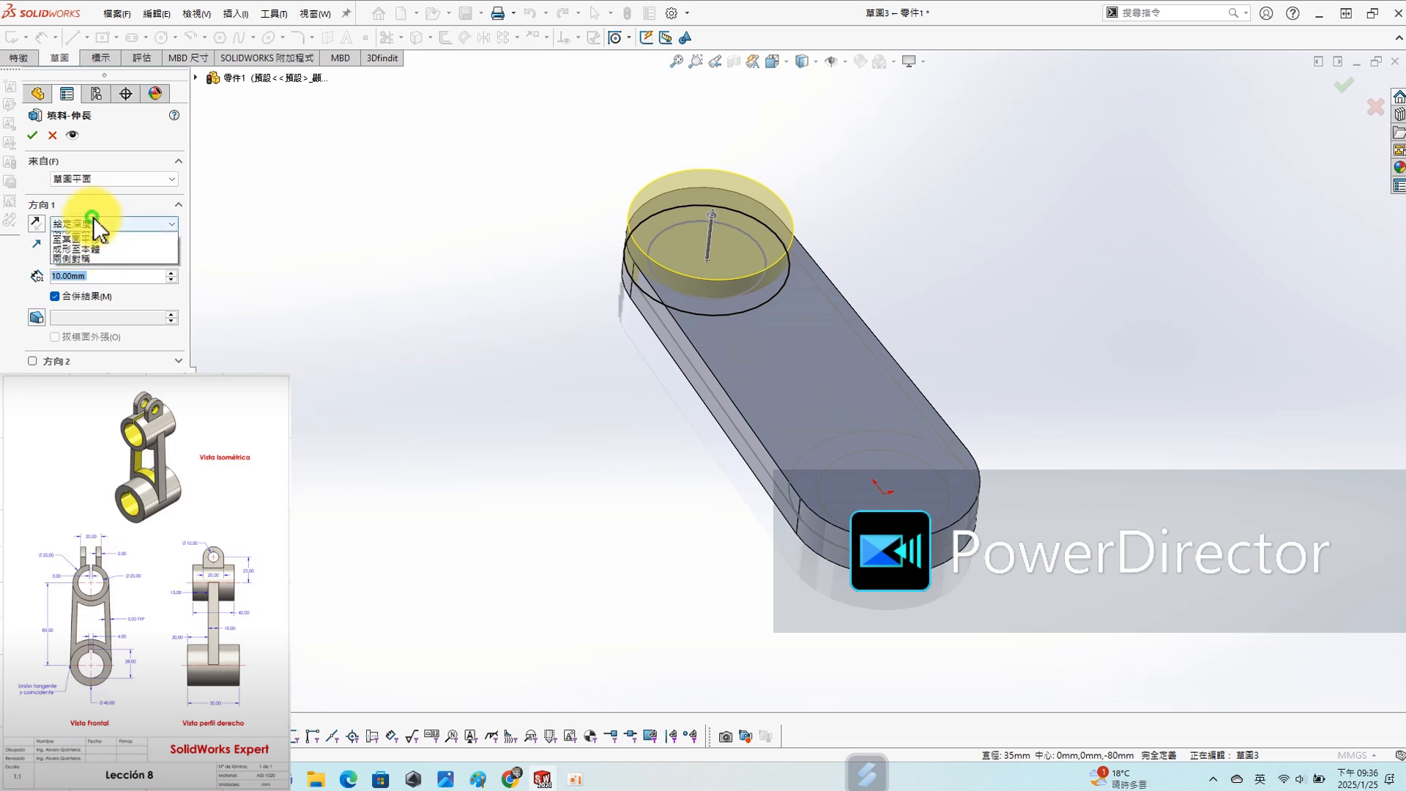
pyautogui.click(95, 296)
pyautogui.click(108, 225)
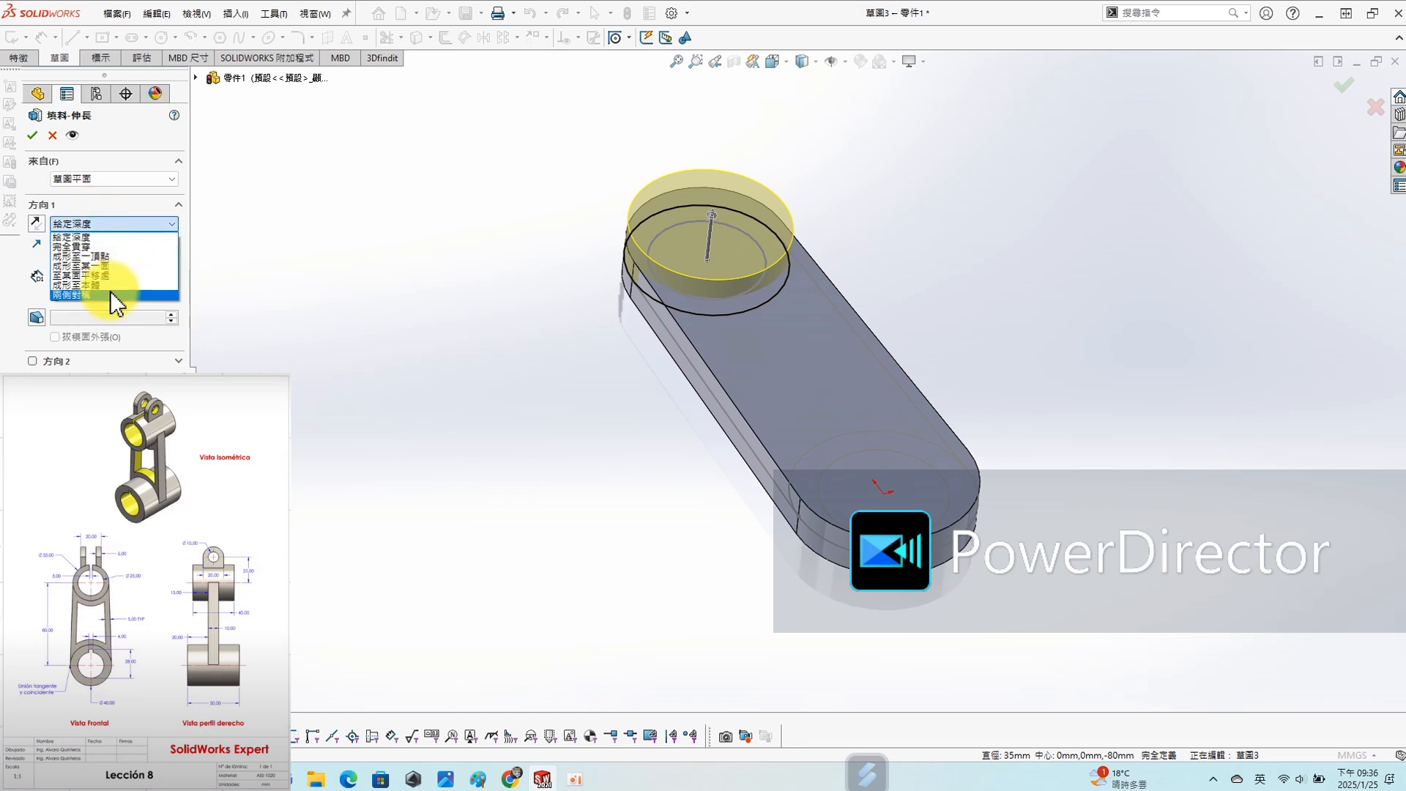
pyautogui.click(110, 284)
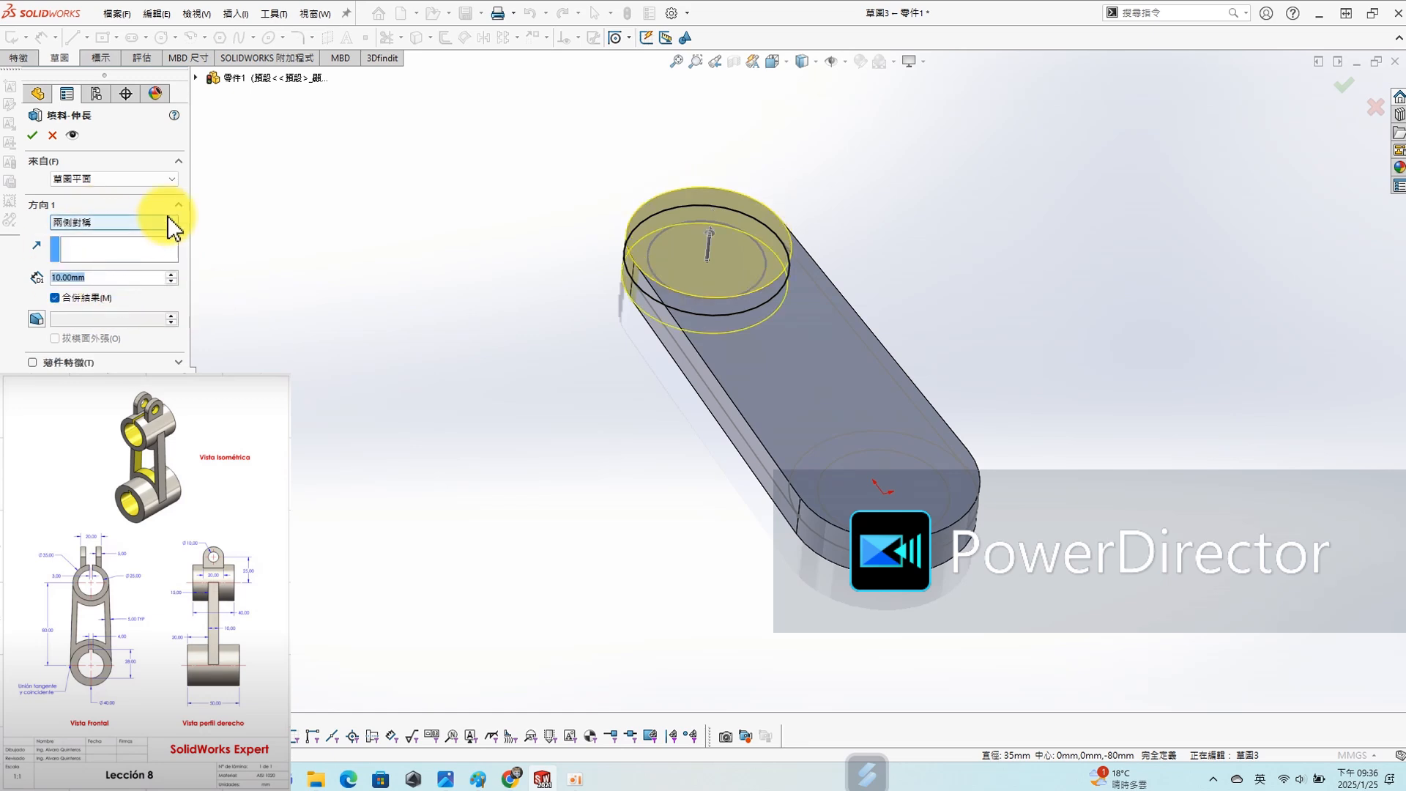
pyautogui.write('40')
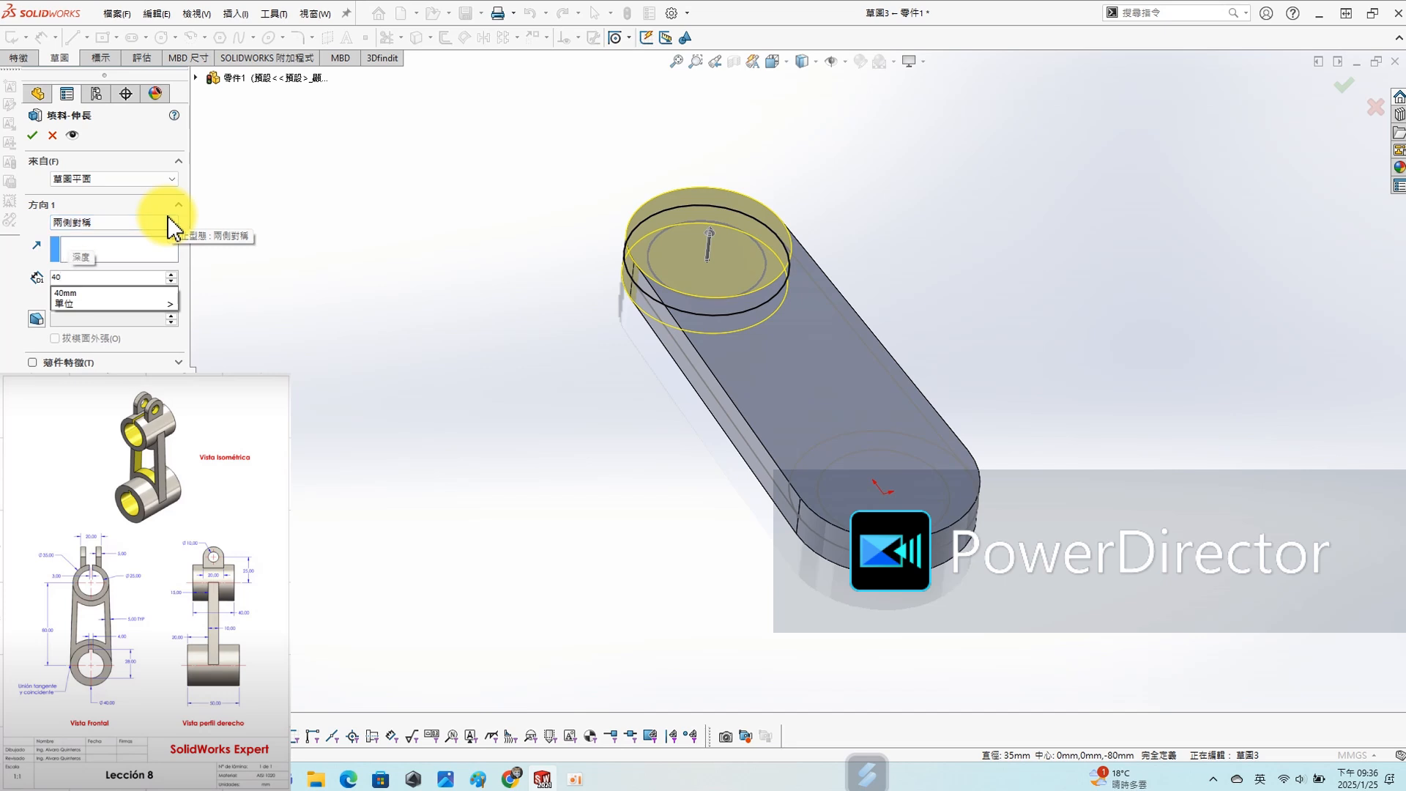
pyautogui.press('Return')
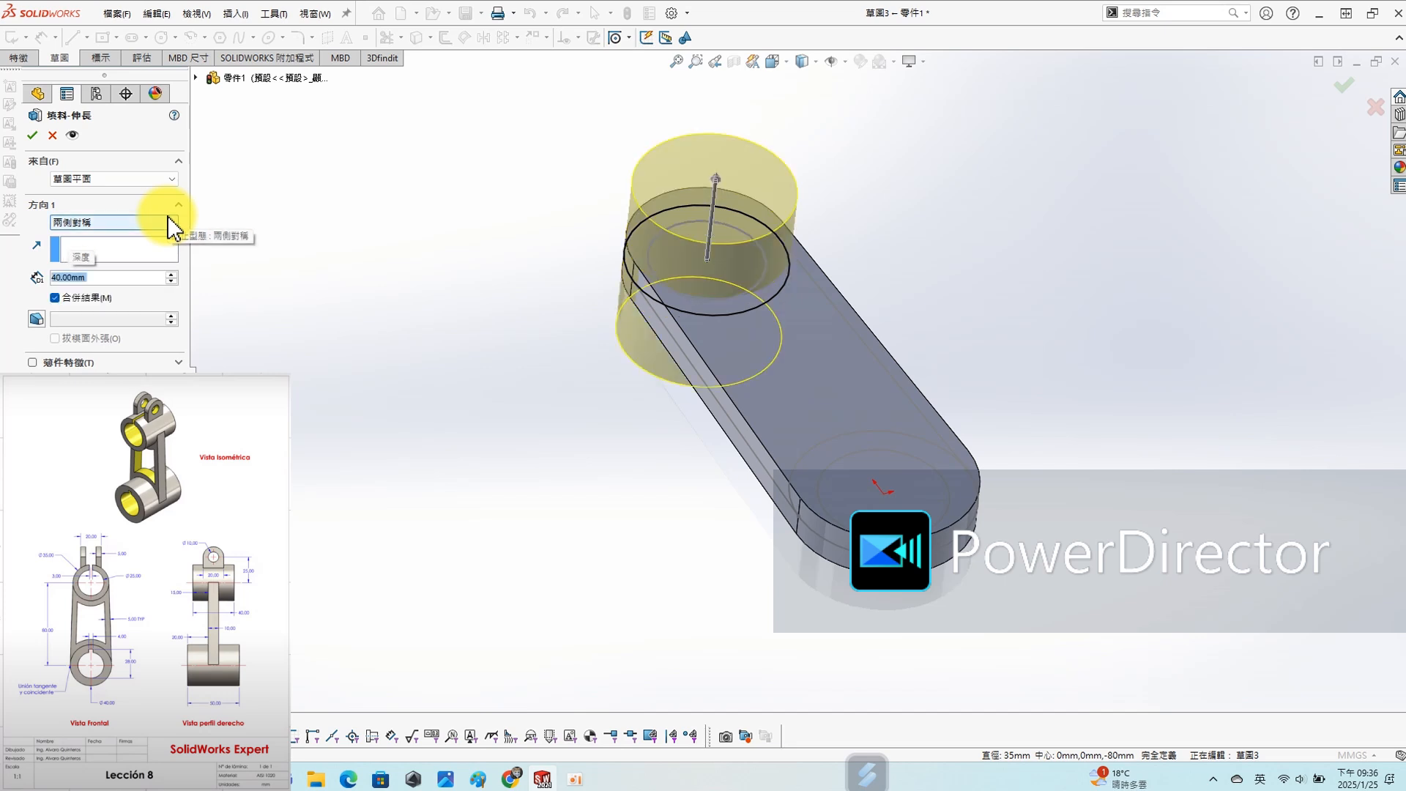
pyautogui.click(35, 136)
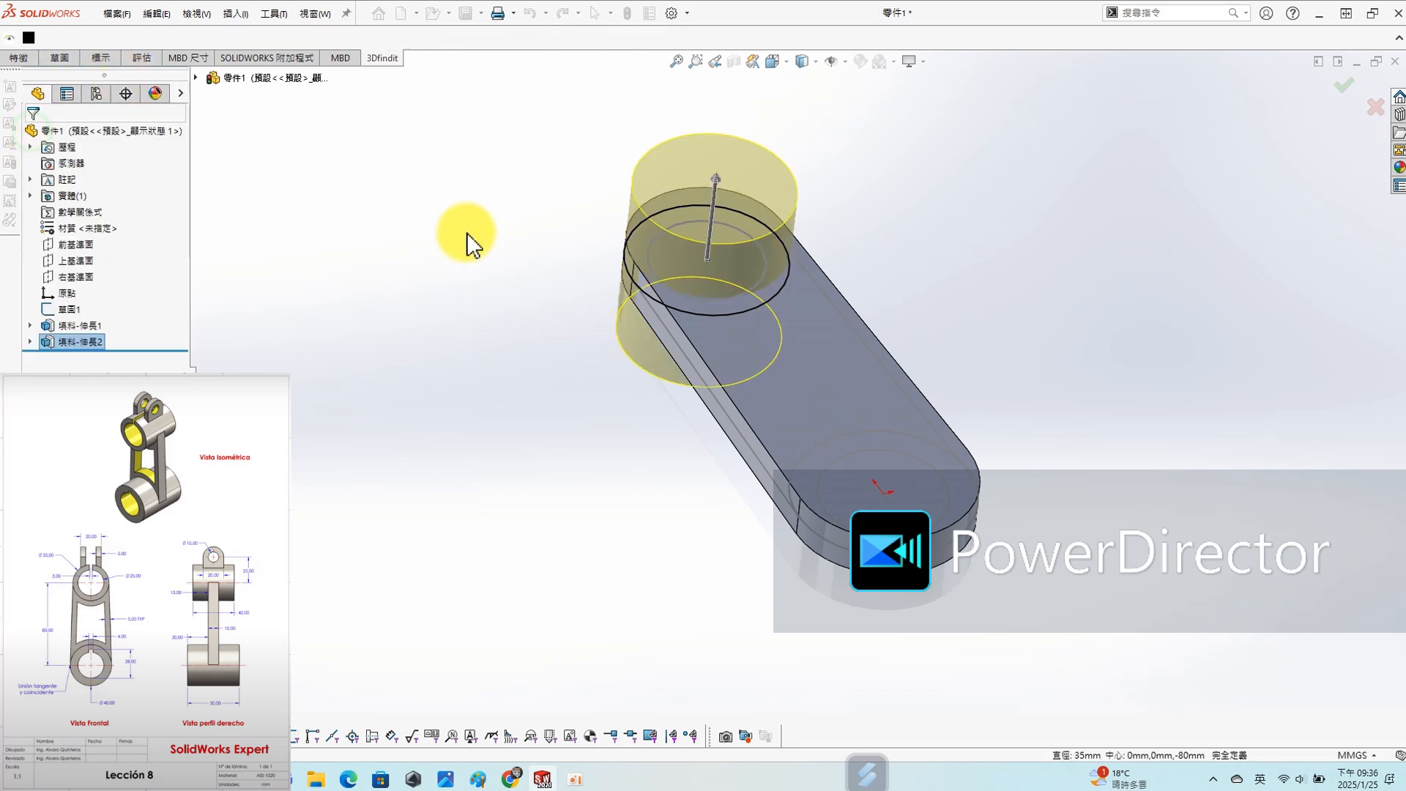
pyautogui.click(922, 62)
pyautogui.click(952, 93)
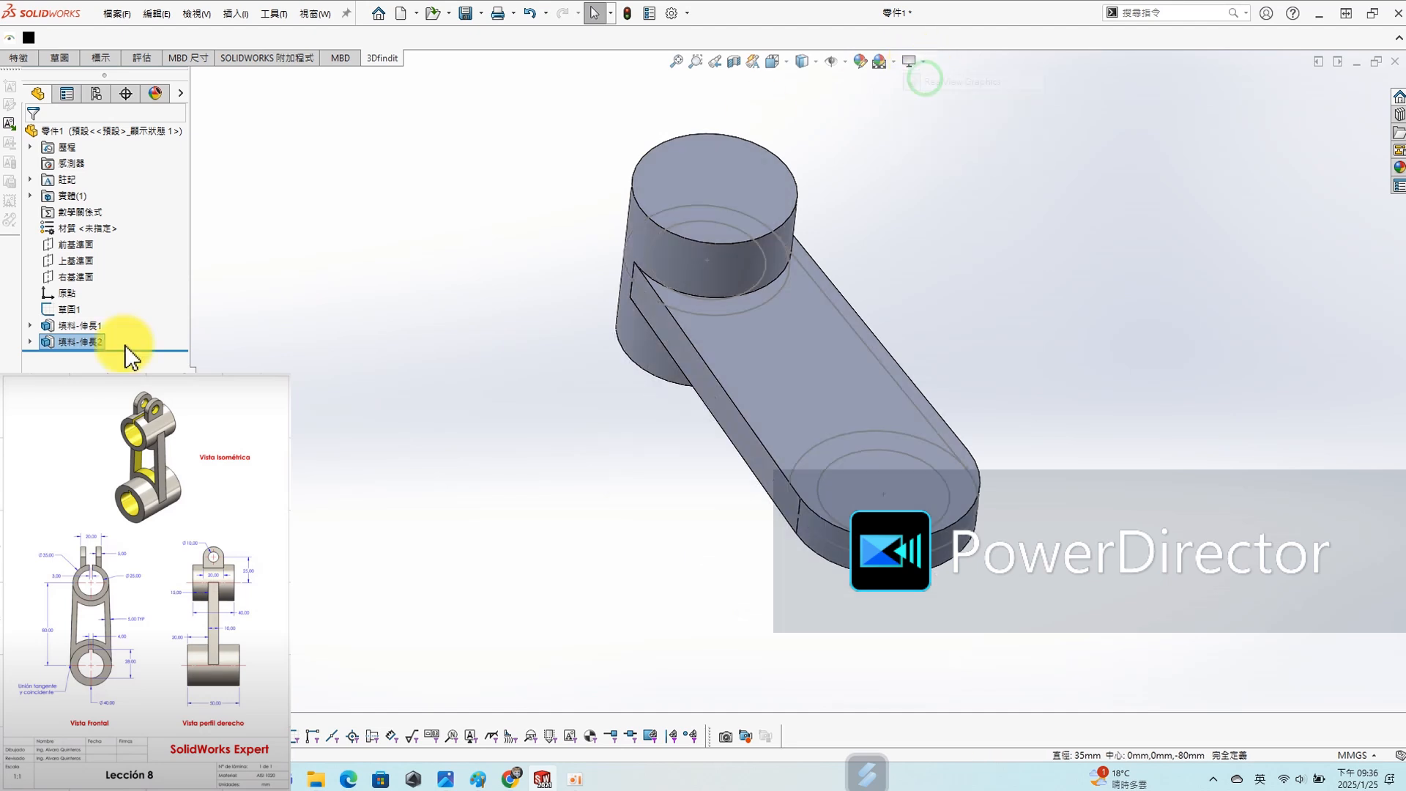
# - Start a sketch on the Top Plane and convert the layout sketch's lower outer circle into it
pyautogui.click(63, 263)
pyautogui.click(71, 236)
pyautogui.press('s')
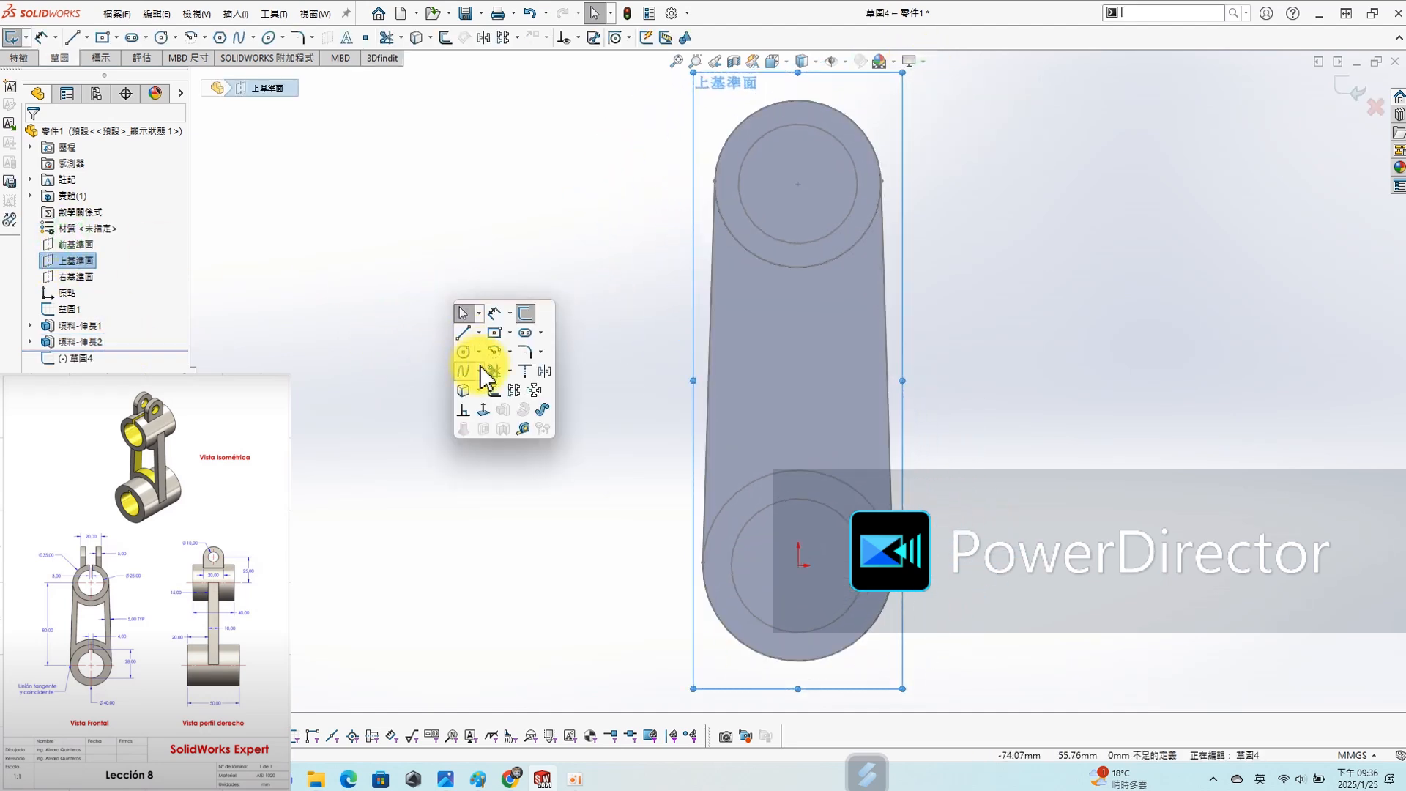
pyautogui.click(465, 390)
pyautogui.click(787, 473)
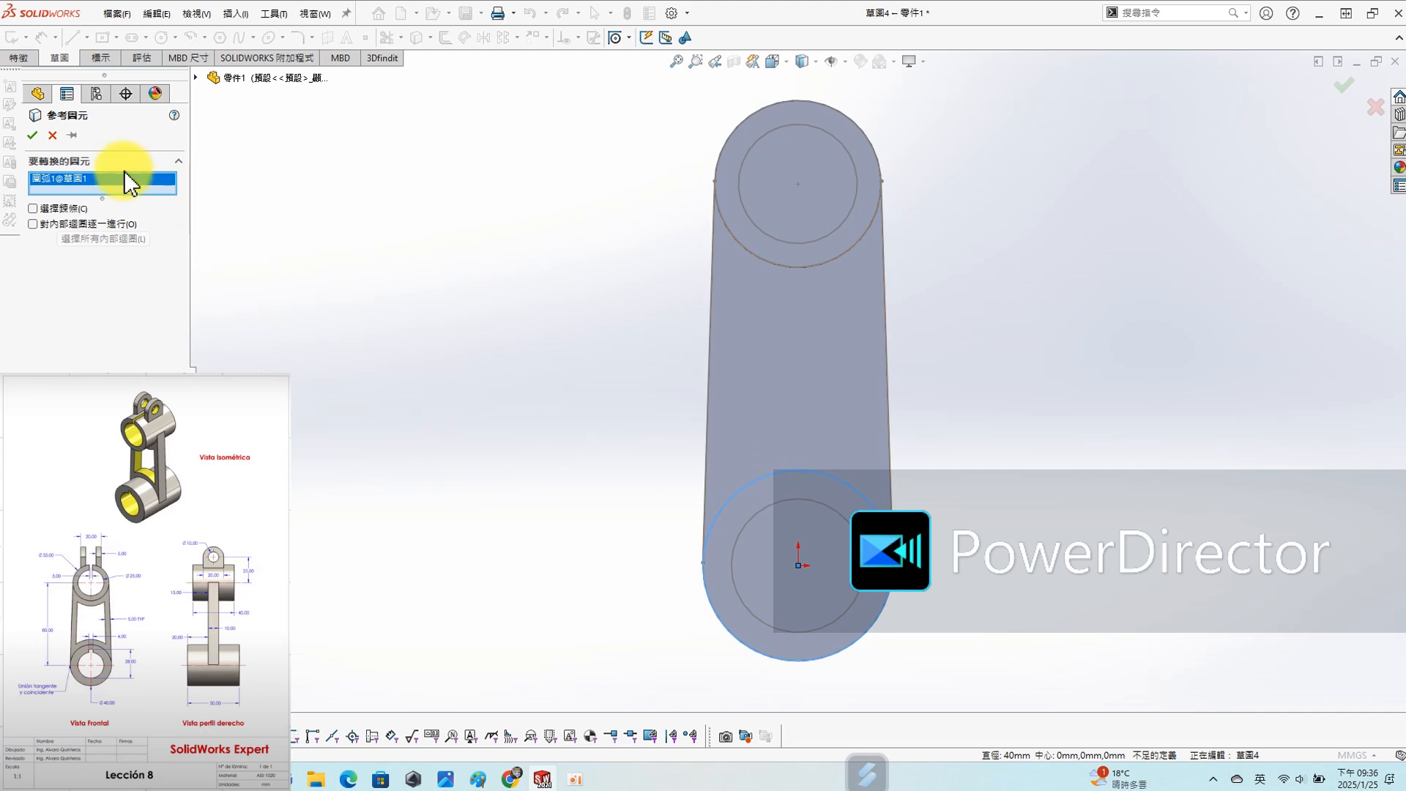
pyautogui.click(32, 134)
# - Extrude the lower circle 50 mm symmetrically about the sketch plane and merge it with the link body
pyautogui.press('s')
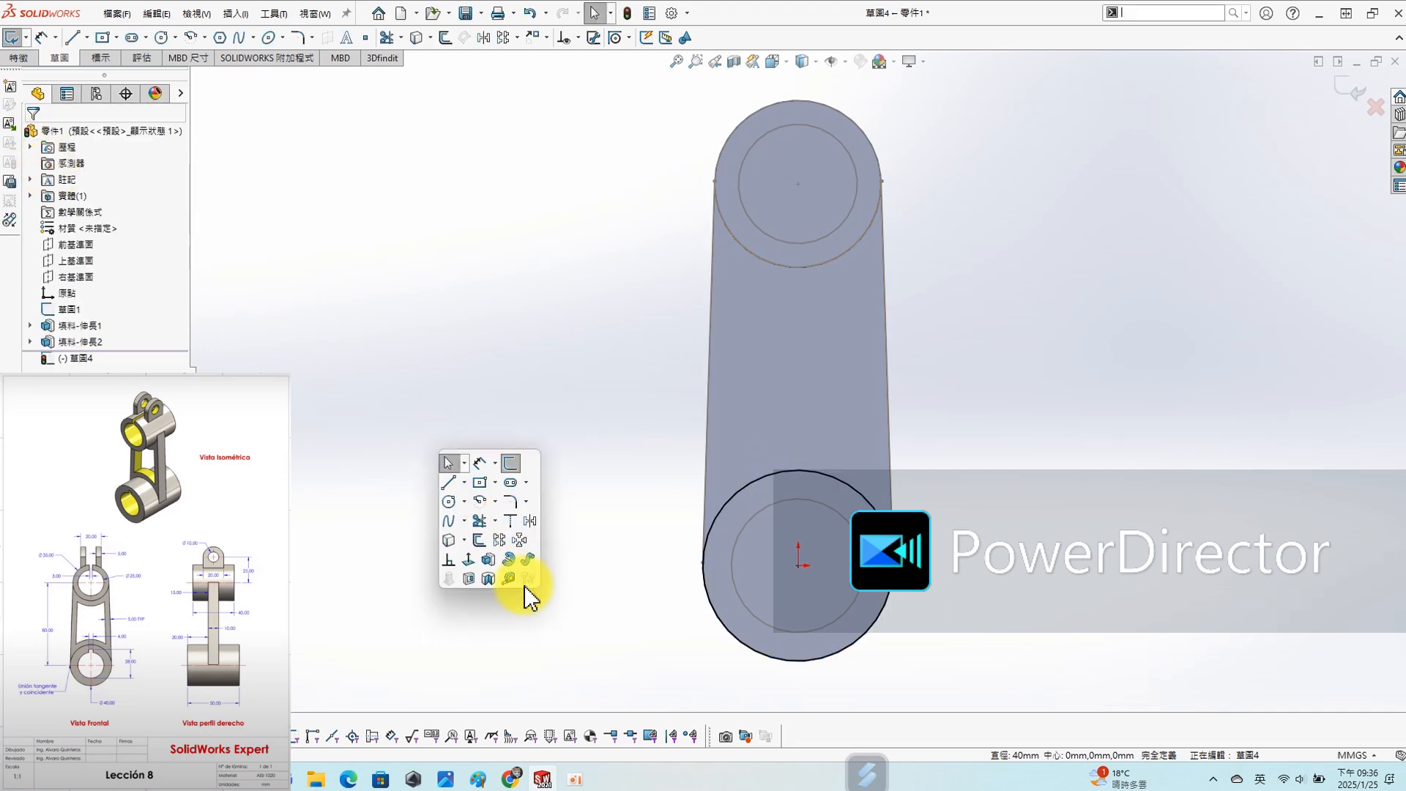
pyautogui.click(487, 561)
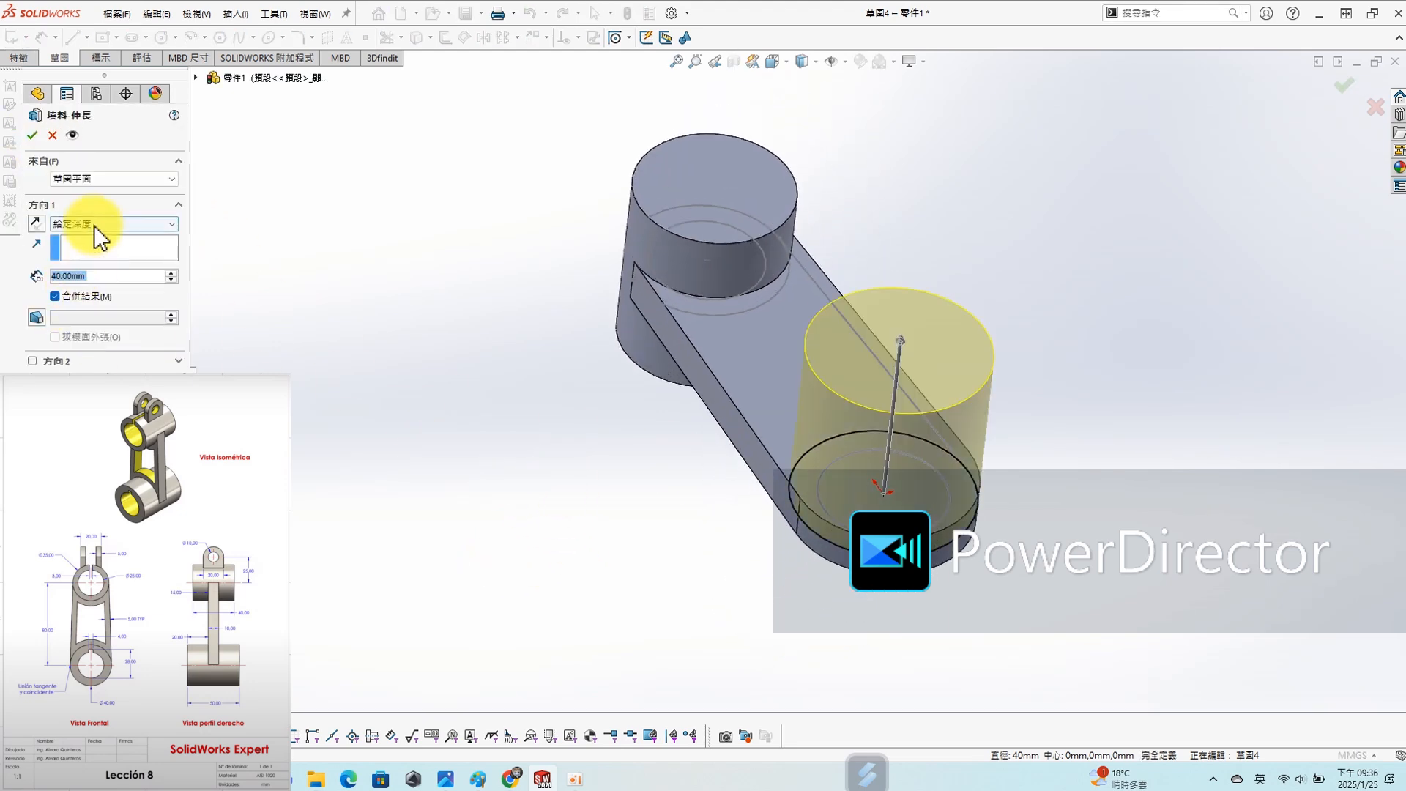
pyautogui.click(94, 226)
pyautogui.click(87, 291)
pyautogui.write('50')
pyautogui.press('Return')
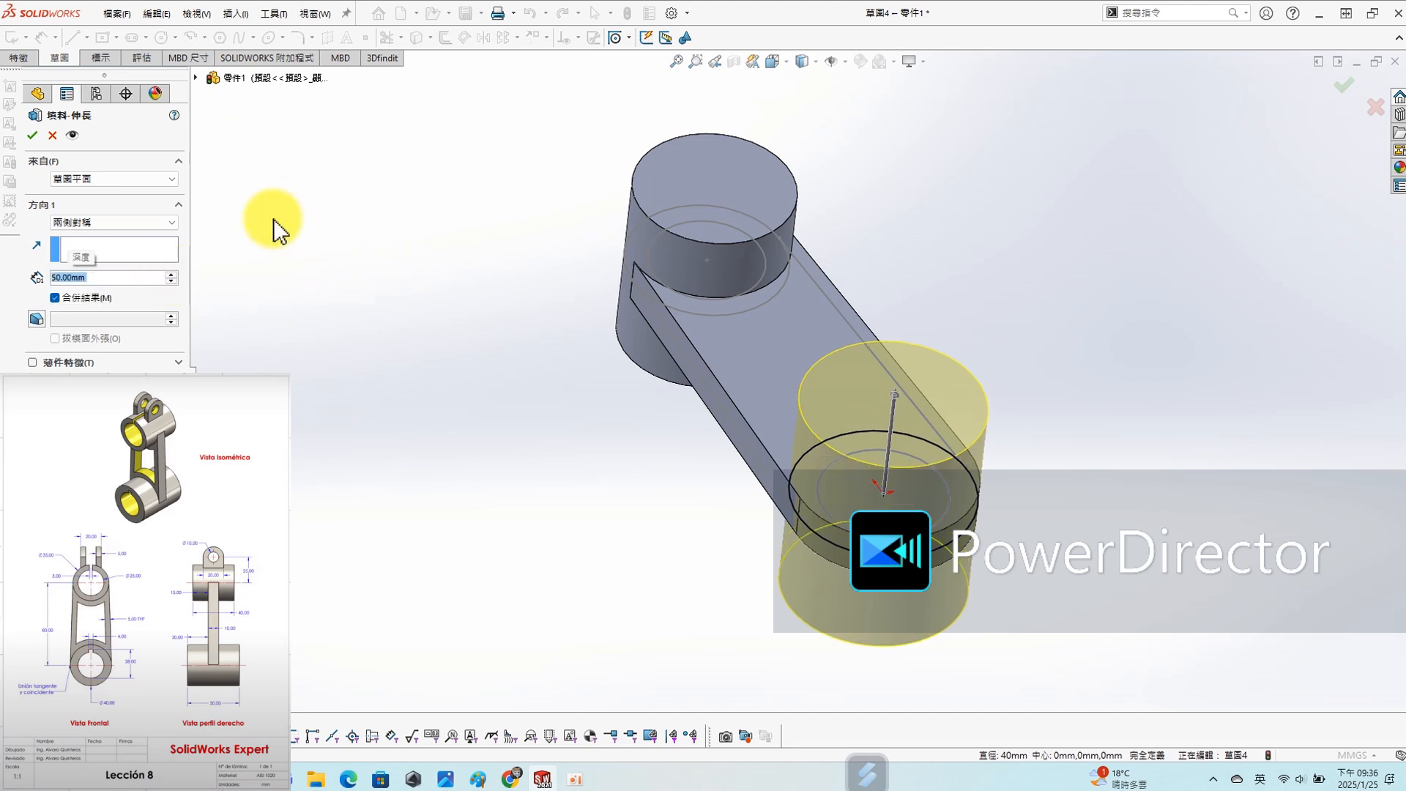
pyautogui.click(33, 138)
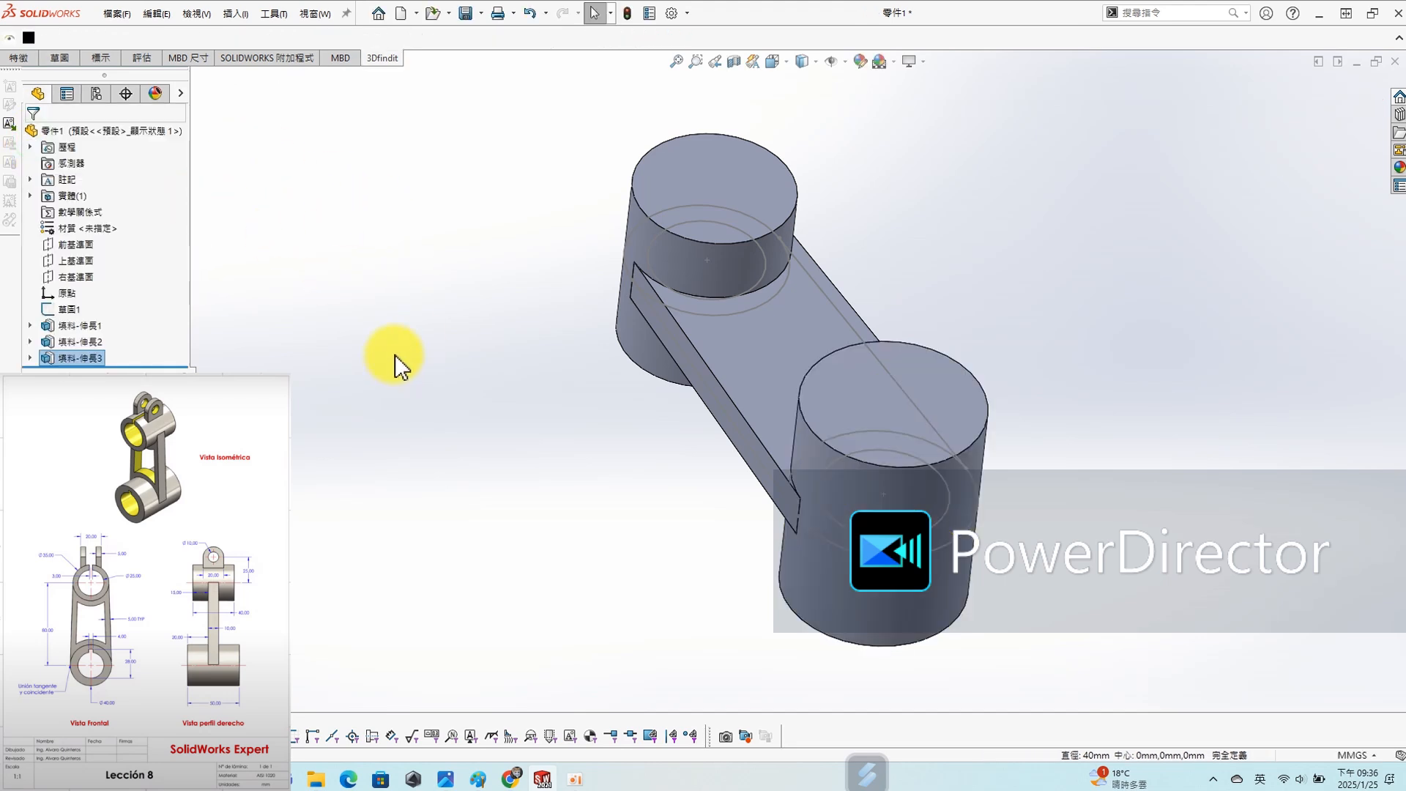
# - Start a sketch on the Right Plane and show the temporary axes of the cylinders
pyautogui.click(74, 241)
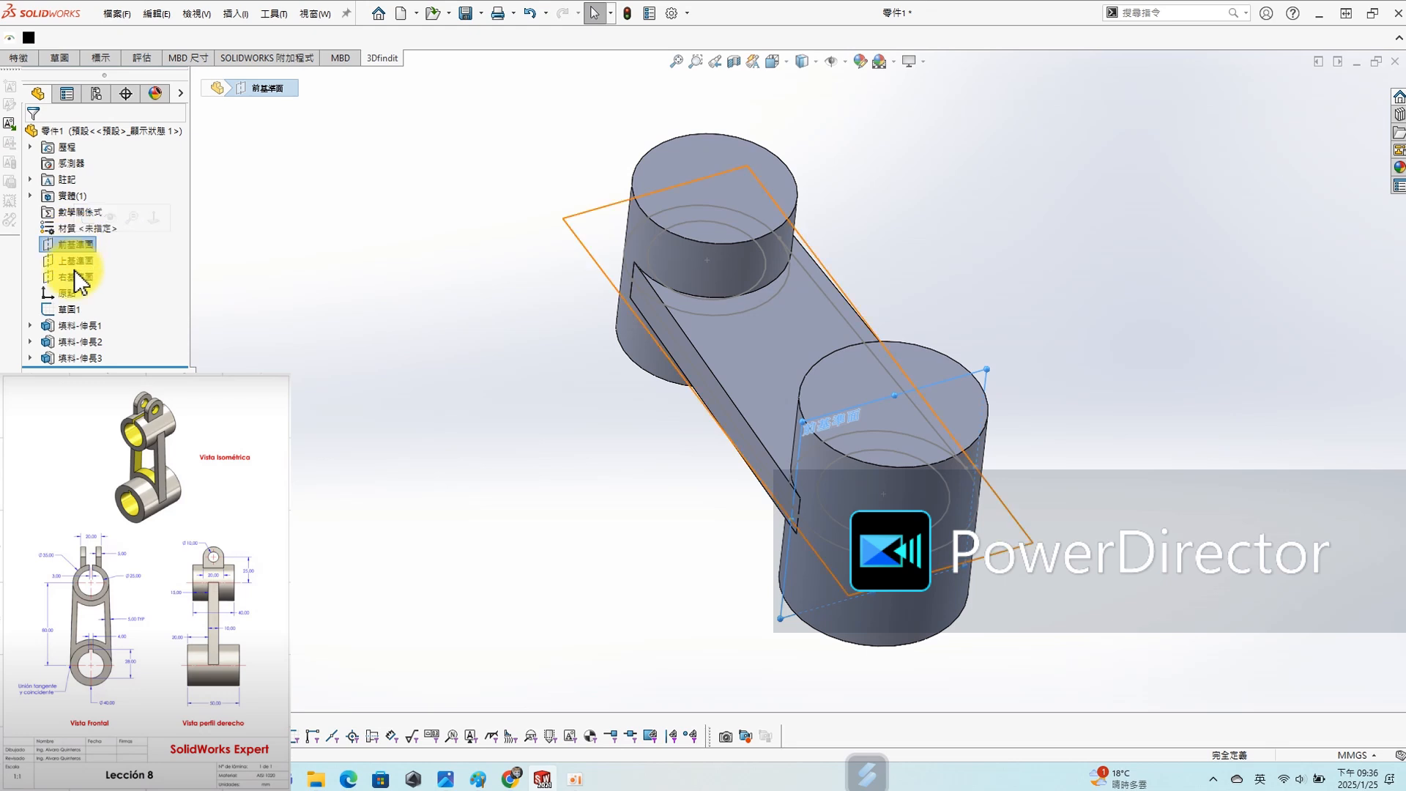
pyautogui.click(64, 276)
pyautogui.click(78, 254)
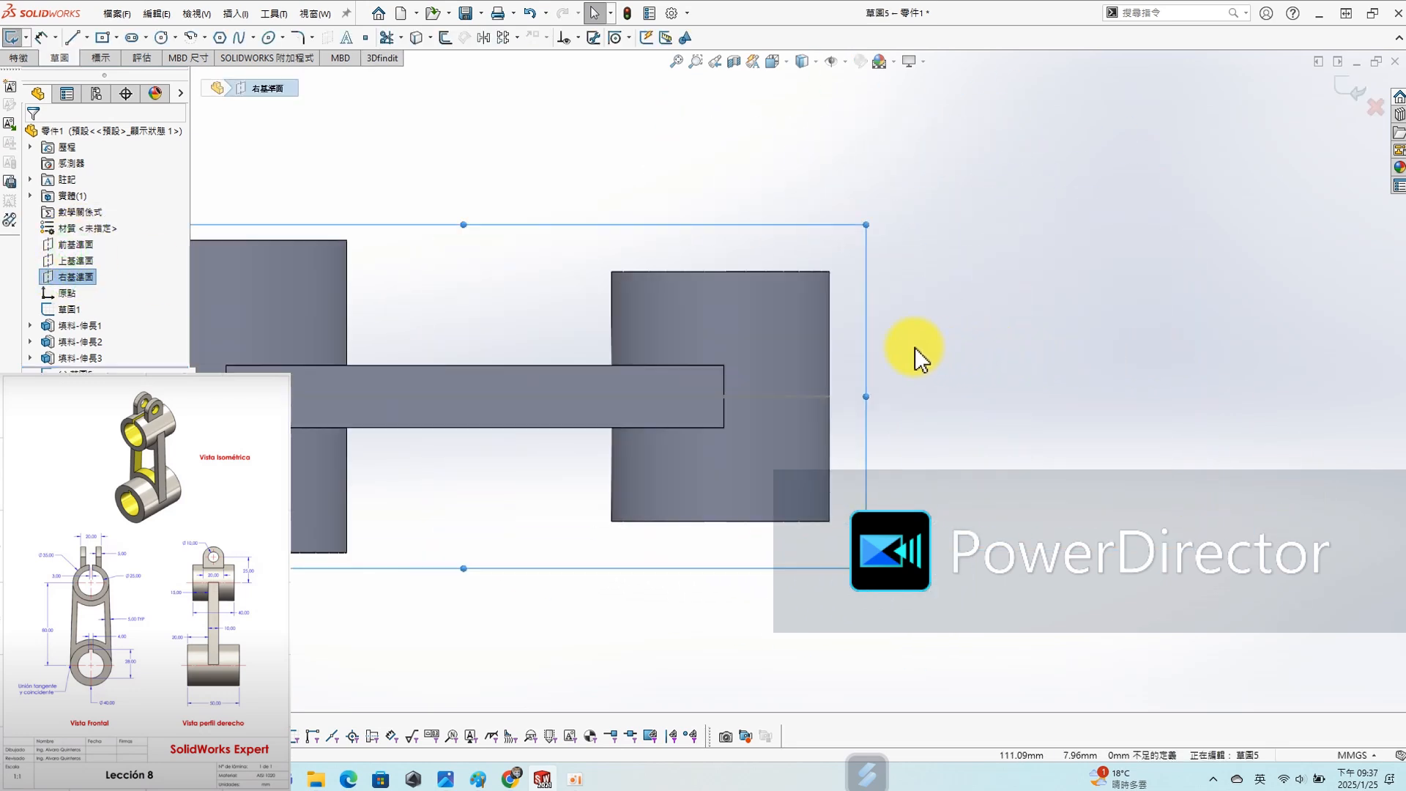
pyautogui.press('s')
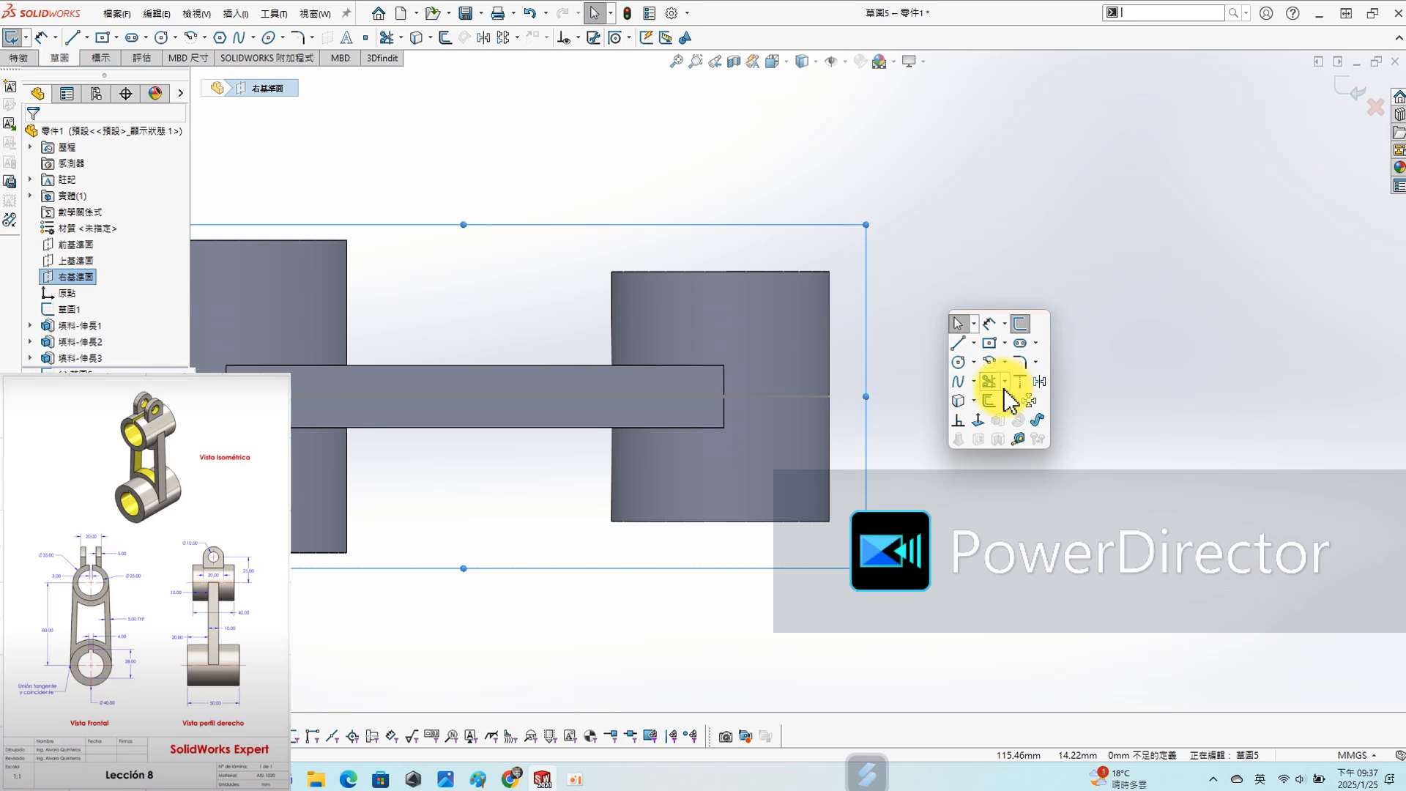
pyautogui.click(845, 63)
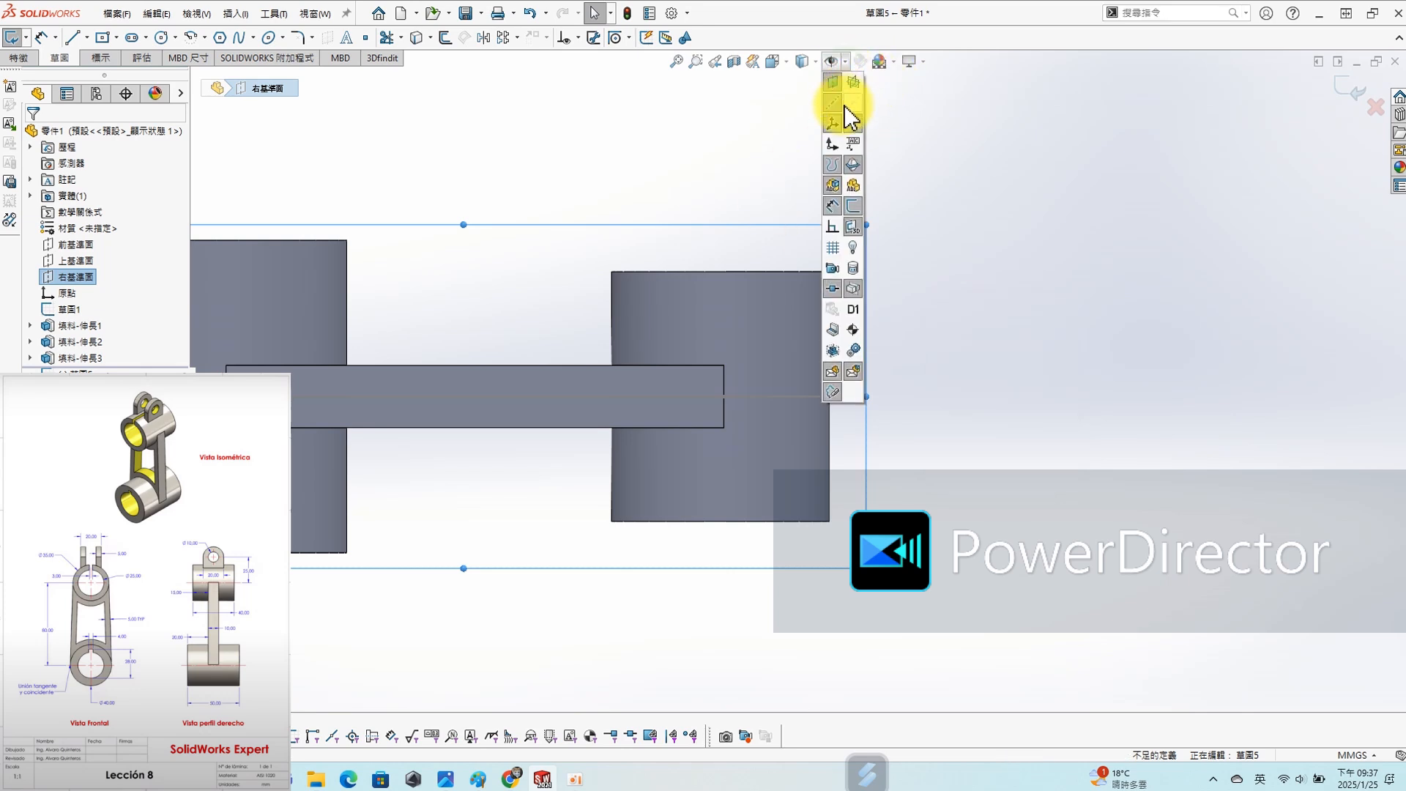
pyautogui.click(1040, 336)
# - Draw a circle about 7.3 mm in diameter beyond the smaller cylinder, centred about 116 mm from the origin
pyautogui.press('s')
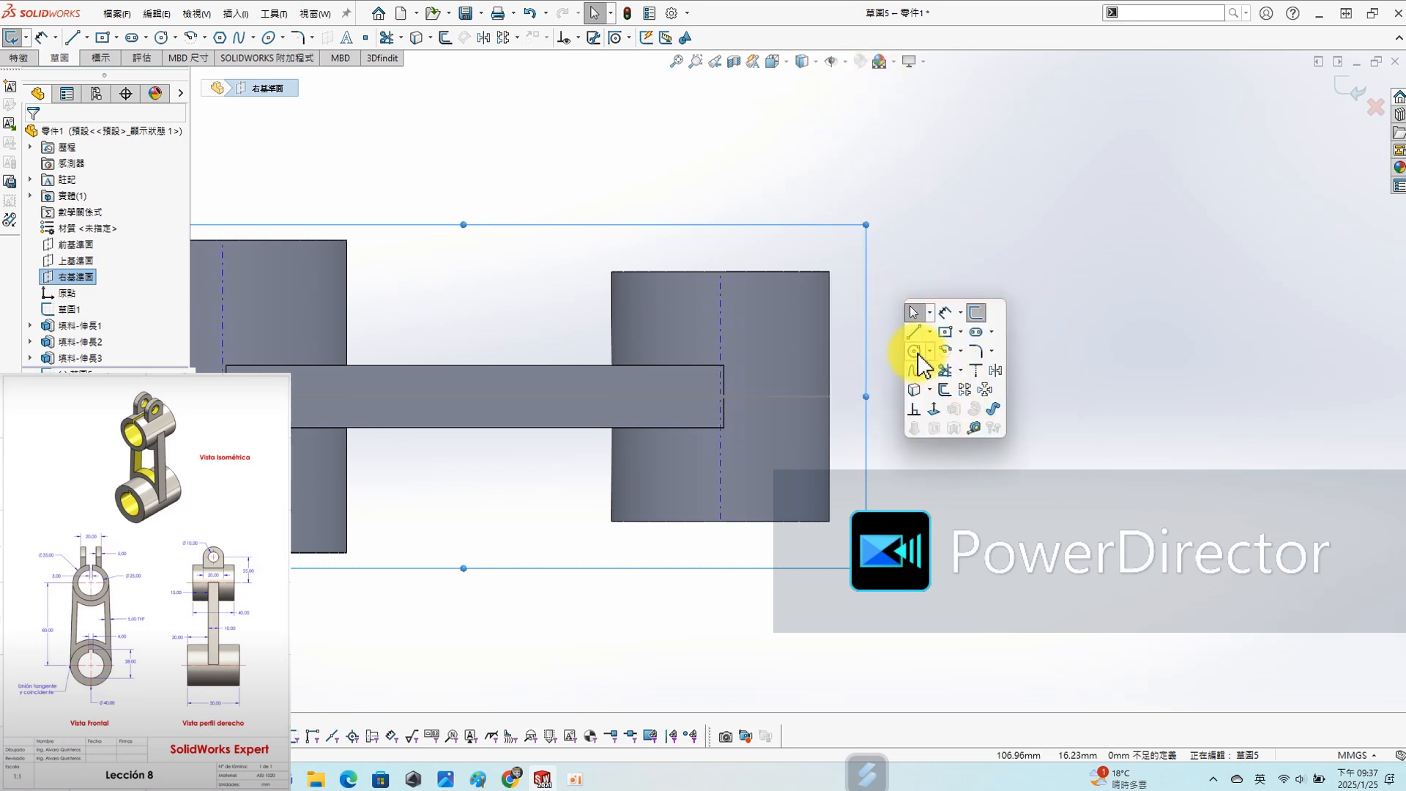
pyautogui.click(914, 353)
pyautogui.click(945, 397)
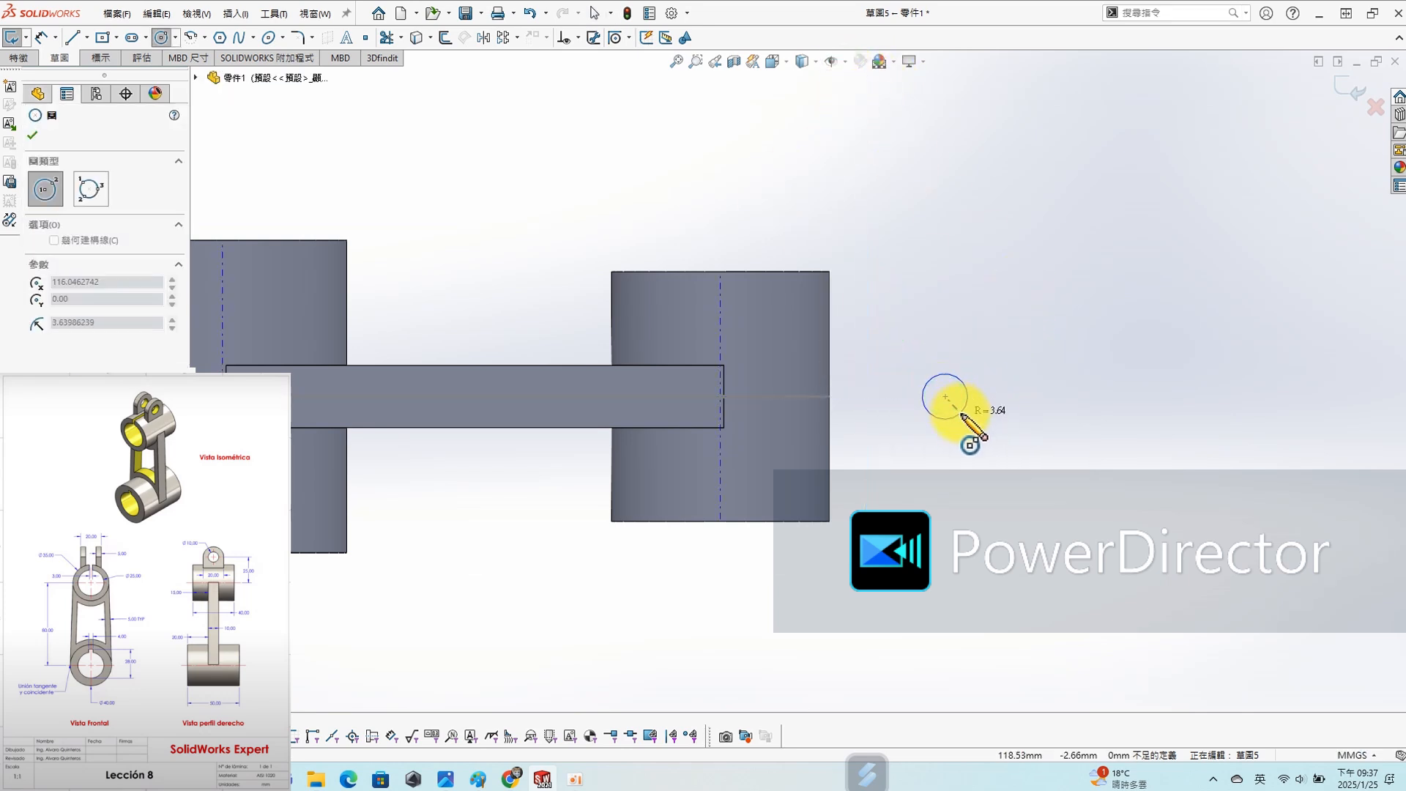
pyautogui.click(961, 412)
pyautogui.press('Escape')
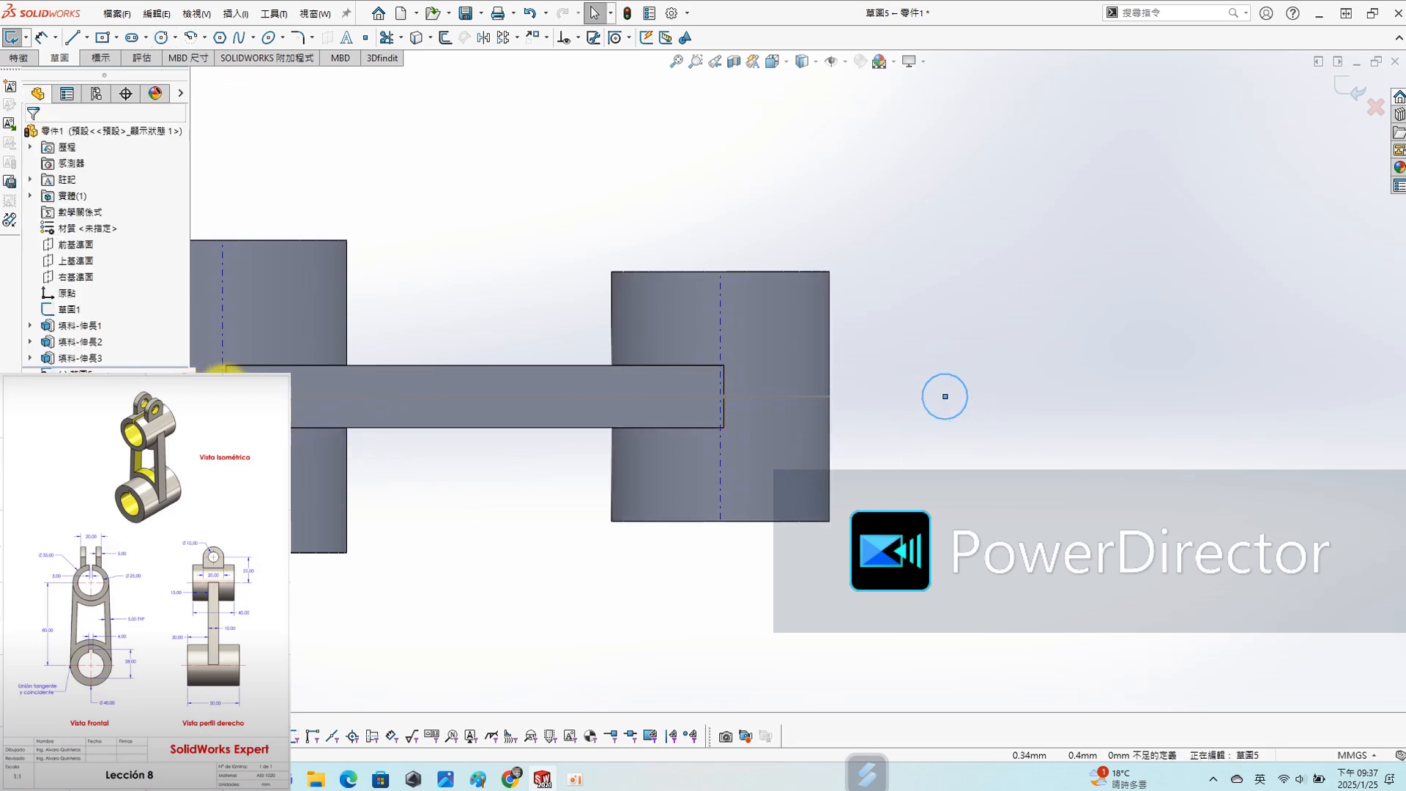
# - Add a horizontal relation between the origin and the centre of the new circle
pyautogui.click(222, 396)
pyautogui.keyDown('ctrl'); pyautogui.click(944, 398); pyautogui.keyUp('ctrl')
pyautogui.click(33, 368)
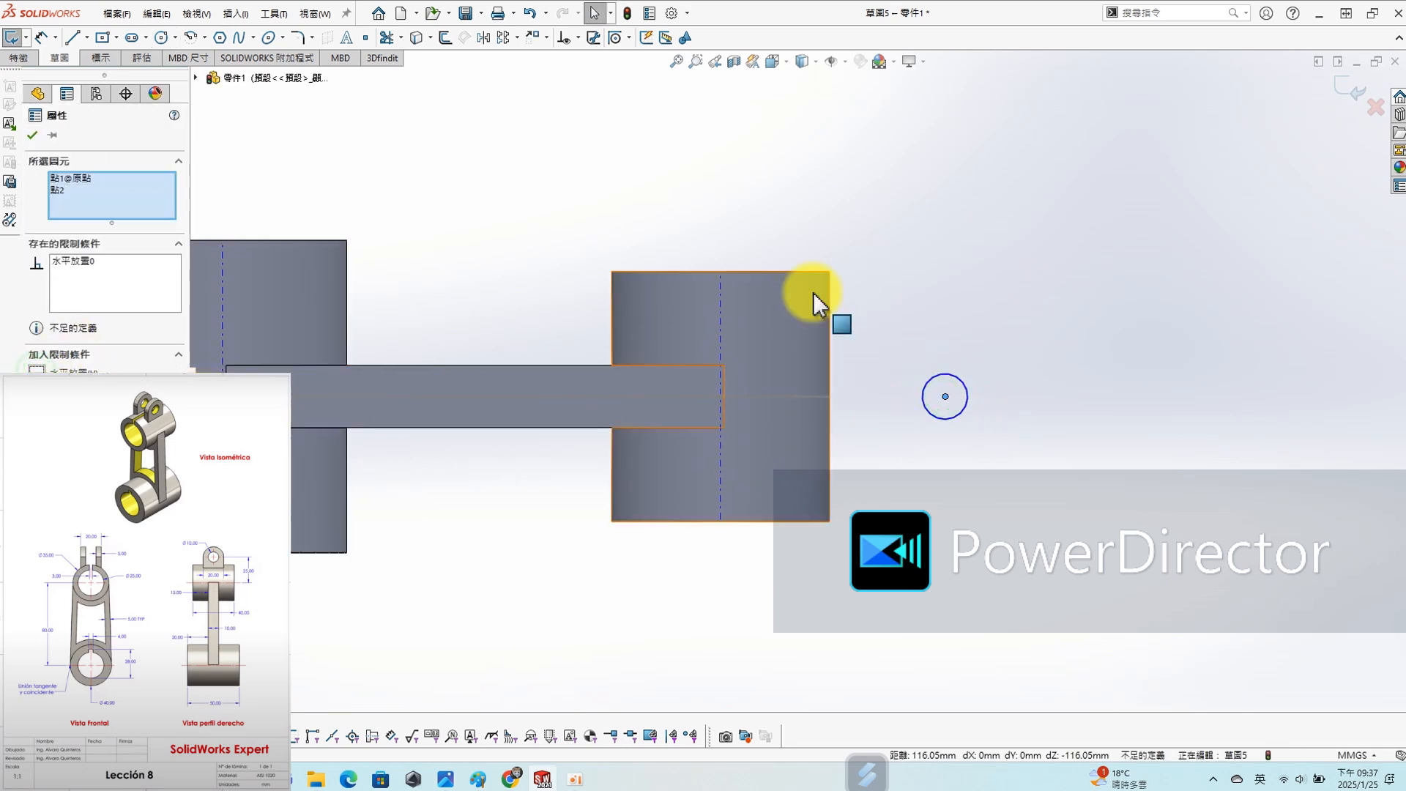
pyautogui.click(33, 135)
# - Check the lug dimensions on the reference drawing and dimension the new circle's diameter as 20 mm
pyautogui.press('s')
pyautogui.click(844, 251)
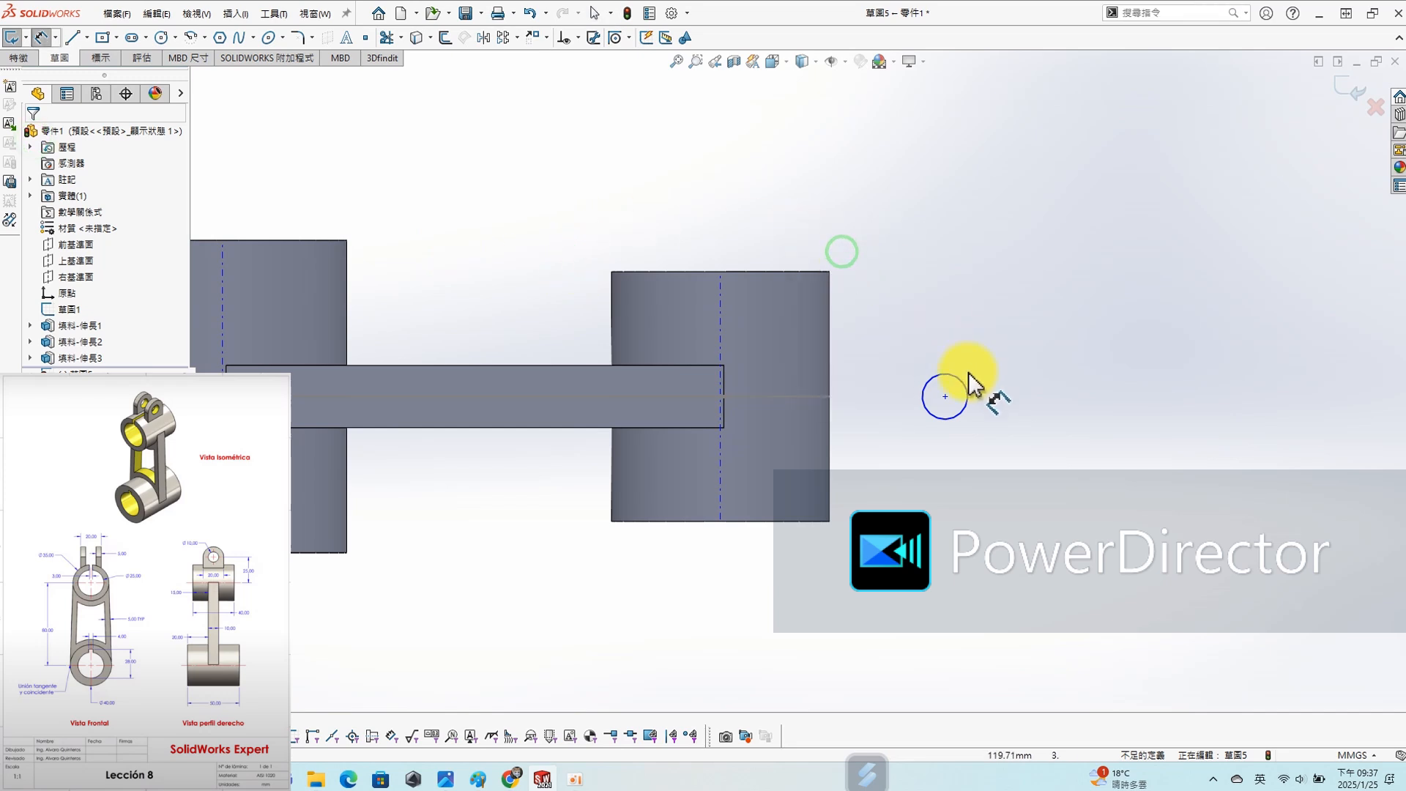
pyautogui.click(961, 383)
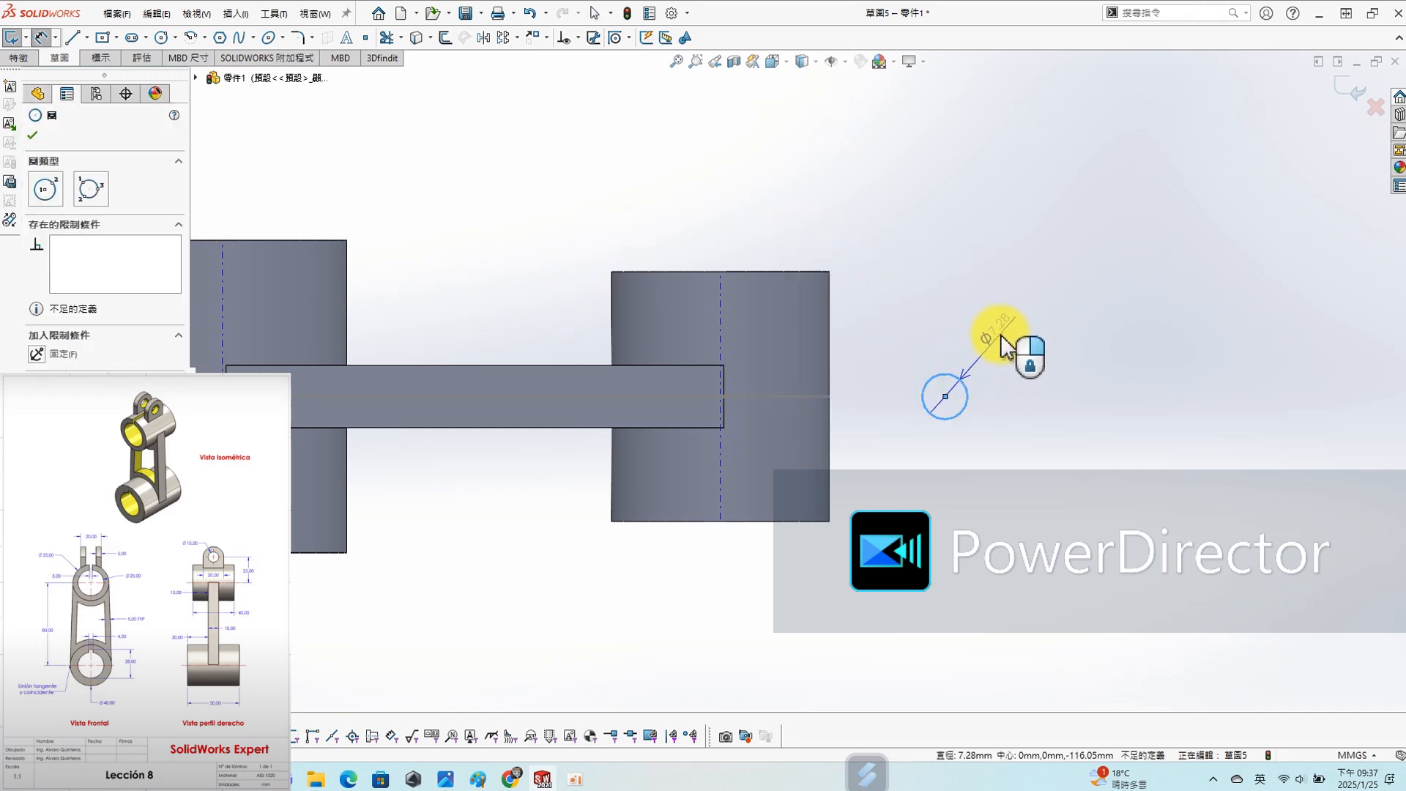
pyautogui.click(1022, 350)
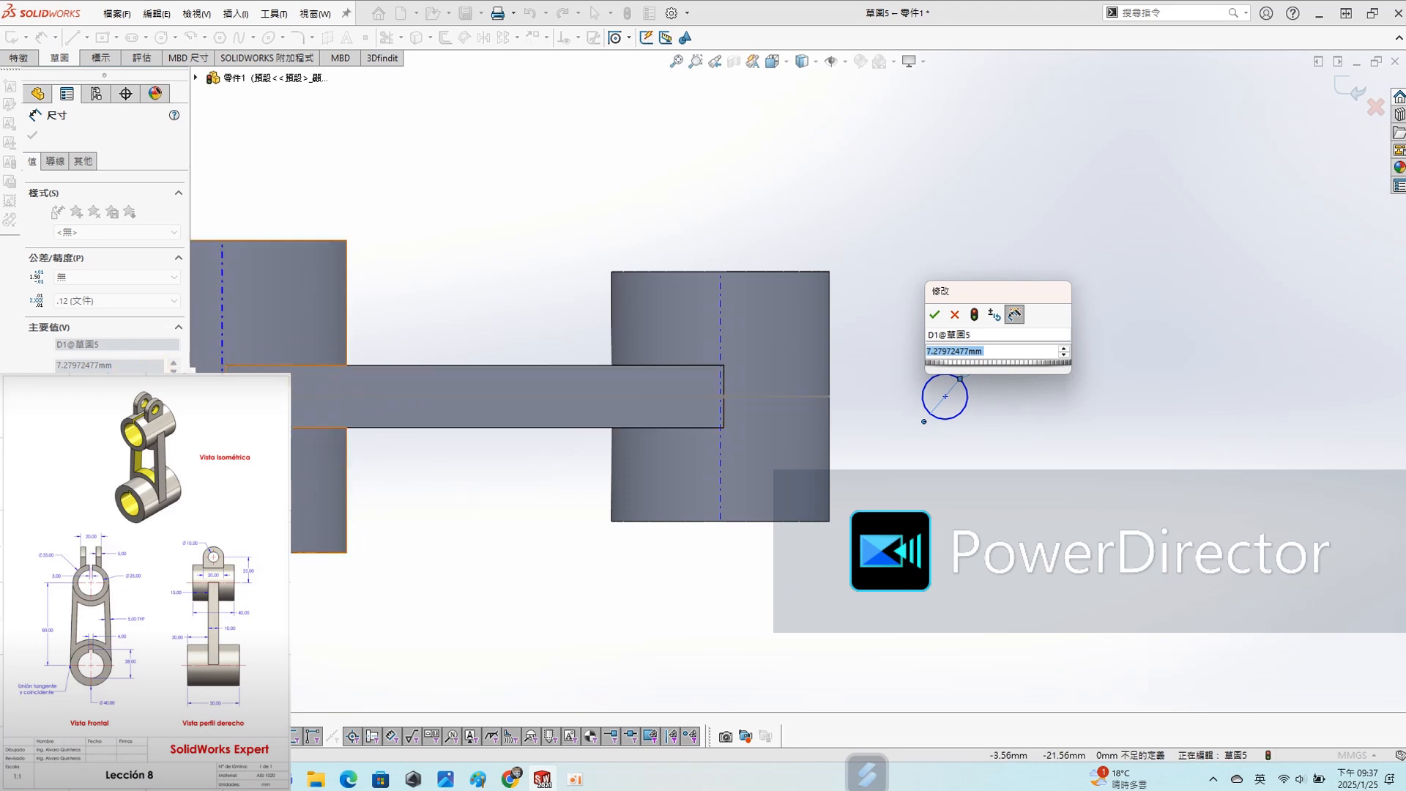
pyautogui.click(146, 540)
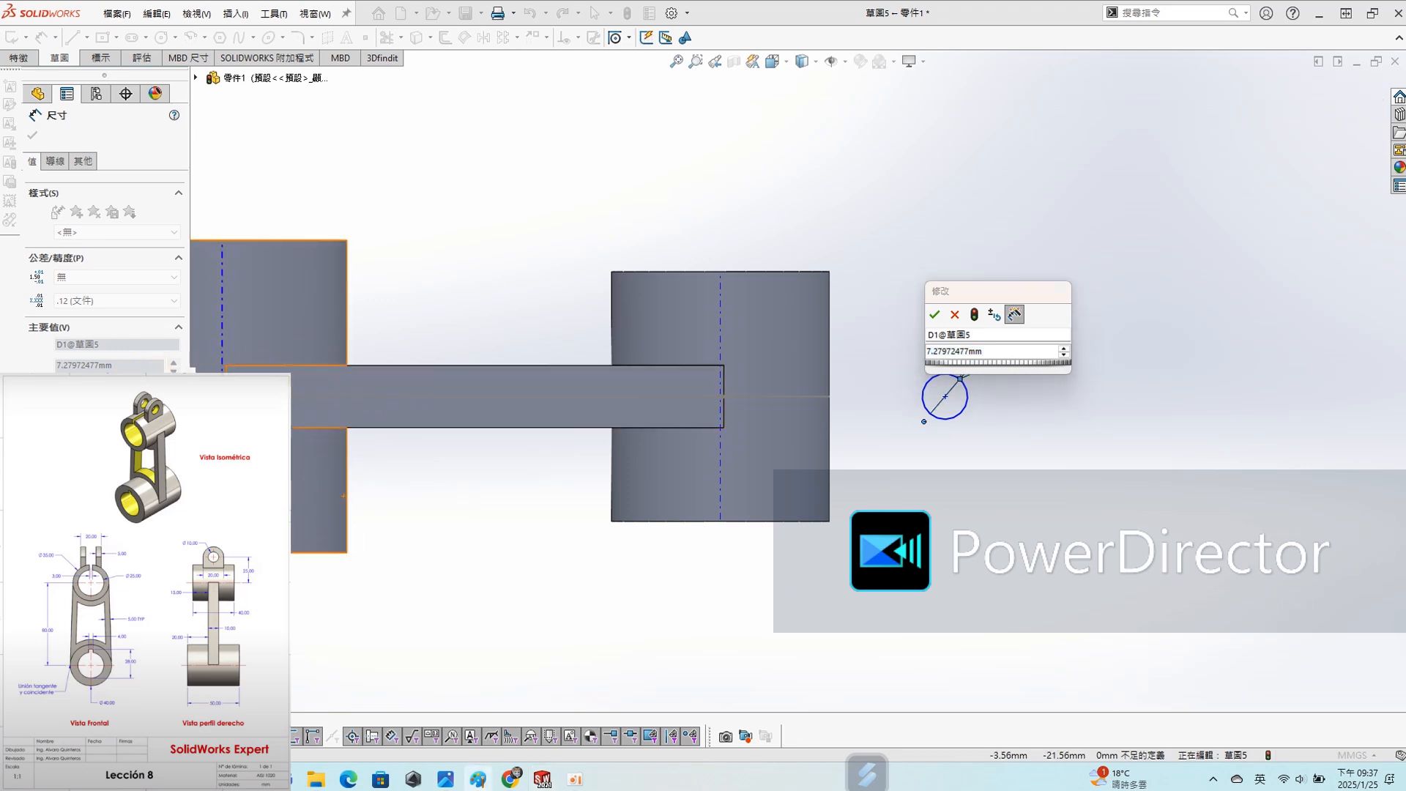
pyautogui.moveTo(0, 95)
pyautogui.mouseDown()
pyautogui.moveTo(480, 95)
pyautogui.moveTo(465, 92)
pyautogui.mouseUp()
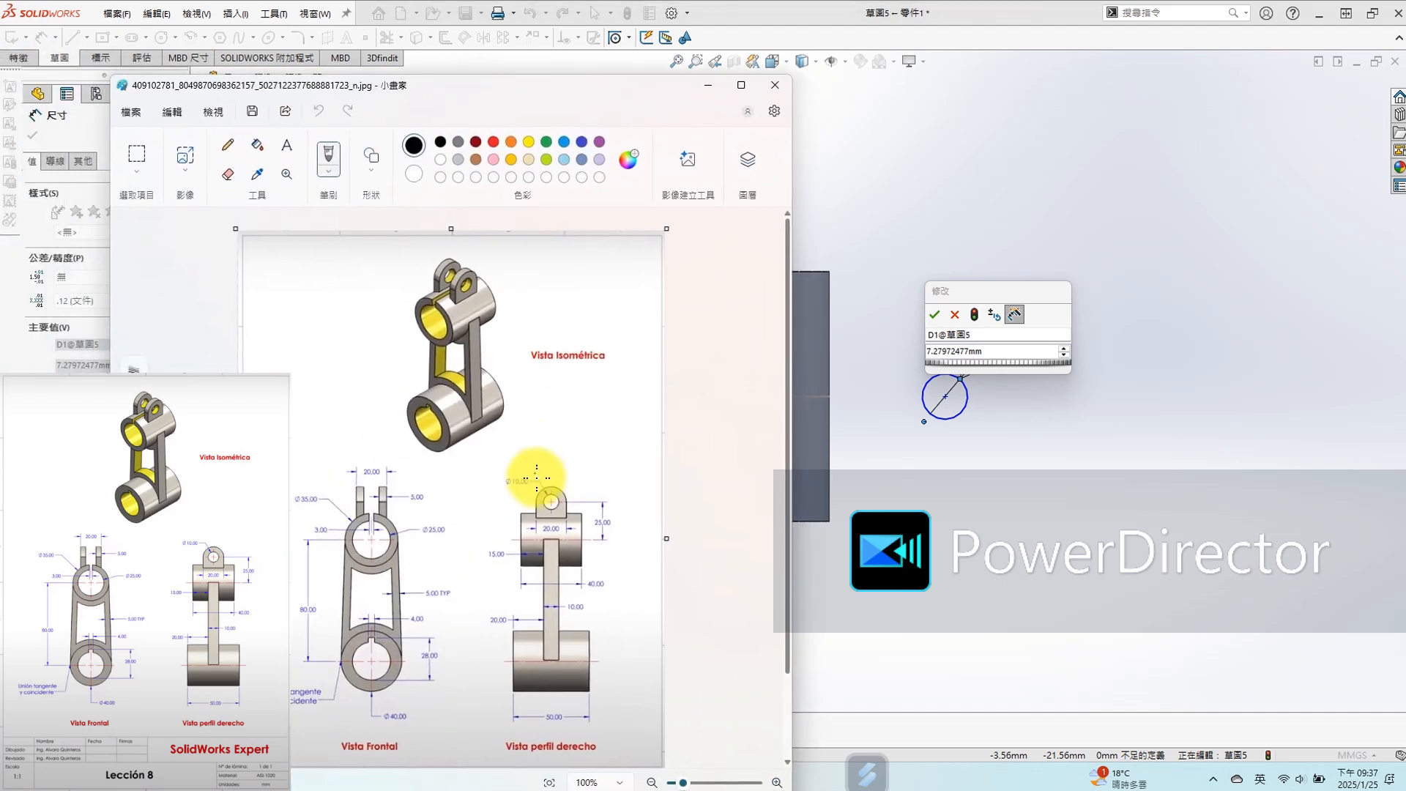
pyautogui.keyDown('ctrl'); pyautogui.scroll(3, 547, 523); pyautogui.keyUp('ctrl')
pyautogui.keyDown('ctrl'); pyautogui.scroll(2, 603, 492); pyautogui.keyUp('ctrl')
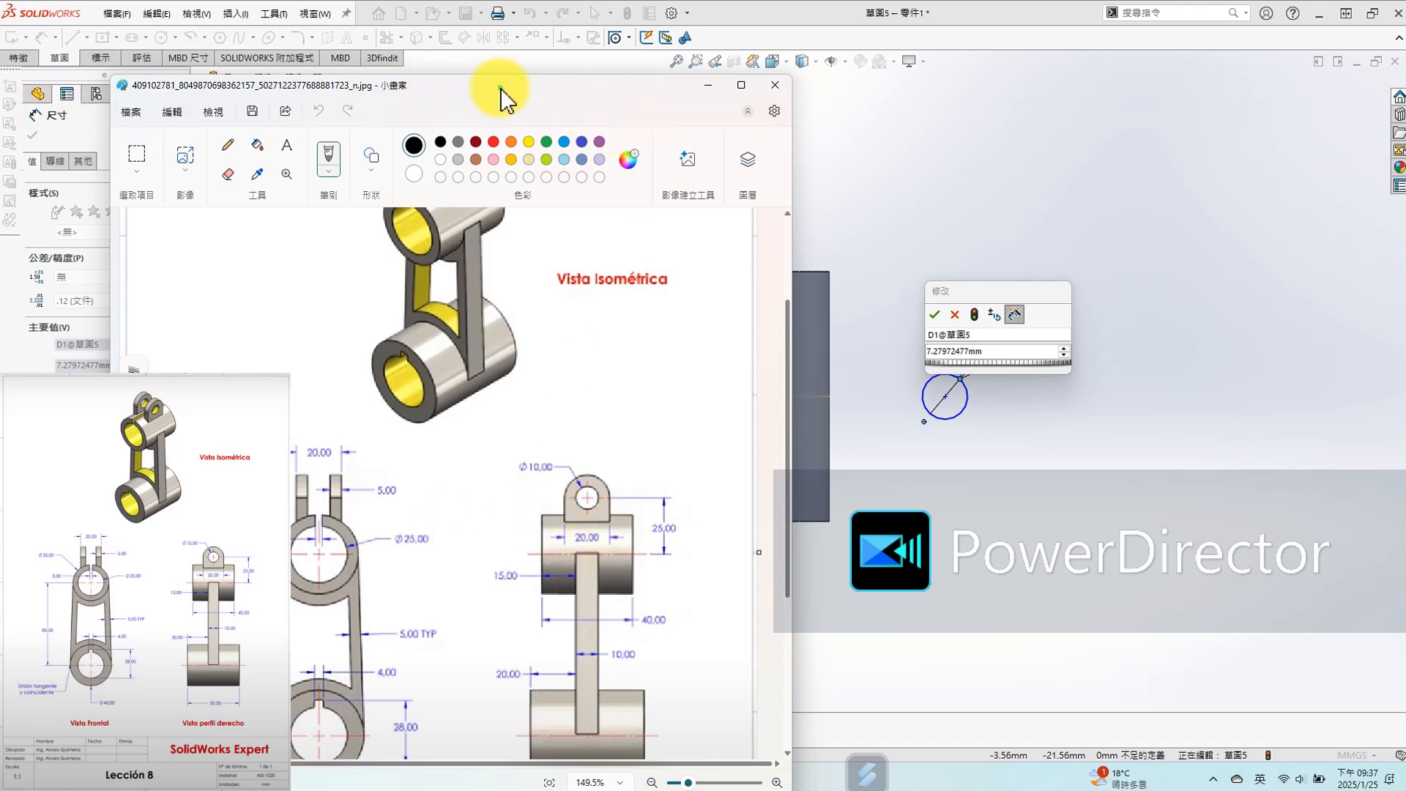
pyautogui.moveTo(501, 90); pyautogui.dragTo(586, 0)
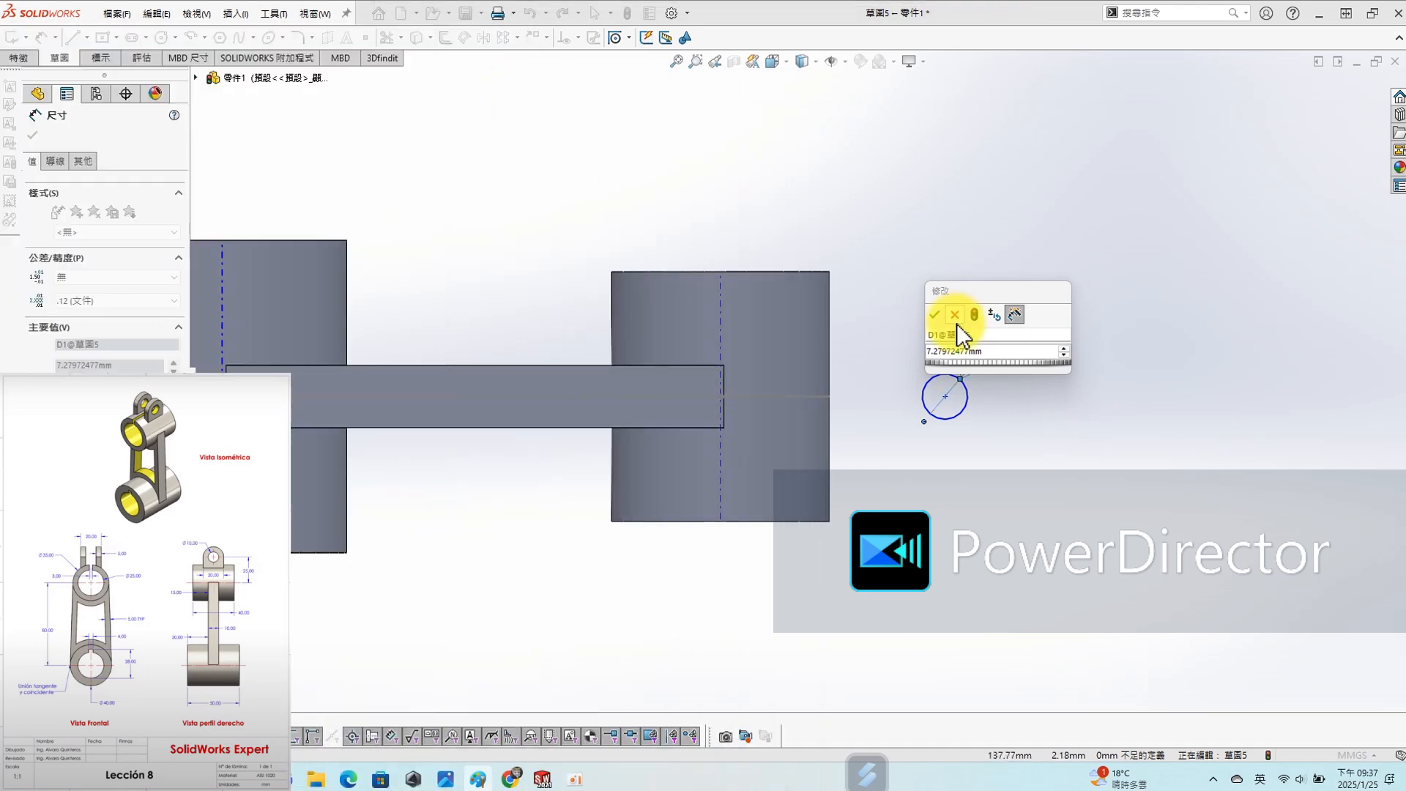
pyautogui.click(993, 354)
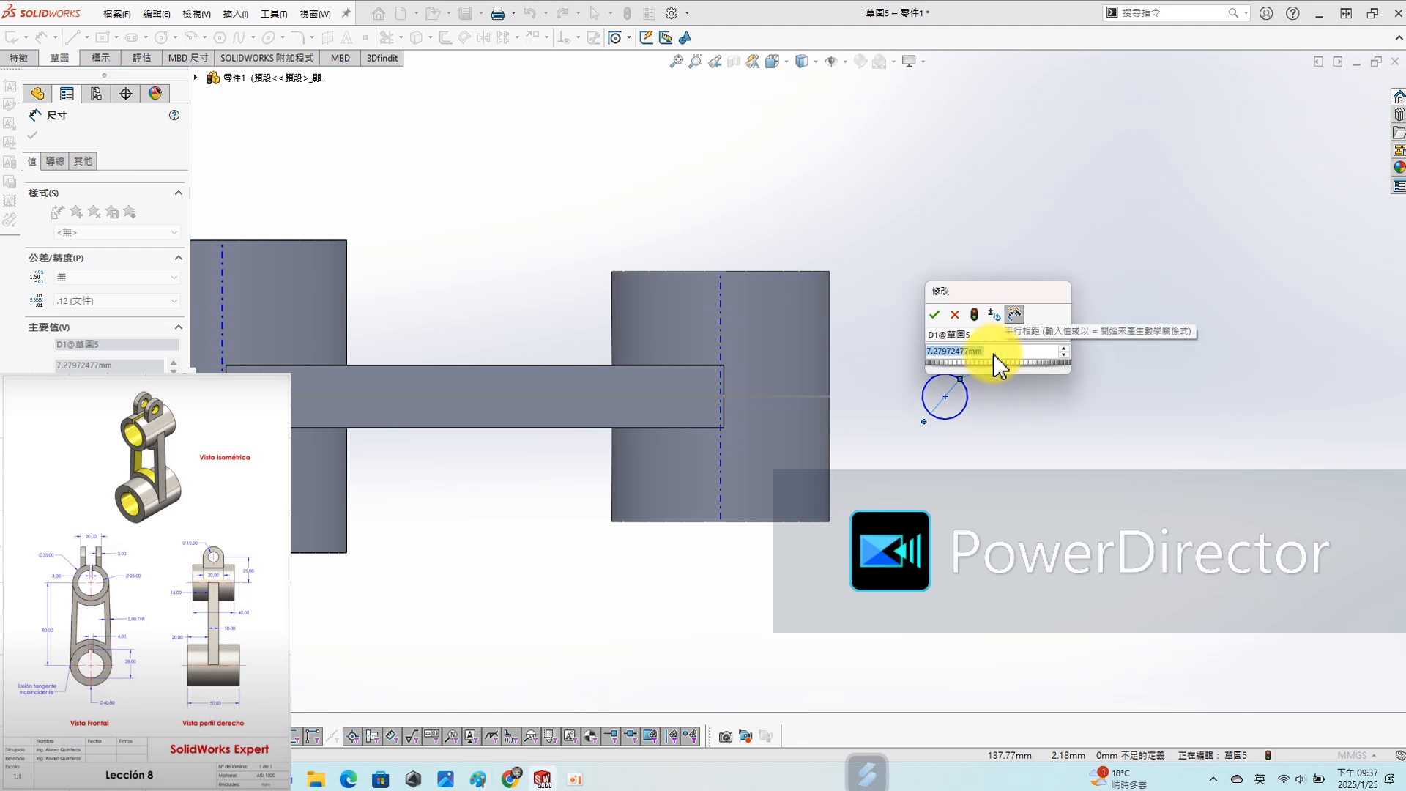
pyautogui.write('20')
pyautogui.press('Return')
# - Dimension the distance between the smaller cylinder's axis and the 20 mm circle's centre as 25 mm
pyautogui.click(723, 498)
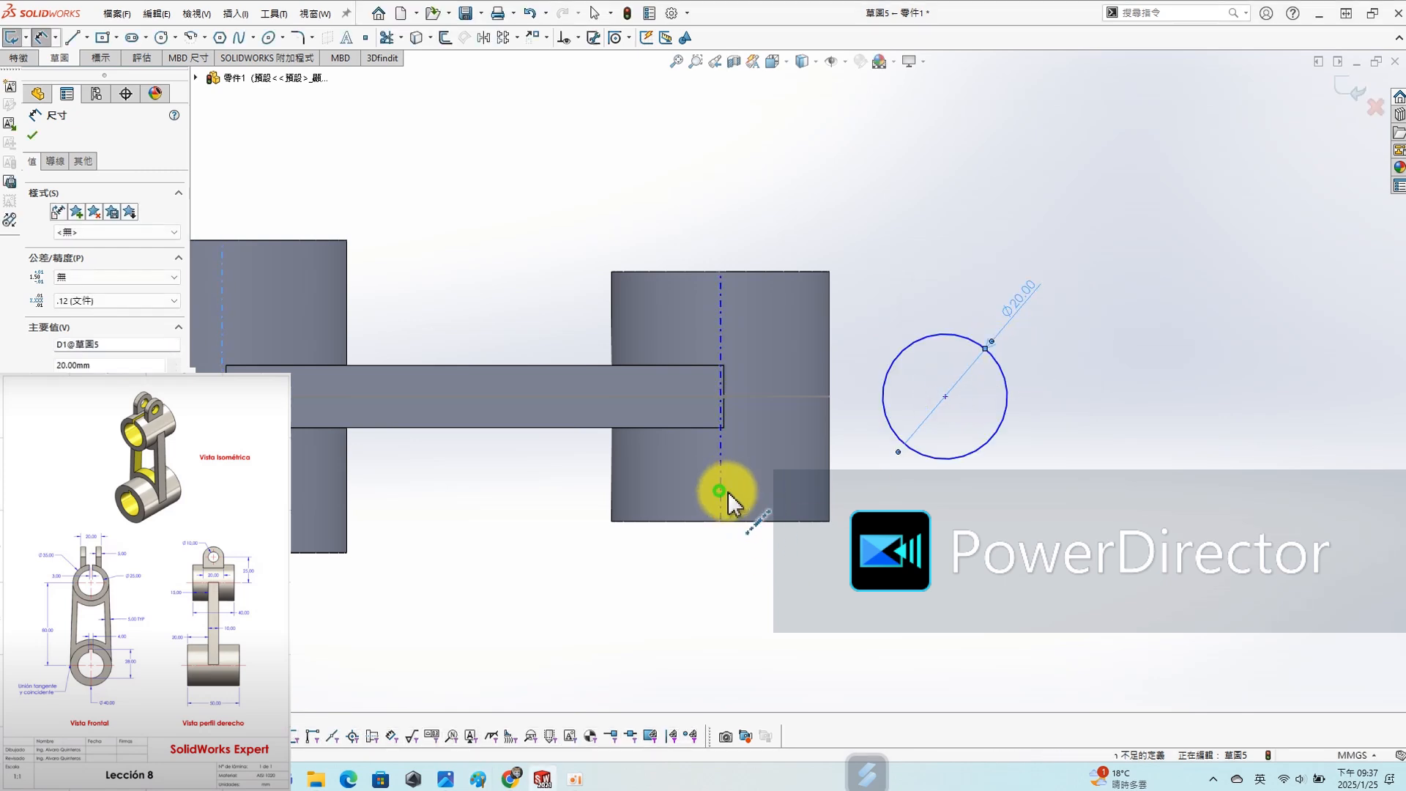
pyautogui.click(950, 463)
pyautogui.click(977, 573)
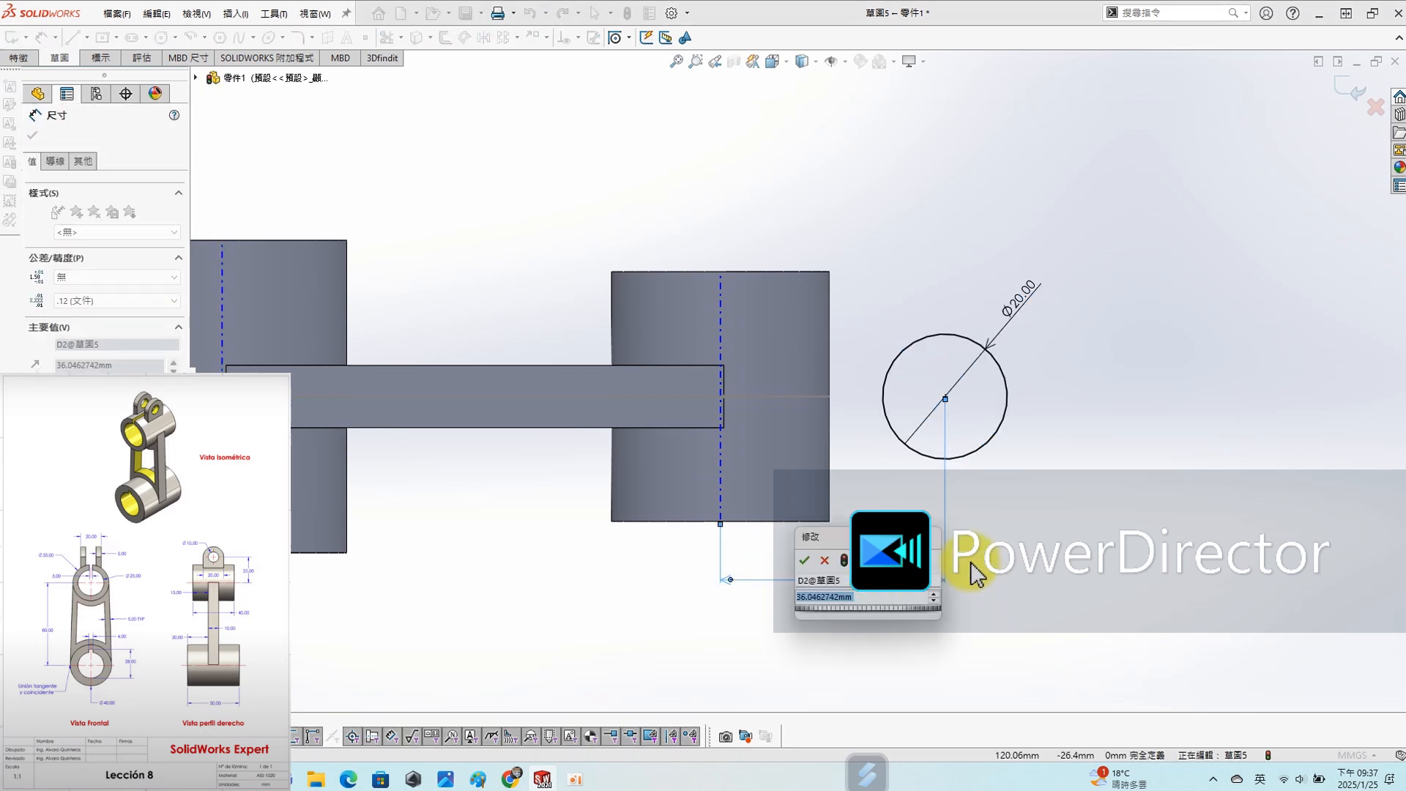
pyautogui.write('25')
pyautogui.press('Return')
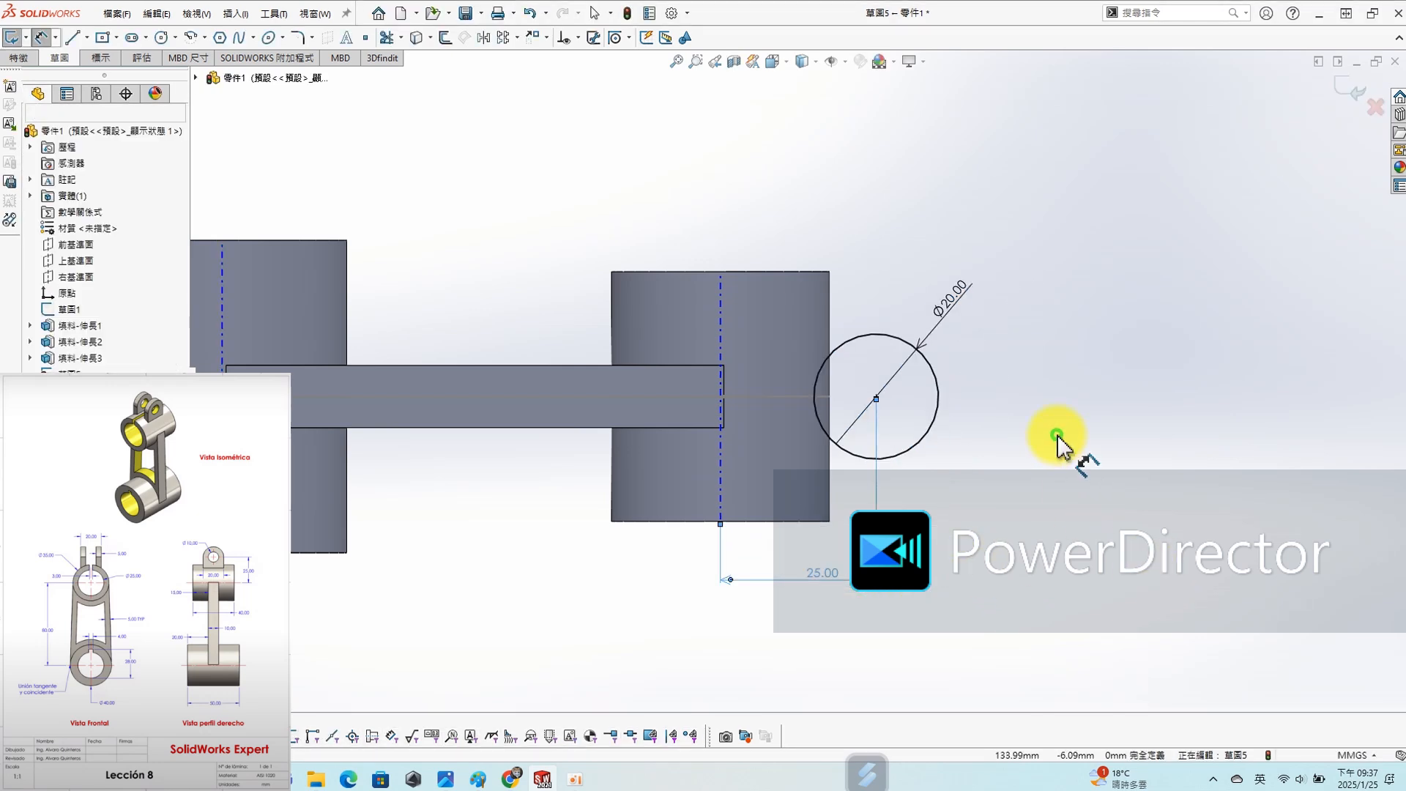
pyautogui.press('Escape')
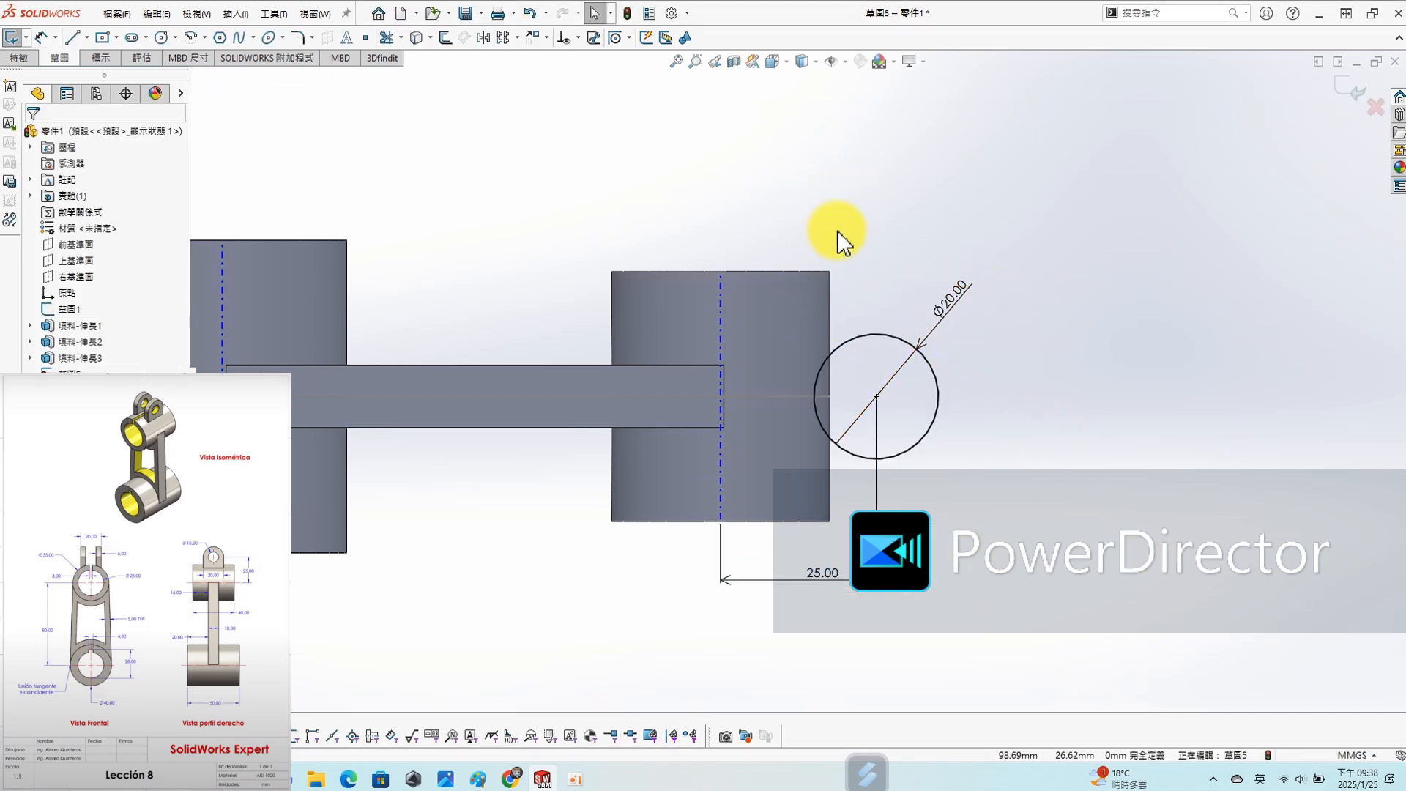
# - Draw three connected lines from the circle's upper quadrant to the cylinder axis, down along the axis, and horizontally out below the circle
pyautogui.press('s')
pyautogui.click(877, 189)
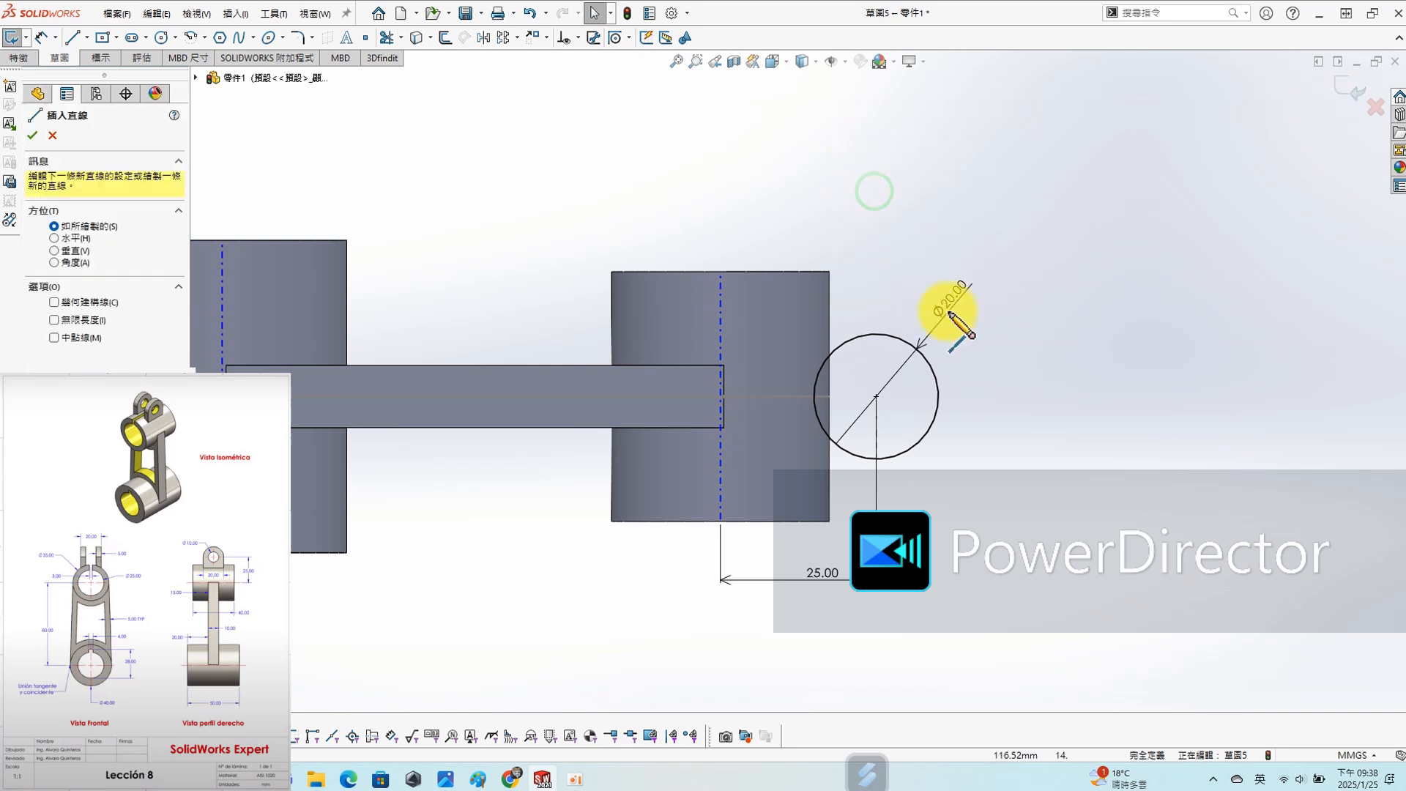
pyautogui.click(878, 335)
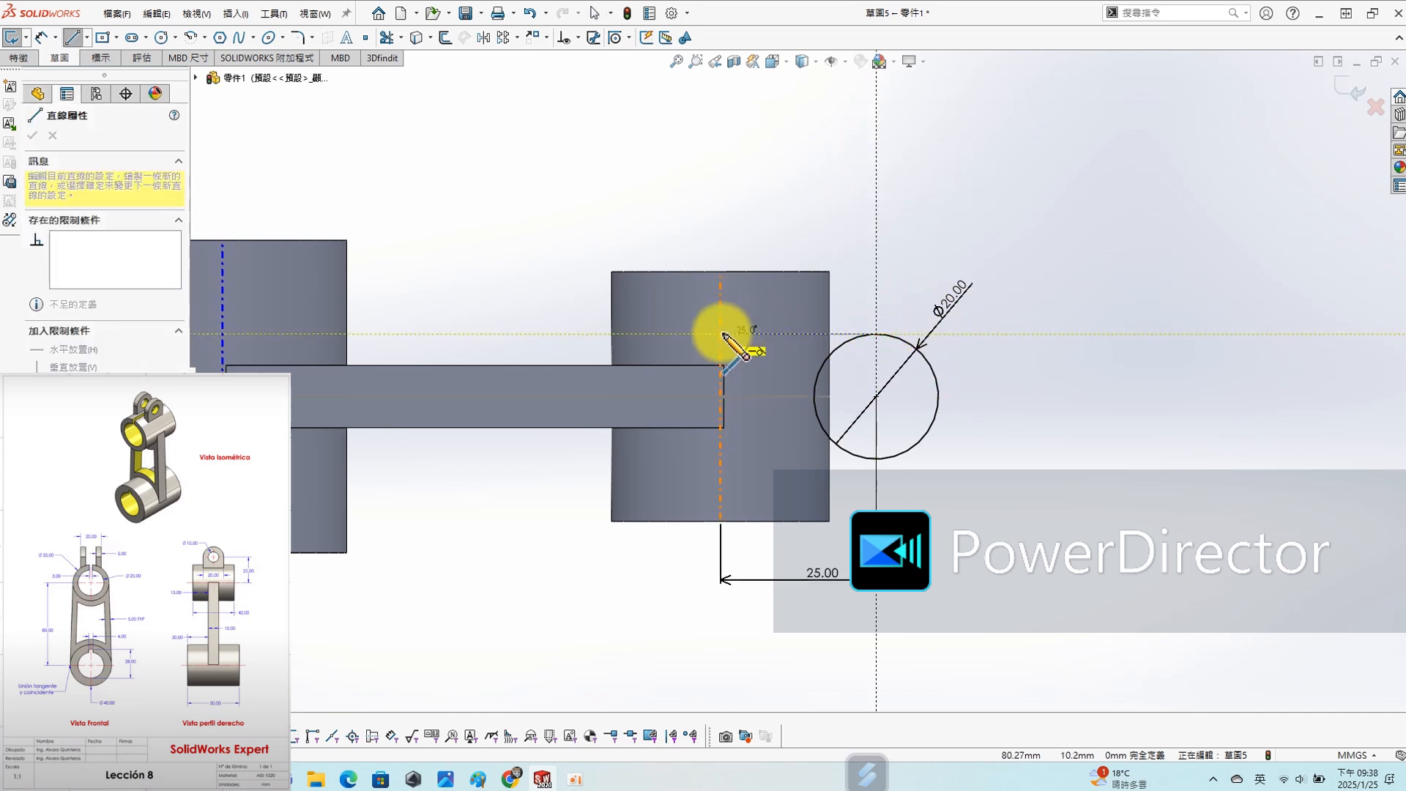
pyautogui.click(721, 333)
pyautogui.click(721, 493)
pyautogui.click(966, 493)
pyautogui.press('Escape')
# - Make the lower horizontal line tangent to the circle and check the relations of the profile lines
pyautogui.click(919, 493)
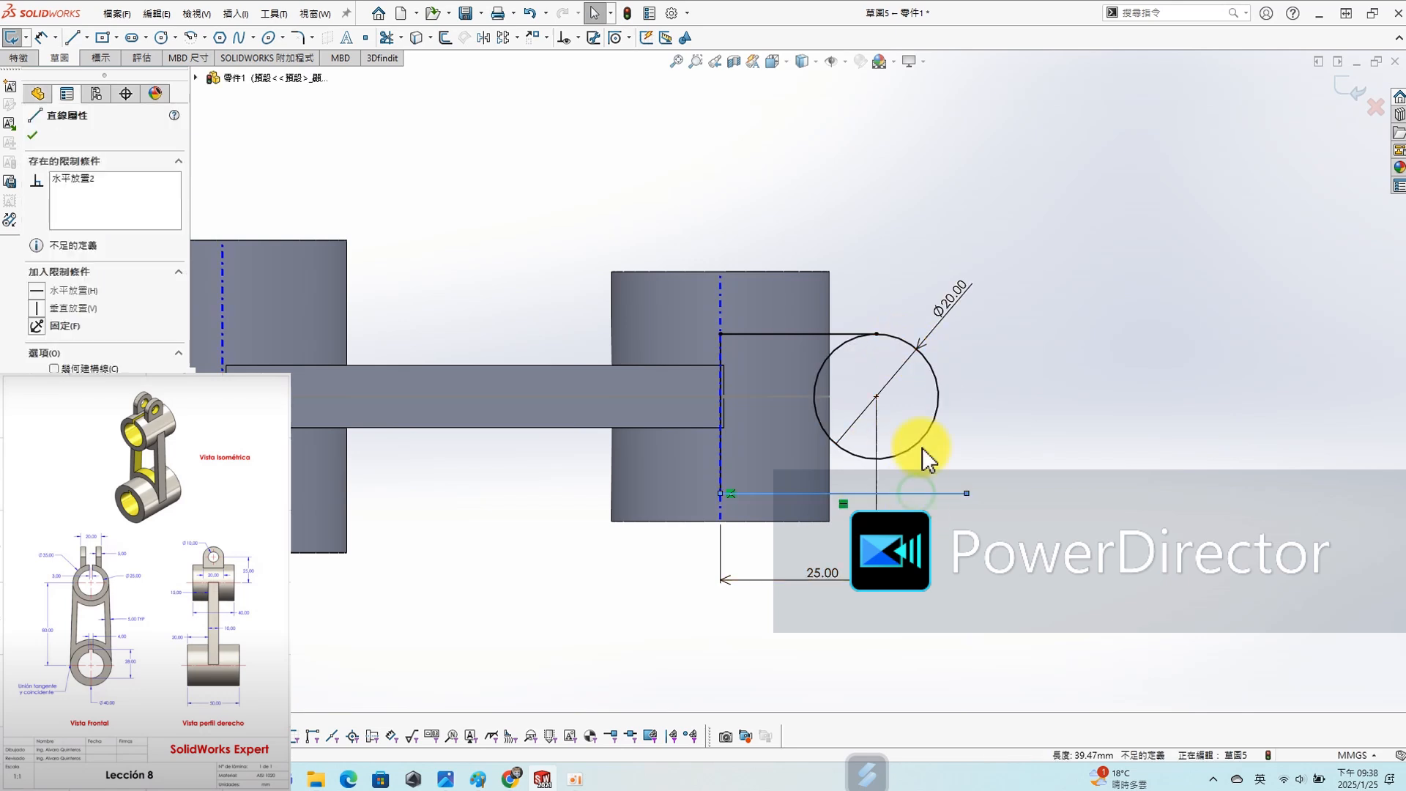
pyautogui.keyDown('ctrl'); pyautogui.click(920, 446); pyautogui.keyUp('ctrl')
pyautogui.click(59, 370)
pyautogui.click(1139, 421)
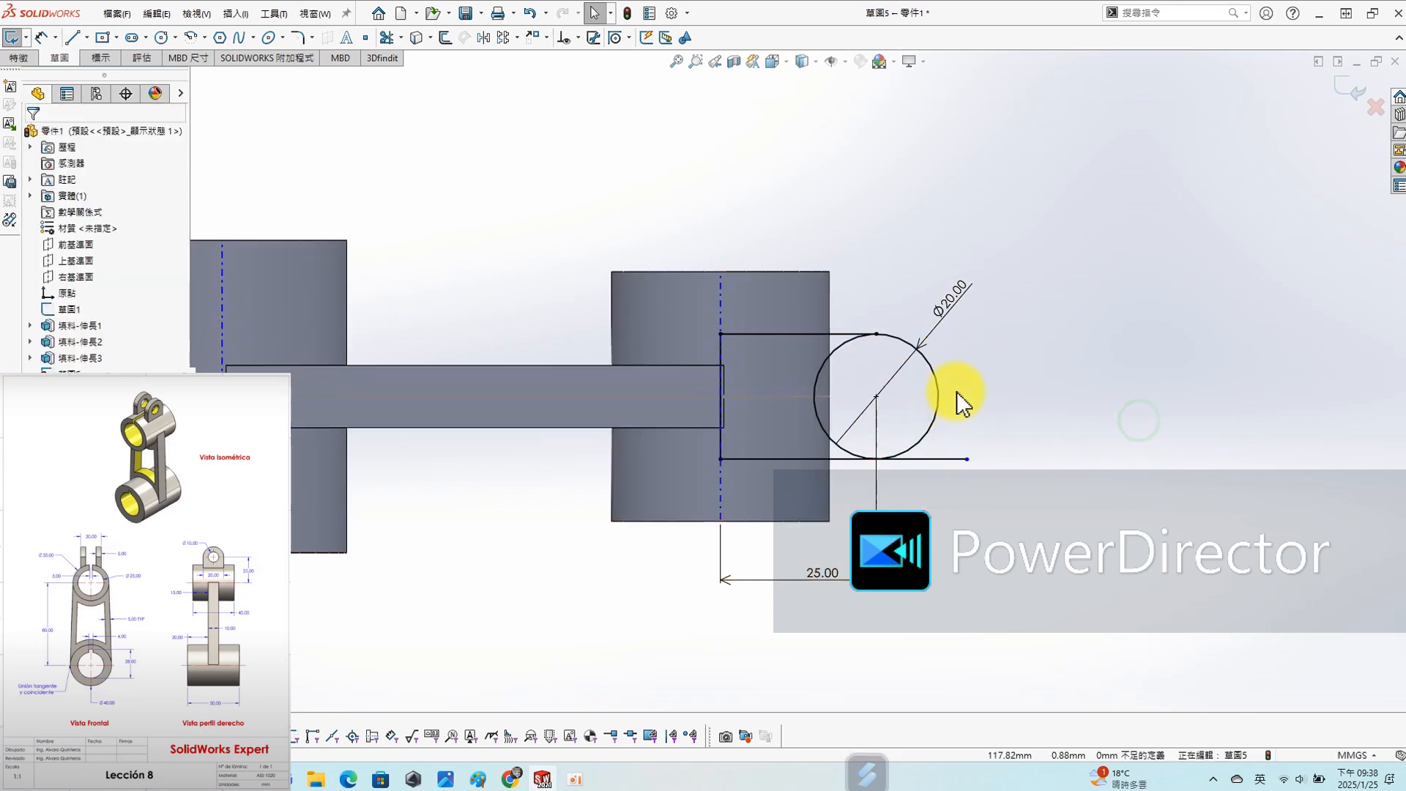
pyautogui.click(722, 359)
pyautogui.click(872, 182)
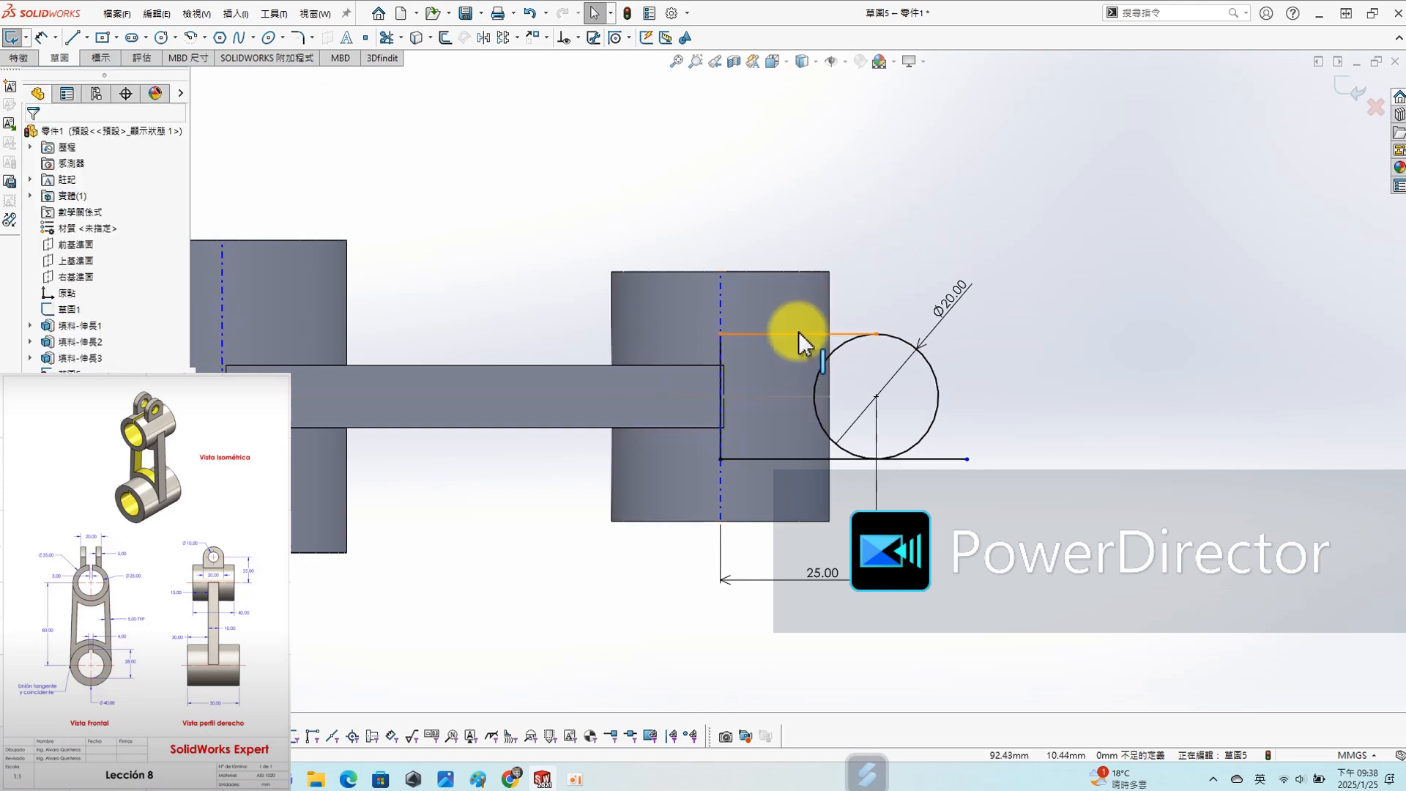
pyautogui.click(806, 336)
pyautogui.click(1083, 445)
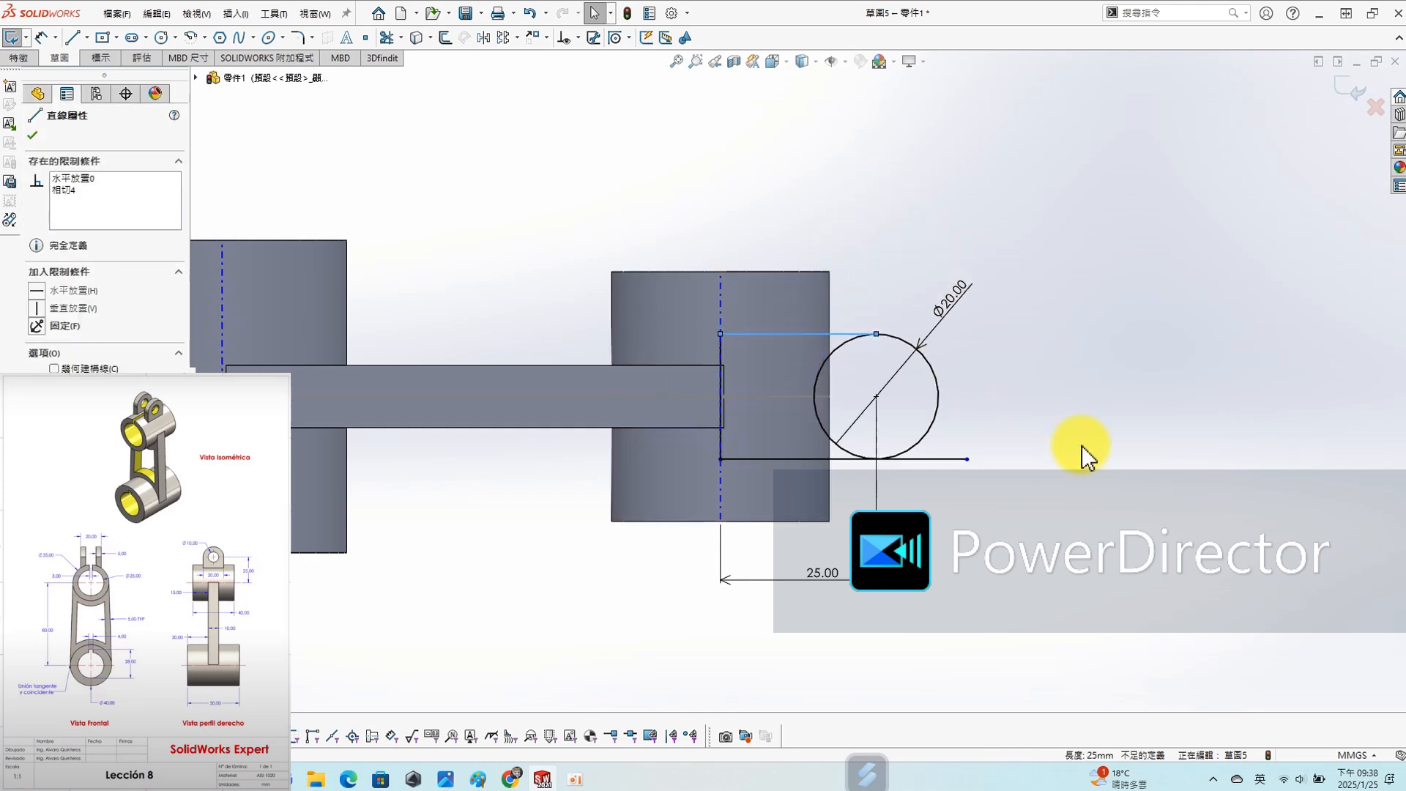
pyautogui.click(923, 458)
pyautogui.click(1113, 315)
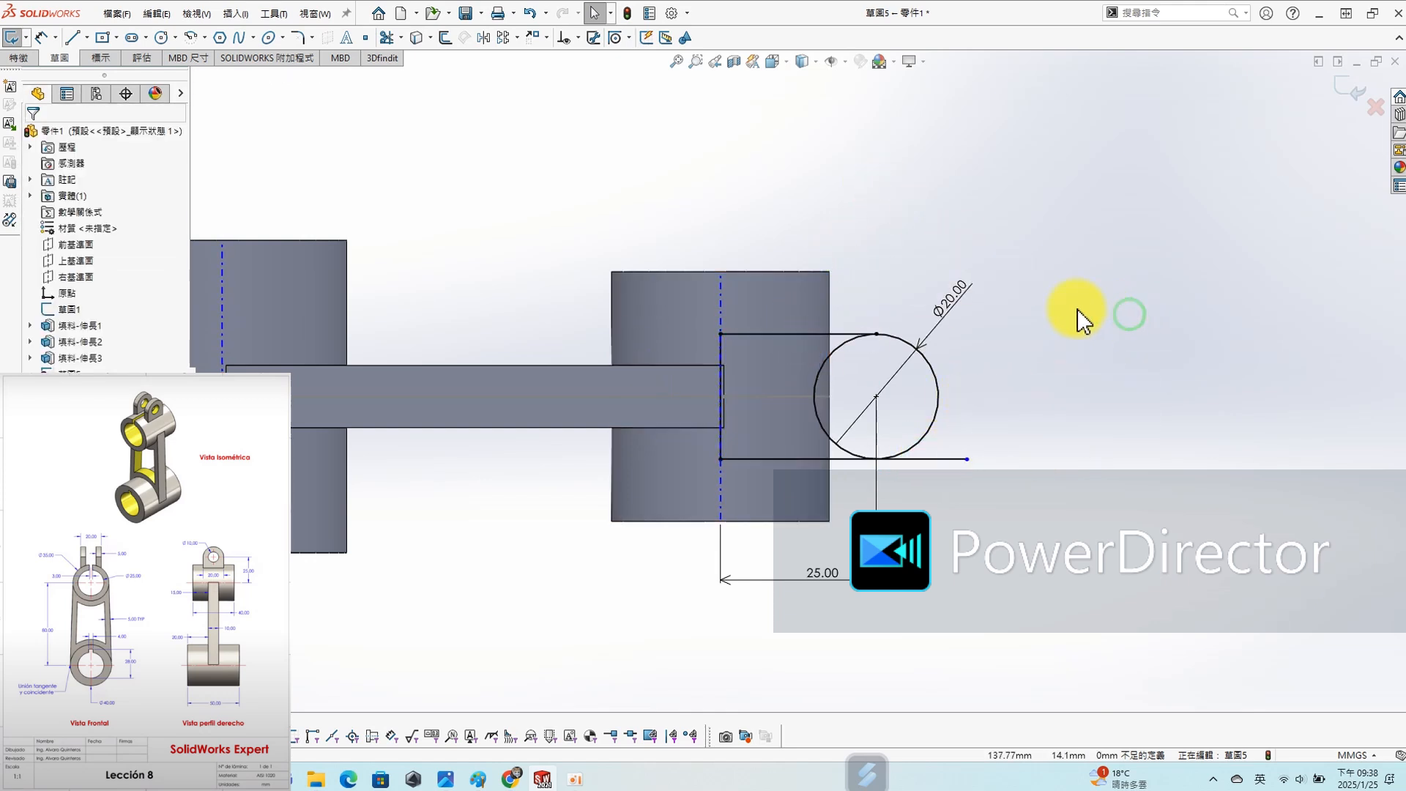
# - Trim the end of the lower horizontal line that extends past its tangent point on the circle
pyautogui.press('s')
pyautogui.click(1118, 382)
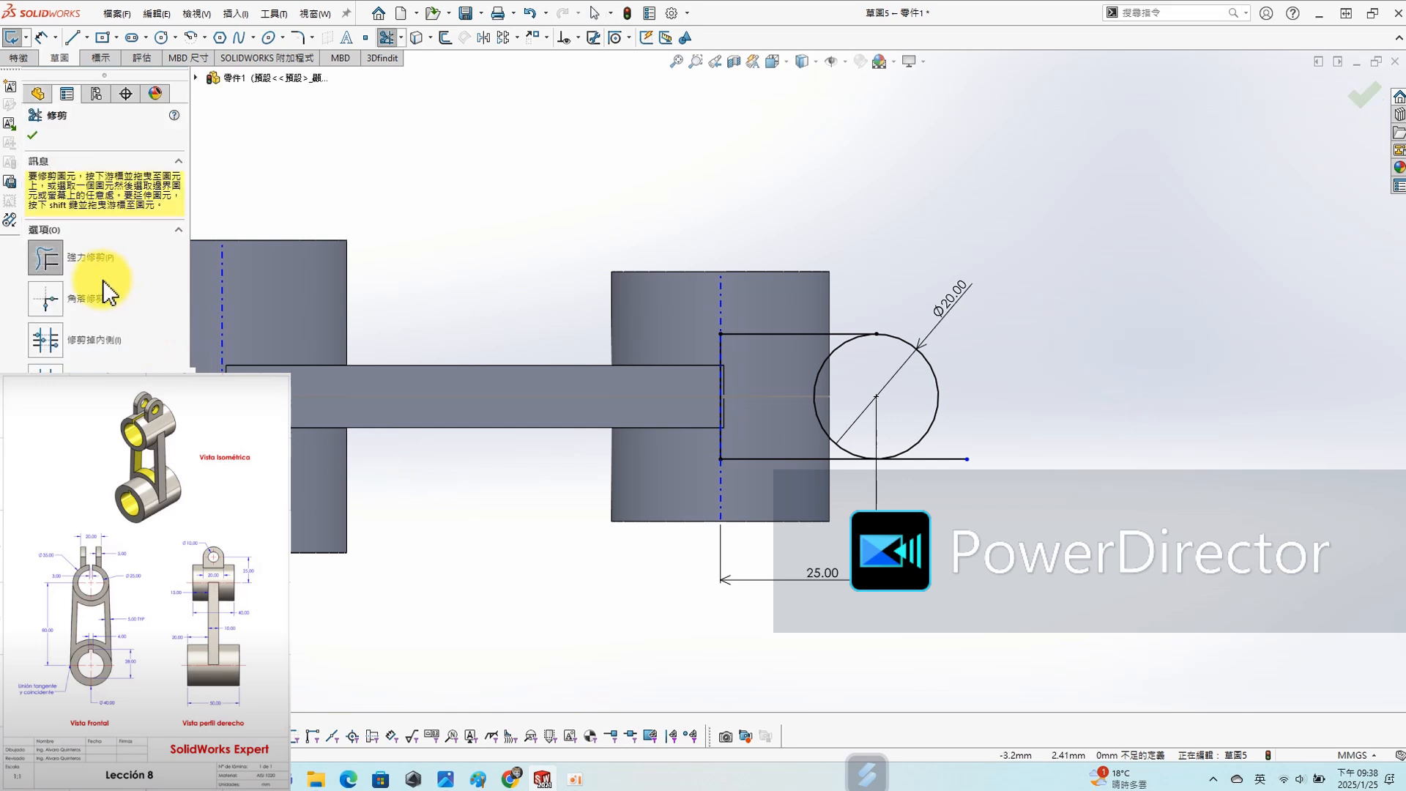
pyautogui.moveTo(932, 480); pyautogui.dragTo(933, 489)
pyautogui.scroll(3, 924, 396)
pyautogui.moveTo(923, 395); pyautogui.dragTo(854, 491, button='middle')
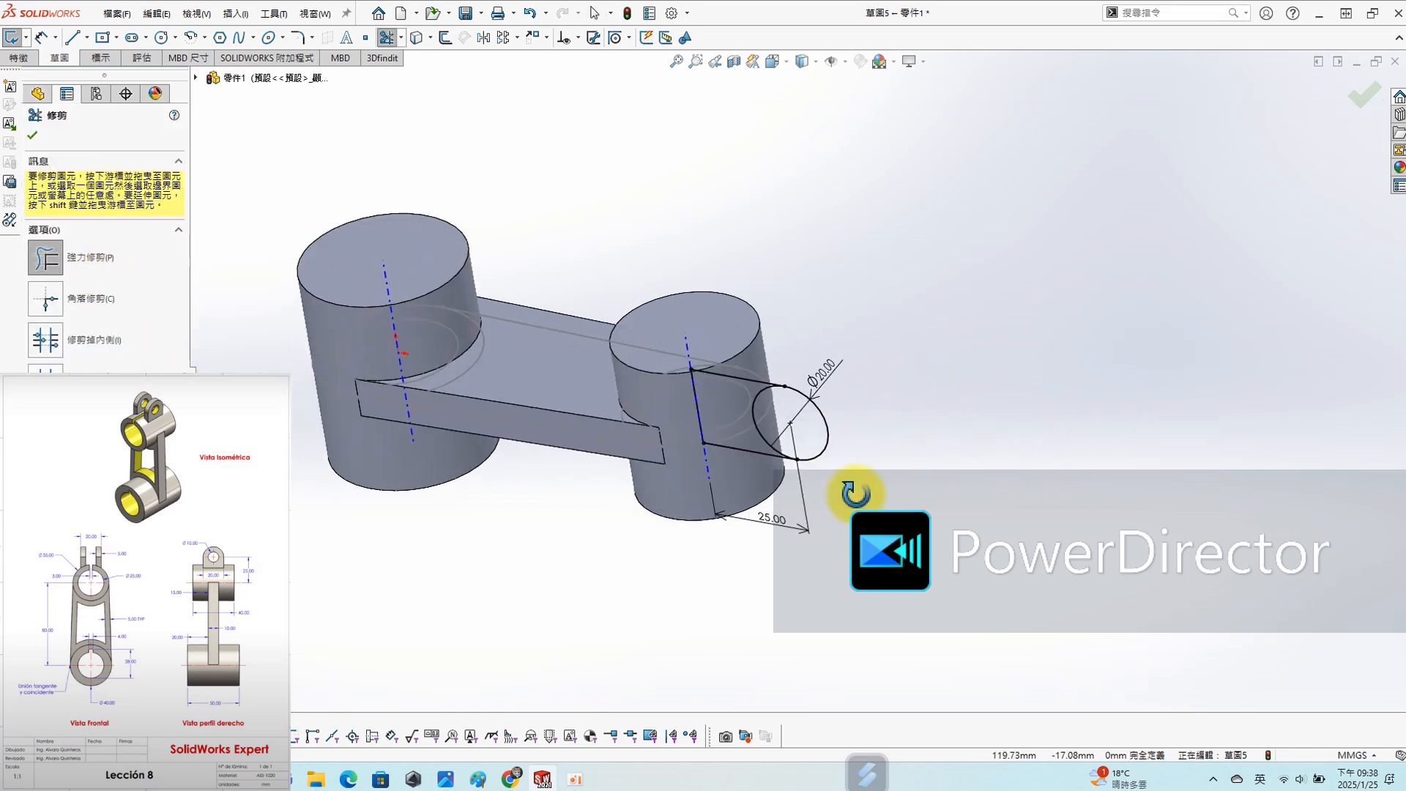
pyautogui.press('s')
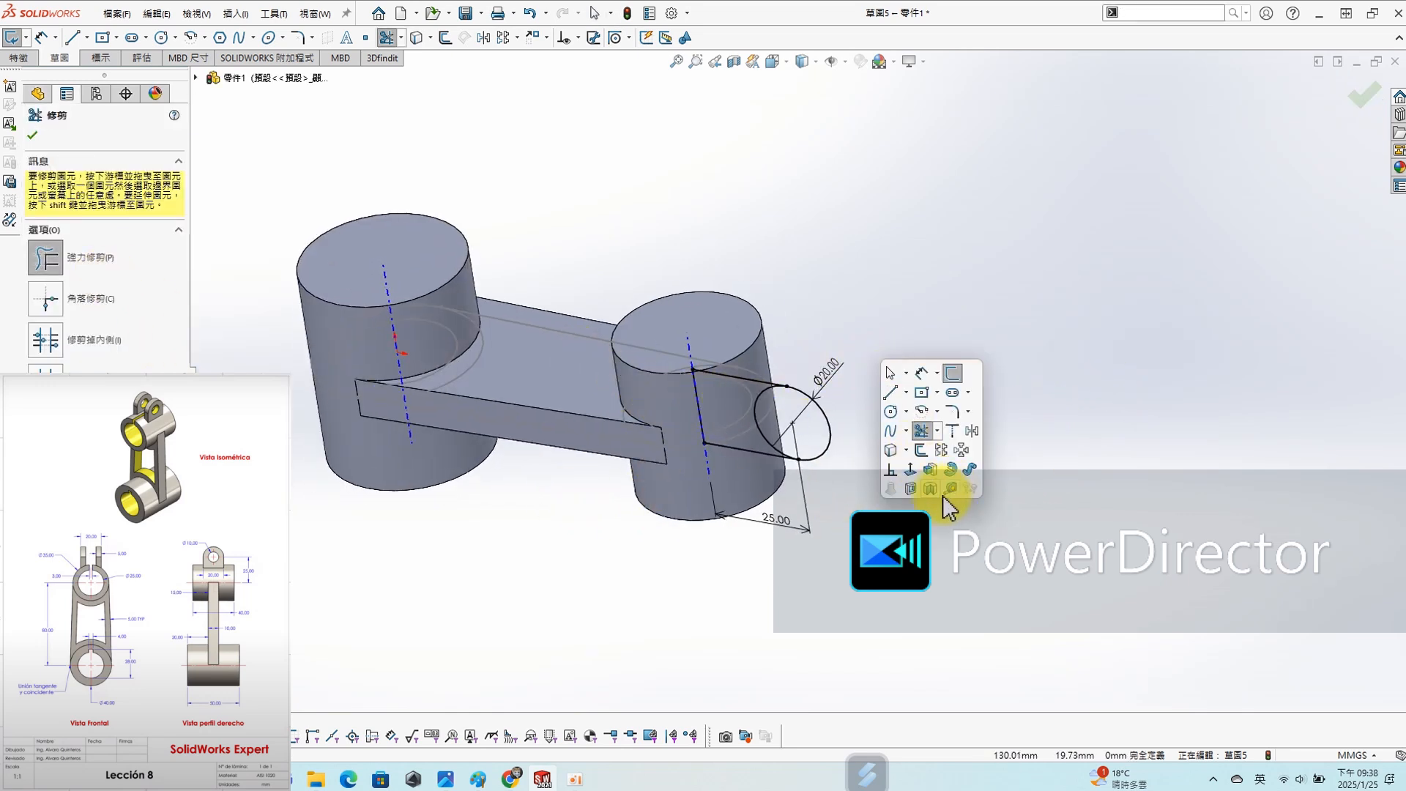
pyautogui.click(924, 477)
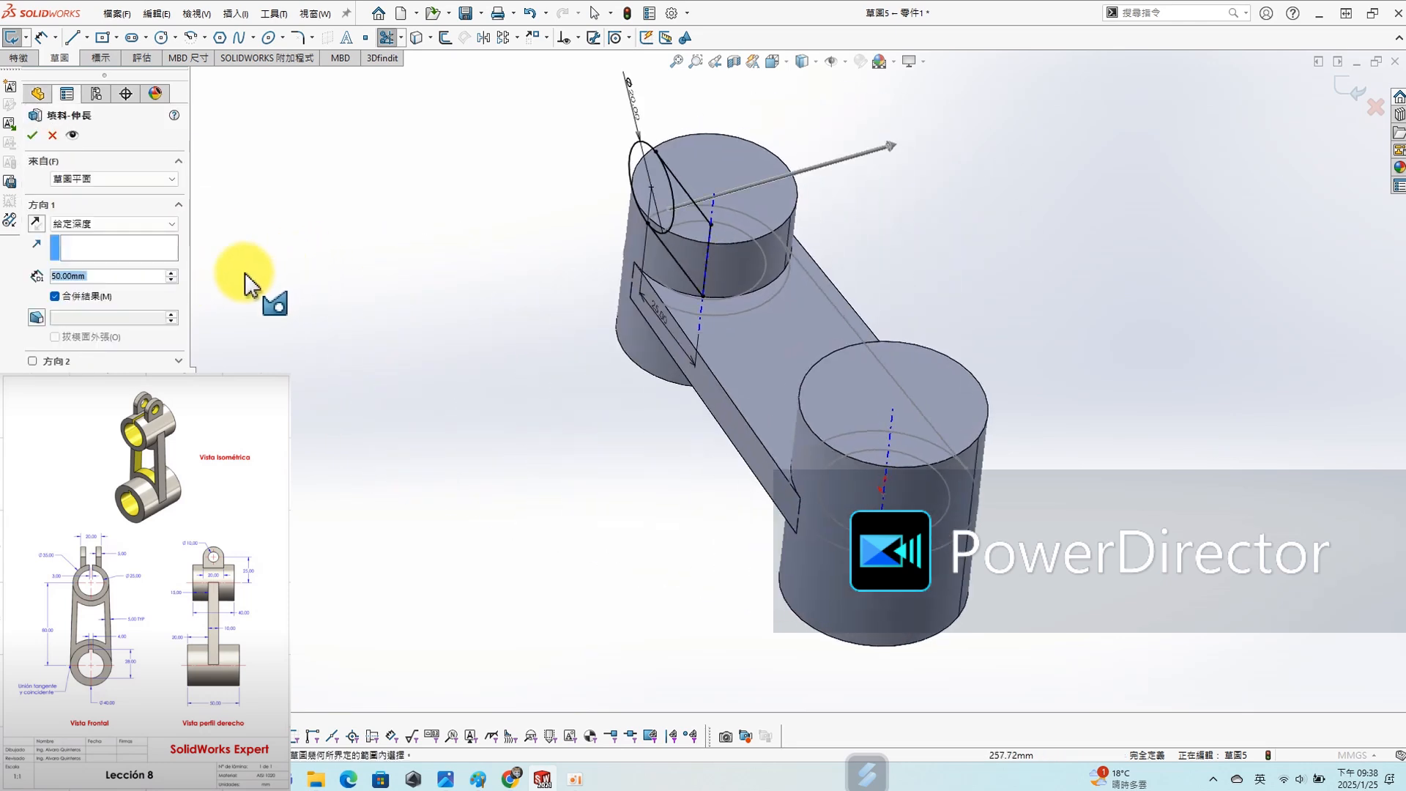
pyautogui.click(122, 293)
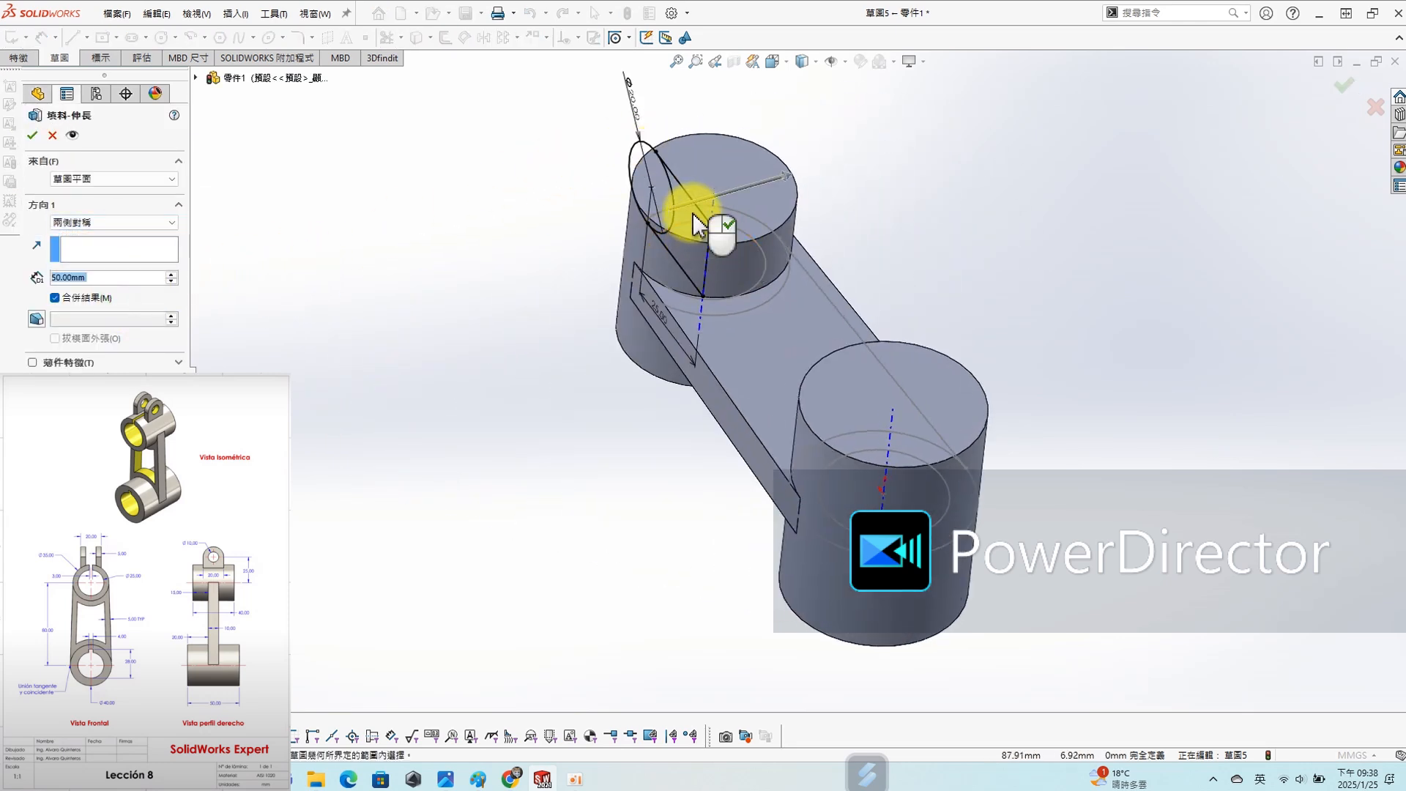
pyautogui.press('Escape')
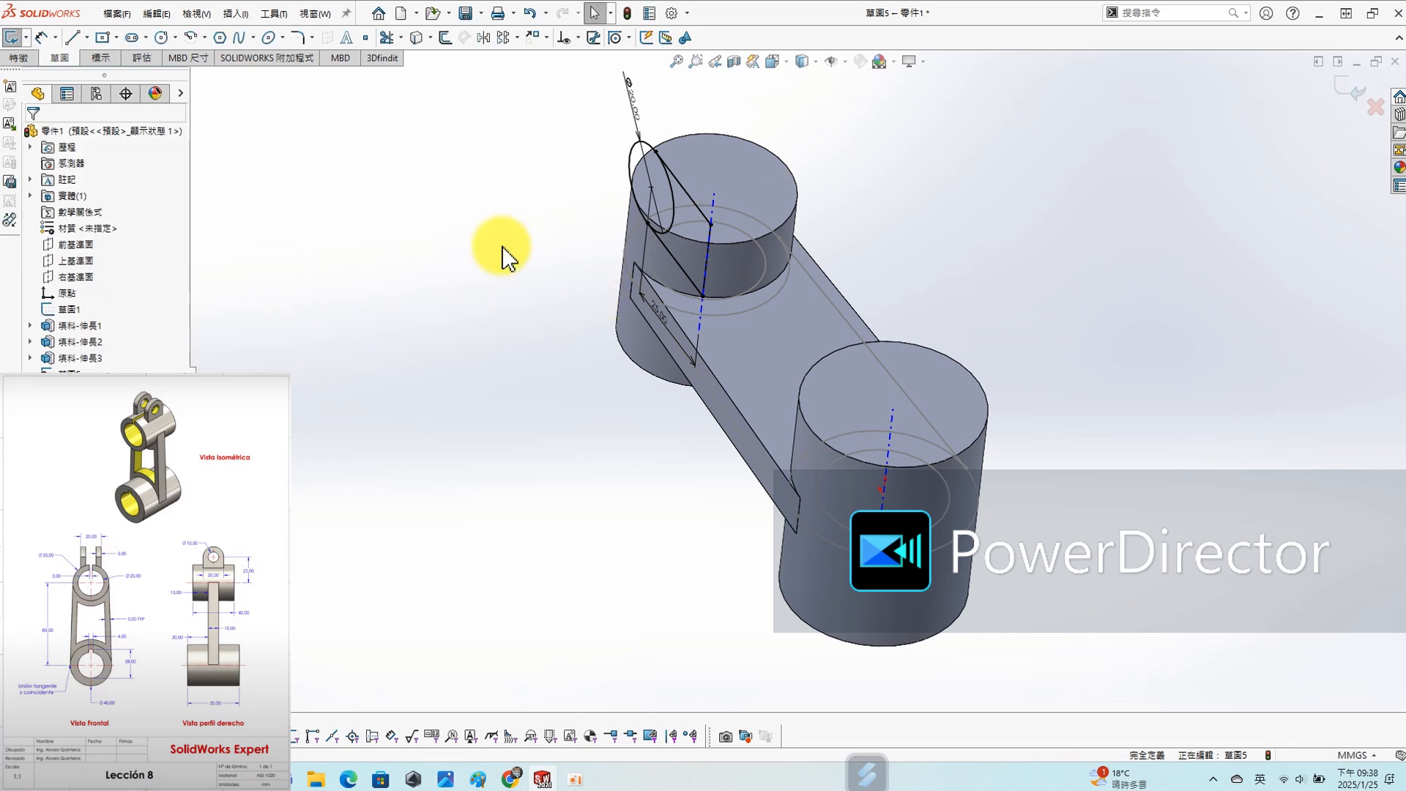
# - Trim the inner half of the 20 mm circle to leave one closed lug outline
pyautogui.scroll(-5, 716, 235)
pyautogui.press('s')
pyautogui.click(628, 279)
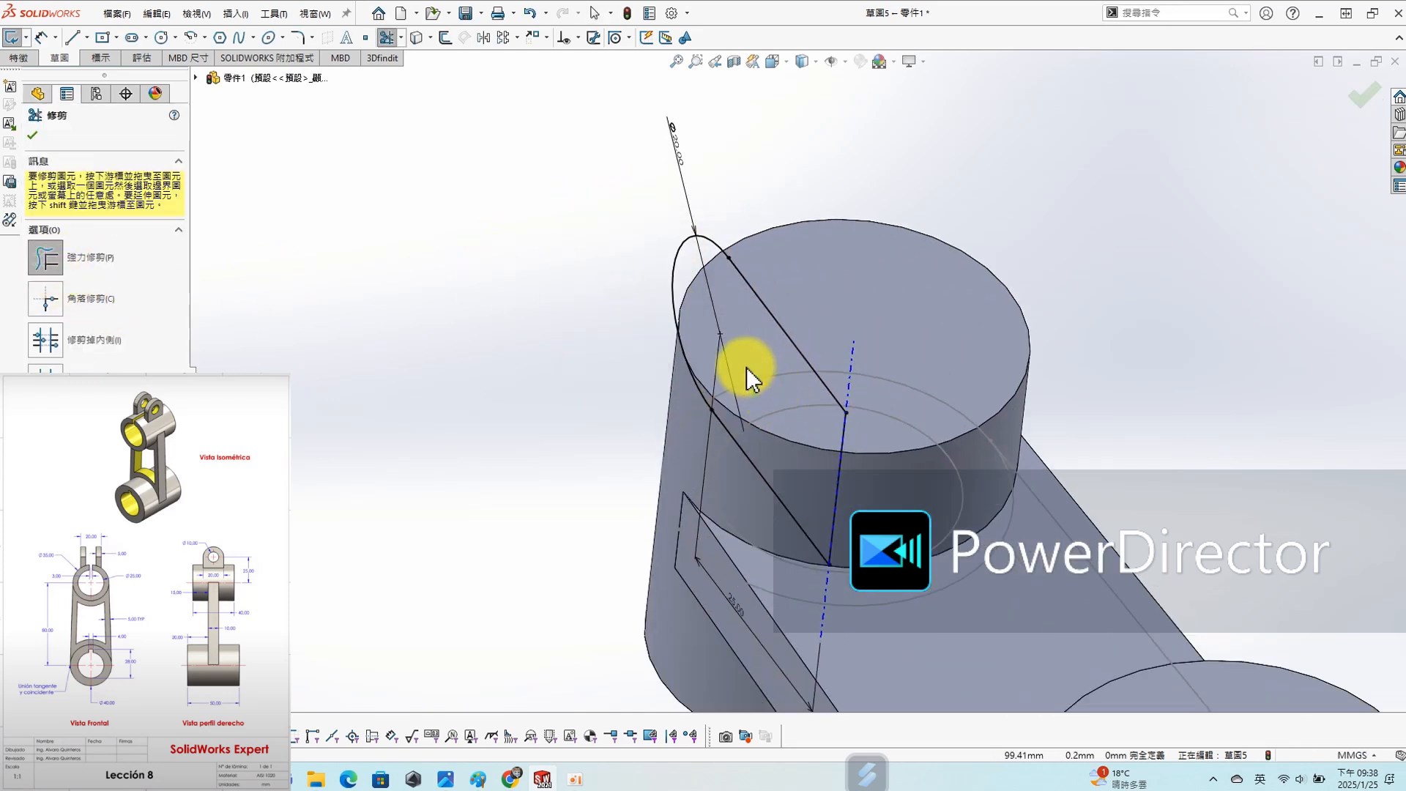
# - Extrude the lug profile 20 mm symmetrically about the sketch plane and merge it with the body
pyautogui.press('s')
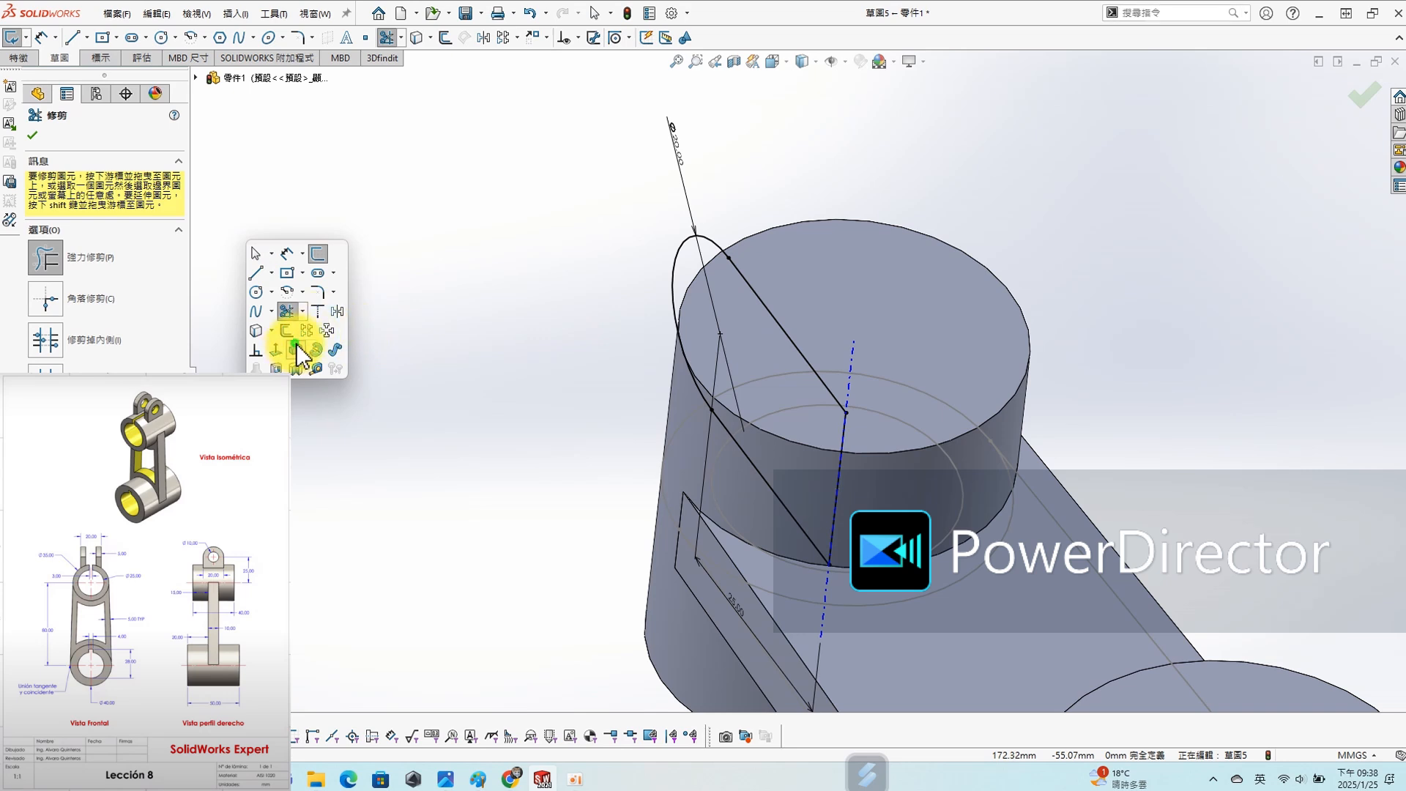
pyautogui.click(298, 347)
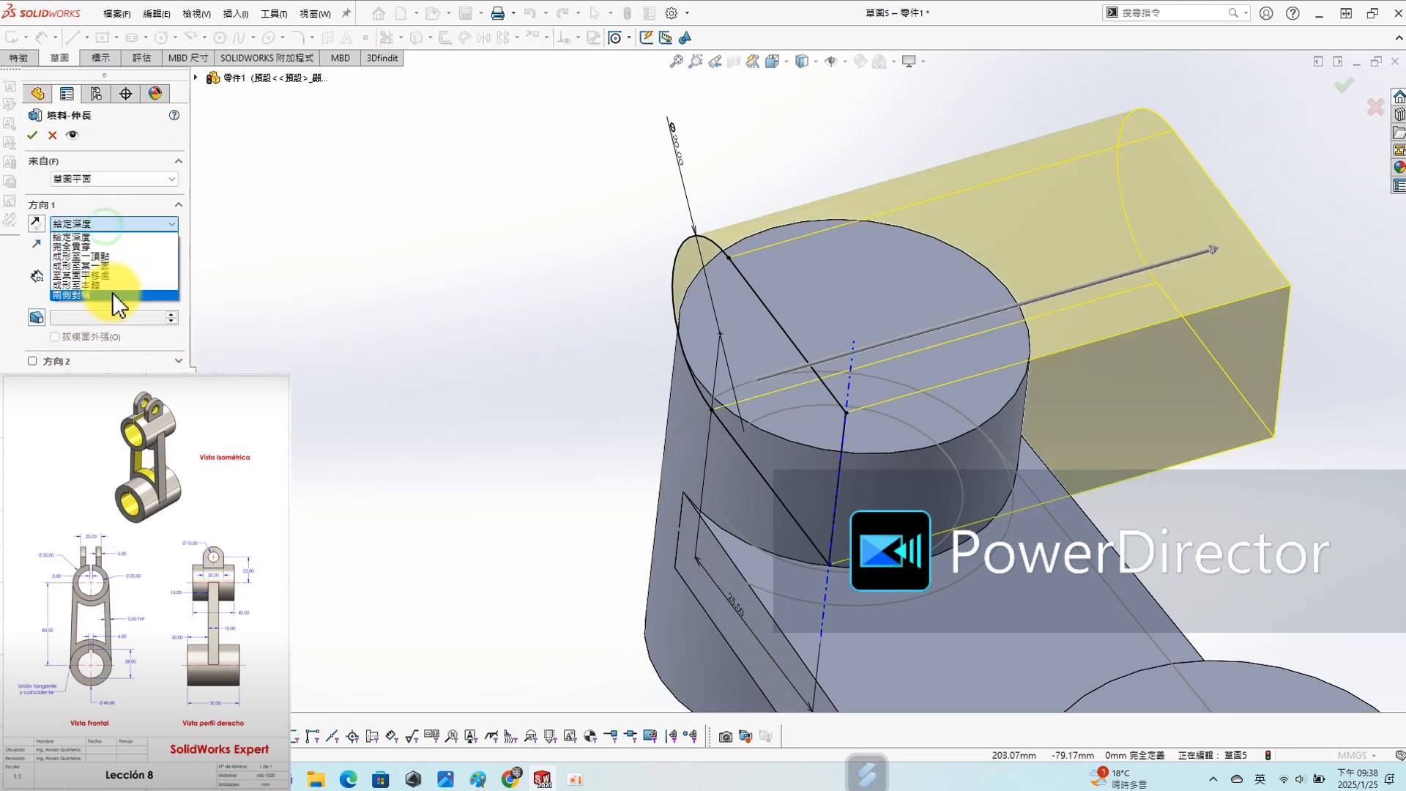
pyautogui.click(114, 293)
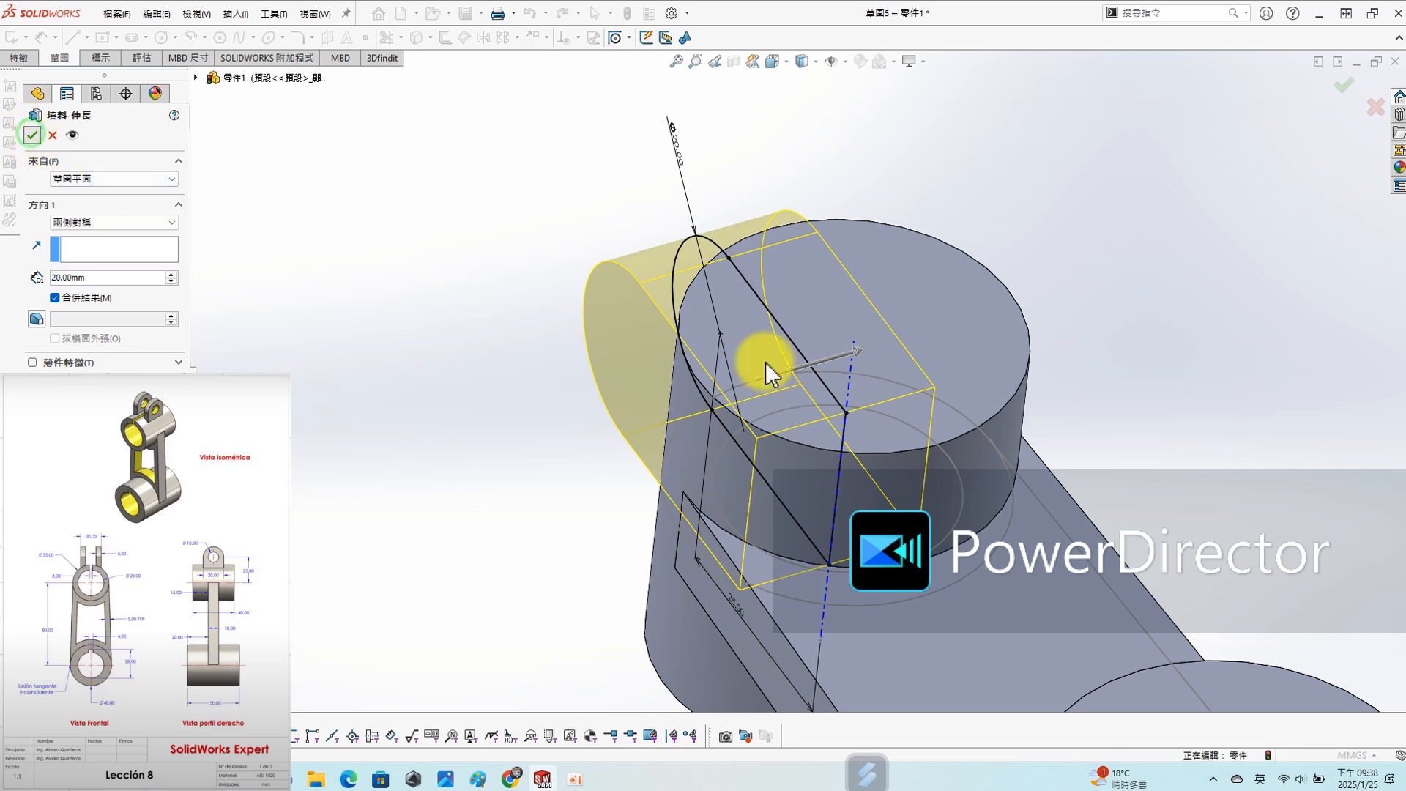
# - Start a sketch on the lug's flat side face and draw a circle about 9 mm in diameter concentric with its rounded end
pyautogui.scroll(7, 775, 368)
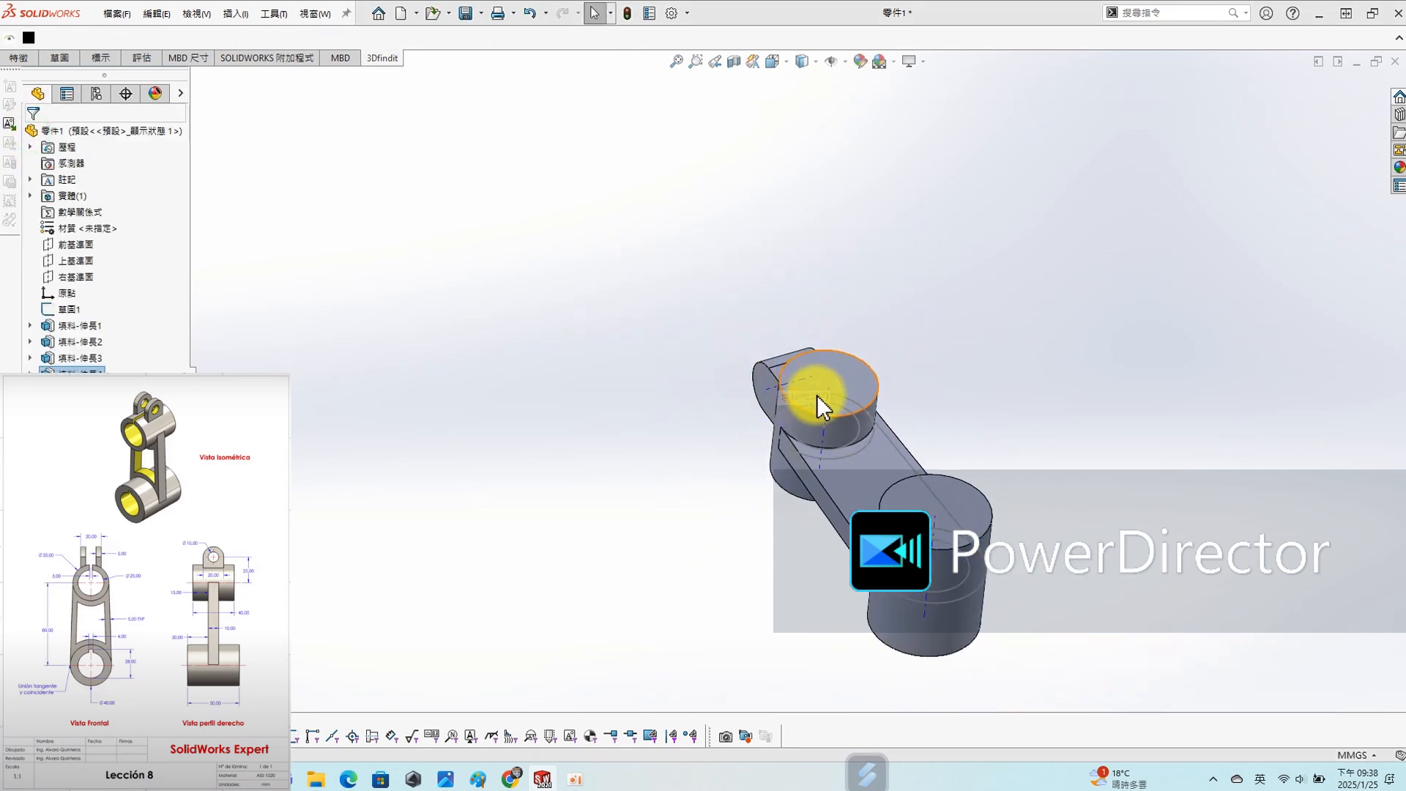
pyautogui.moveTo(701, 413); pyautogui.dragTo(767, 387, button='middle')
pyautogui.scroll(-5, 768, 431)
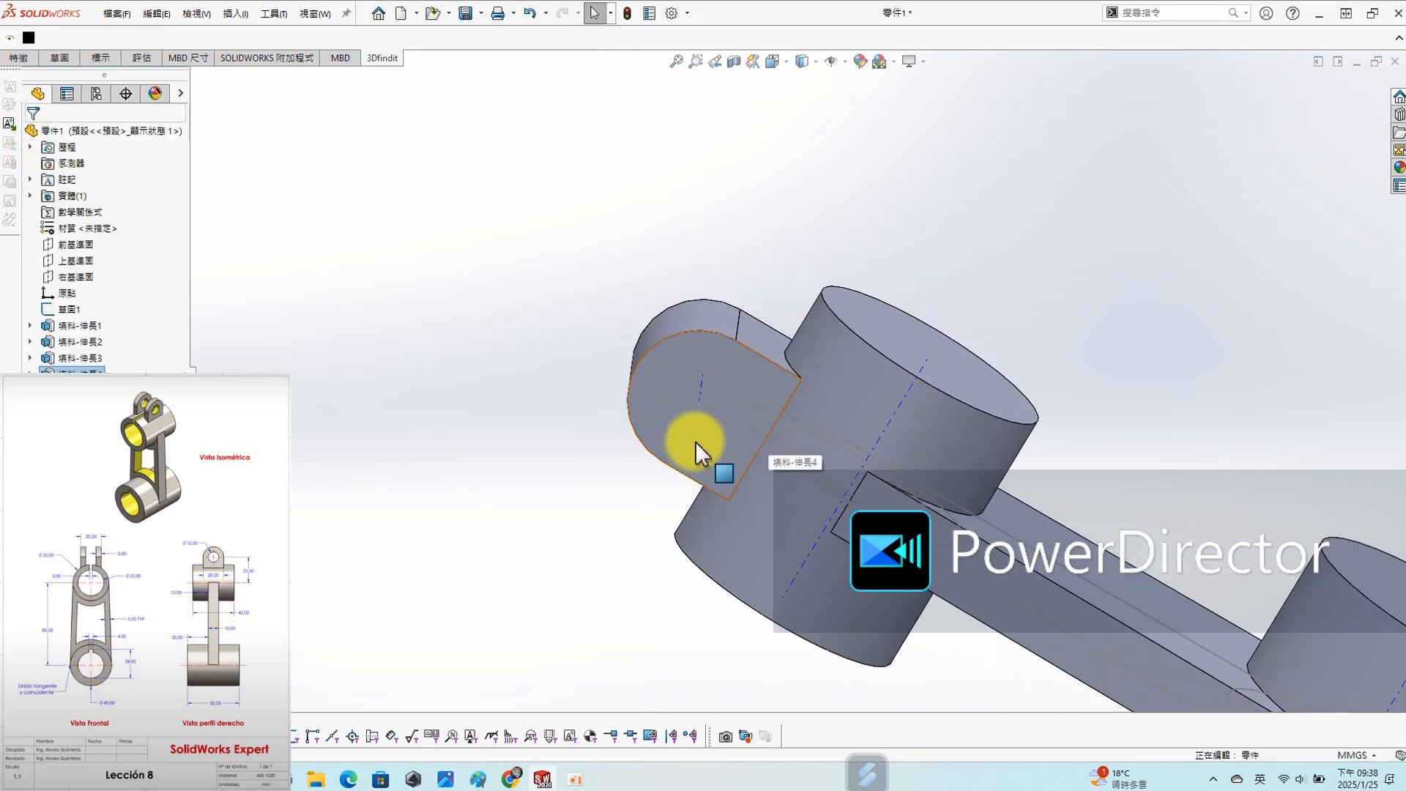
pyautogui.click(684, 443)
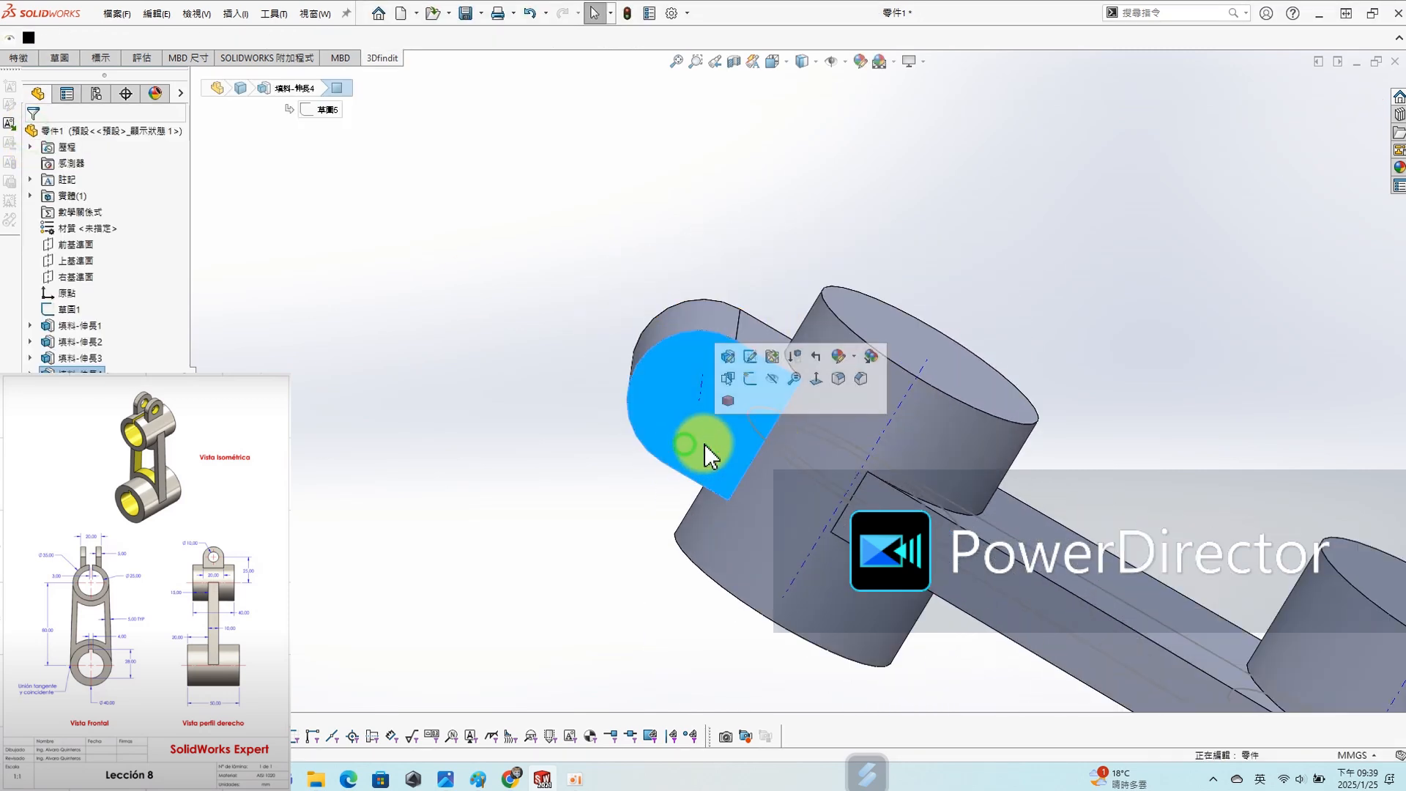
pyautogui.click(748, 378)
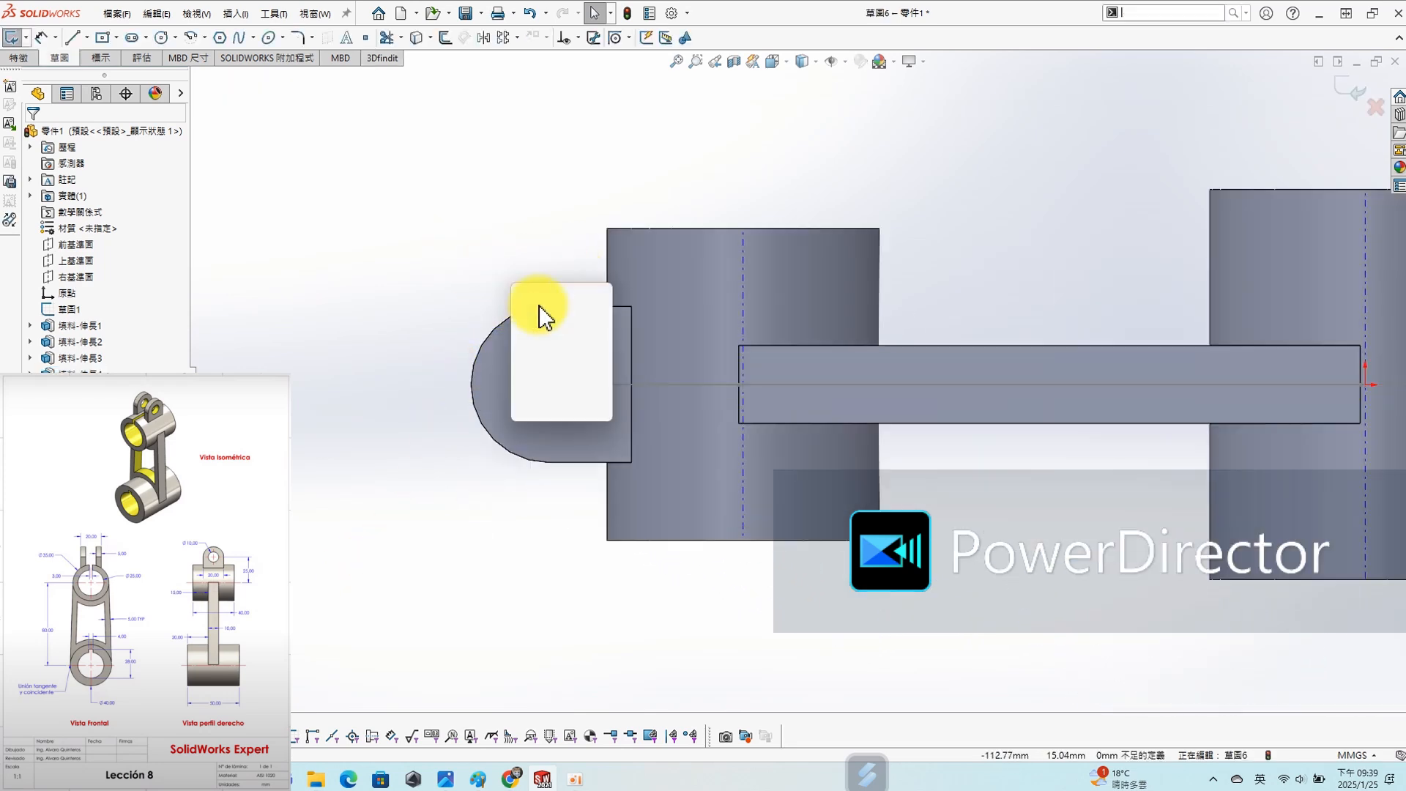
pyautogui.click(550, 355)
pyautogui.click(549, 384)
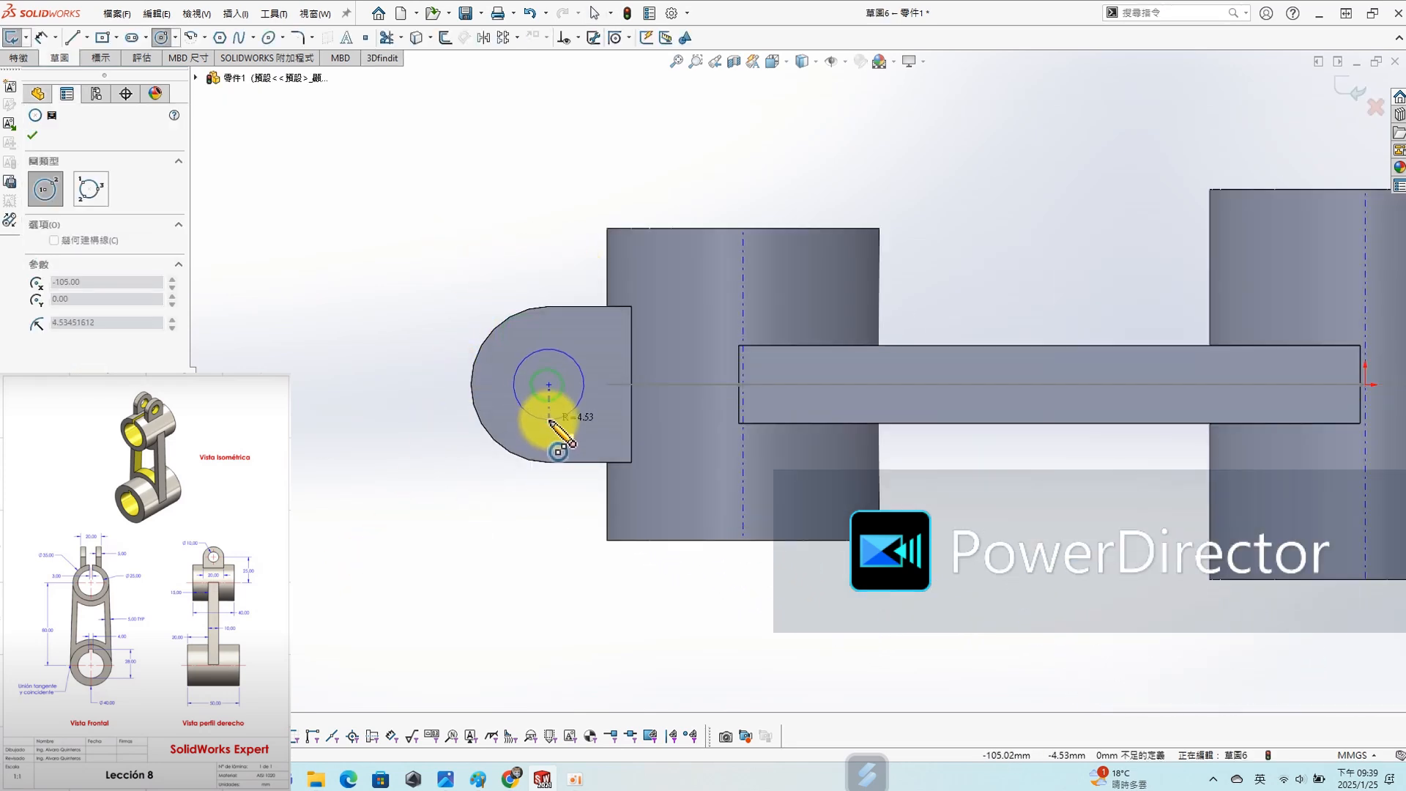
pyautogui.click(549, 420)
# - Dimension the lug hole circle's diameter as 10 mm
pyautogui.press('s')
pyautogui.click(550, 276)
pyautogui.click(551, 345)
pyautogui.click(525, 272)
pyautogui.write('10')
pyautogui.press('Return')
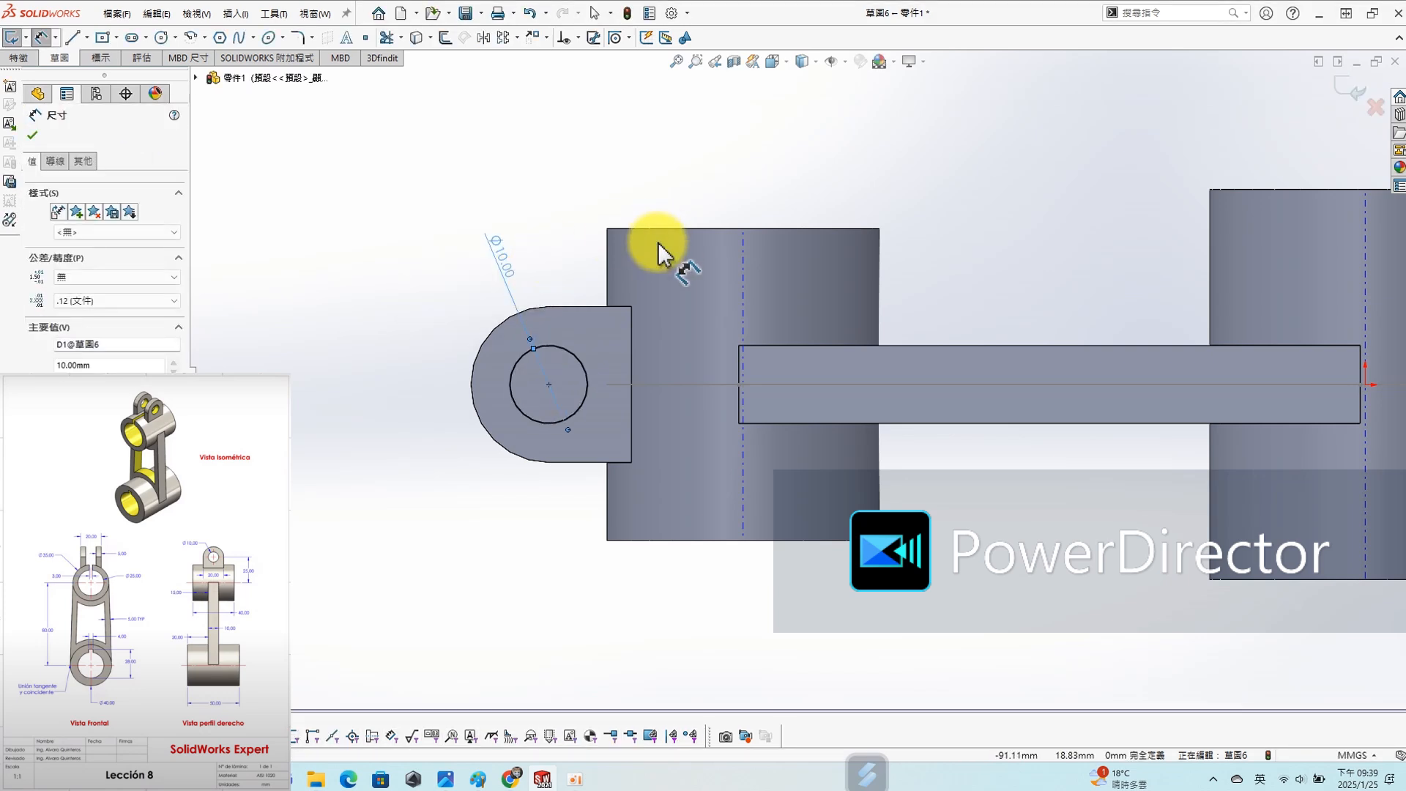
# - Cut the 10 mm circle through all of the lug as an extruded cut
pyautogui.press('s')
pyautogui.click(543, 311)
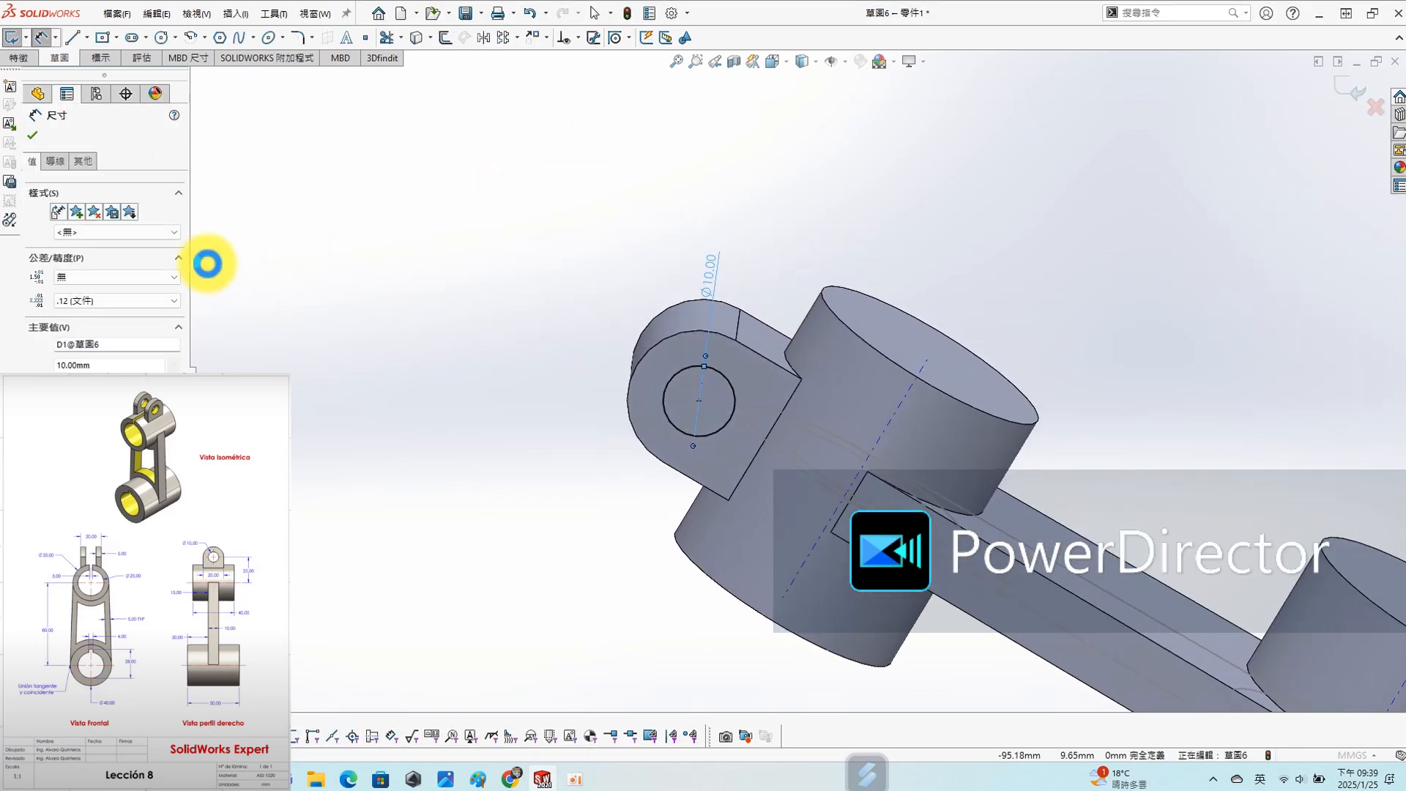
pyautogui.click(110, 223)
pyautogui.click(108, 248)
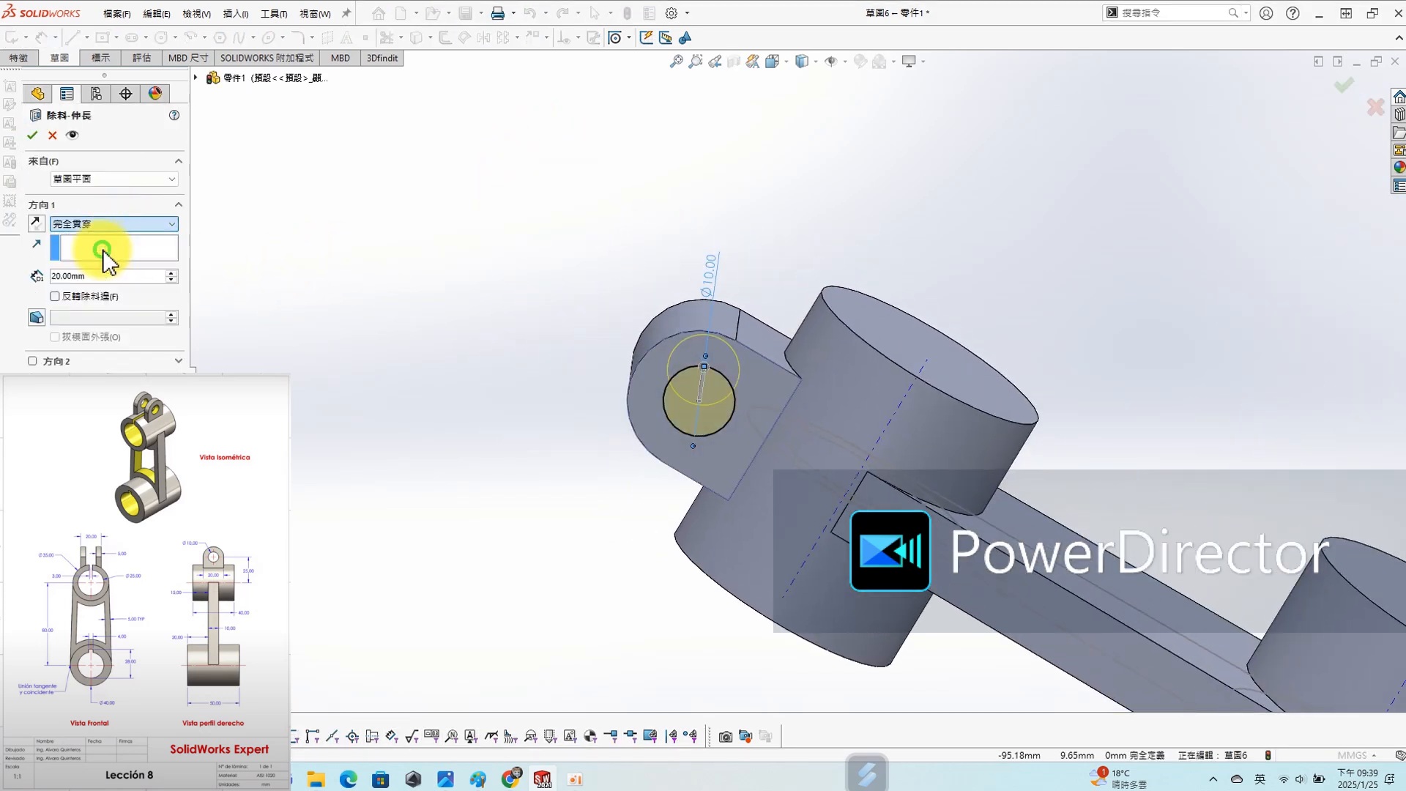
pyautogui.click(32, 134)
# - Start a new sketch on the Top Plane (上基準面) for the gap between the lug ears
pyautogui.moveTo(935, 296); pyautogui.dragTo(868, 375, button='middle')
pyautogui.scroll(-1, 968, 389)
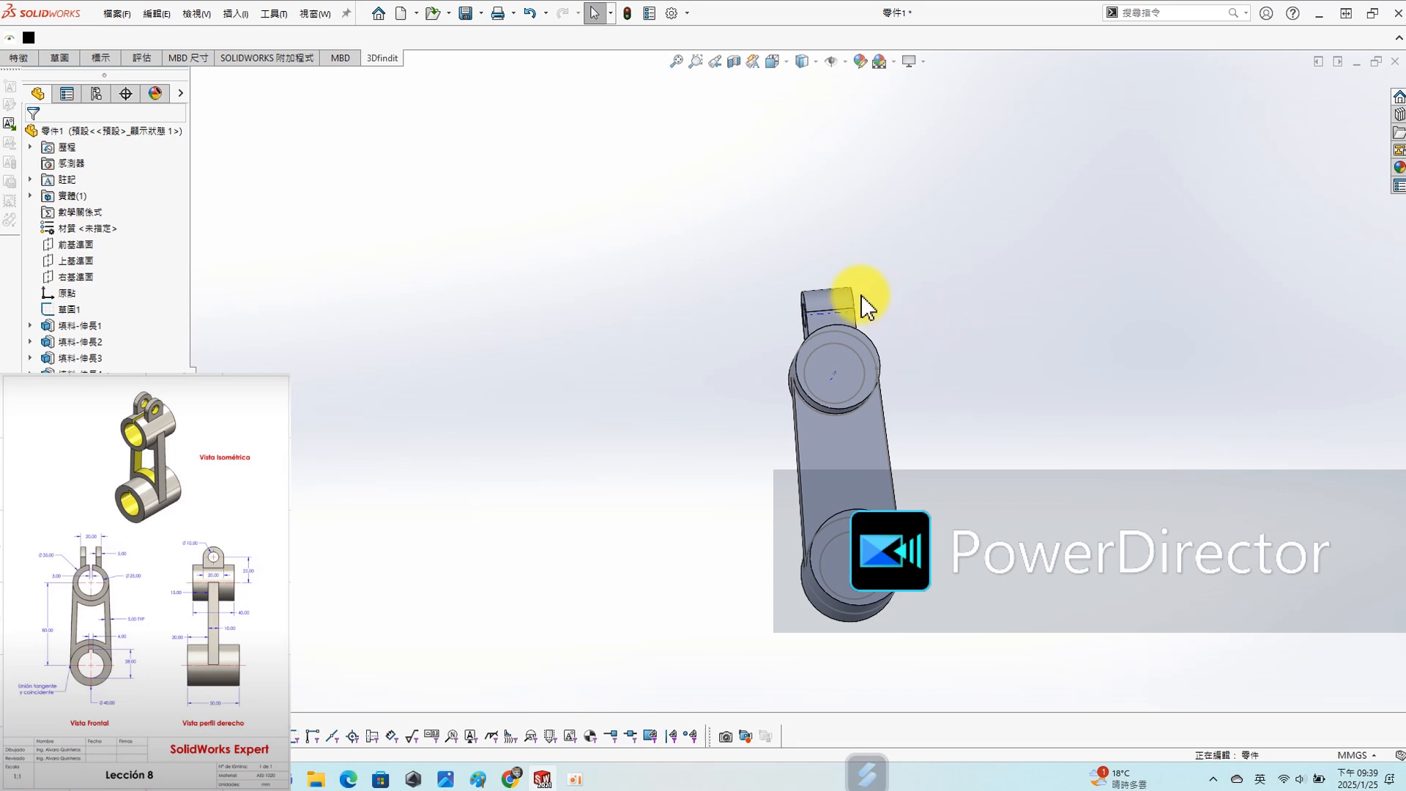
pyautogui.scroll(-3, 846, 275)
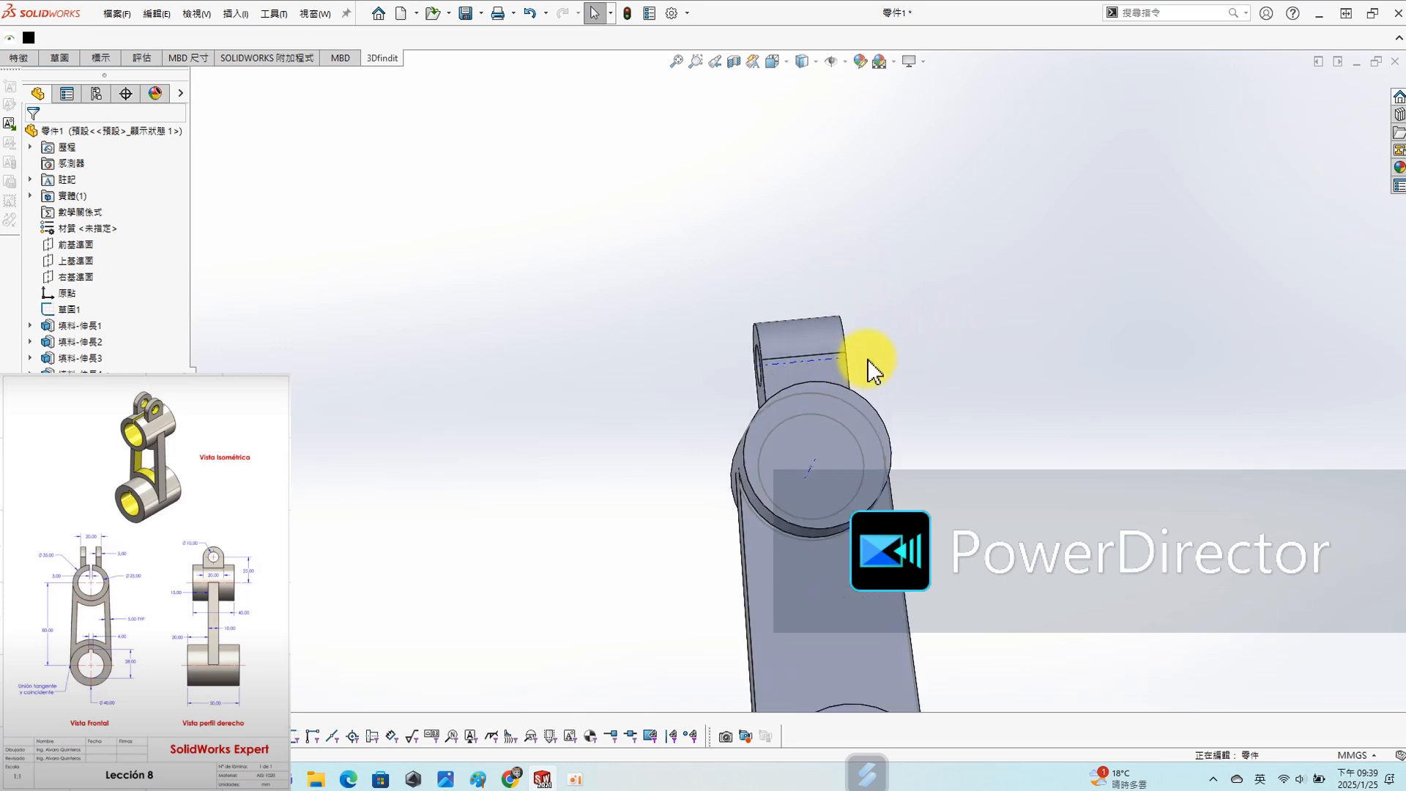
pyautogui.scroll(-2, 872, 370)
pyautogui.moveTo(841, 339); pyautogui.dragTo(747, 406, button='middle')
pyautogui.scroll(2, 744, 398)
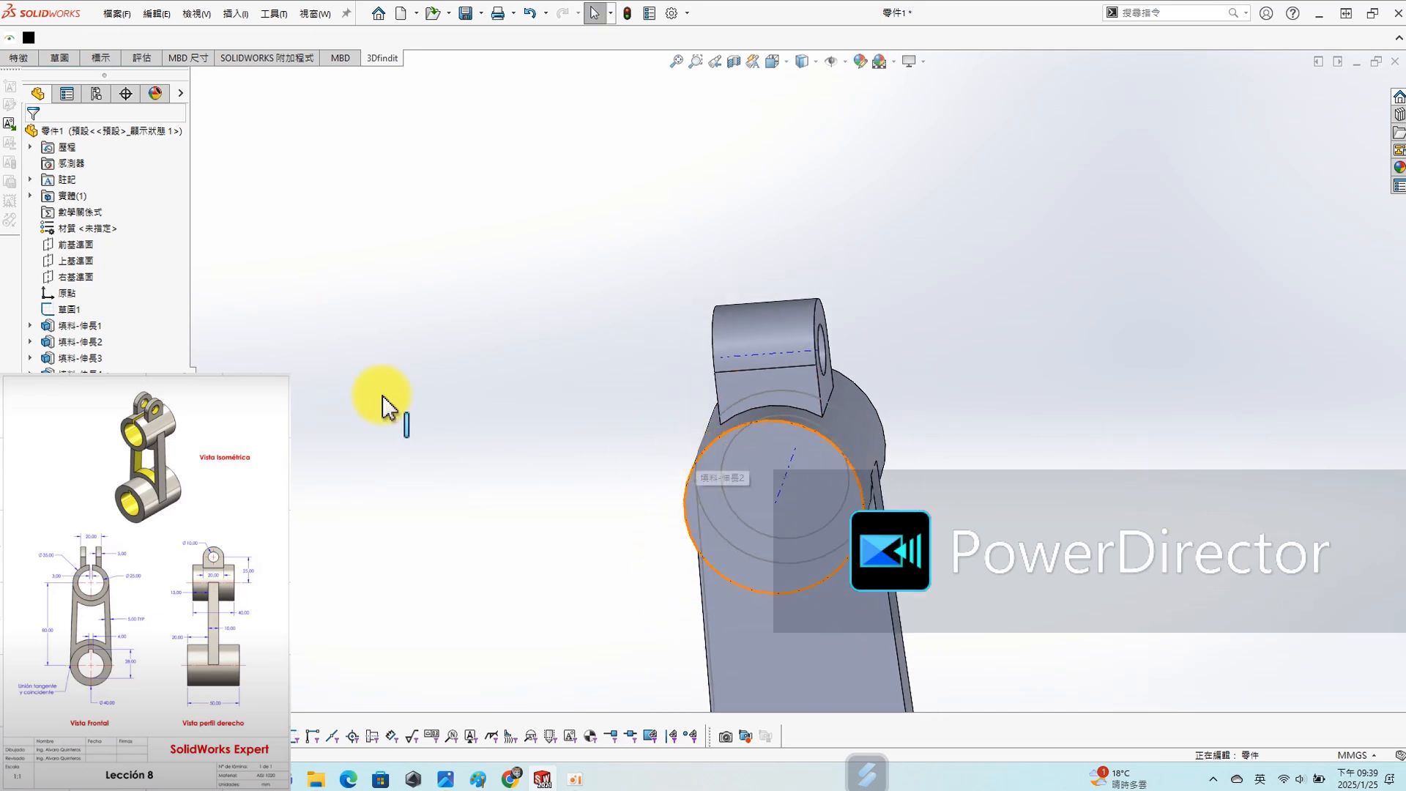
pyautogui.click(63, 265)
pyautogui.click(78, 240)
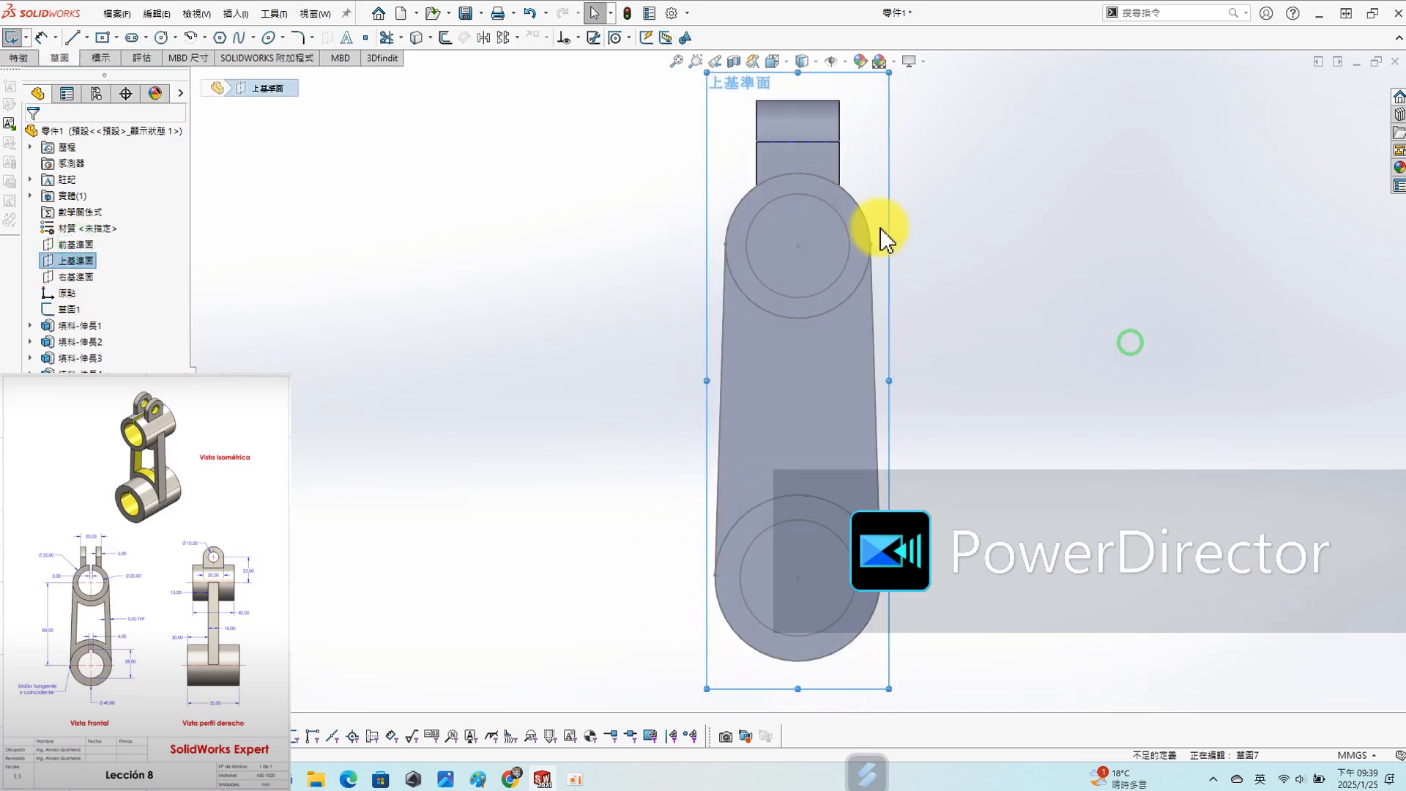
# - Draw a vertical centerline about 50 mm long from the upper cylinder's centre up past the end of the lug
pyautogui.scroll(-3, 799, 109)
pyautogui.press('s')
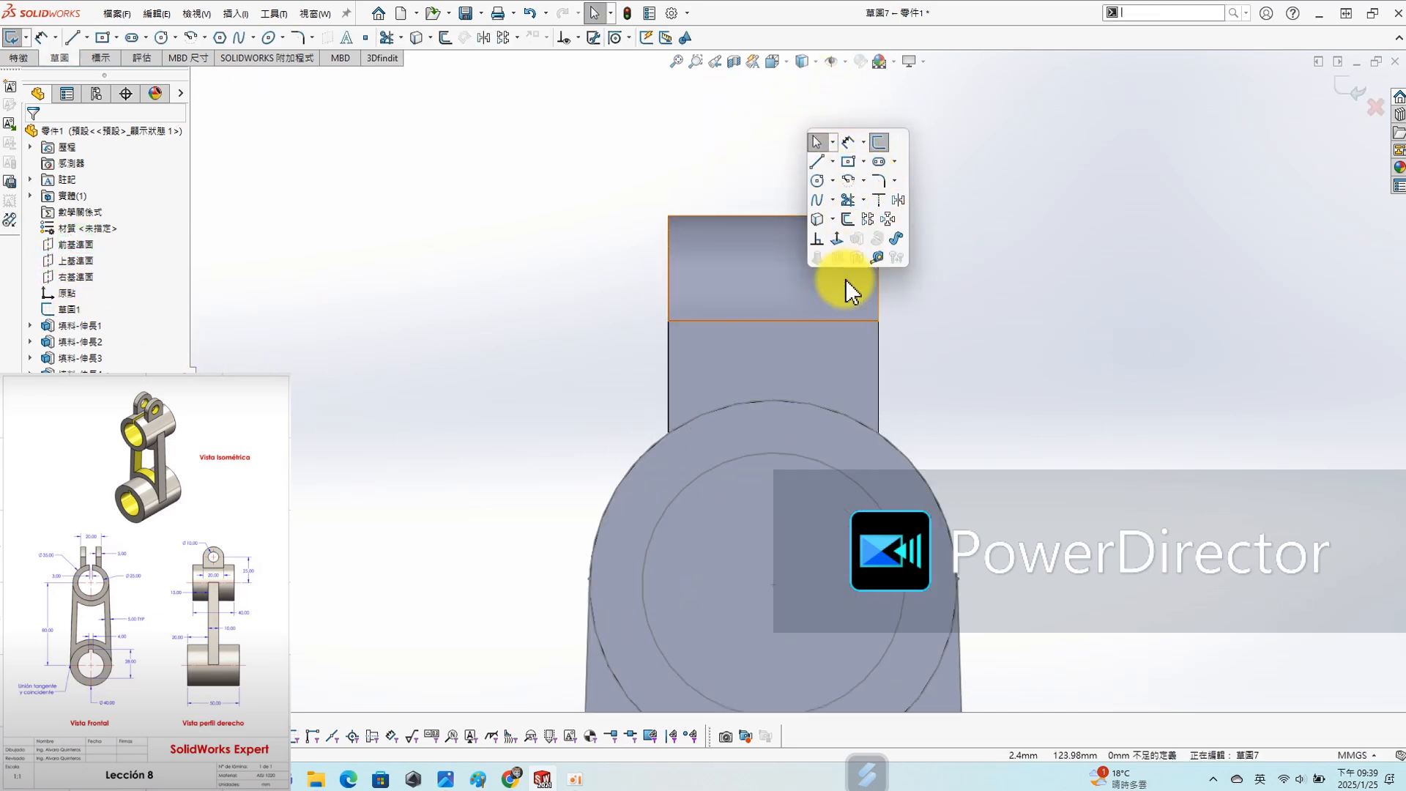
pyautogui.scroll(2, 970, 372)
pyautogui.scroll(3, 970, 372)
pyautogui.press('s')
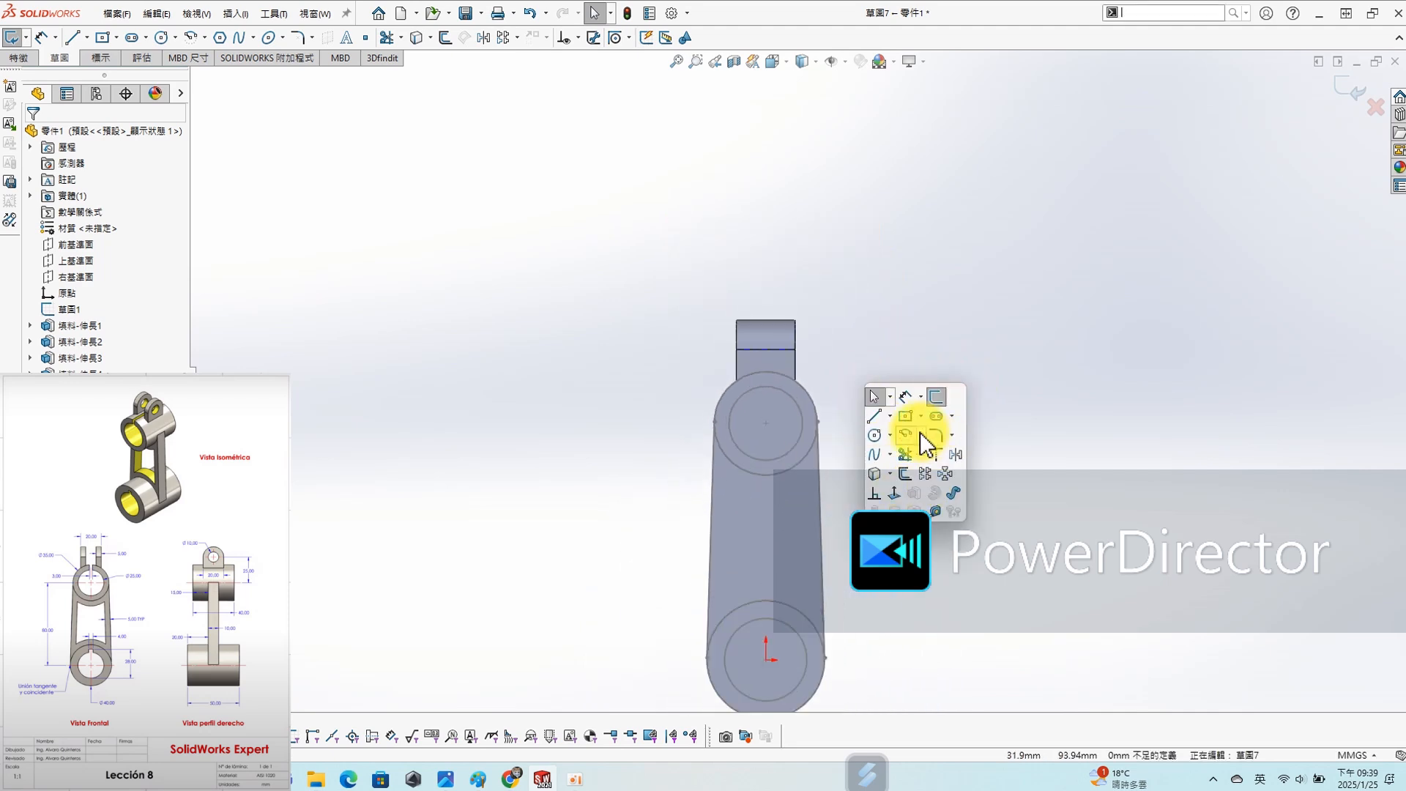
pyautogui.click(889, 417)
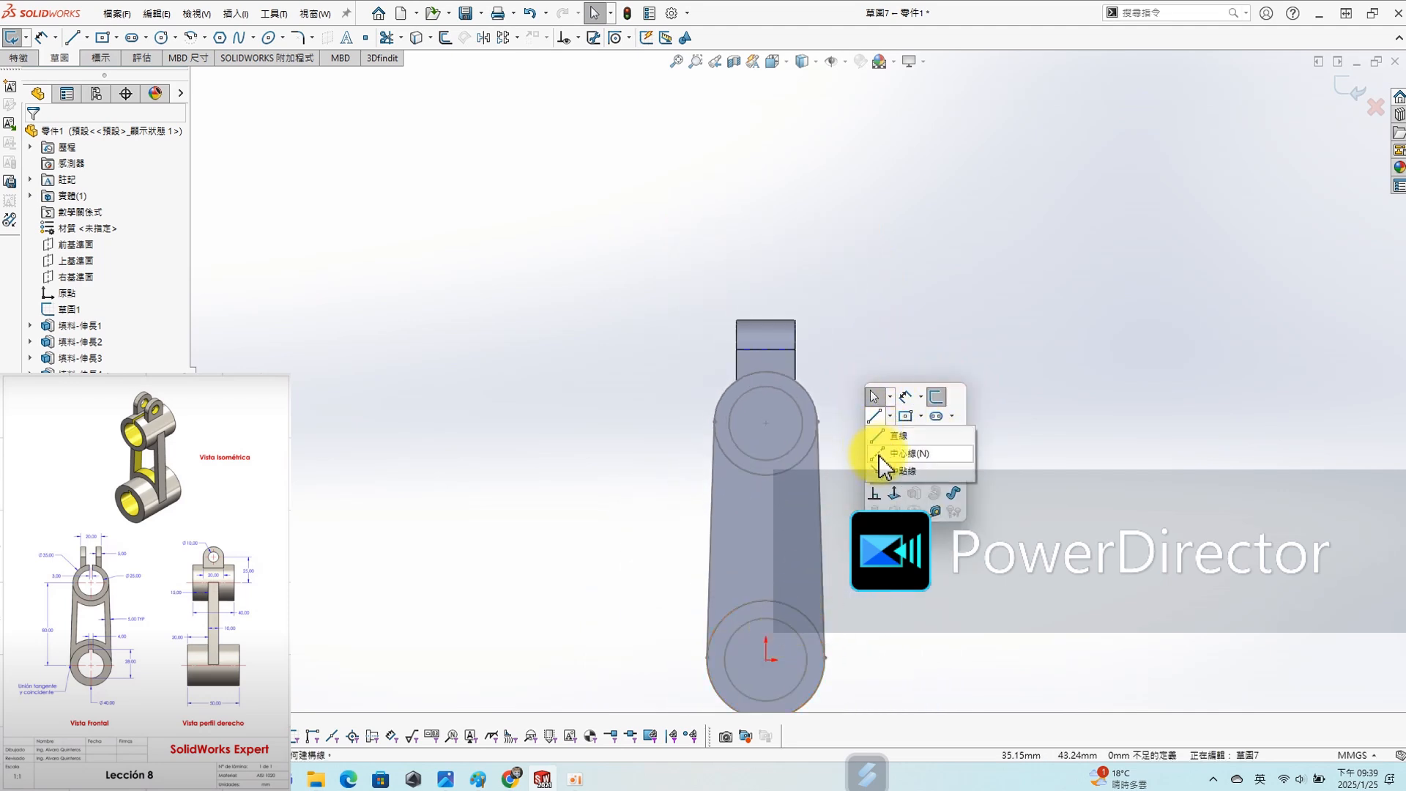
pyautogui.click(881, 456)
pyautogui.click(766, 422)
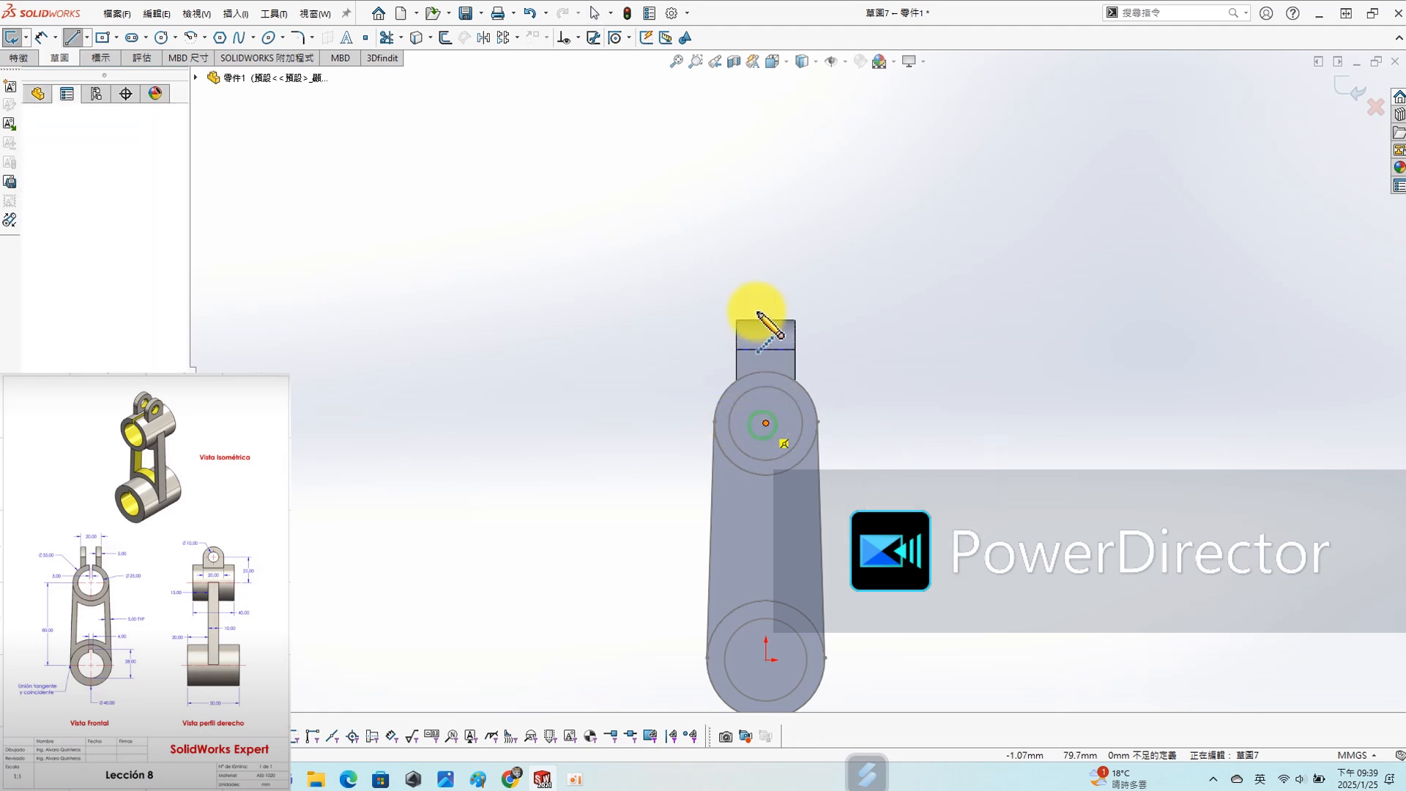
pyautogui.click(765, 276)
pyautogui.press('Escape')
pyautogui.click(765, 298)
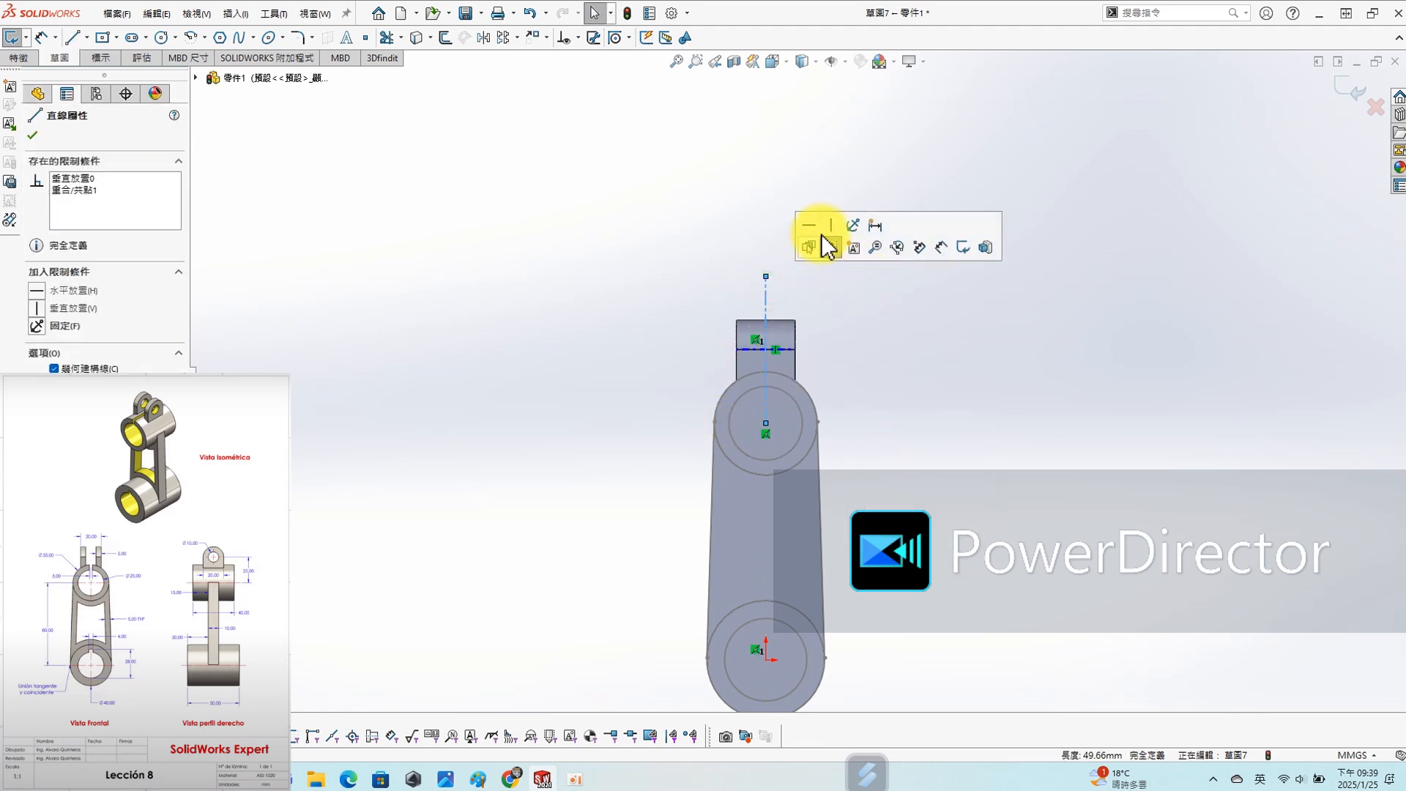
pyautogui.click(904, 348)
# - Convert the lug's outer end edge and the upper cylinder's outer circle into sketch entities
pyautogui.scroll(-5, 761, 321)
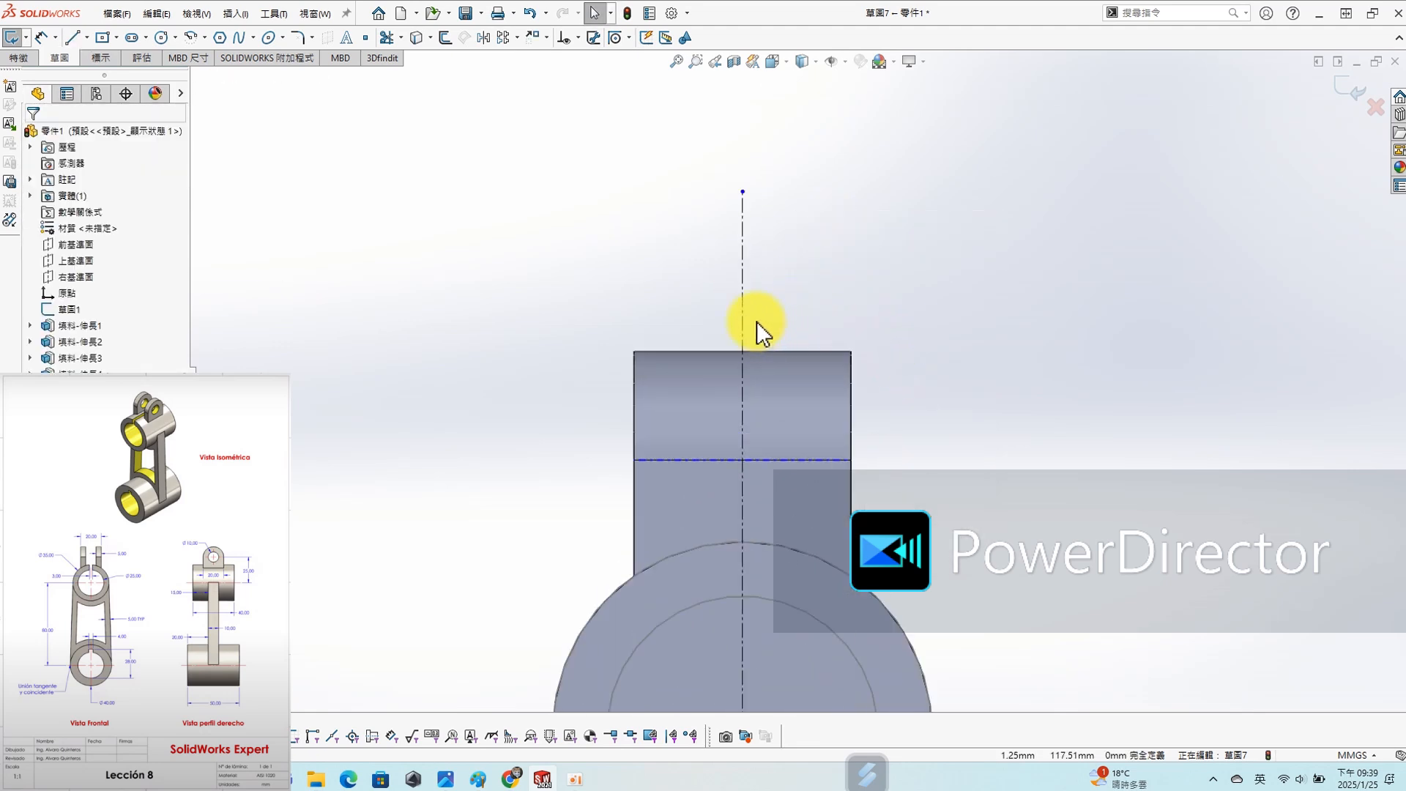
pyautogui.press('s')
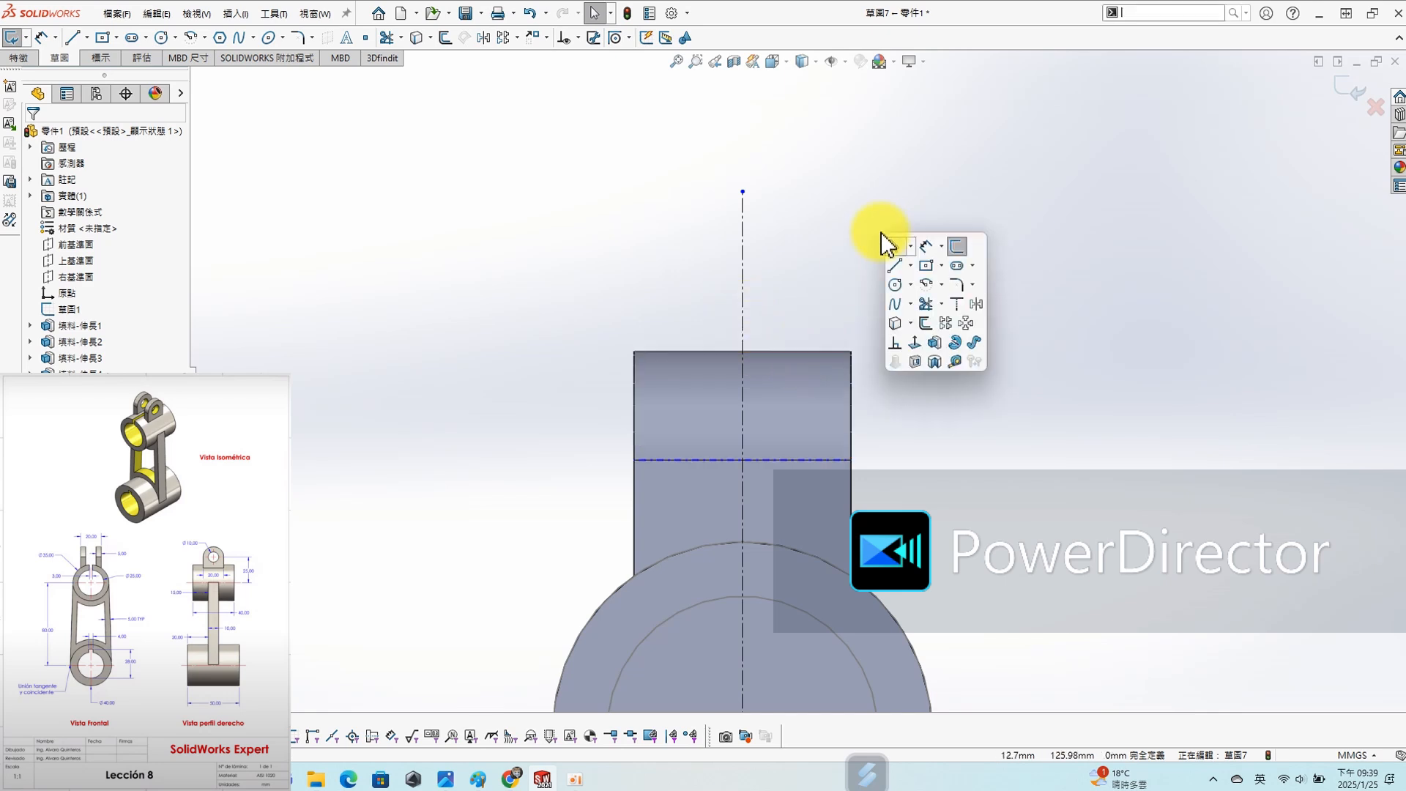
pyautogui.click(899, 323)
pyautogui.click(798, 351)
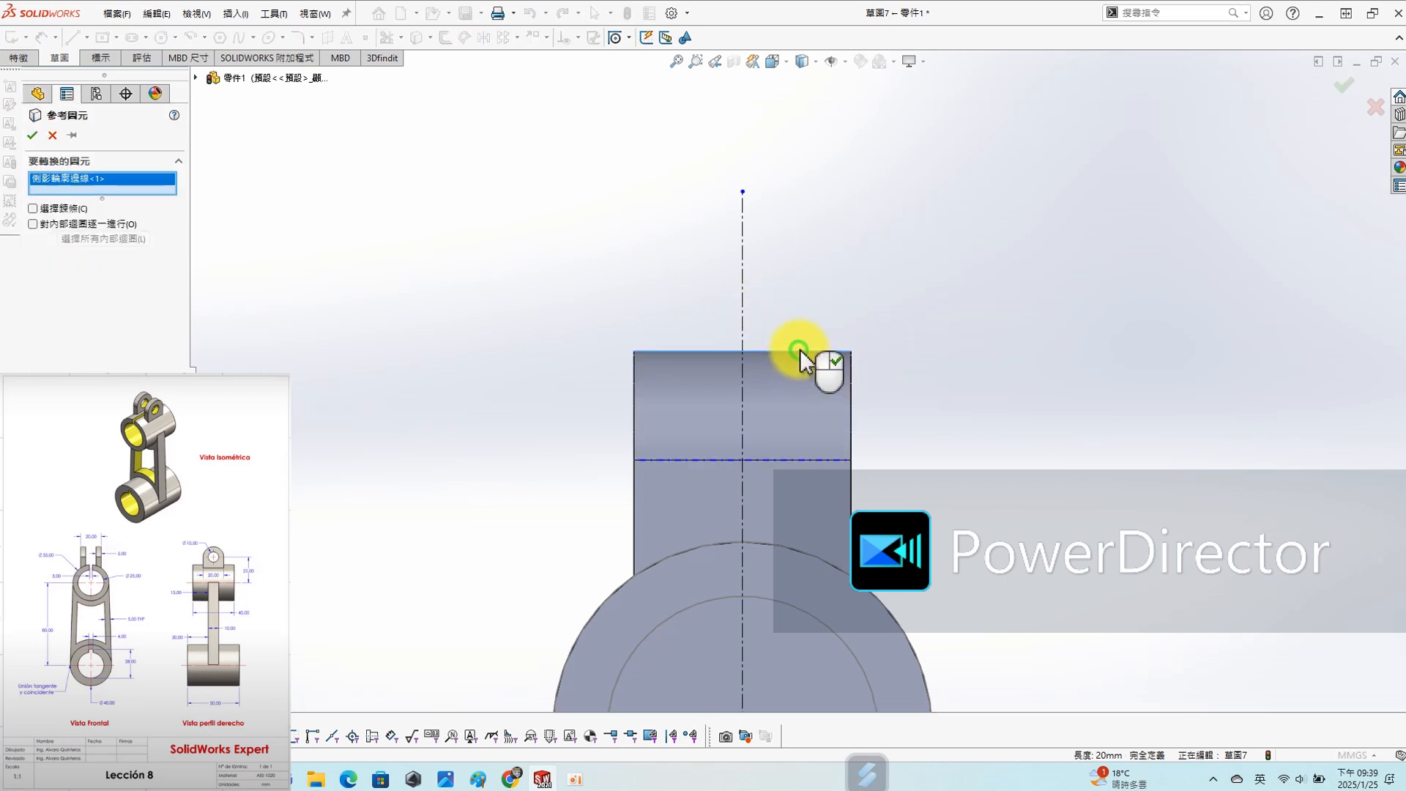
pyautogui.click(798, 544)
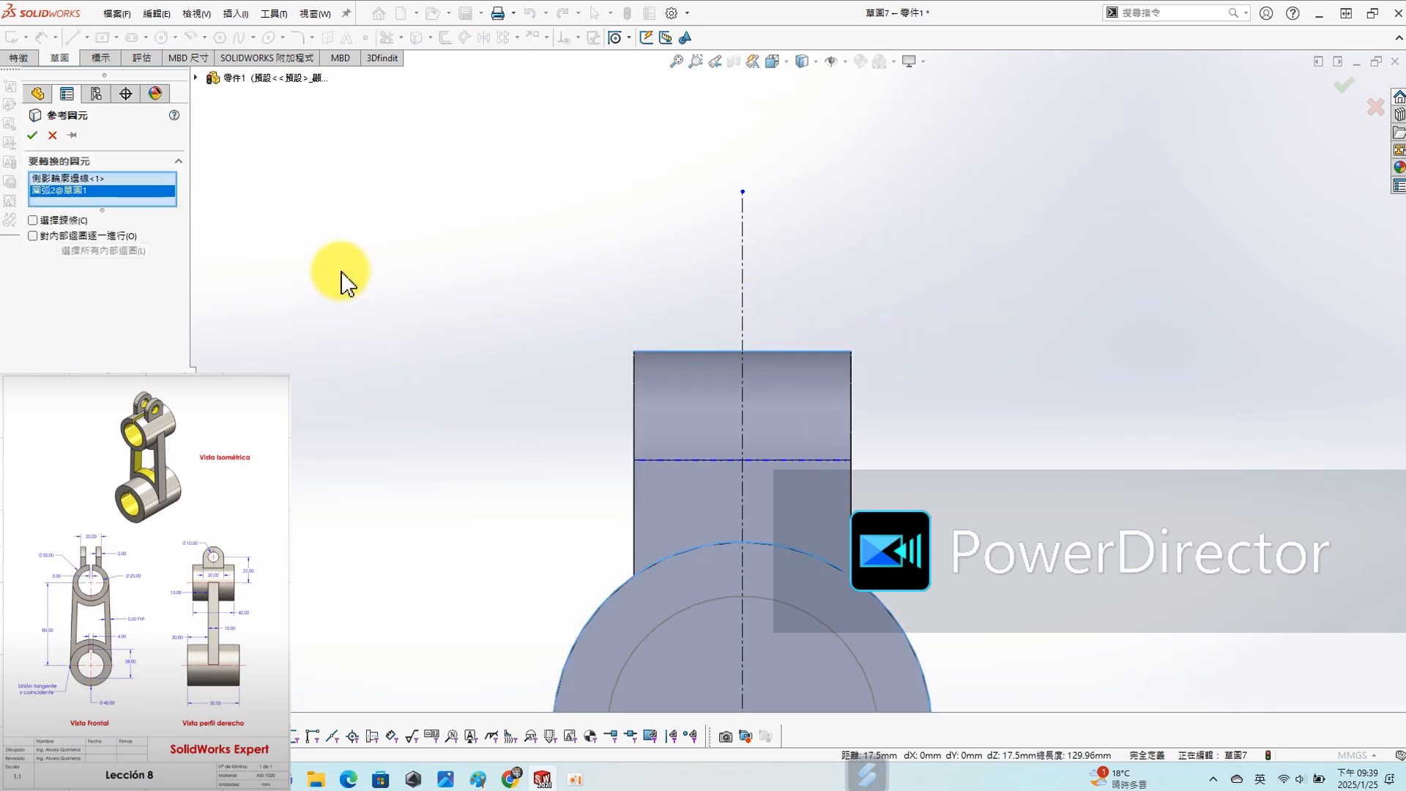
pyautogui.click(32, 135)
pyautogui.press('s')
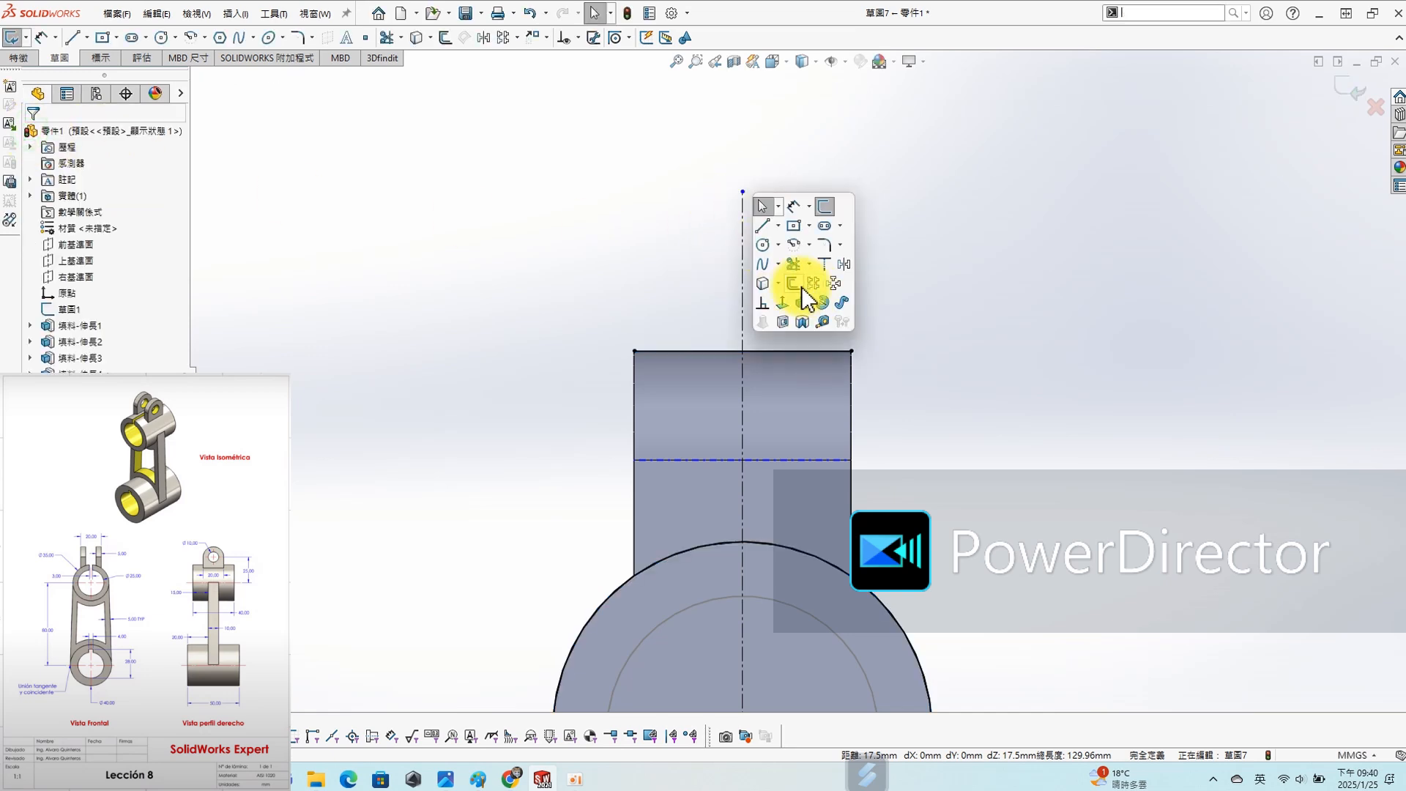
pyautogui.click(794, 265)
pyautogui.press('Escape')
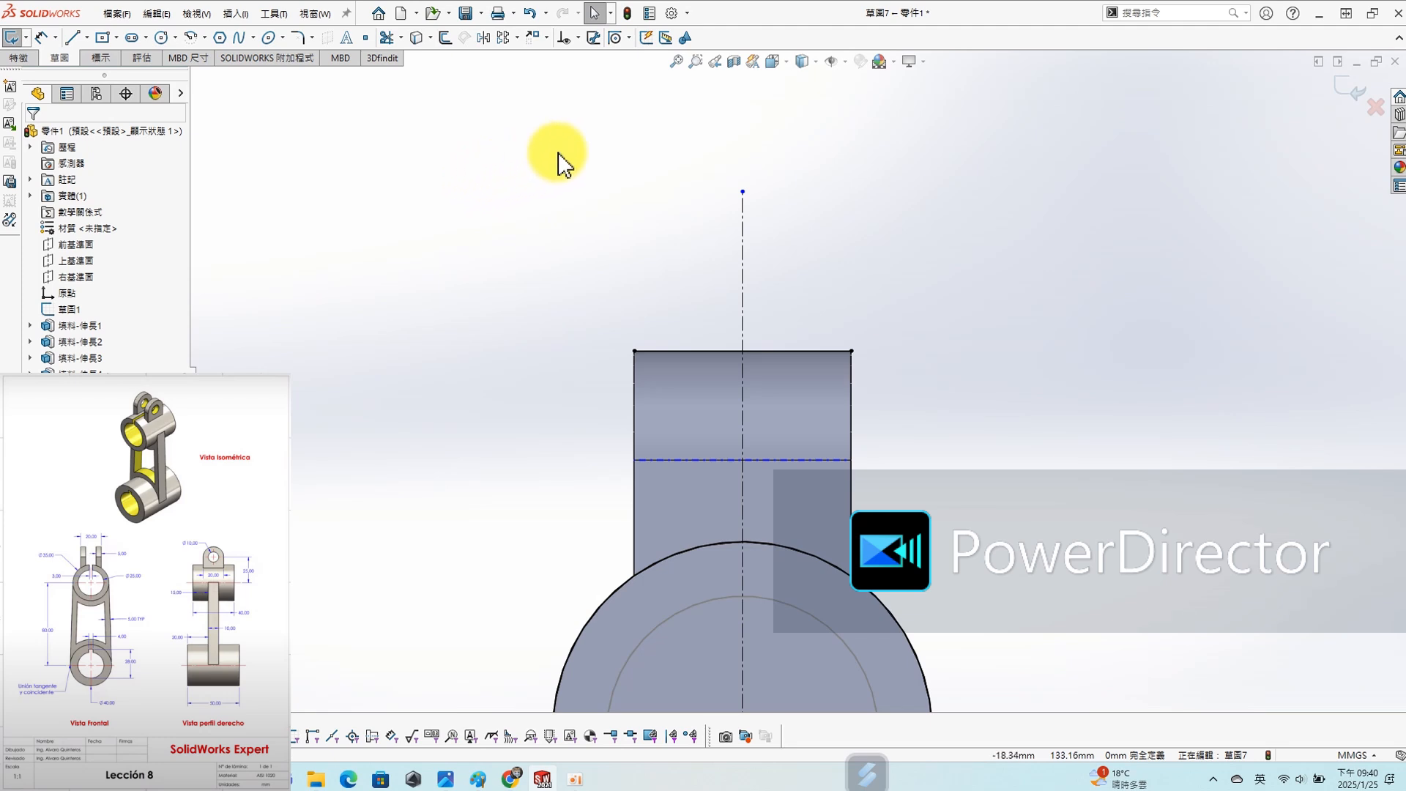
# - Offset the vertical centerline 5 mm in both directions, adding dimensions
pyautogui.press('s')
pyautogui.click(637, 230)
pyautogui.click(743, 263)
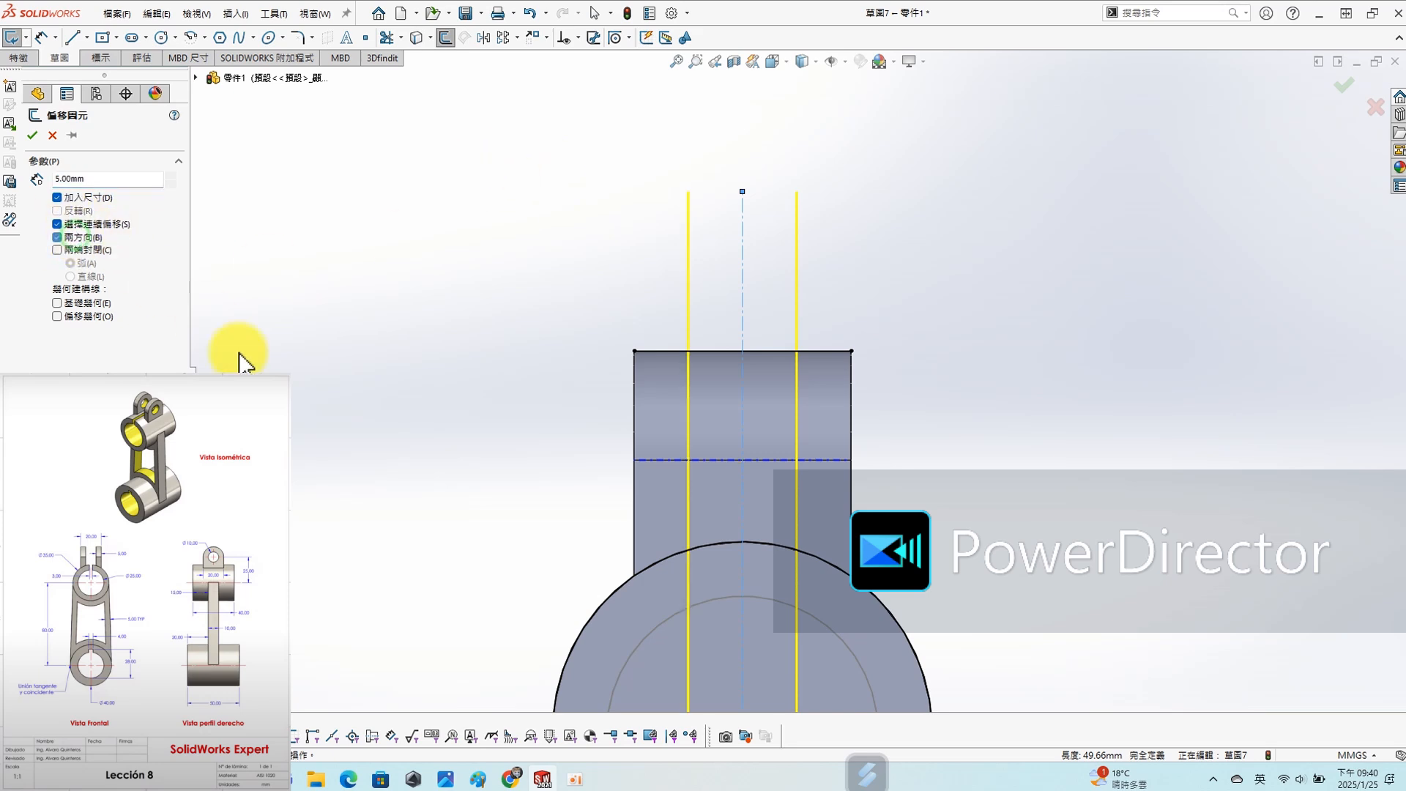
pyautogui.click(32, 135)
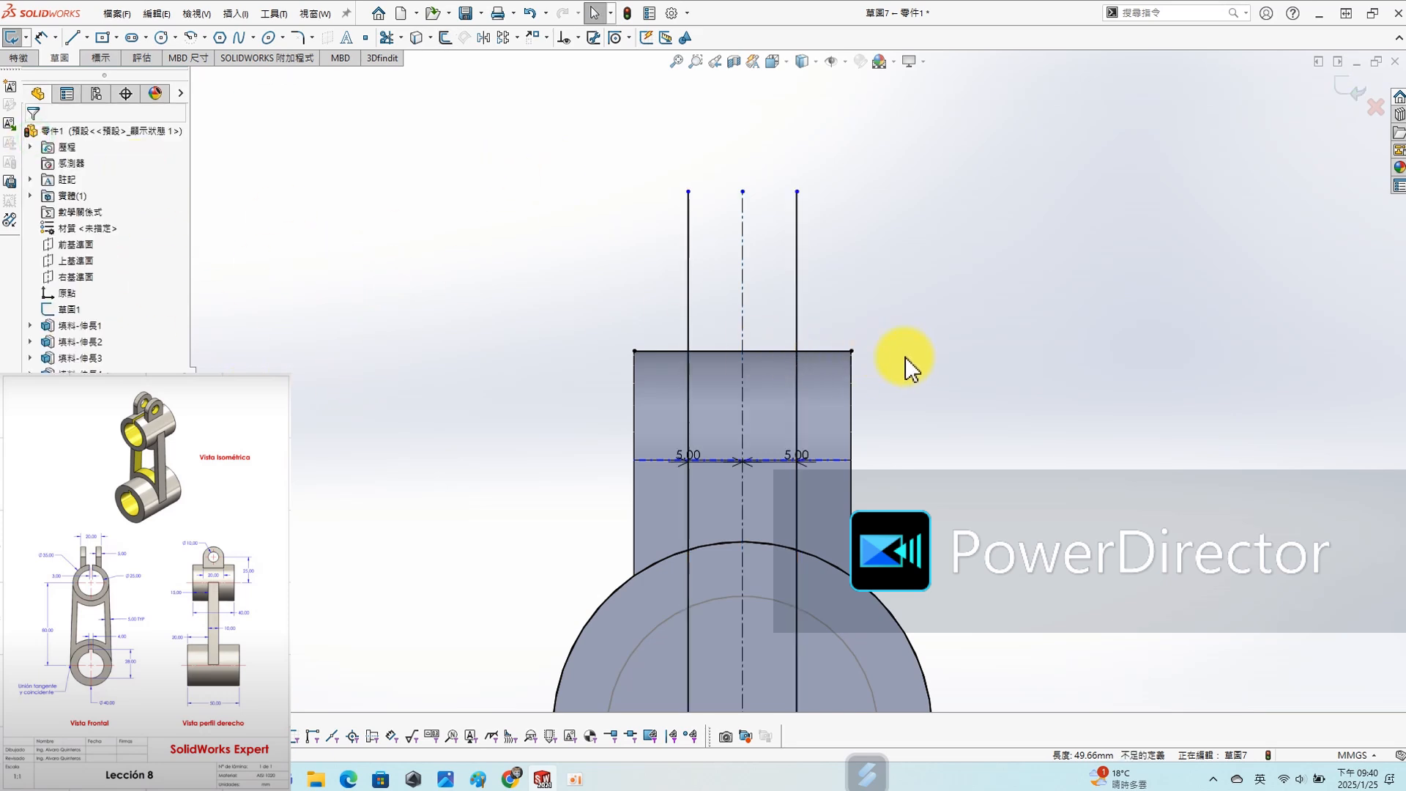
# - Power-trim the excess lines and arcs to leave one closed slot outline between the lug's end edge and the cylinder
pyautogui.scroll(-1, 907, 359)
pyautogui.press('s')
pyautogui.click(970, 421)
pyautogui.click(46, 258)
pyautogui.moveTo(656, 247); pyautogui.dragTo(594, 374)
pyautogui.moveTo(736, 279); pyautogui.dragTo(813, 352)
pyautogui.scroll(1, 818, 520)
pyautogui.moveTo(817, 520); pyautogui.dragTo(758, 609)
pyautogui.scroll(2, 799, 381)
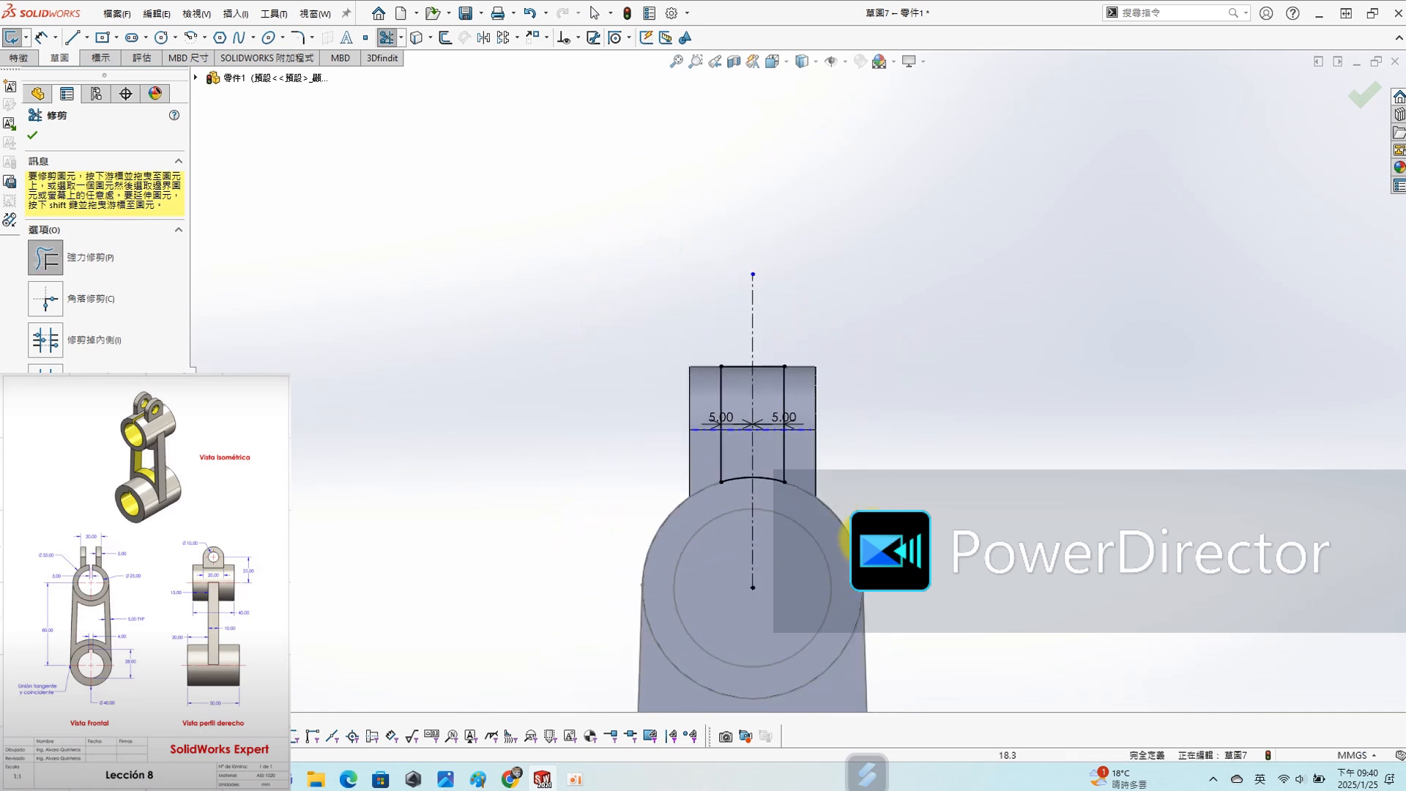
# - Cut the slot outline as an extruded cut using Through All - Both (完全貫穿 - 兩者) to split the lug into two ears
pyautogui.click(847, 64)
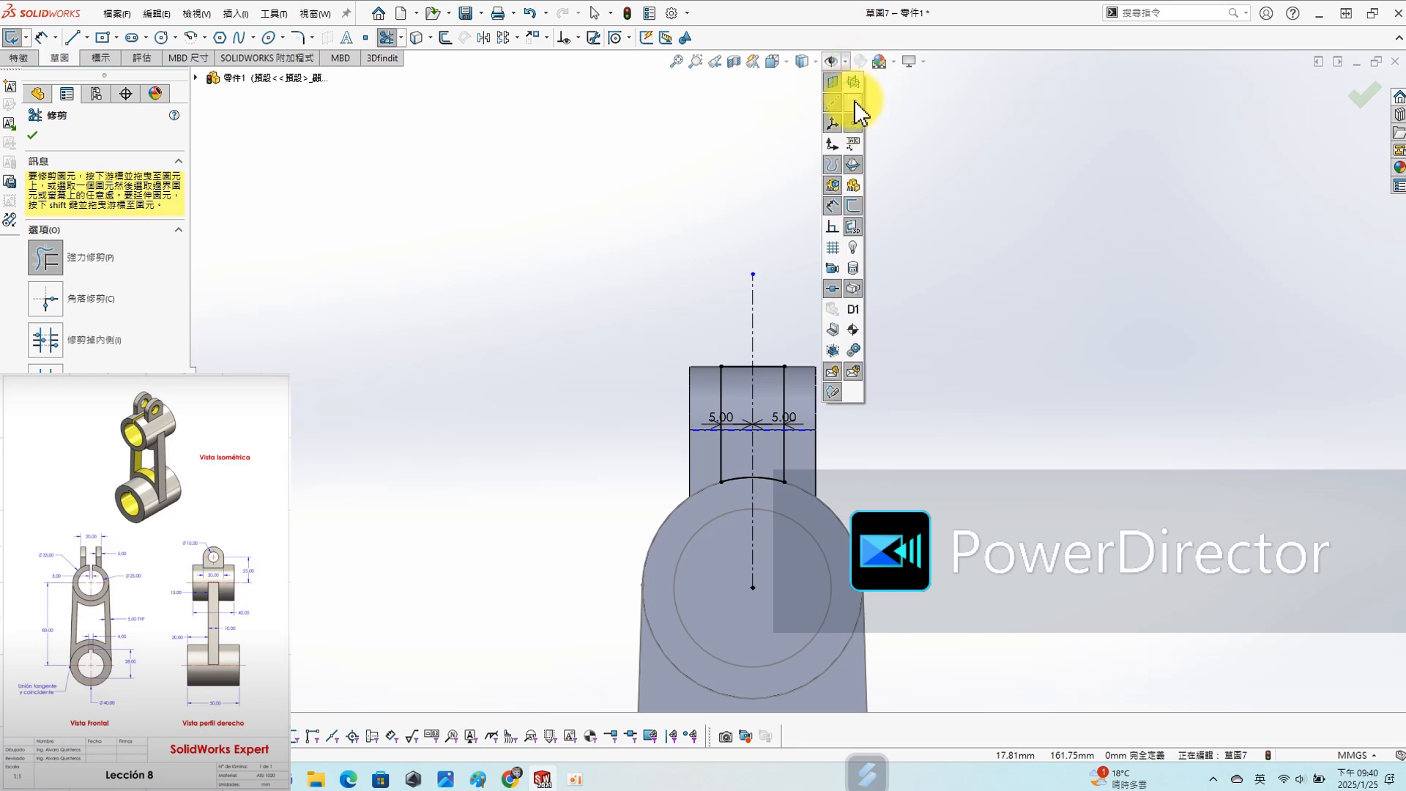
pyautogui.moveTo(942, 347); pyautogui.dragTo(851, 384, button='middle')
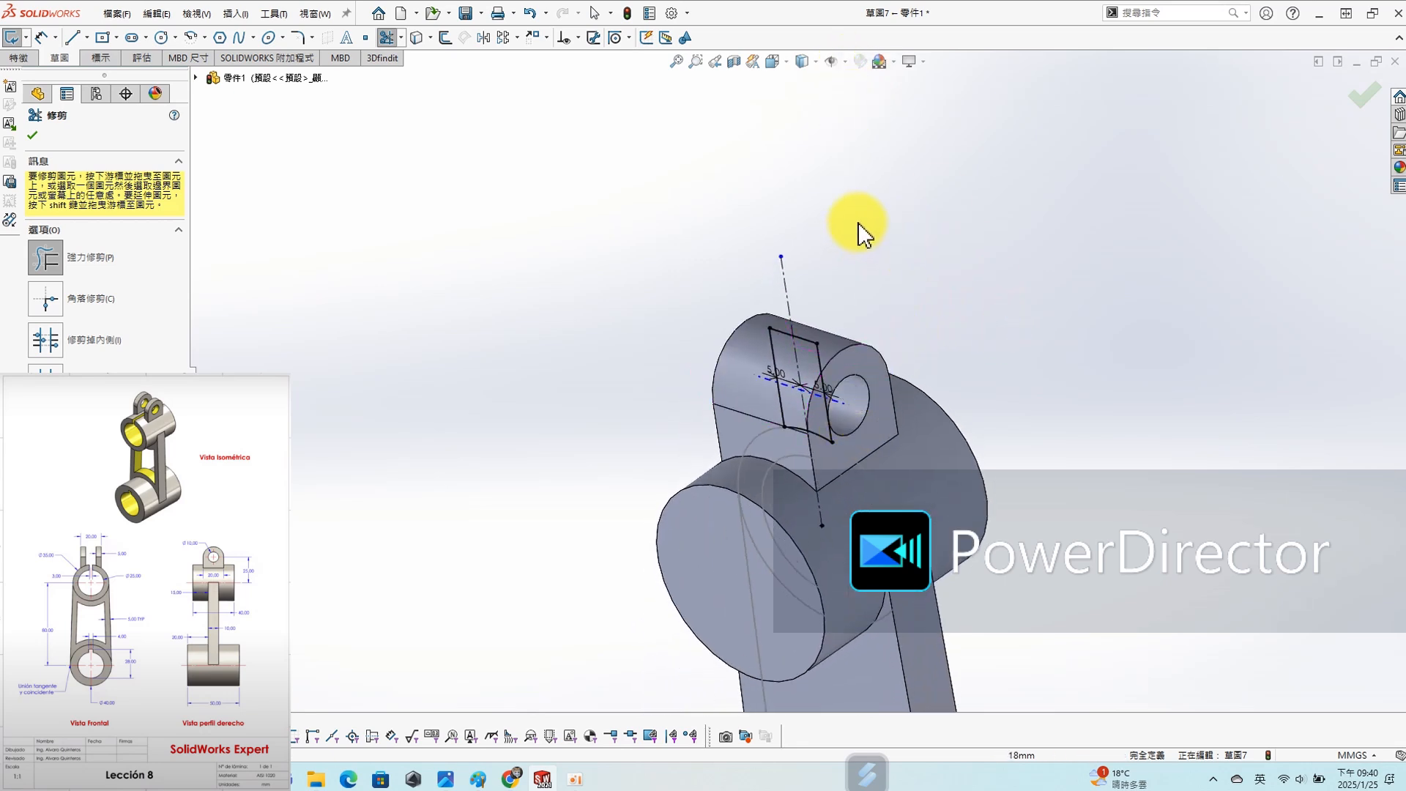
pyautogui.press('s')
pyautogui.click(903, 337)
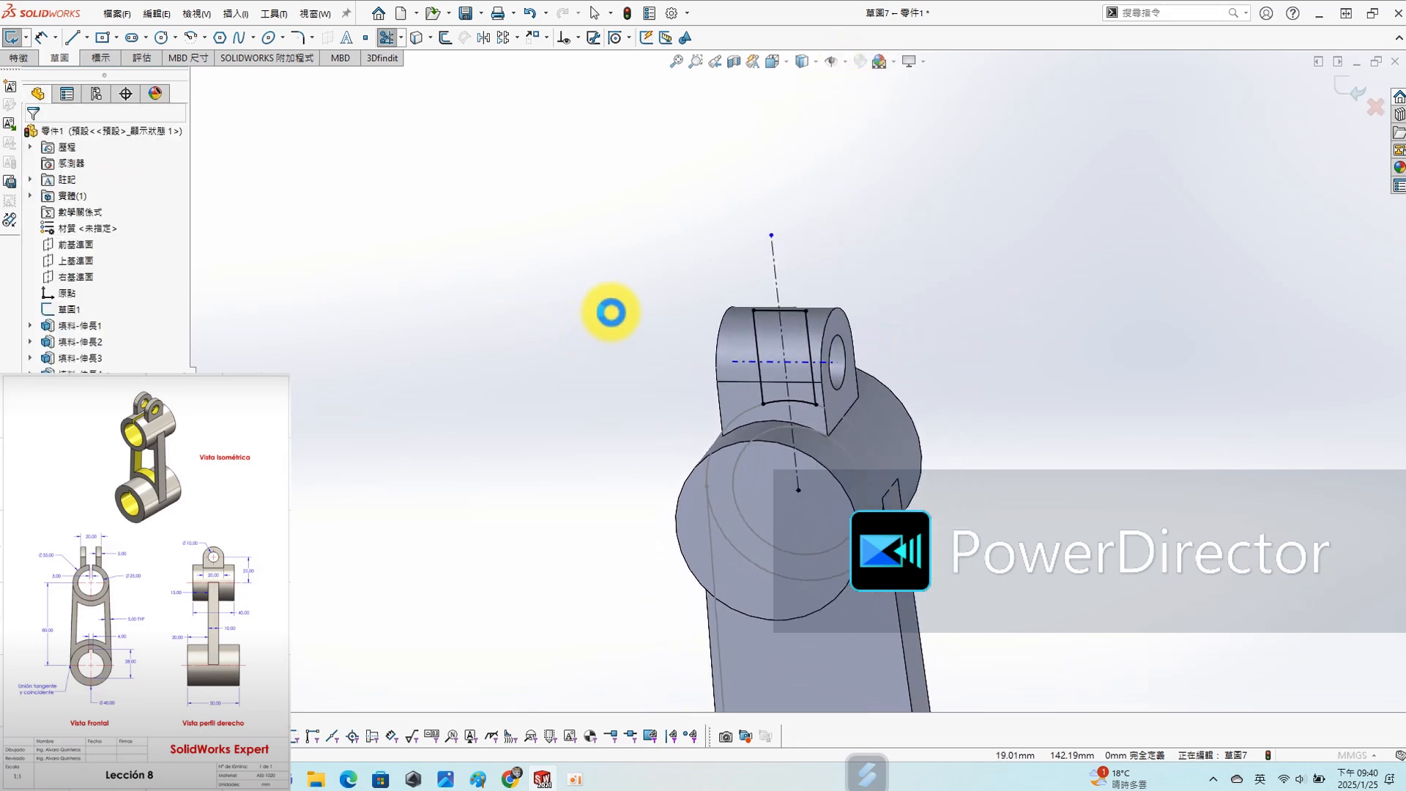
pyautogui.click(116, 224)
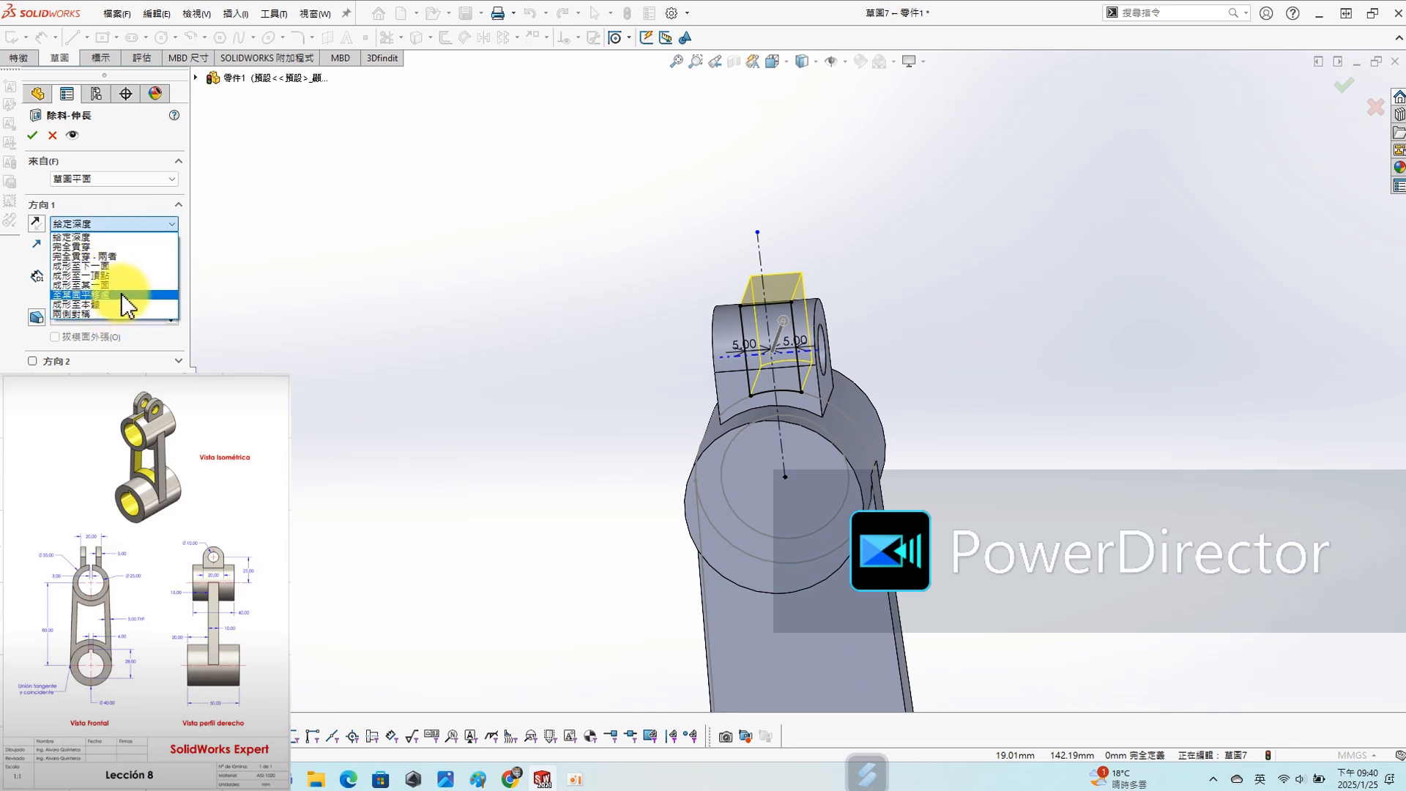
pyautogui.click(109, 256)
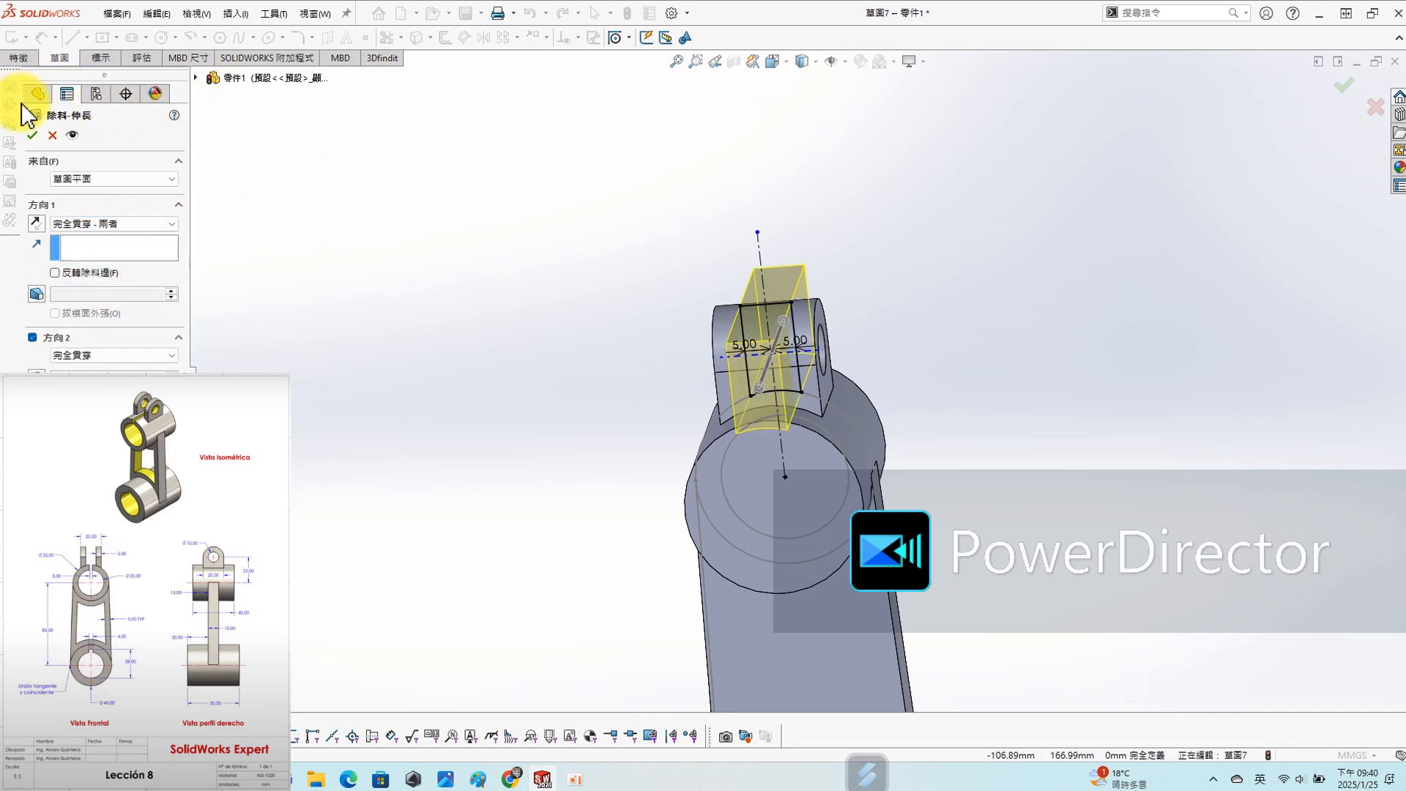
pyautogui.click(812, 485)
pyautogui.click(82, 242)
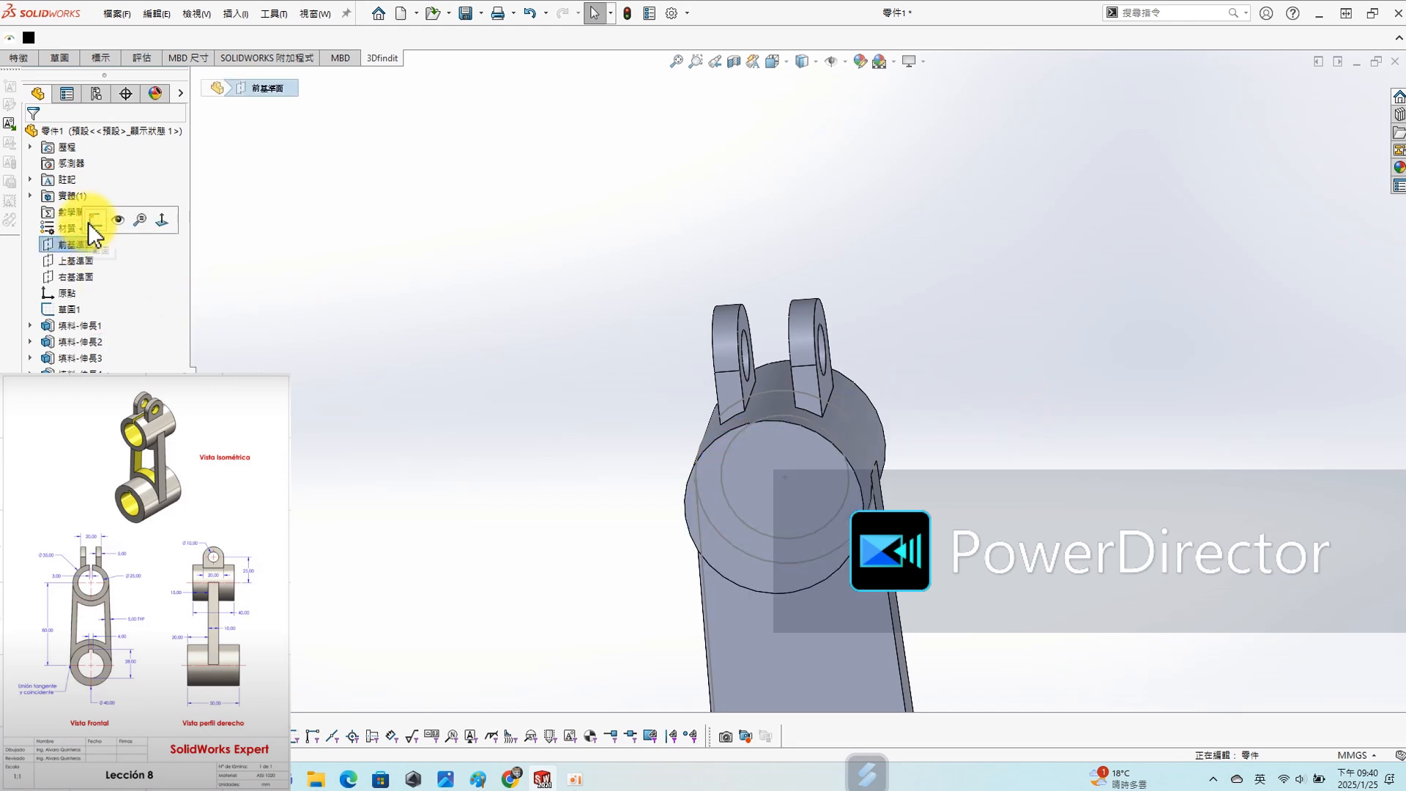
pyautogui.click(88, 223)
pyautogui.scroll(3, 763, 301)
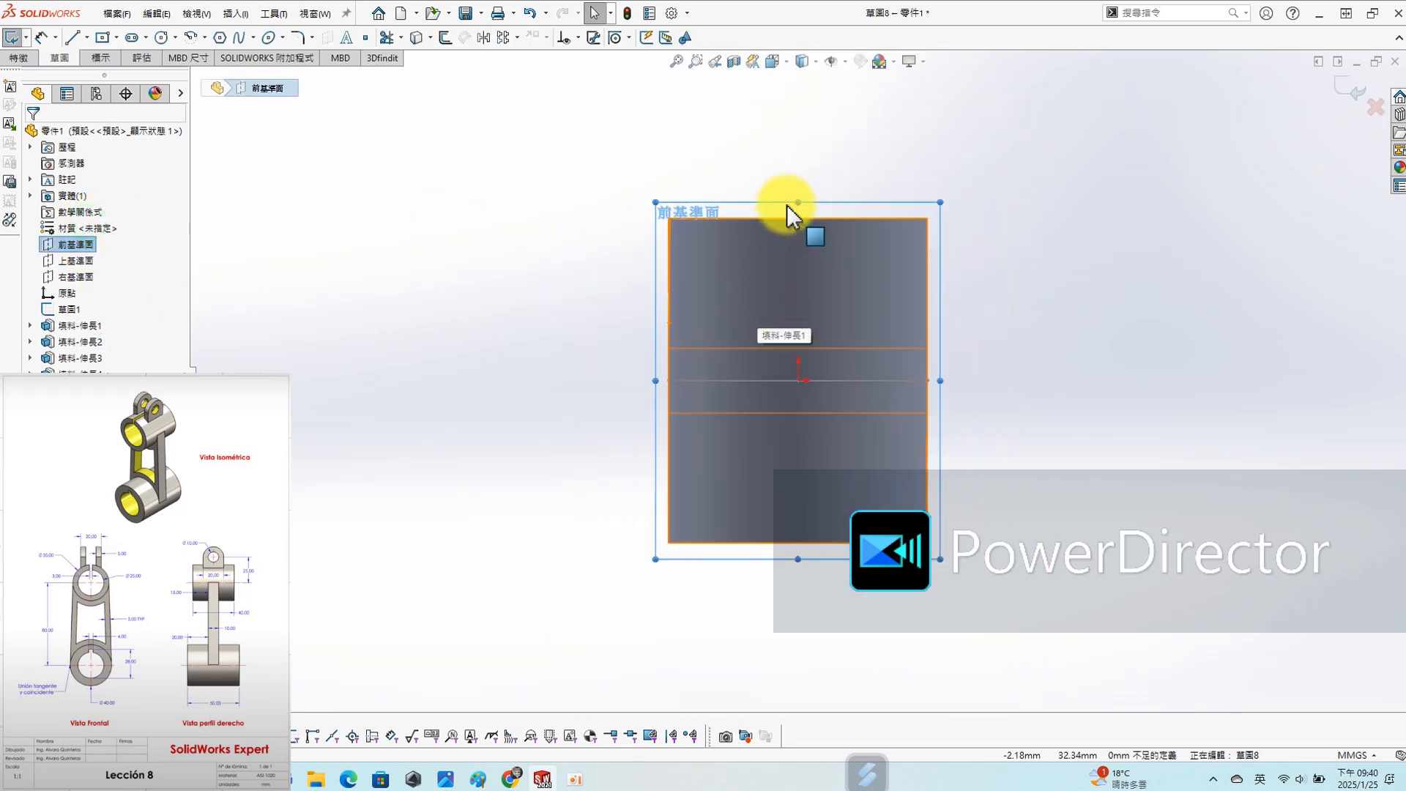
pyautogui.scroll(-1, 790, 203)
pyautogui.click(1375, 109)
pyautogui.click(659, 391)
# - Start a sketch on the Top Plane (上基準面) and draw a 17.5 mm vertical centerline from the upper cylinder's centre to its outer edge
pyautogui.click(76, 262)
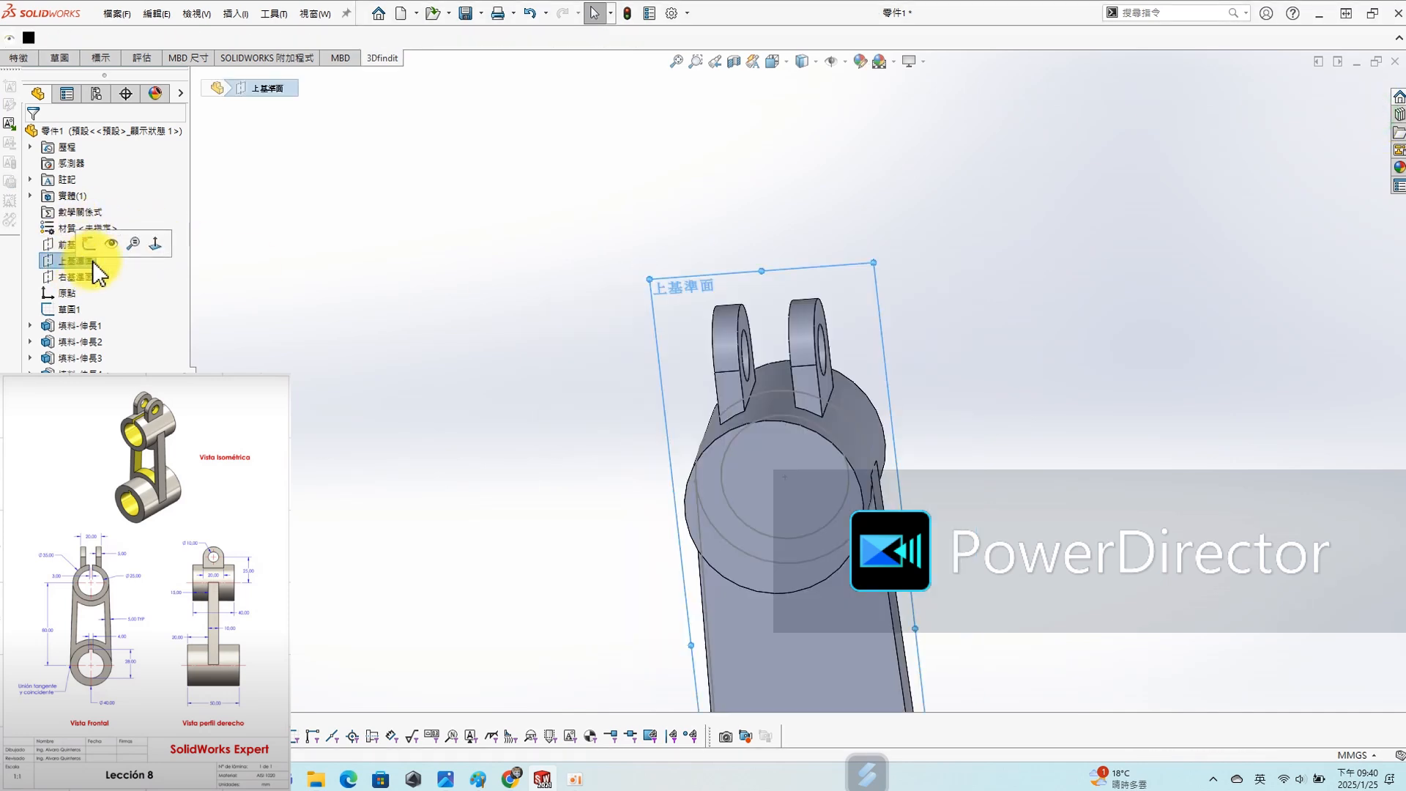
pyautogui.click(88, 243)
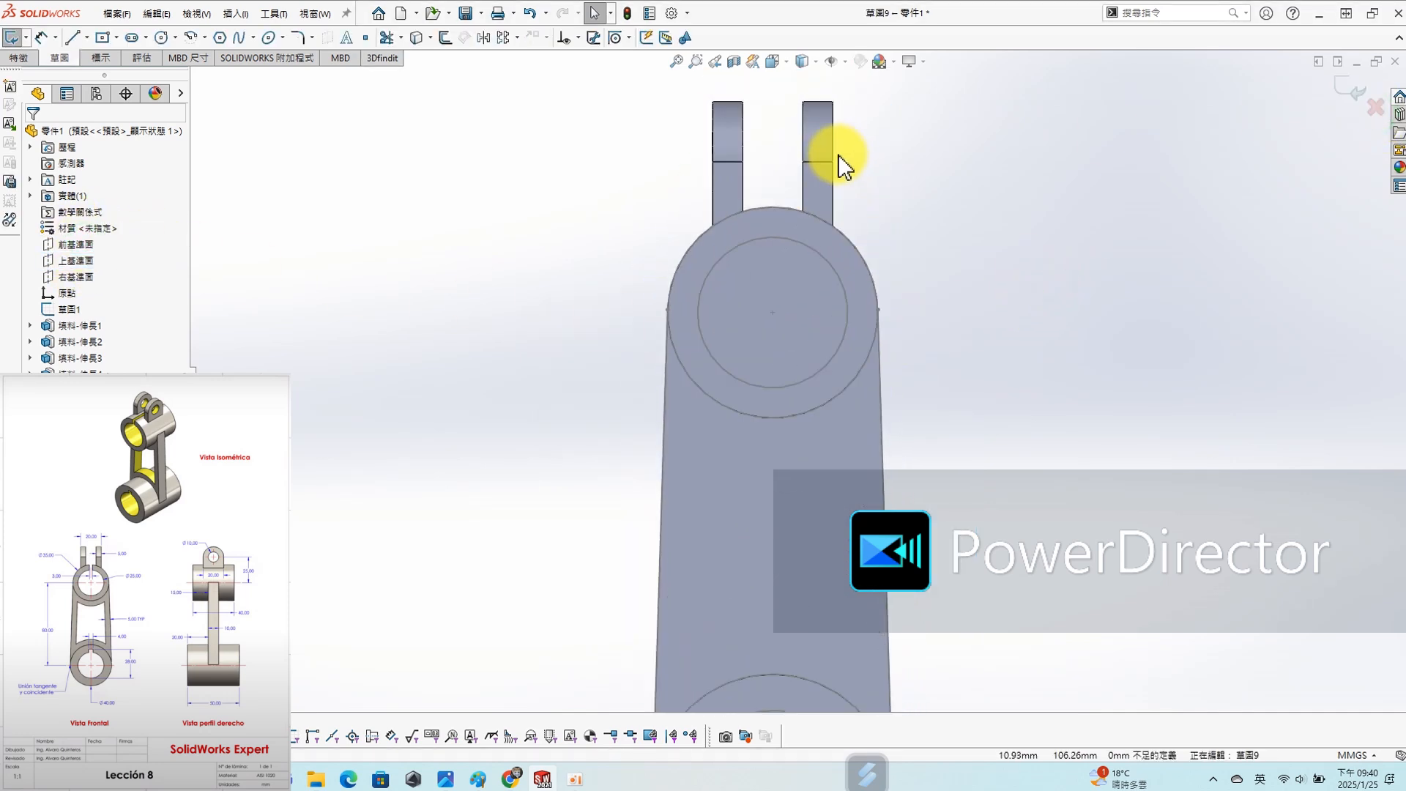
pyautogui.press('s')
pyautogui.click(868, 197)
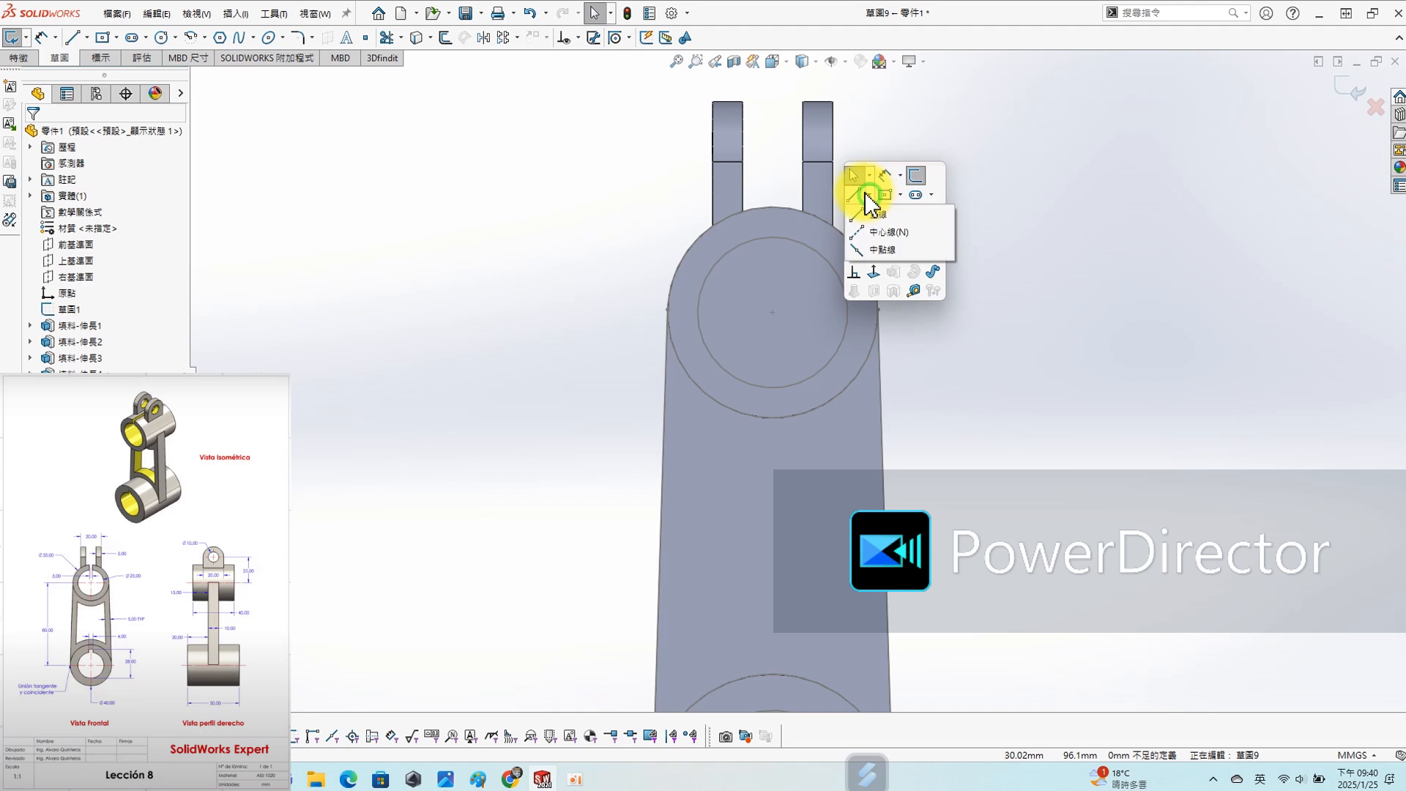
pyautogui.click(855, 232)
pyautogui.click(773, 207)
pyautogui.press('Escape')
pyautogui.click(774, 233)
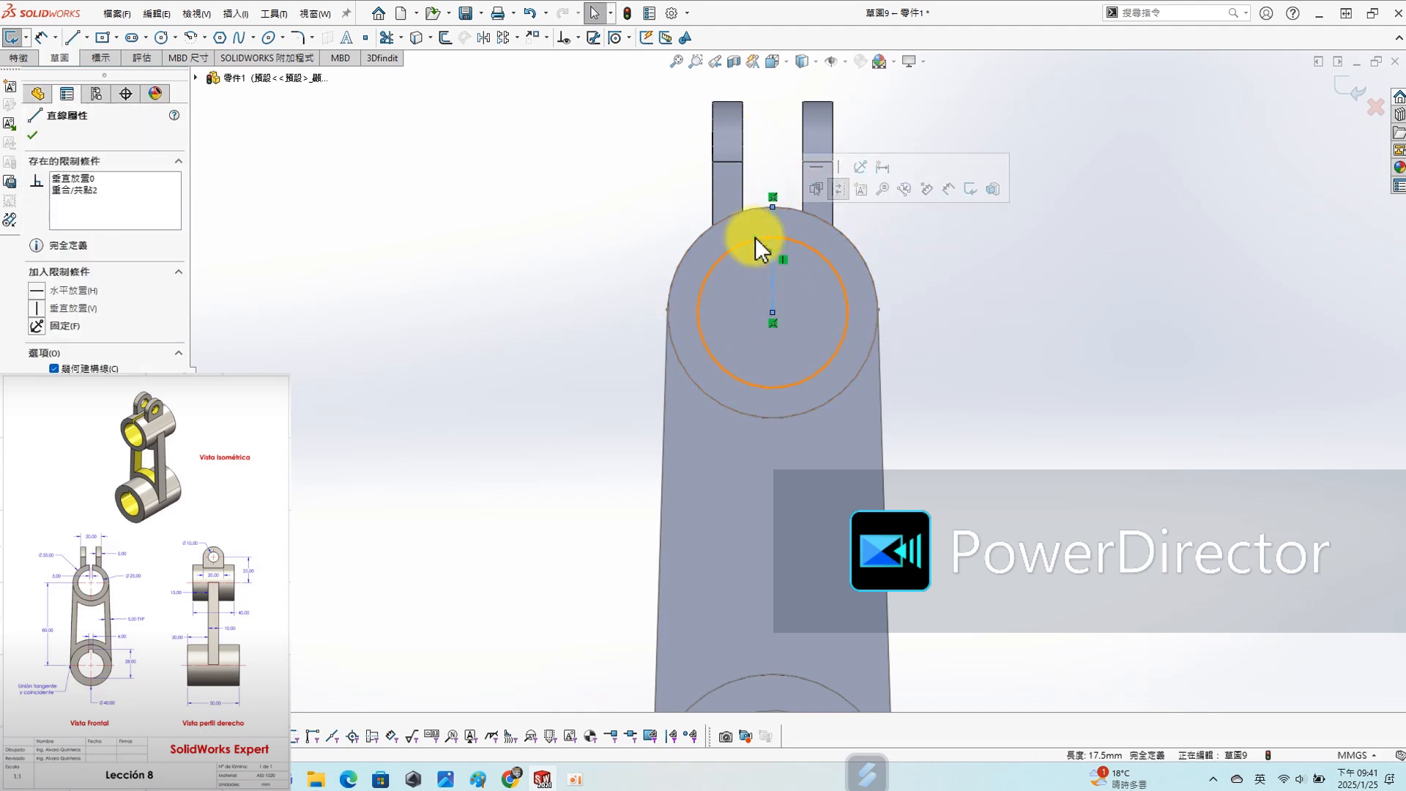
# - Offset the short centerline 1.5 mm in both directions and cap both ends with straight lines
pyautogui.press('s')
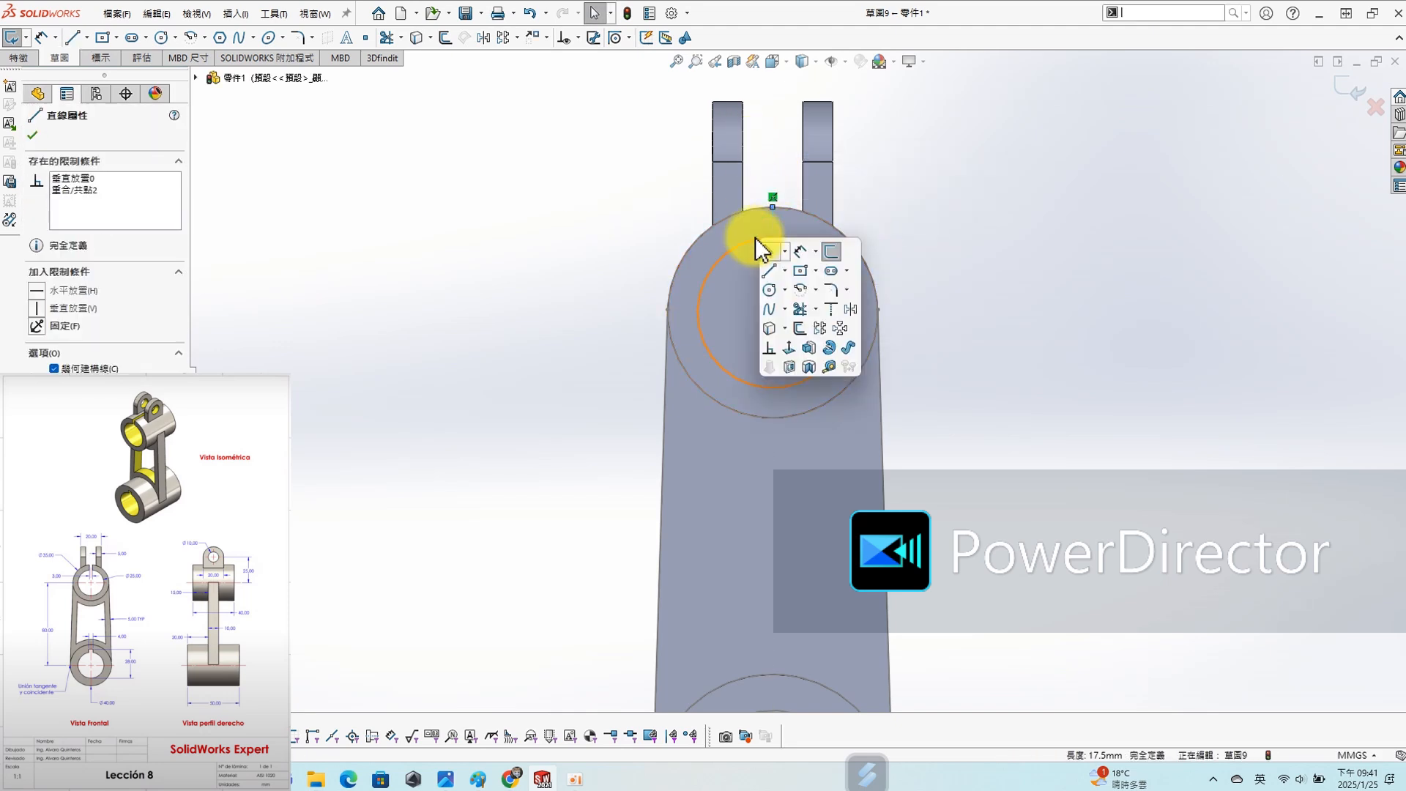
pyautogui.click(800, 328)
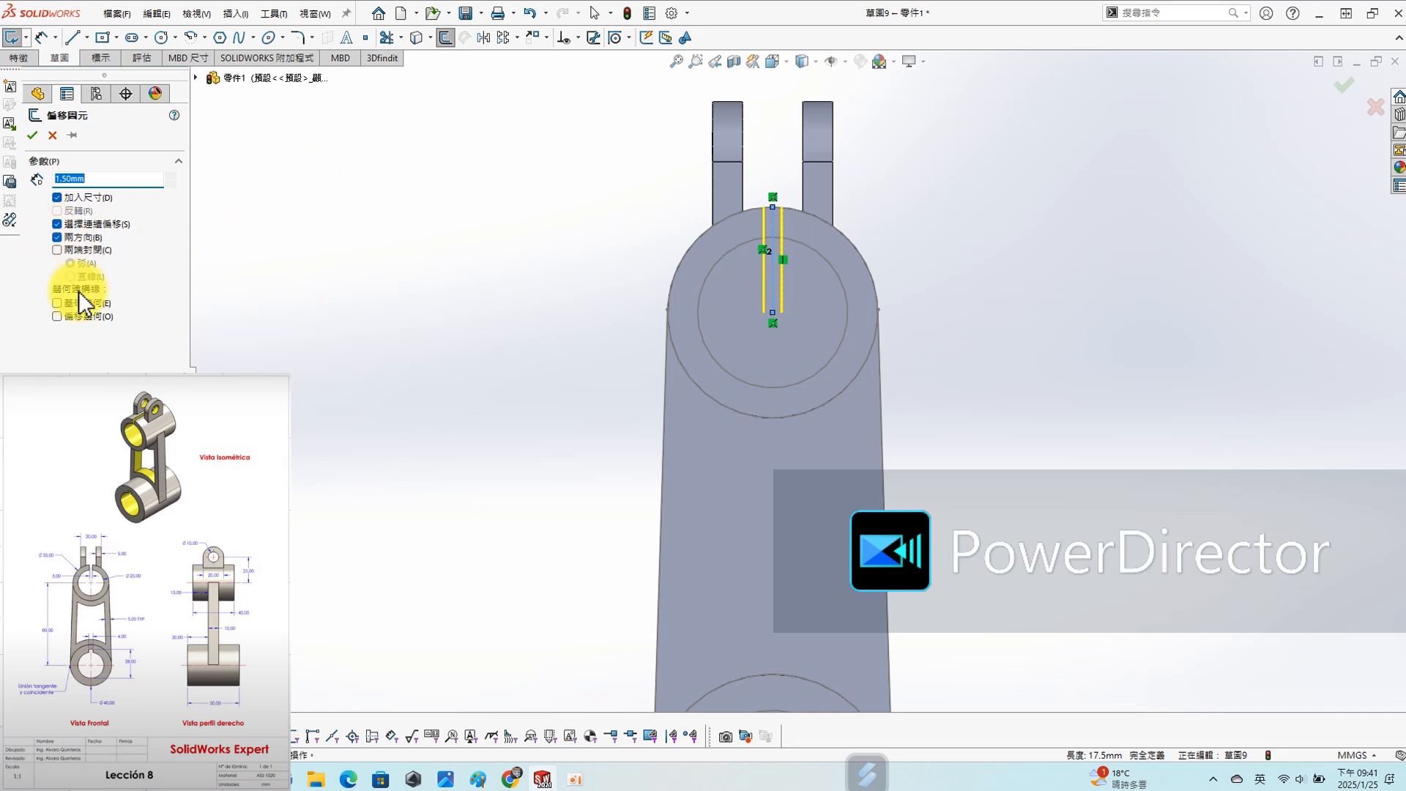
pyautogui.click(72, 249)
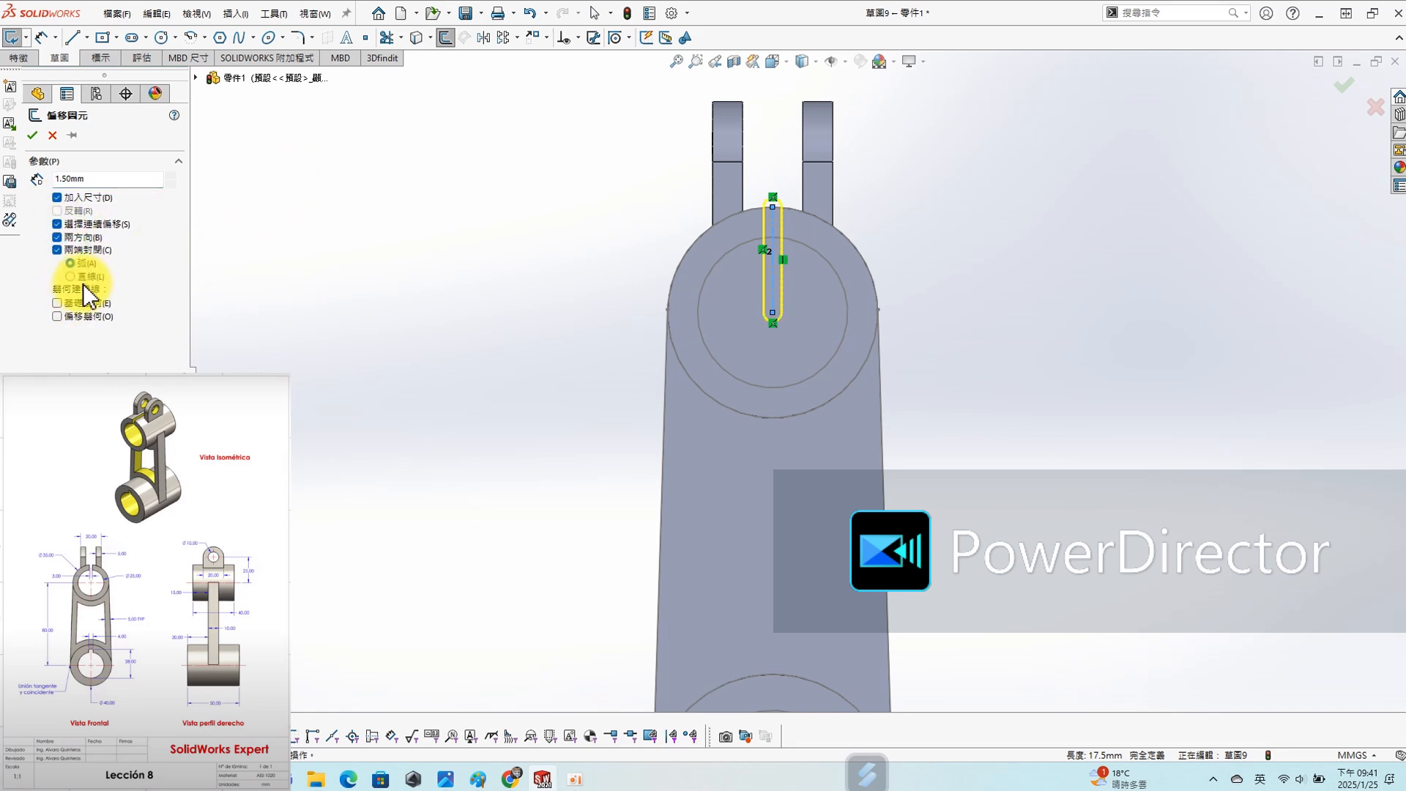
pyautogui.click(32, 135)
# - Cut the 3 mm wide slot outline through the upper cylinder using Through All - Both (完全貫穿 - 兩者)
pyautogui.moveTo(477, 213)
pyautogui.mouseDown(button='middle')
pyautogui.moveTo(889, 323)
pyautogui.moveTo(471, 213)
pyautogui.mouseUp(button='middle')
pyautogui.press('s')
pyautogui.click(520, 339)
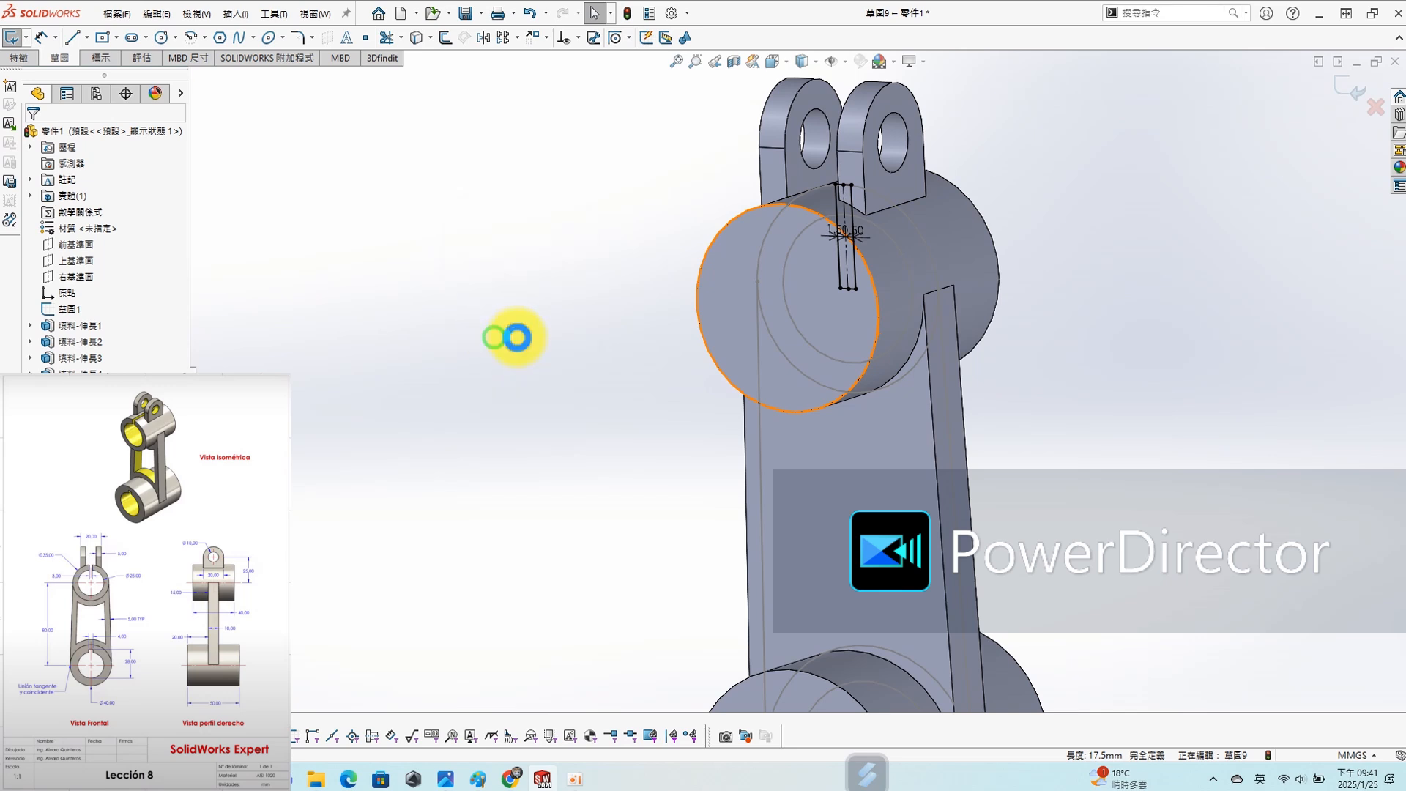
pyautogui.click(123, 223)
pyautogui.click(135, 267)
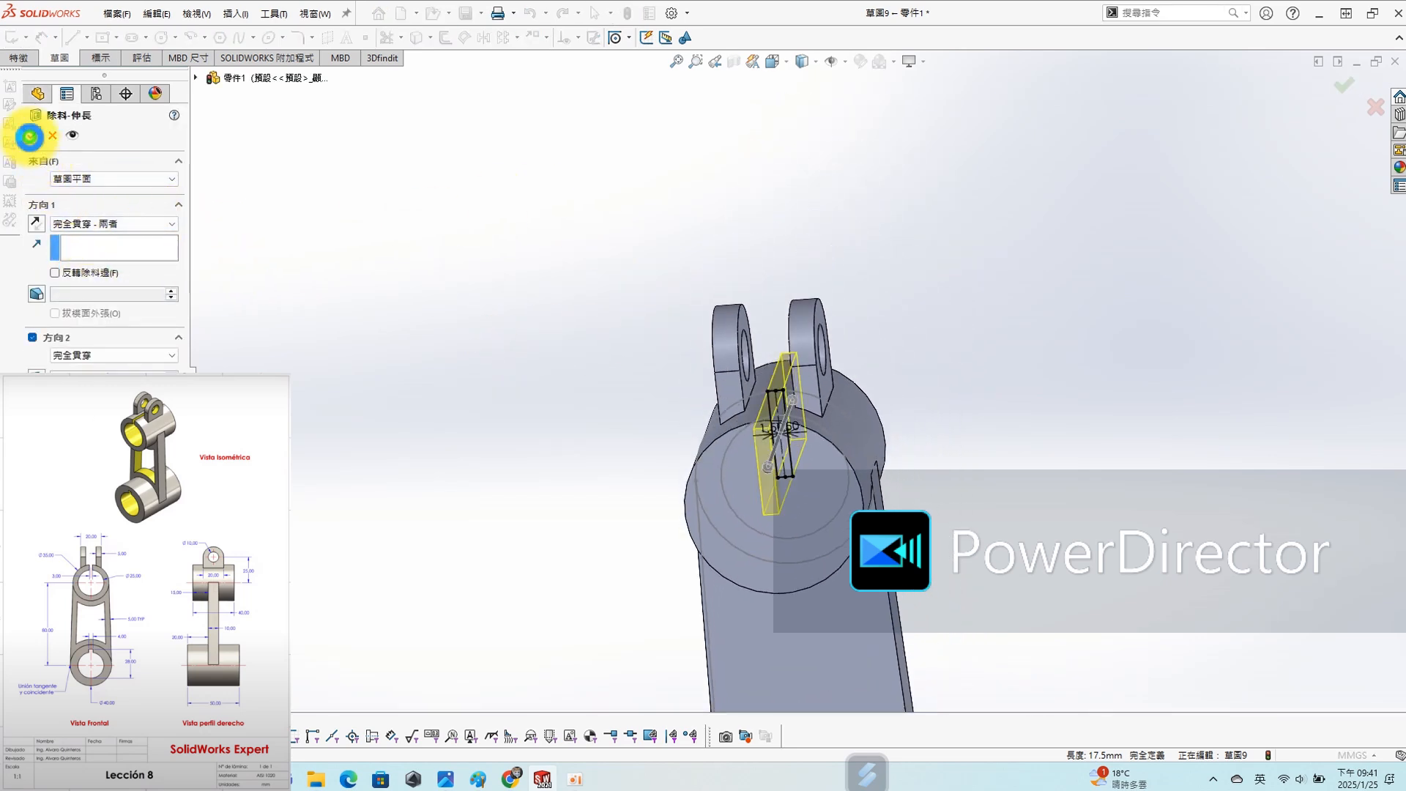
pyautogui.click(30, 137)
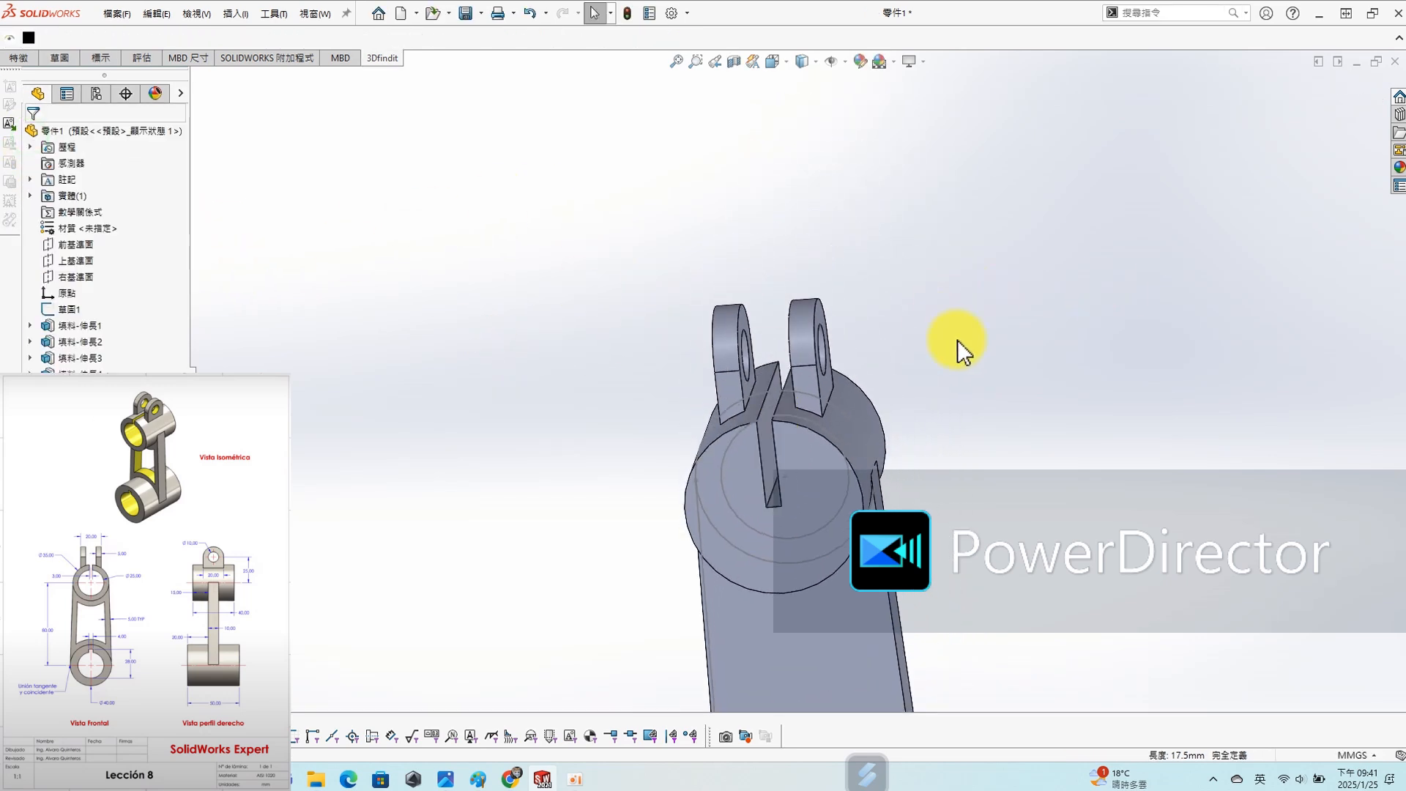
# - Start a sketch on the Top Plane (上基準面) and convert the upper cylinder's 25 mm inner circle into it
pyautogui.click(77, 260)
pyautogui.click(87, 230)
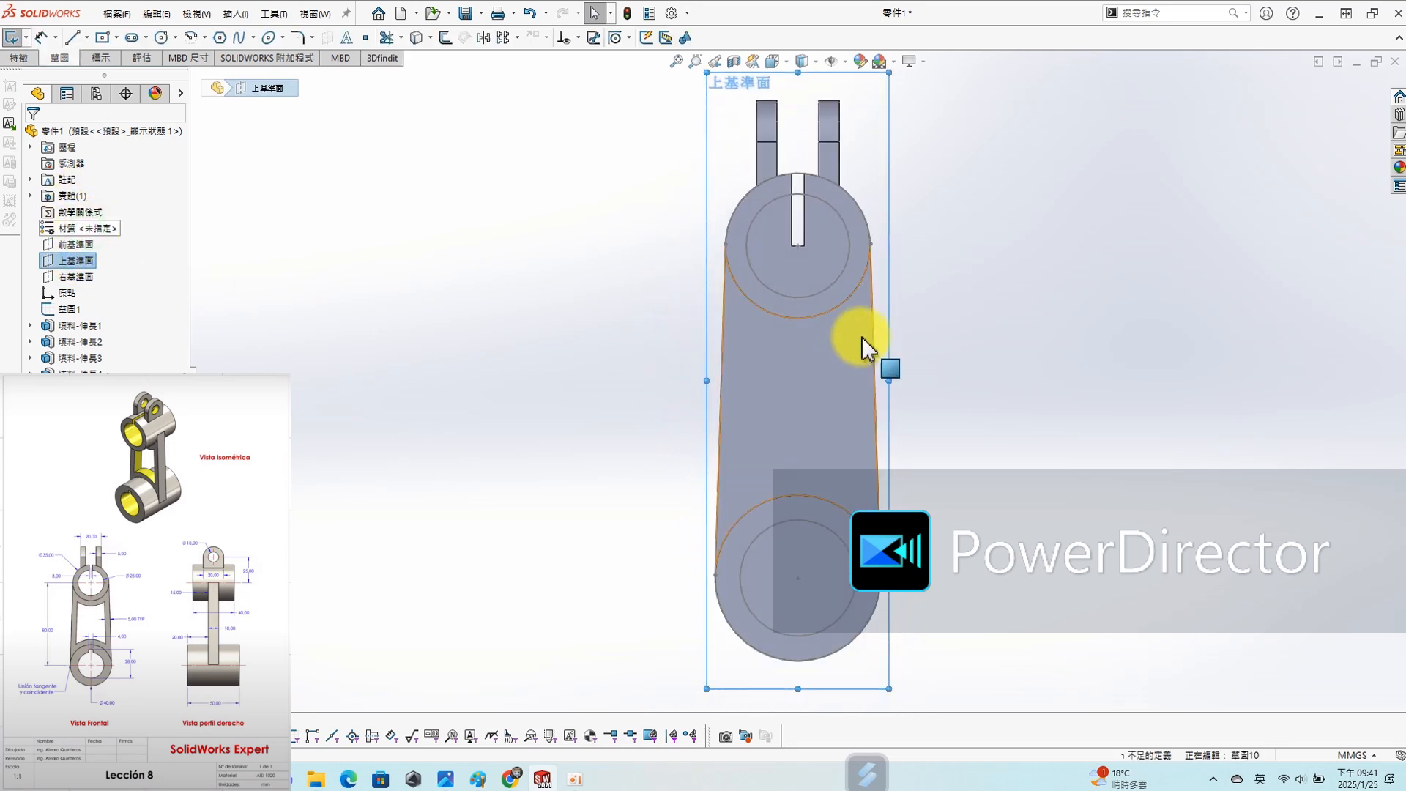
pyautogui.click(829, 287)
pyautogui.press('s')
pyautogui.click(771, 371)
# - Cut the 25 mm circle as an extruded cut using Through All - Both (完全貫穿 - 兩者) to bore the upper cylinder
pyautogui.press('s')
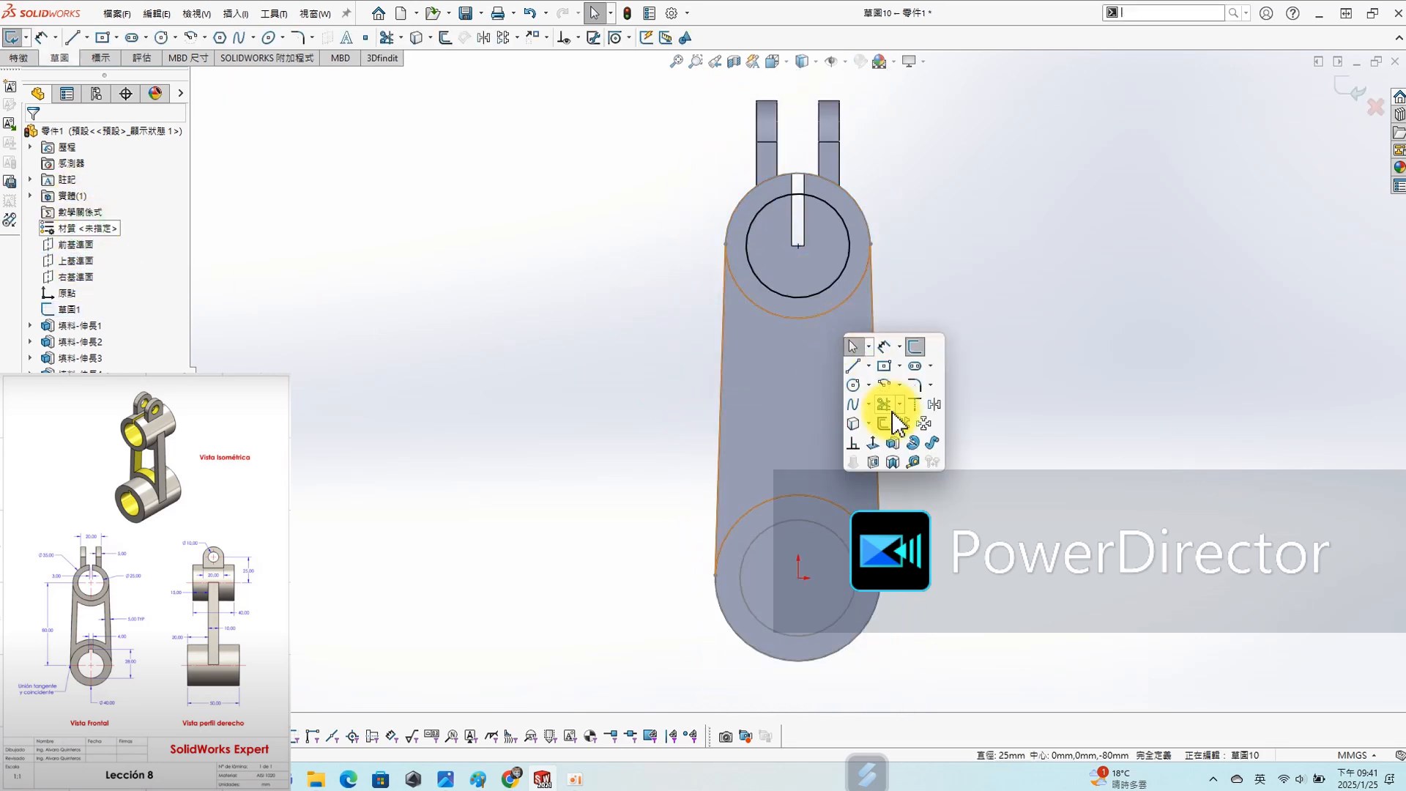
pyautogui.click(900, 444)
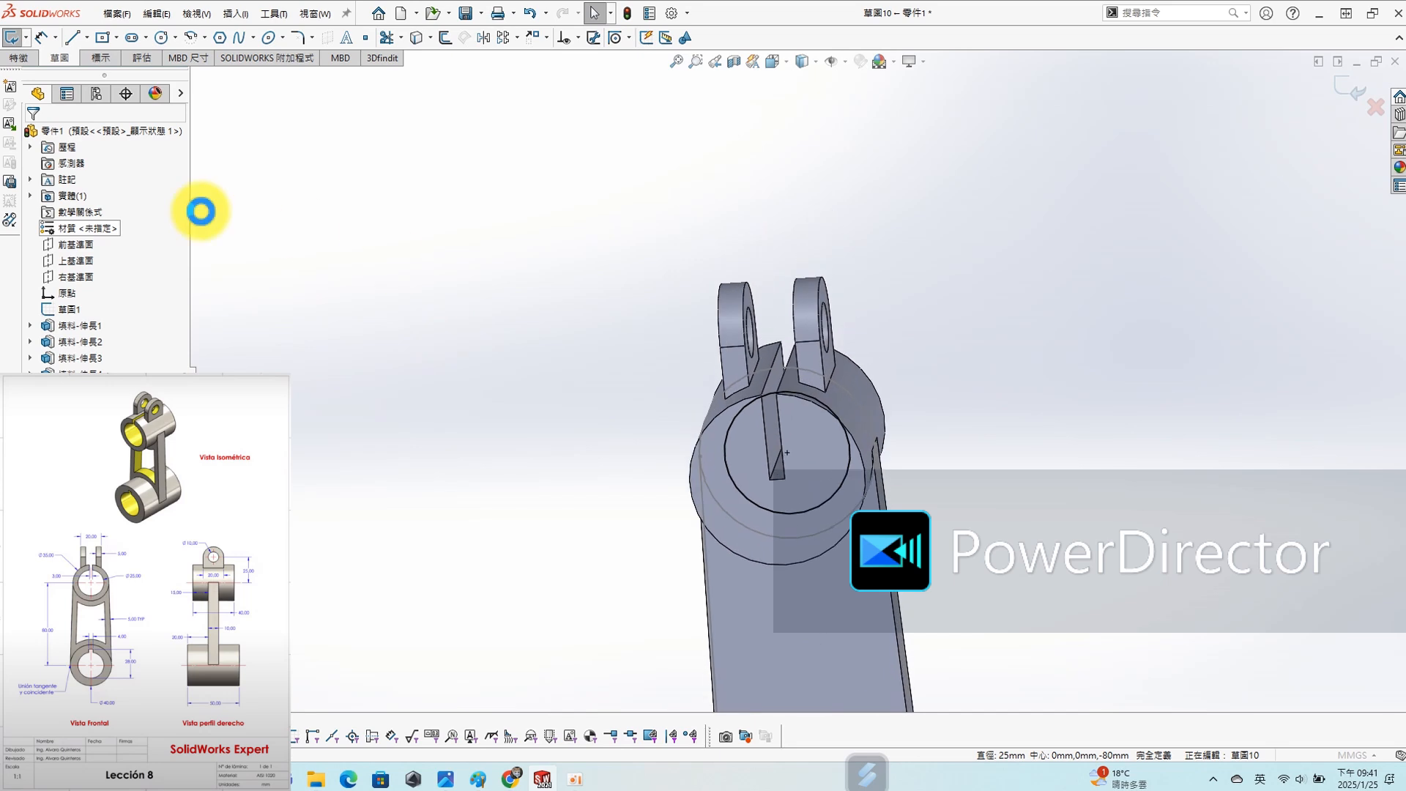
pyautogui.click(110, 223)
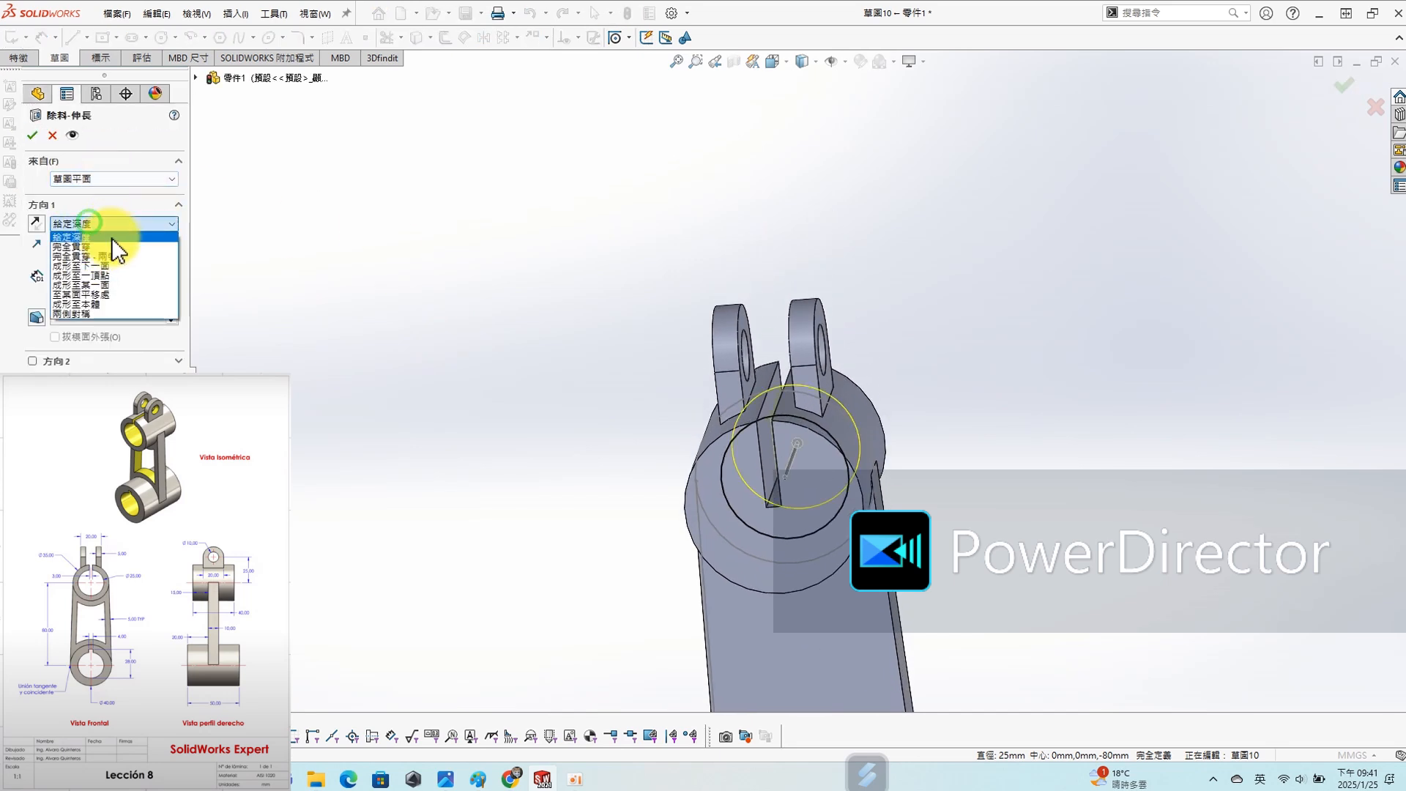
pyautogui.click(80, 257)
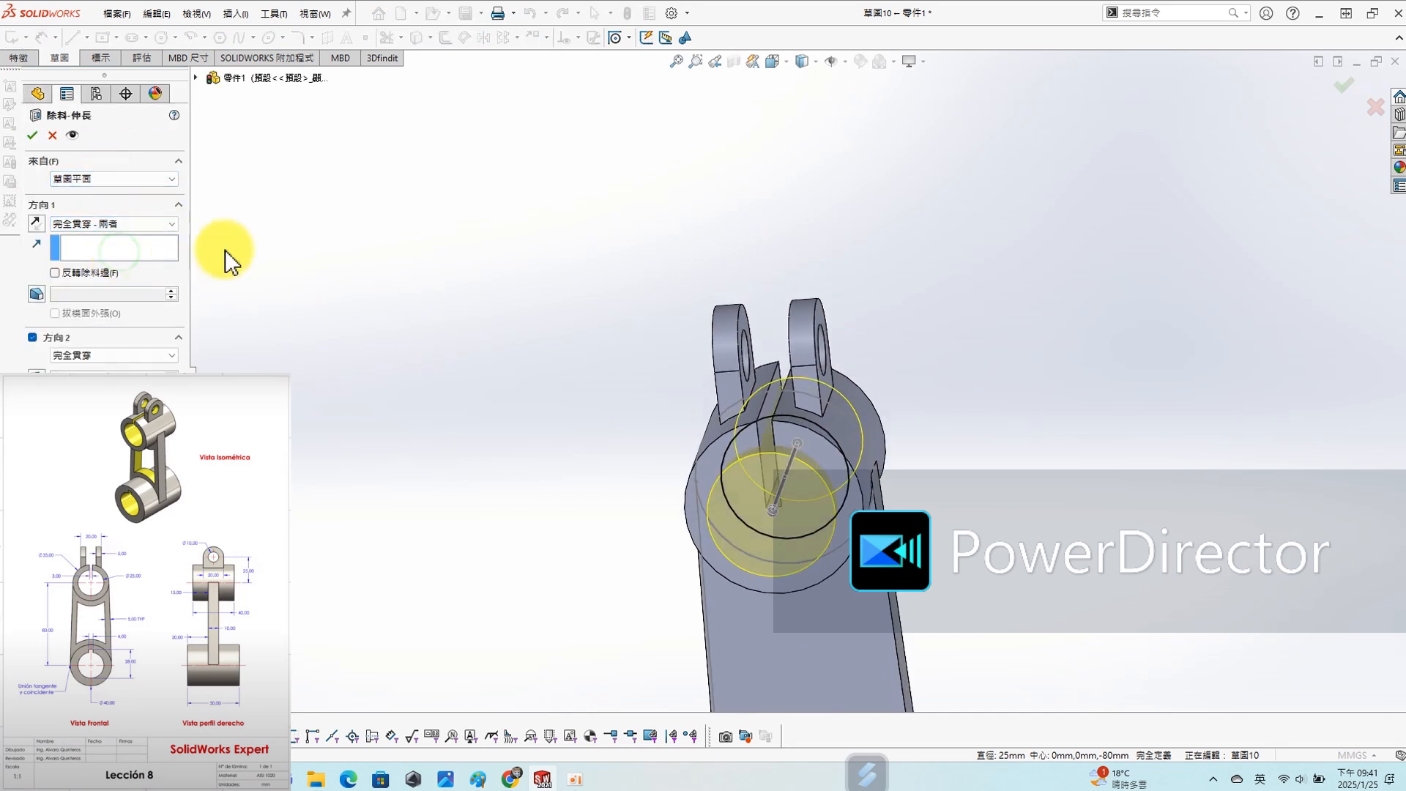
pyautogui.click(33, 135)
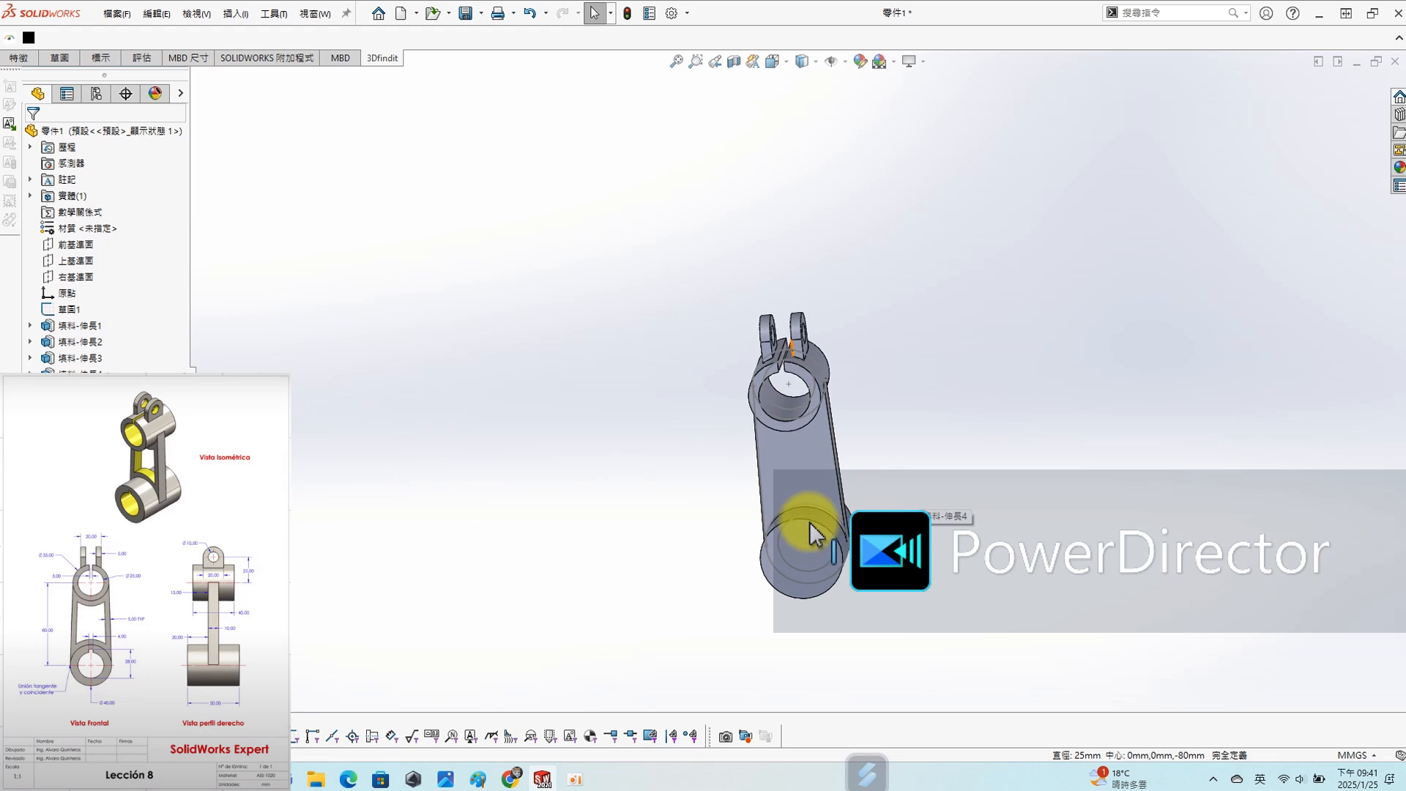
# - Start a sketch on the Top Plane (上基準面) and convert the lower cylinder's 28 mm inner circle into it
pyautogui.scroll(-4, 809, 534)
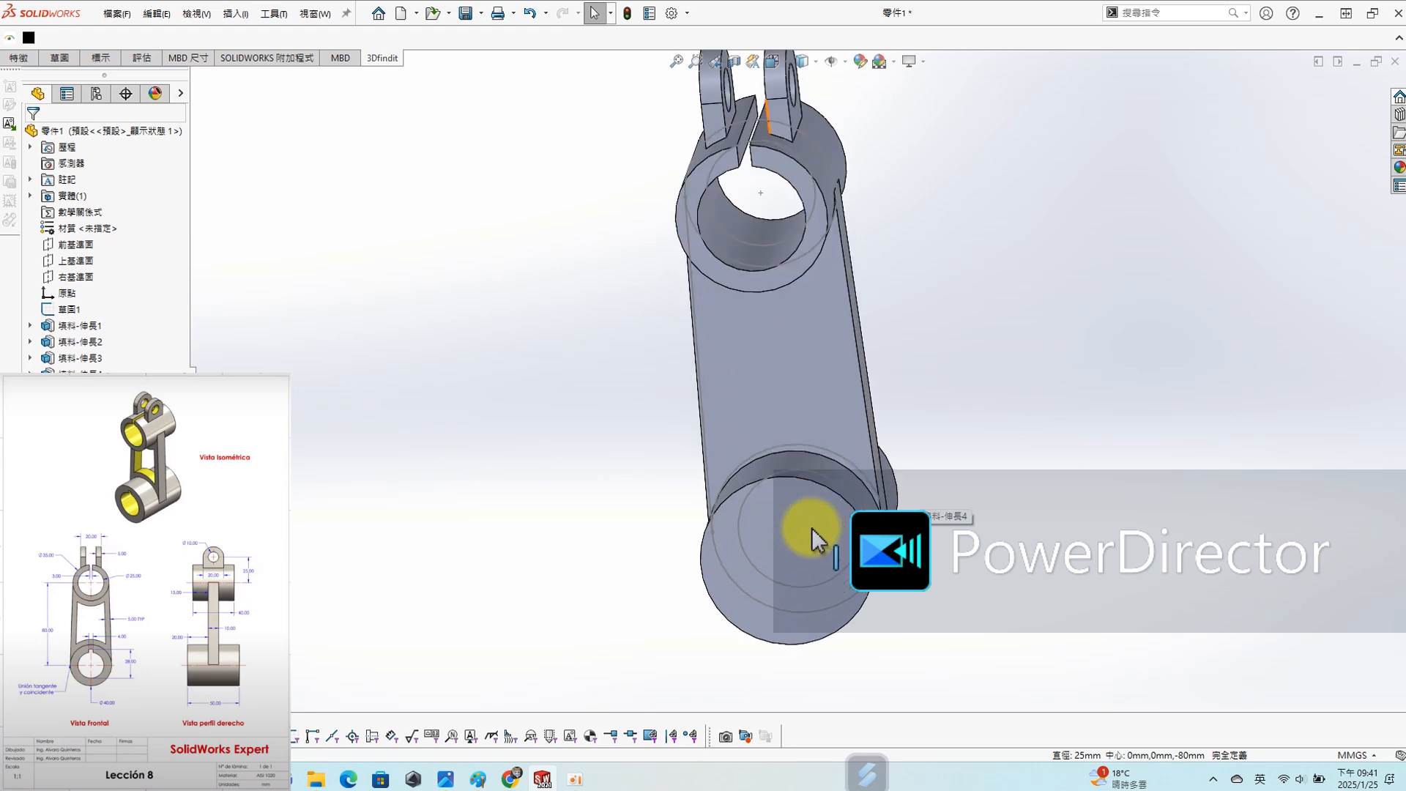
pyautogui.click(66, 259)
pyautogui.click(73, 238)
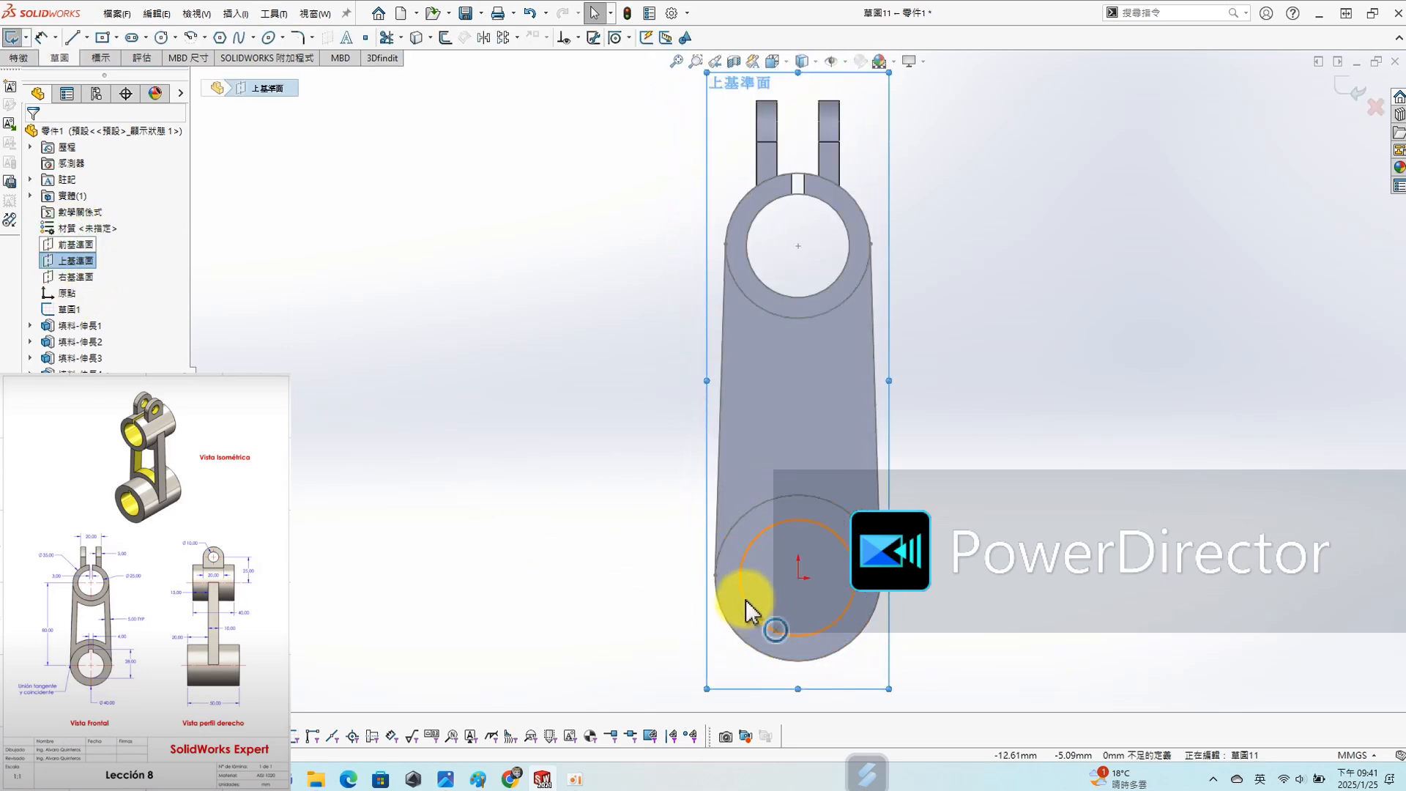
pyautogui.press('s')
pyautogui.click(755, 694)
# - Cut the 28 mm circle as an extruded cut using Through All - Both (完全貫穿 - 兩者) to bore the lower cylinder
pyautogui.press('s')
pyautogui.click(1006, 621)
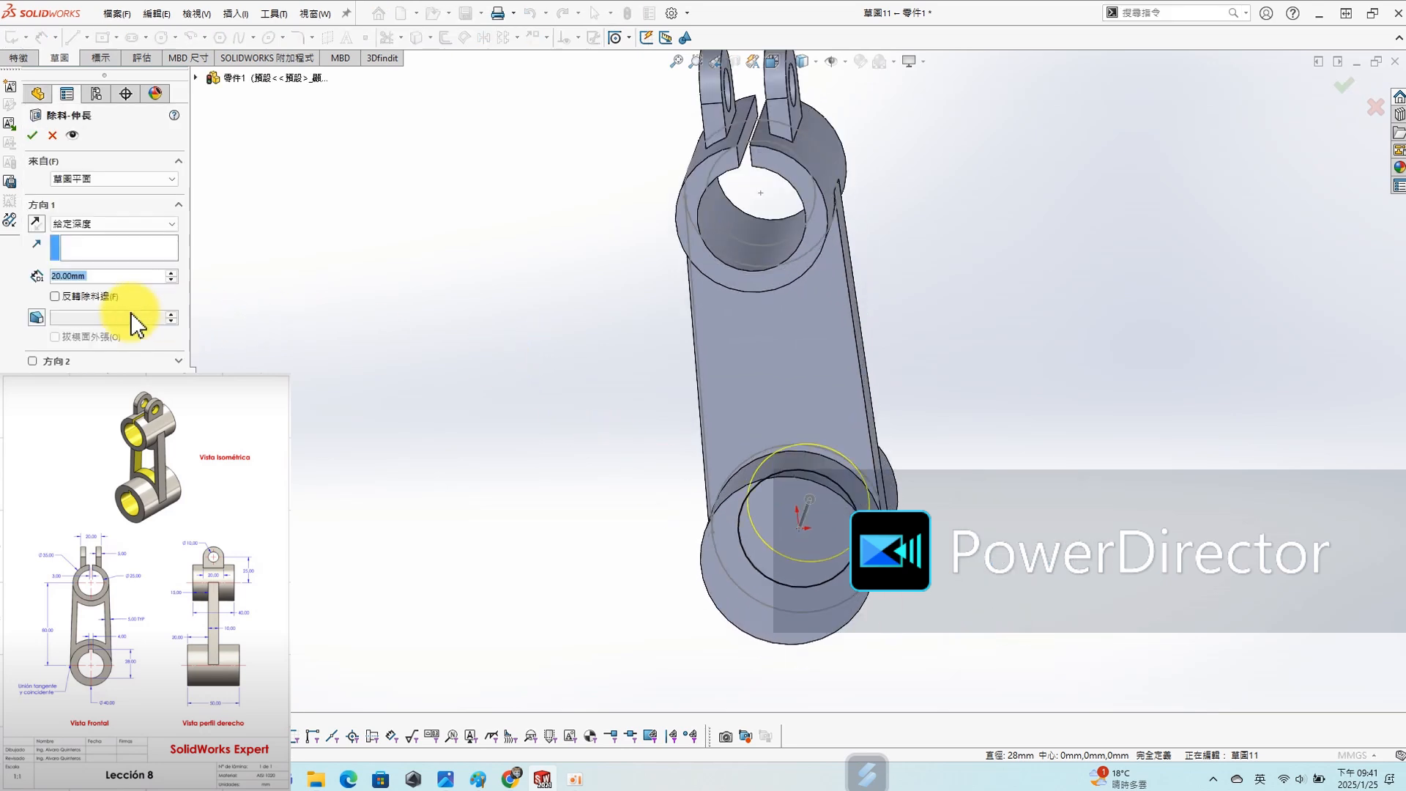
pyautogui.click(114, 224)
pyautogui.click(95, 255)
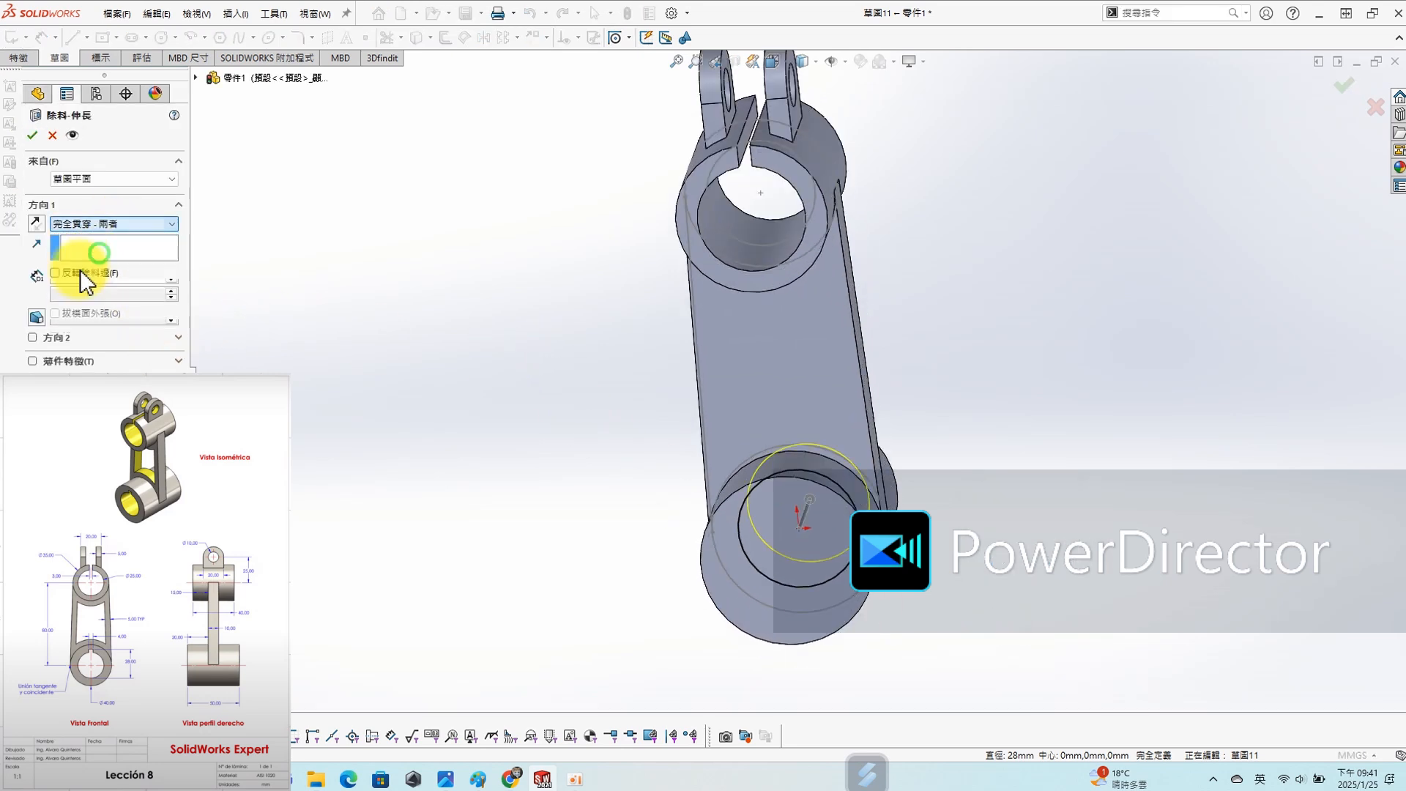
pyautogui.click(31, 136)
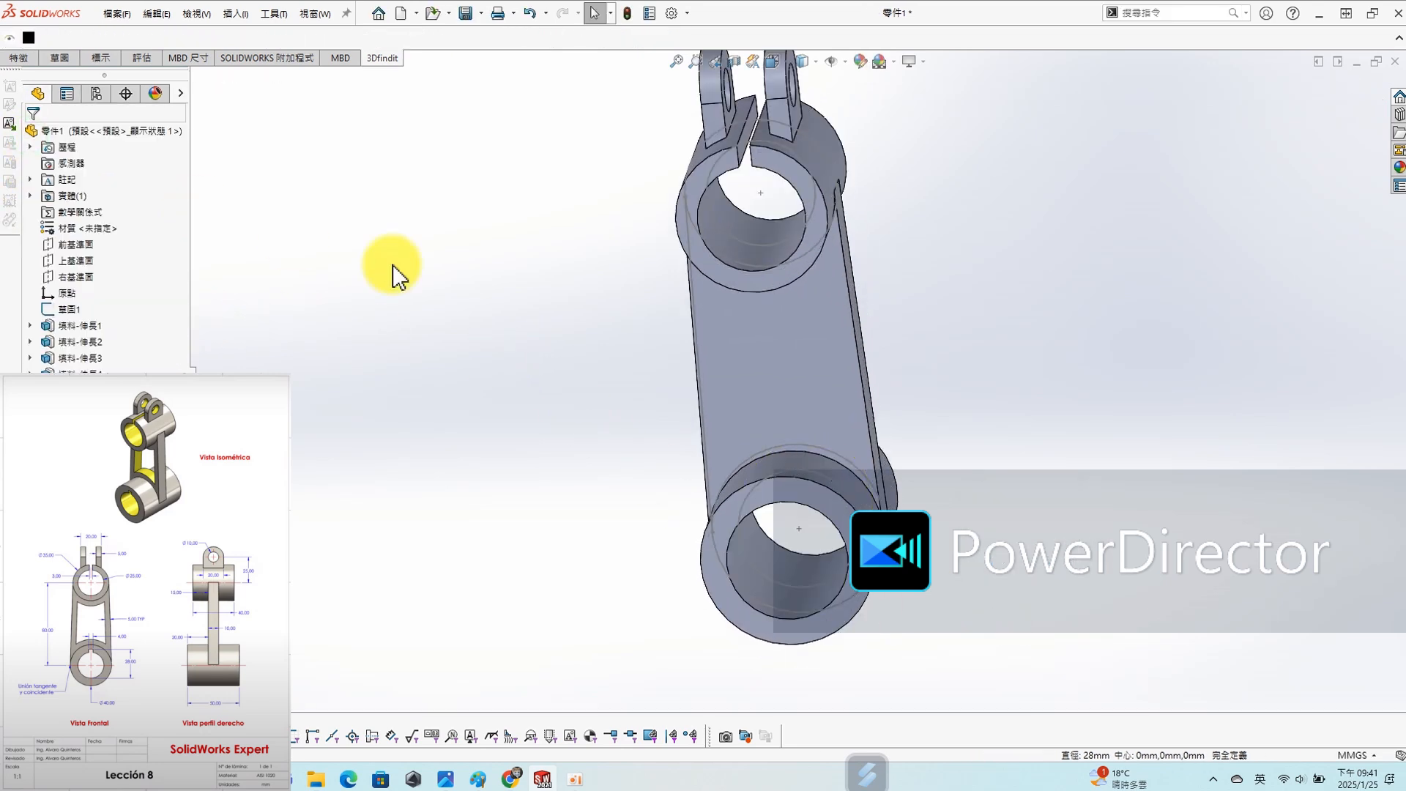
# - Start a sketch on the Top Plane (上基準面) and offset the body face's outline 5 mm inward in one direction only
pyautogui.click(72, 265)
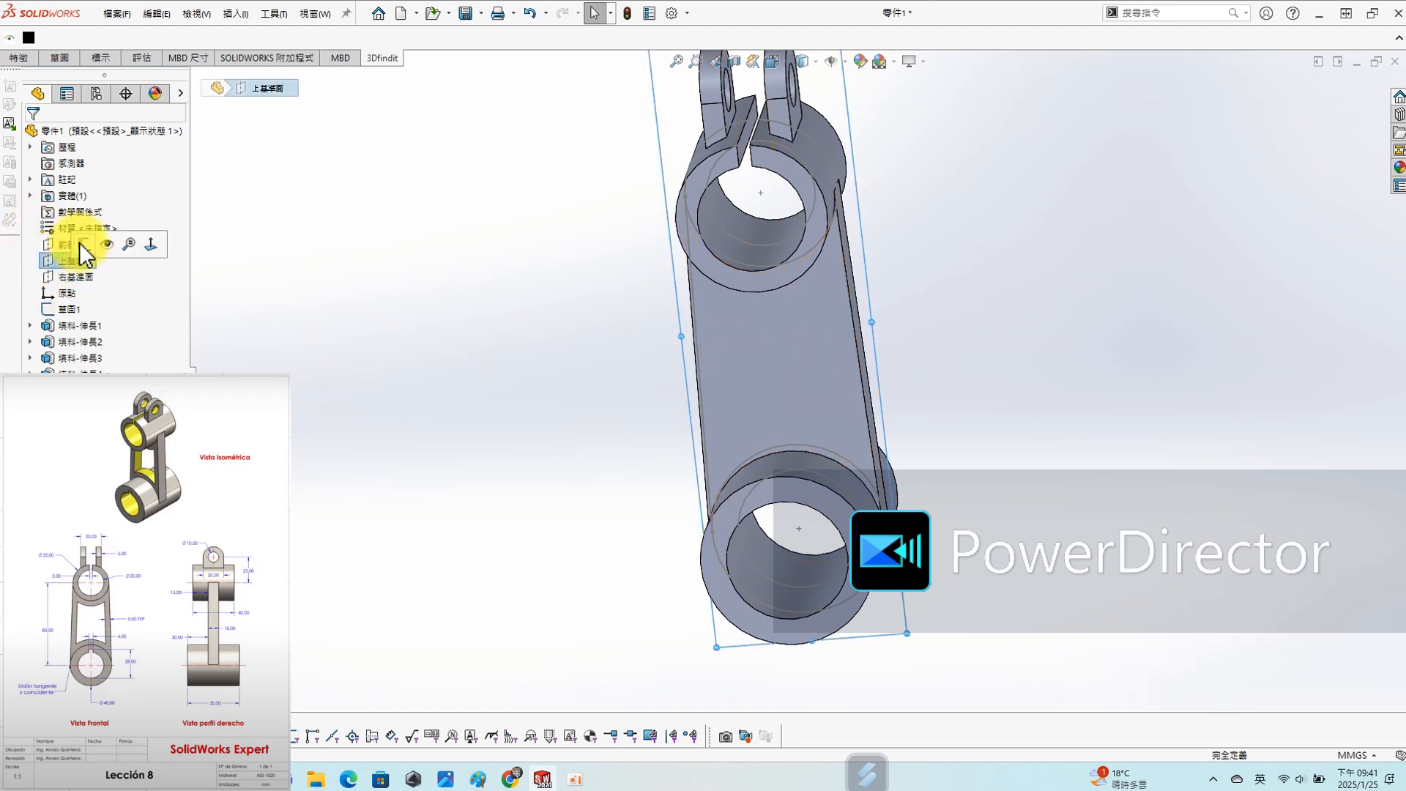
pyautogui.click(80, 246)
pyautogui.click(819, 384)
pyautogui.press('s')
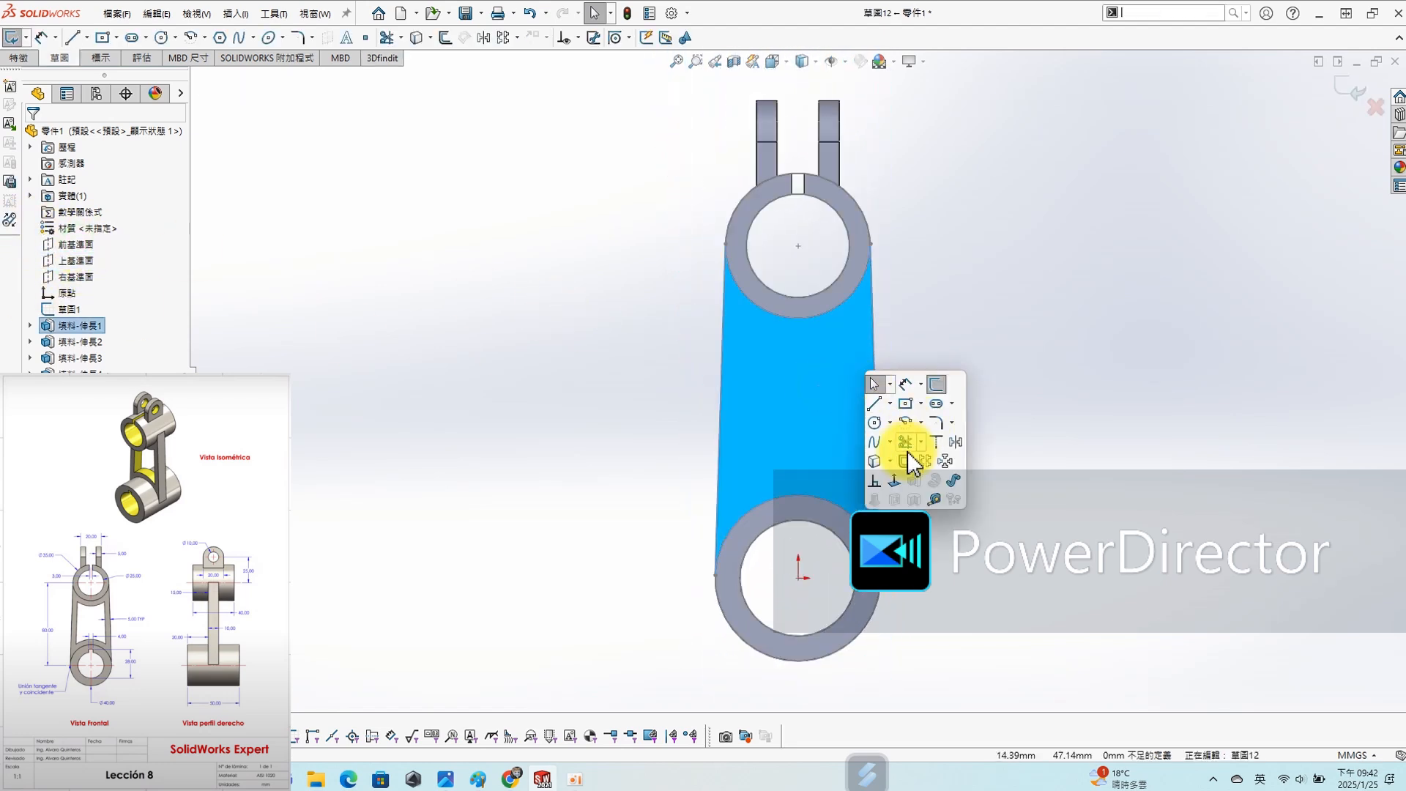
pyautogui.click(906, 462)
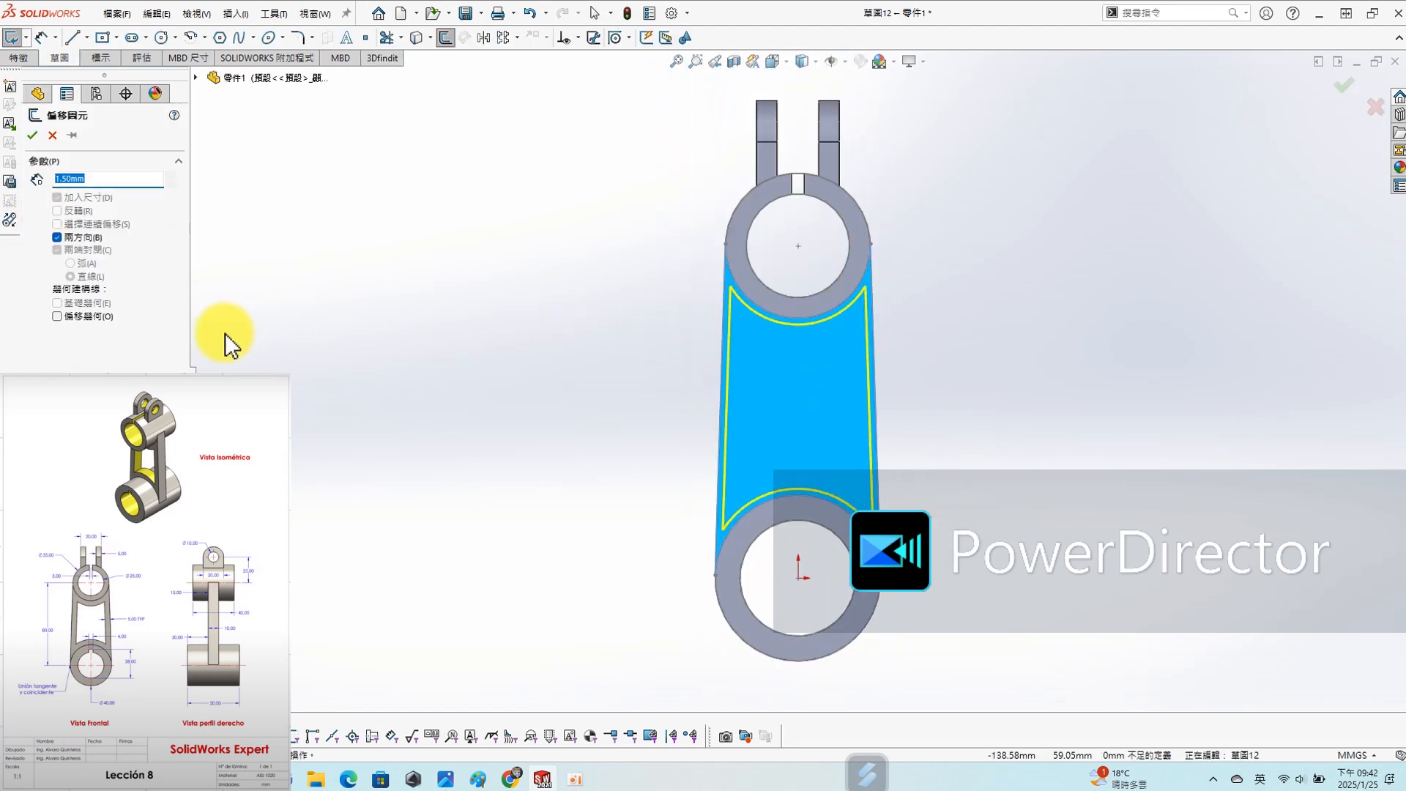
pyautogui.write('5')
pyautogui.press('Return')
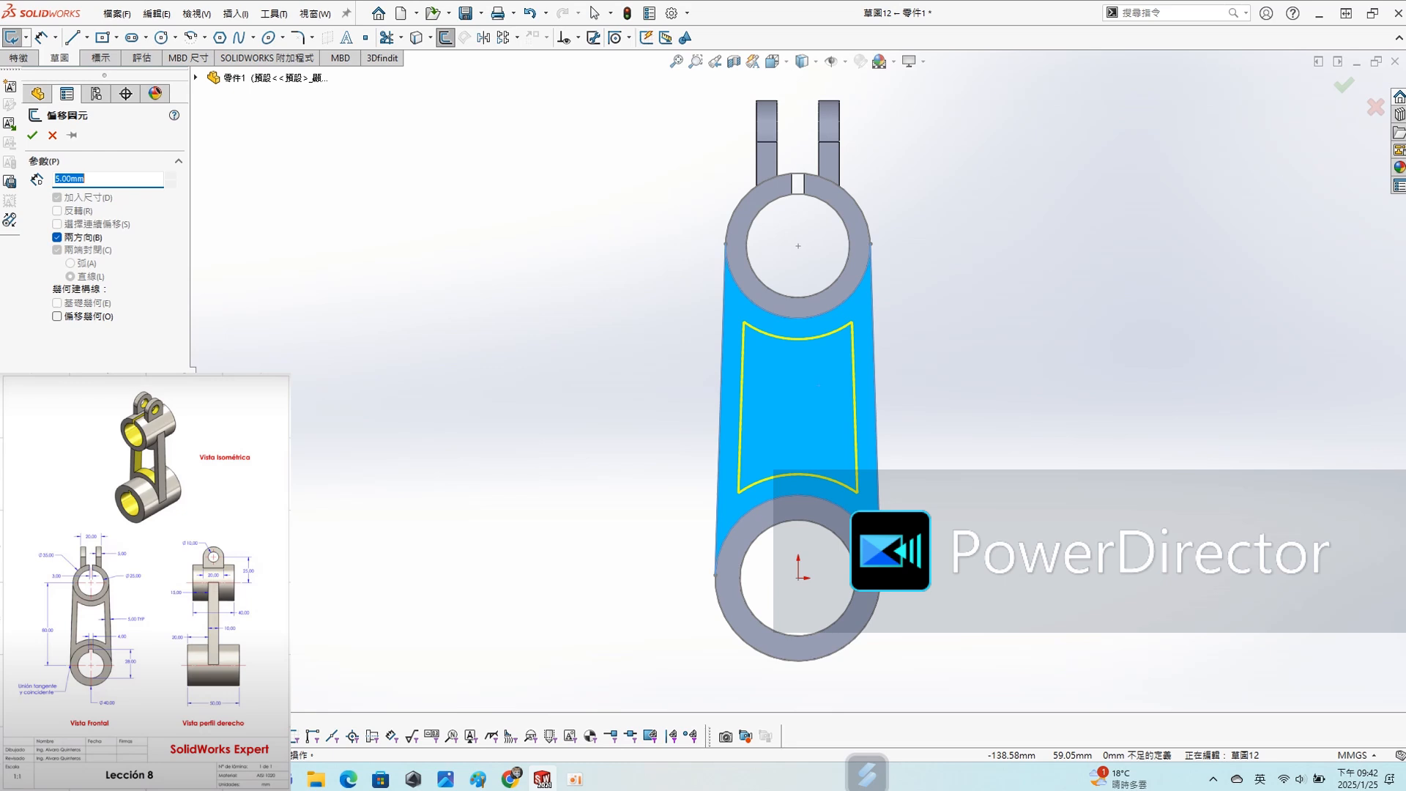
pyautogui.click(37, 138)
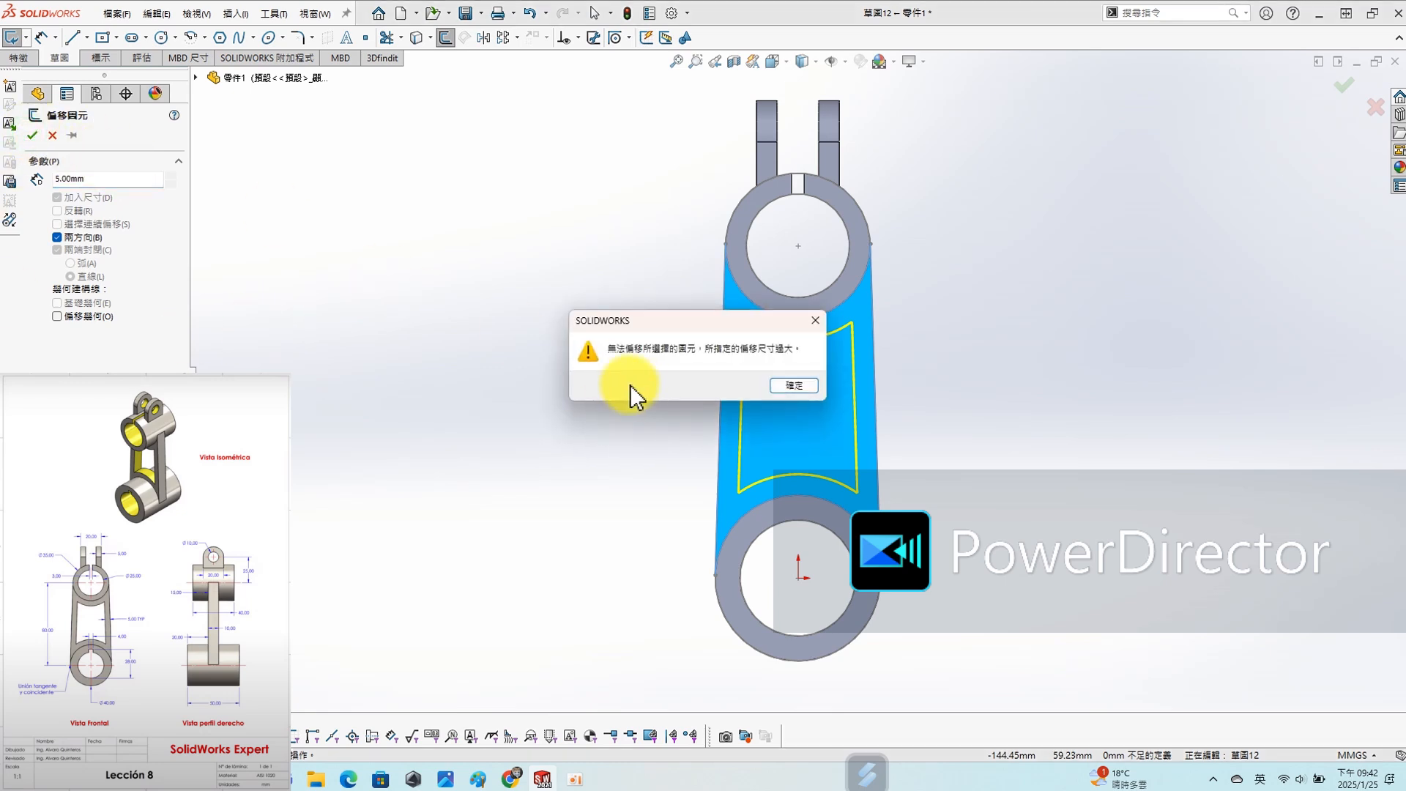
pyautogui.click(794, 386)
pyautogui.click(73, 237)
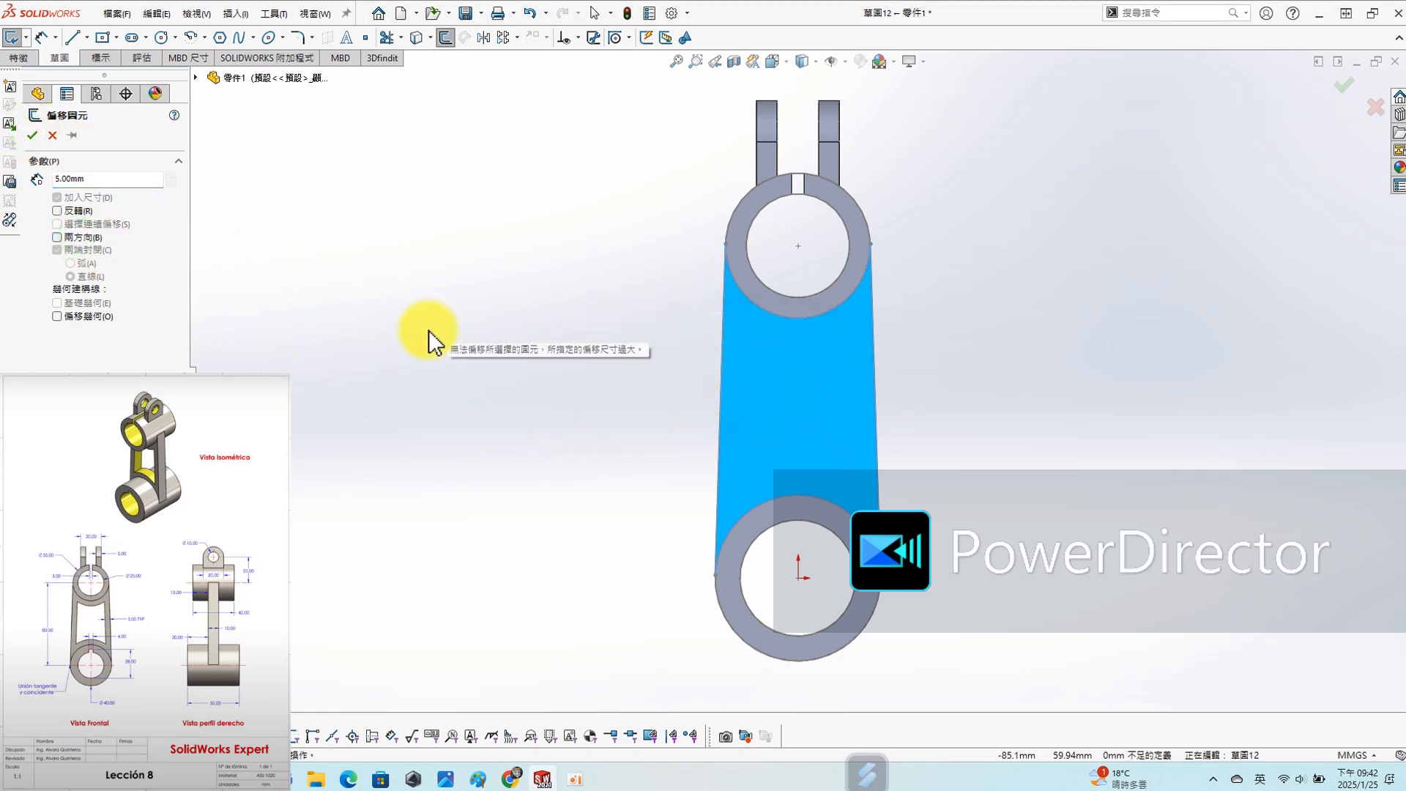
pyautogui.click(32, 136)
# - Cut the offset outline through the body between the cylinders using Through All - Both (完全貫穿 - 兩者)
pyautogui.click(547, 438)
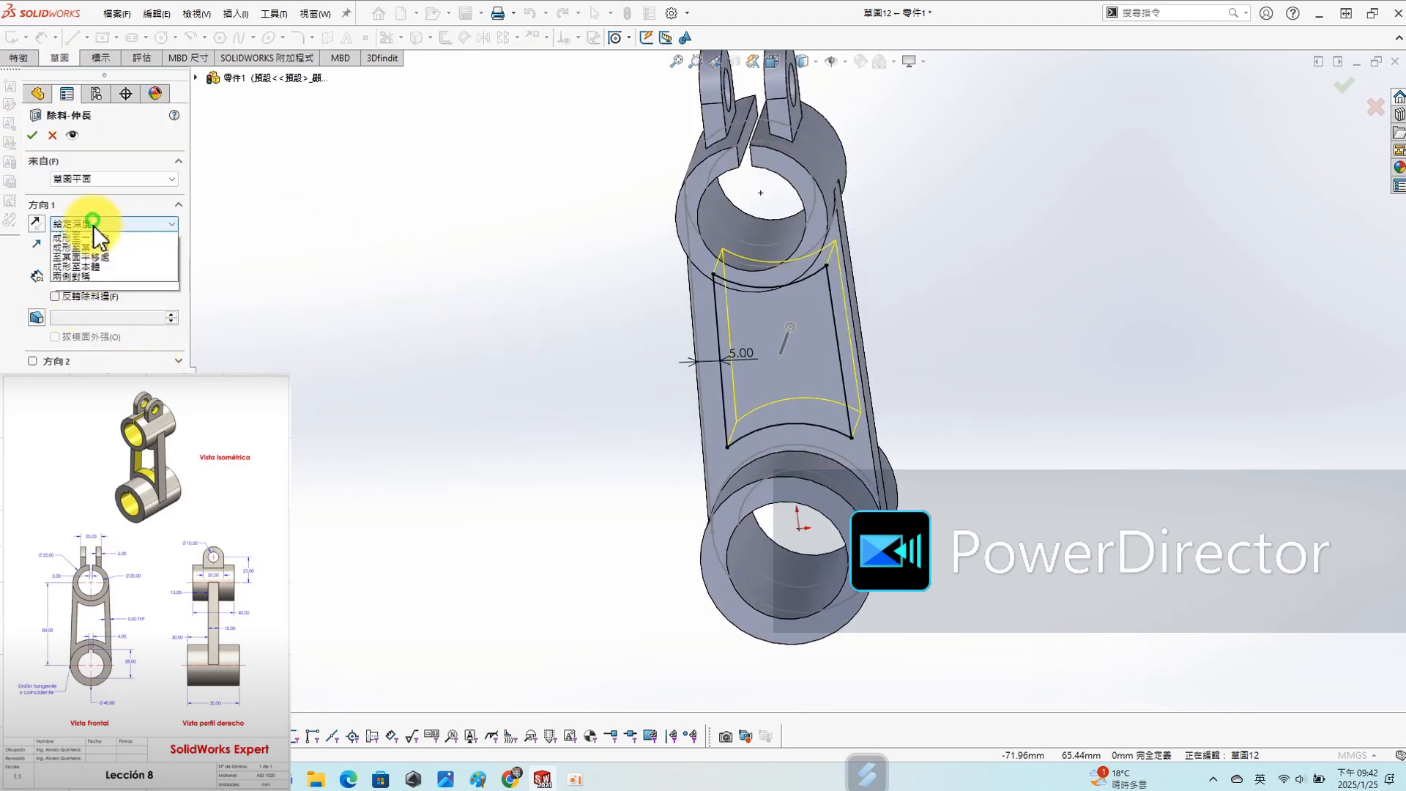
pyautogui.click(118, 256)
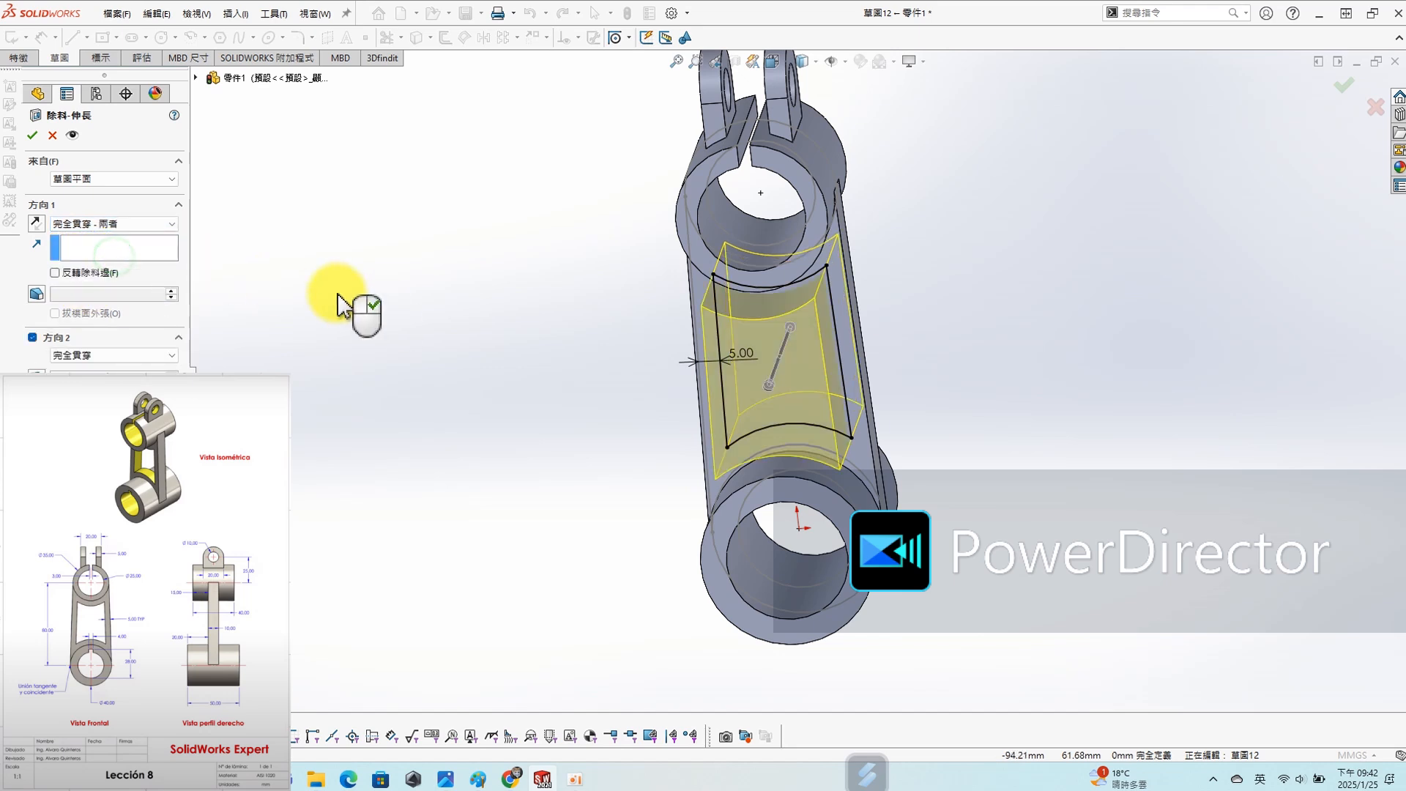
pyautogui.click(32, 135)
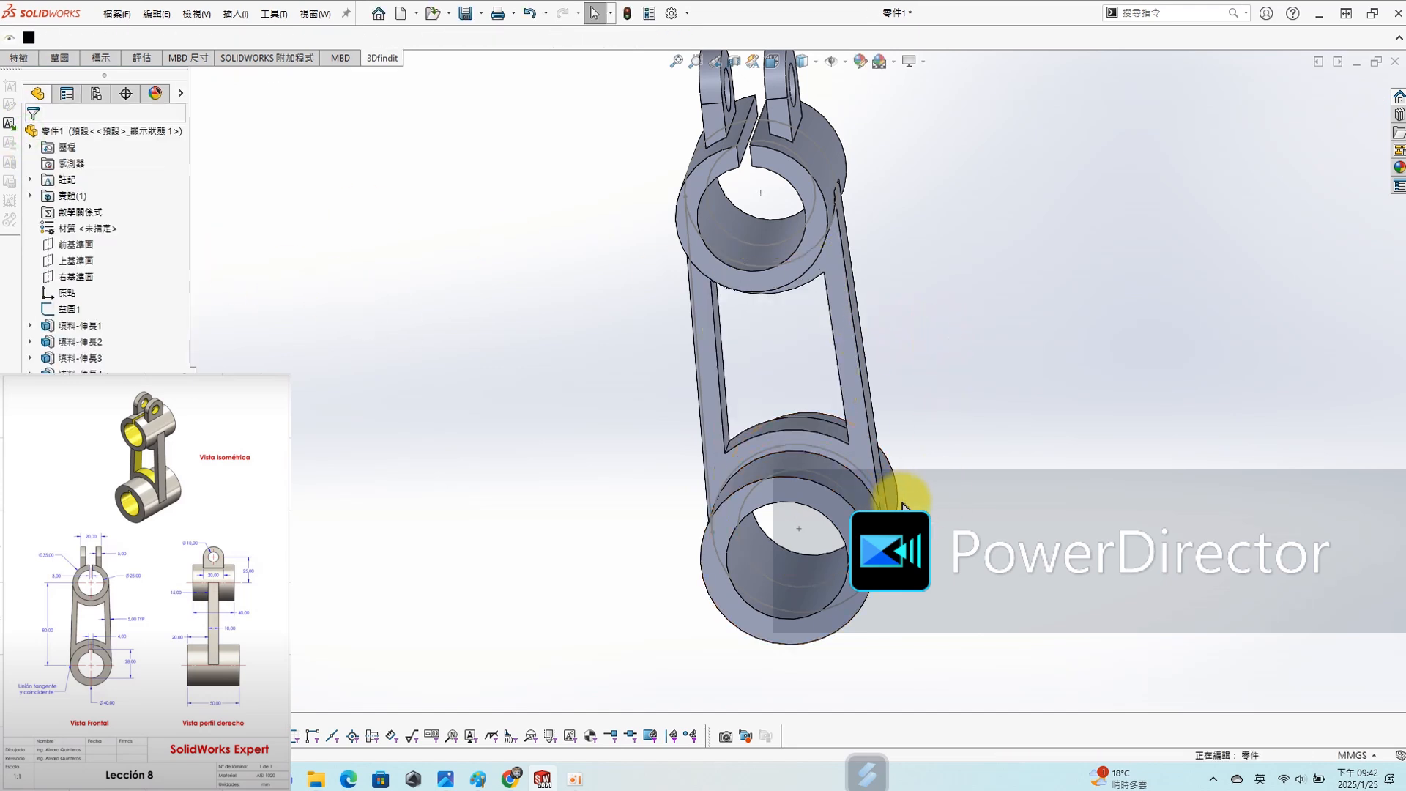
# - Start a sketch on the Top Plane (上基準面) and draw a vertical centerline about 17 mm long upward from the origin
pyautogui.scroll(-2, 908, 504)
pyautogui.click(72, 260)
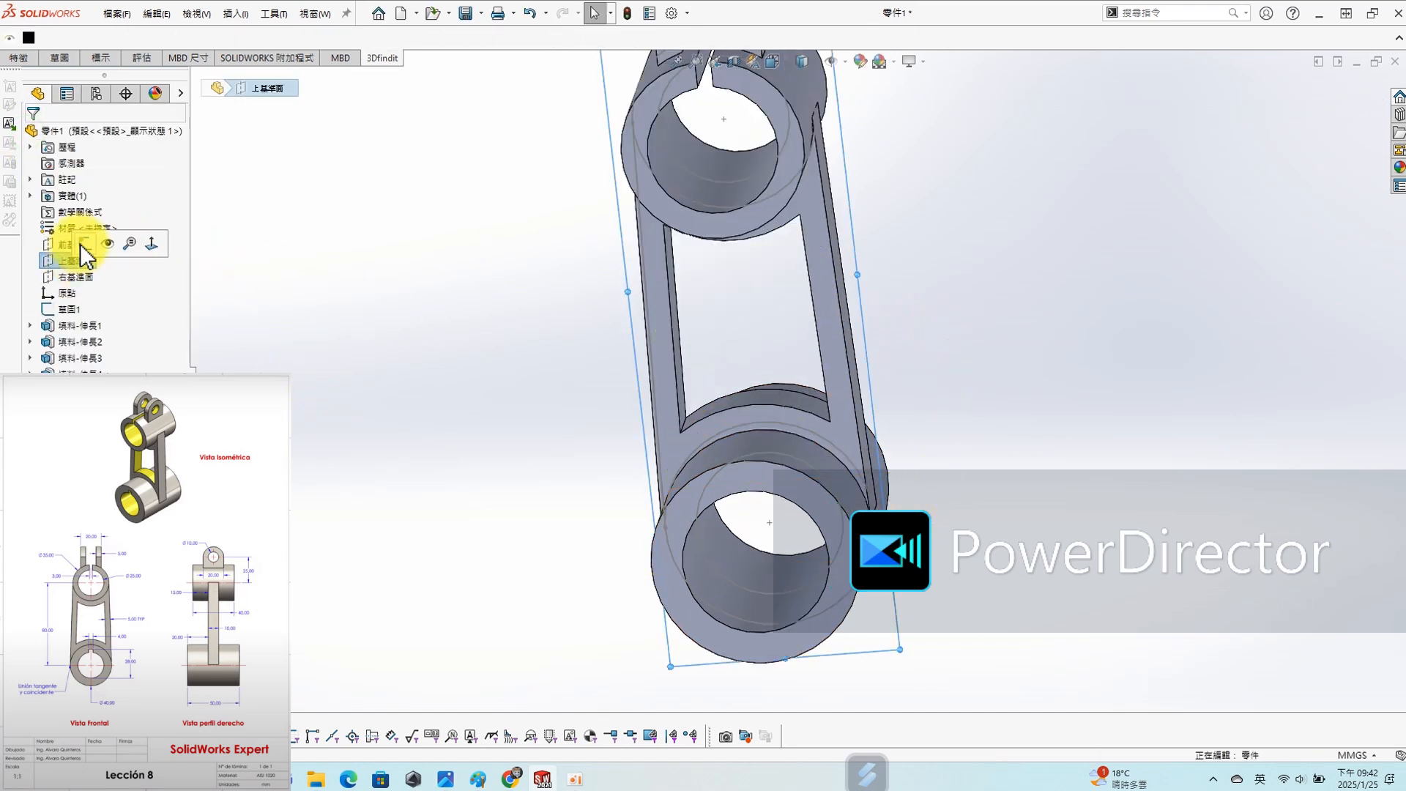
pyautogui.click(124, 243)
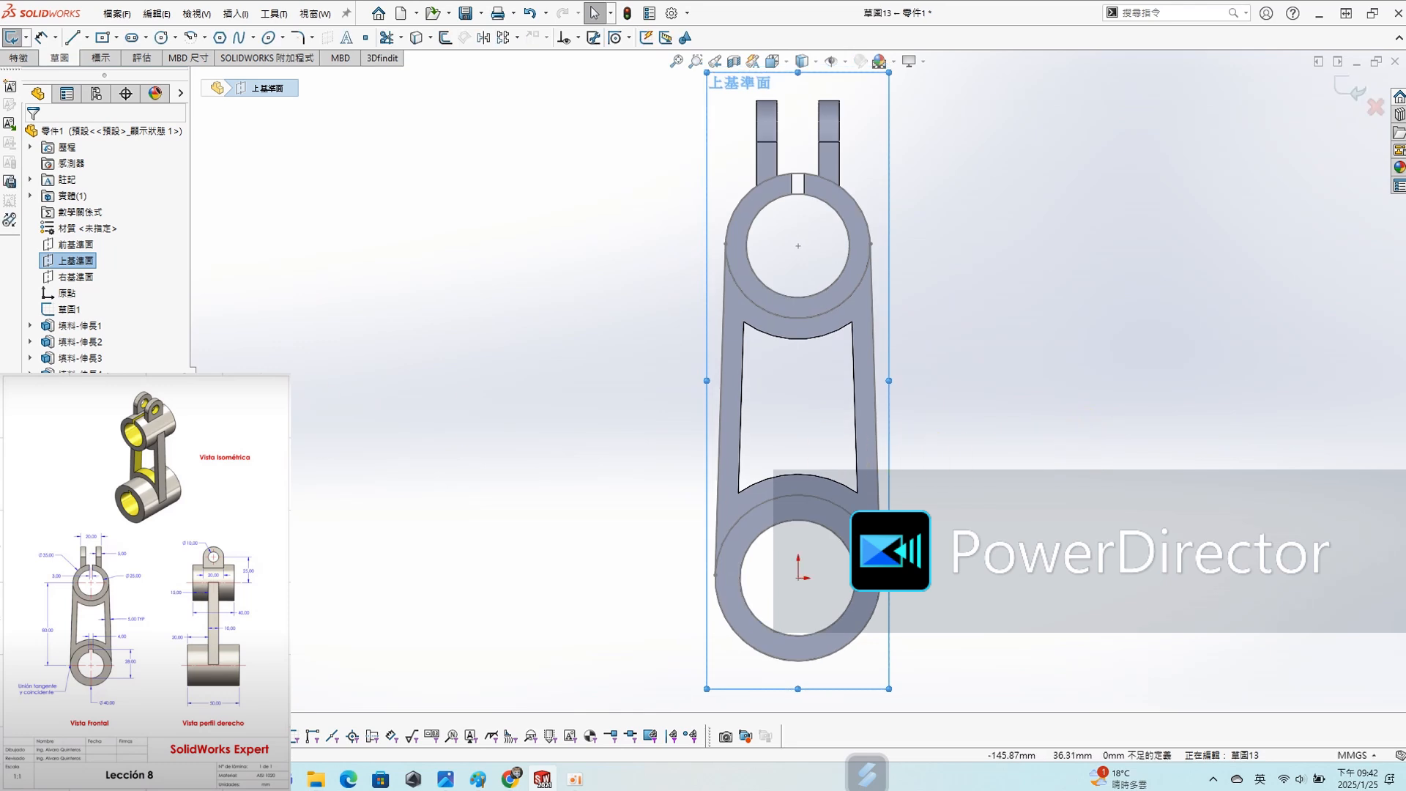
pyautogui.click(1119, 554)
pyautogui.scroll(-2, 929, 540)
pyautogui.press('s')
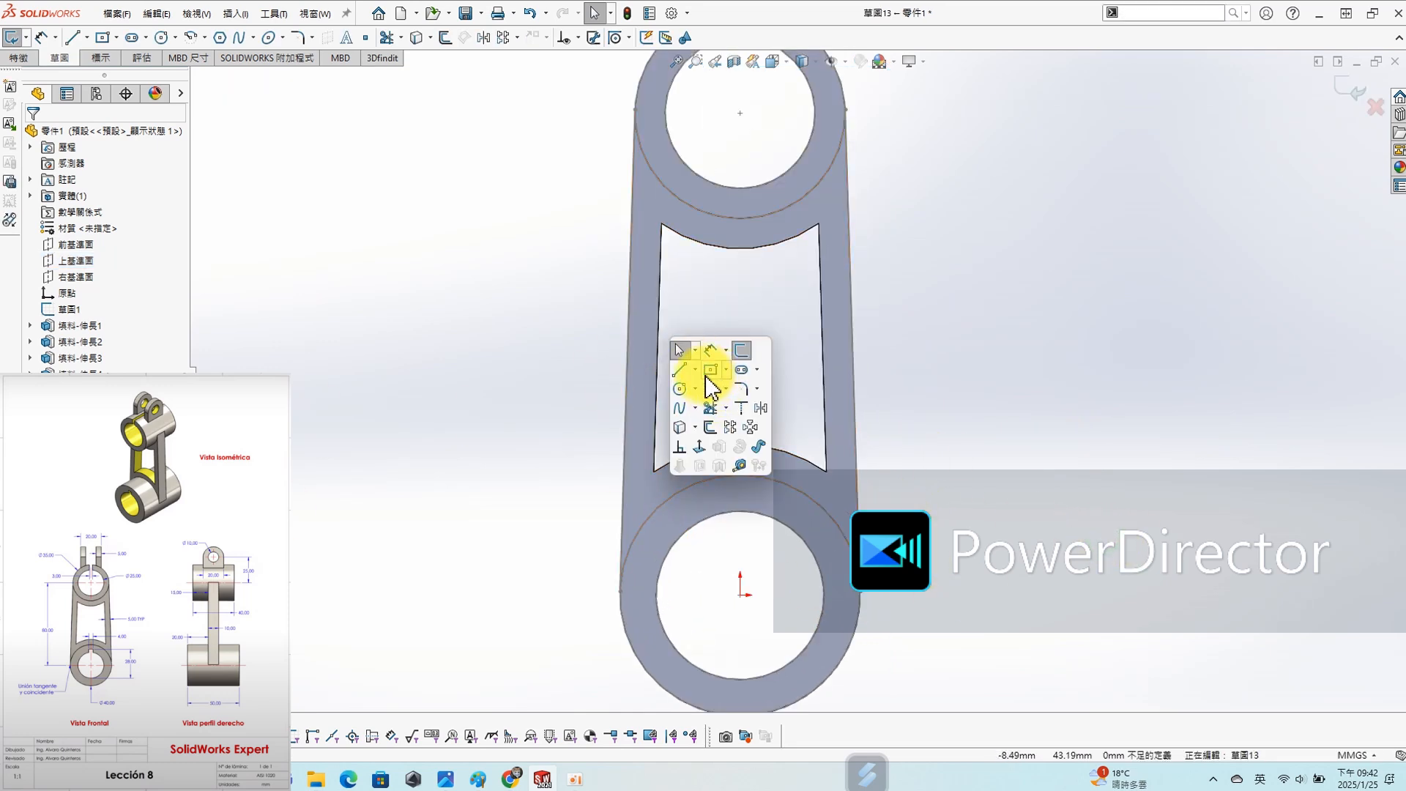
pyautogui.click(696, 370)
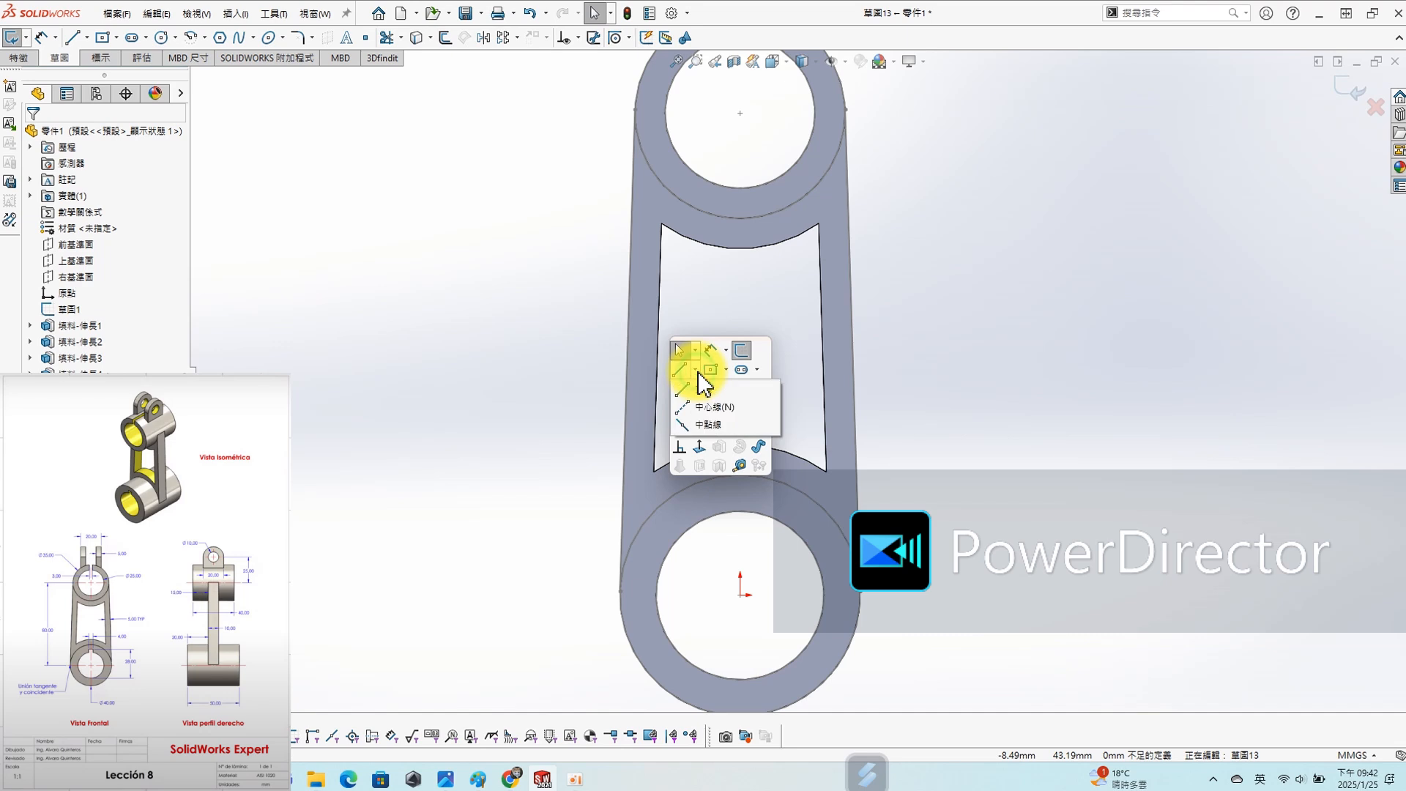
pyautogui.click(685, 406)
pyautogui.click(740, 594)
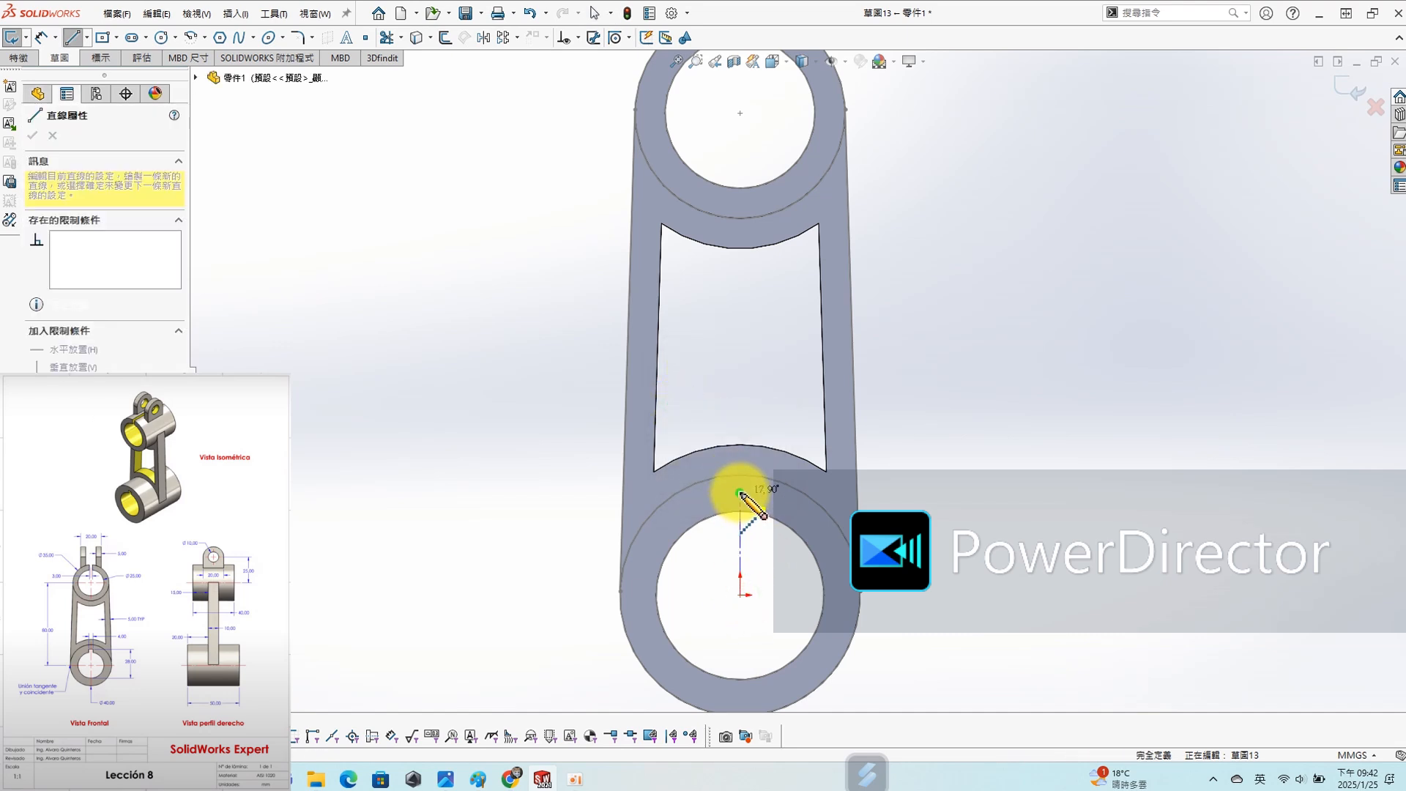
pyautogui.click(741, 493)
pyautogui.press('Escape')
# - Dimension the lower bore's circle to the centerline's upper endpoint, changing the arc condition to measure from the circle's lowest point
pyautogui.press('s')
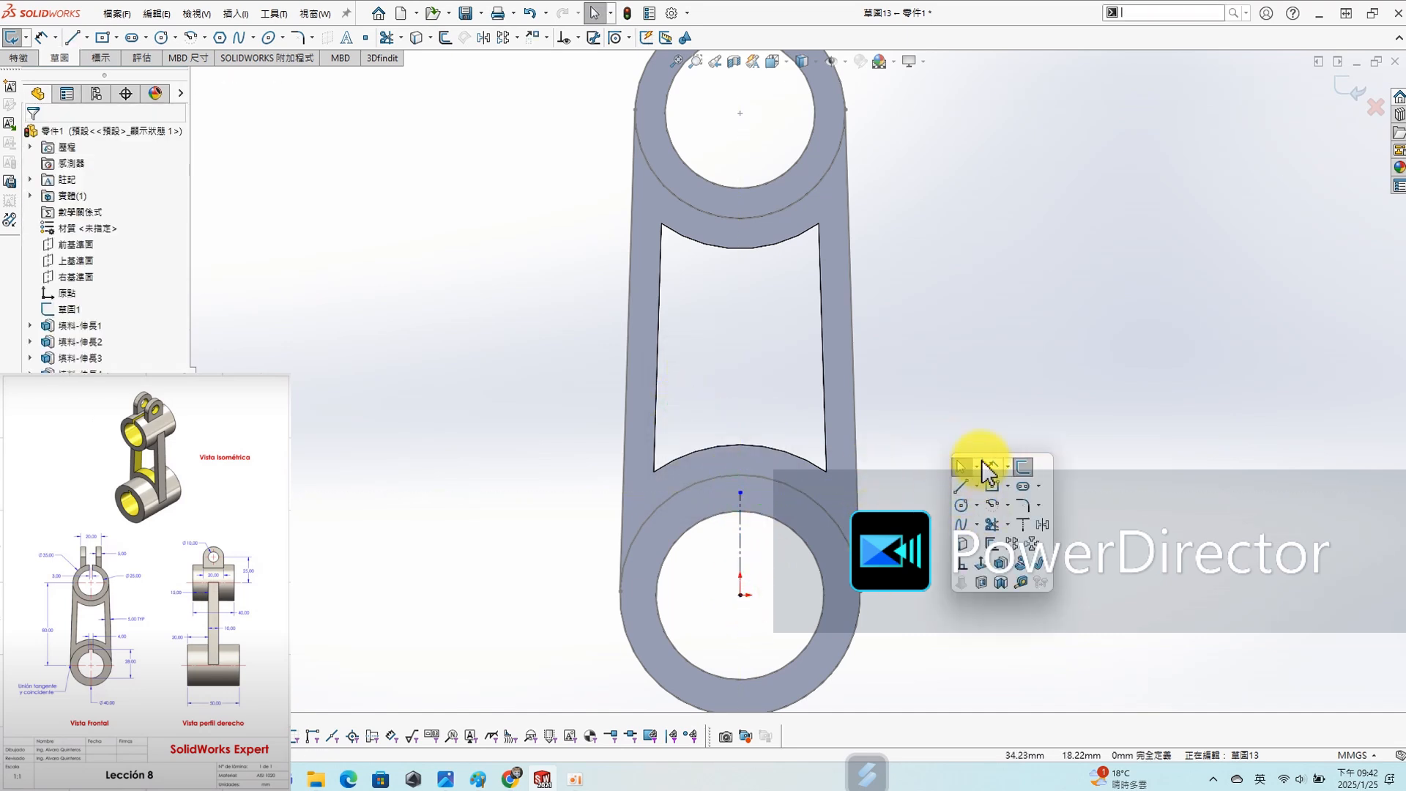
pyautogui.click(984, 464)
pyautogui.click(763, 674)
pyautogui.click(742, 492)
pyautogui.click(935, 545)
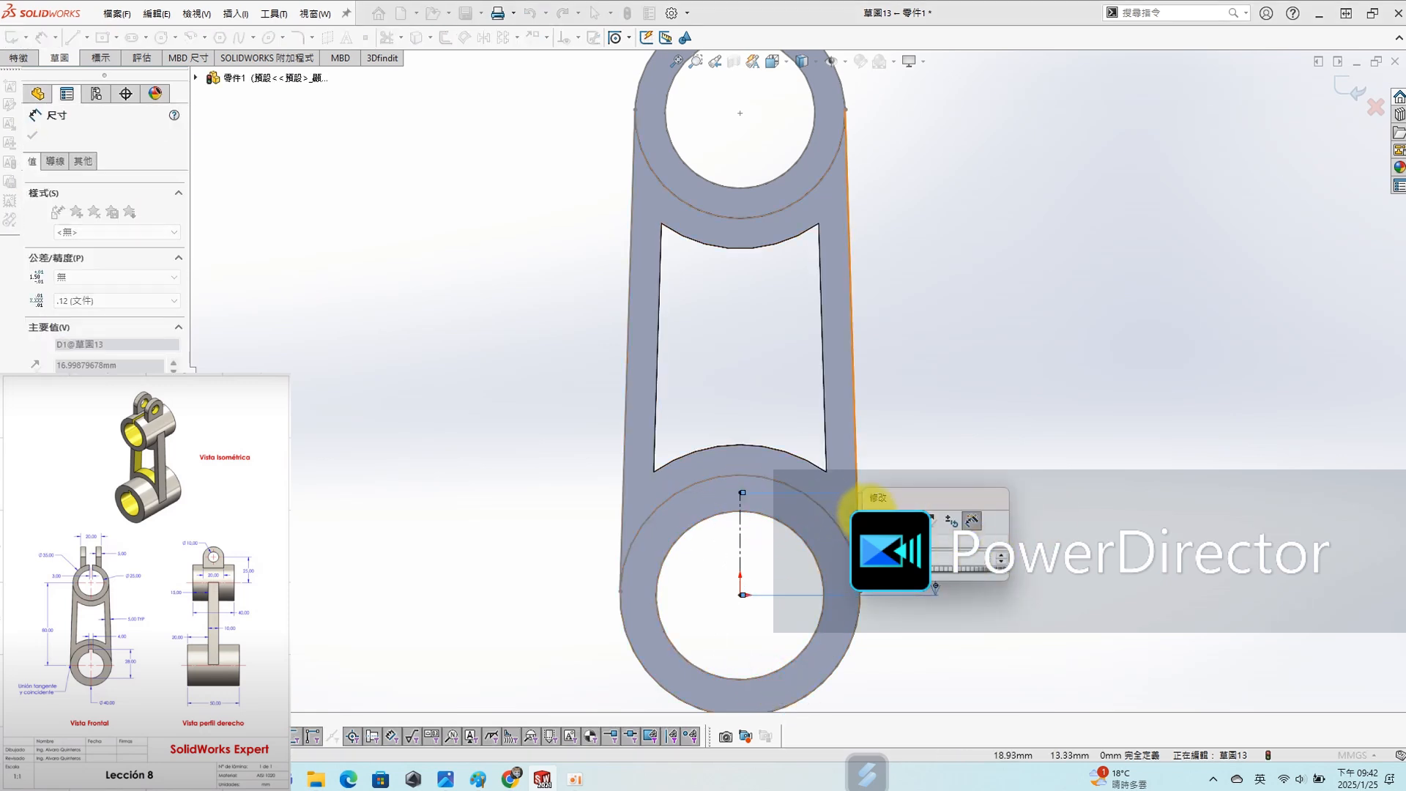
pyautogui.click(106, 343)
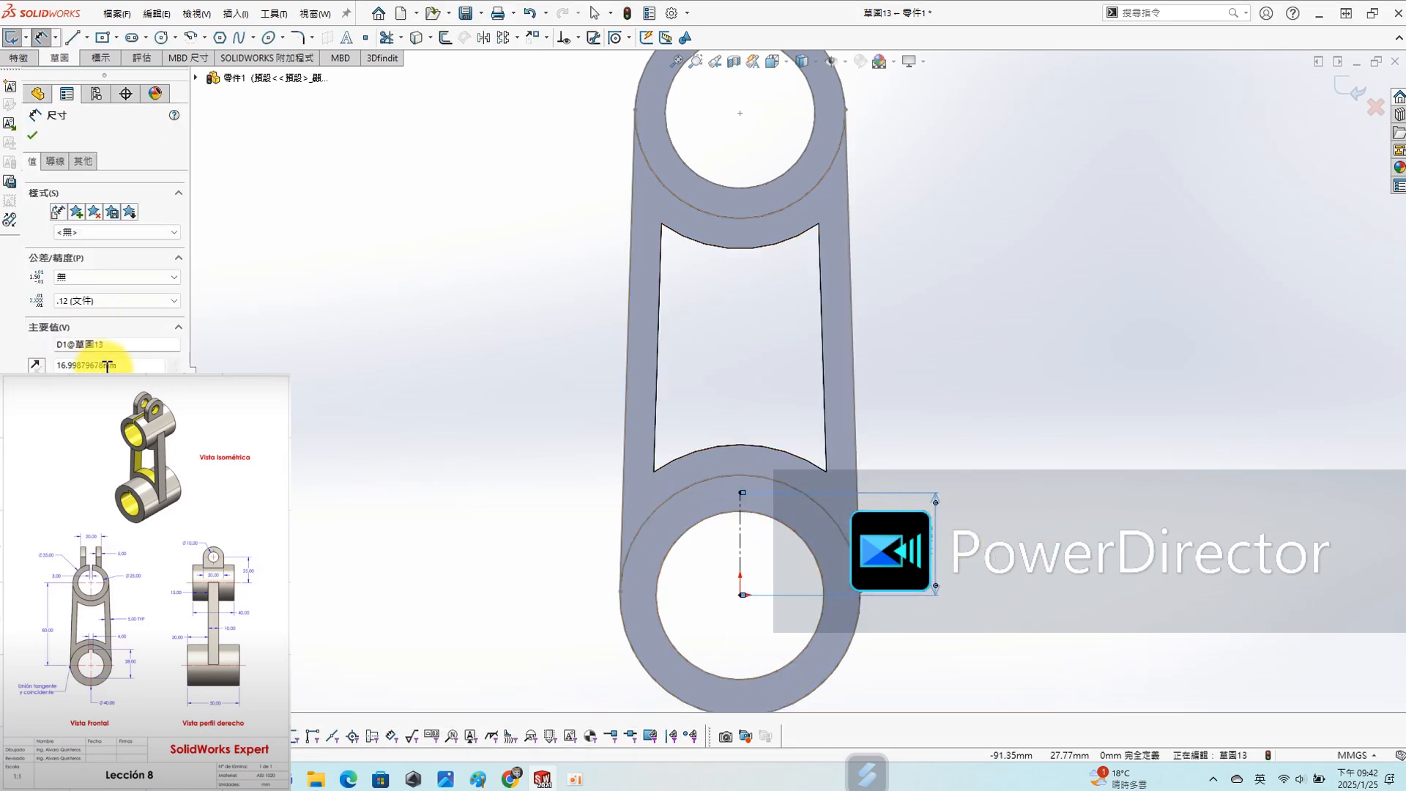
pyautogui.click(55, 161)
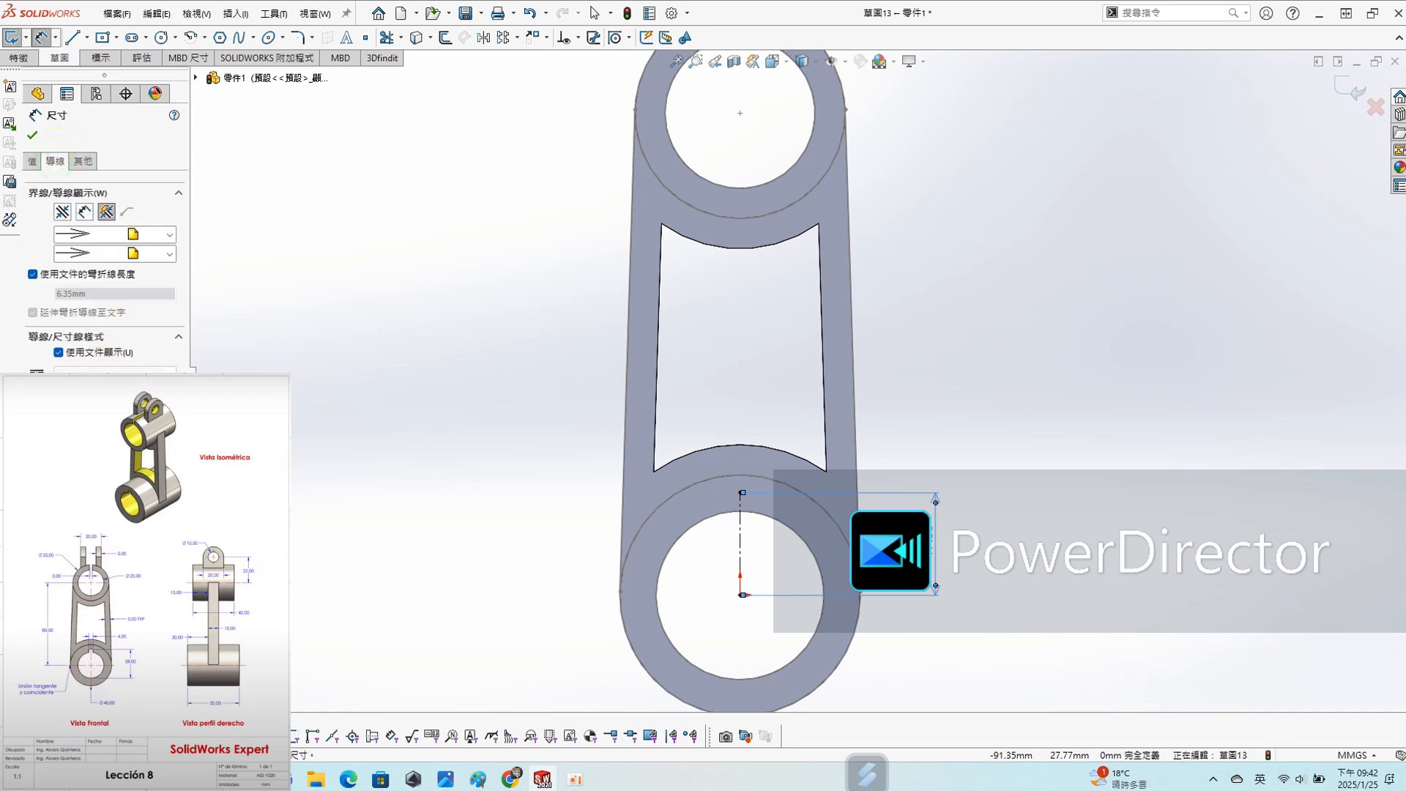
pyautogui.click(33, 134)
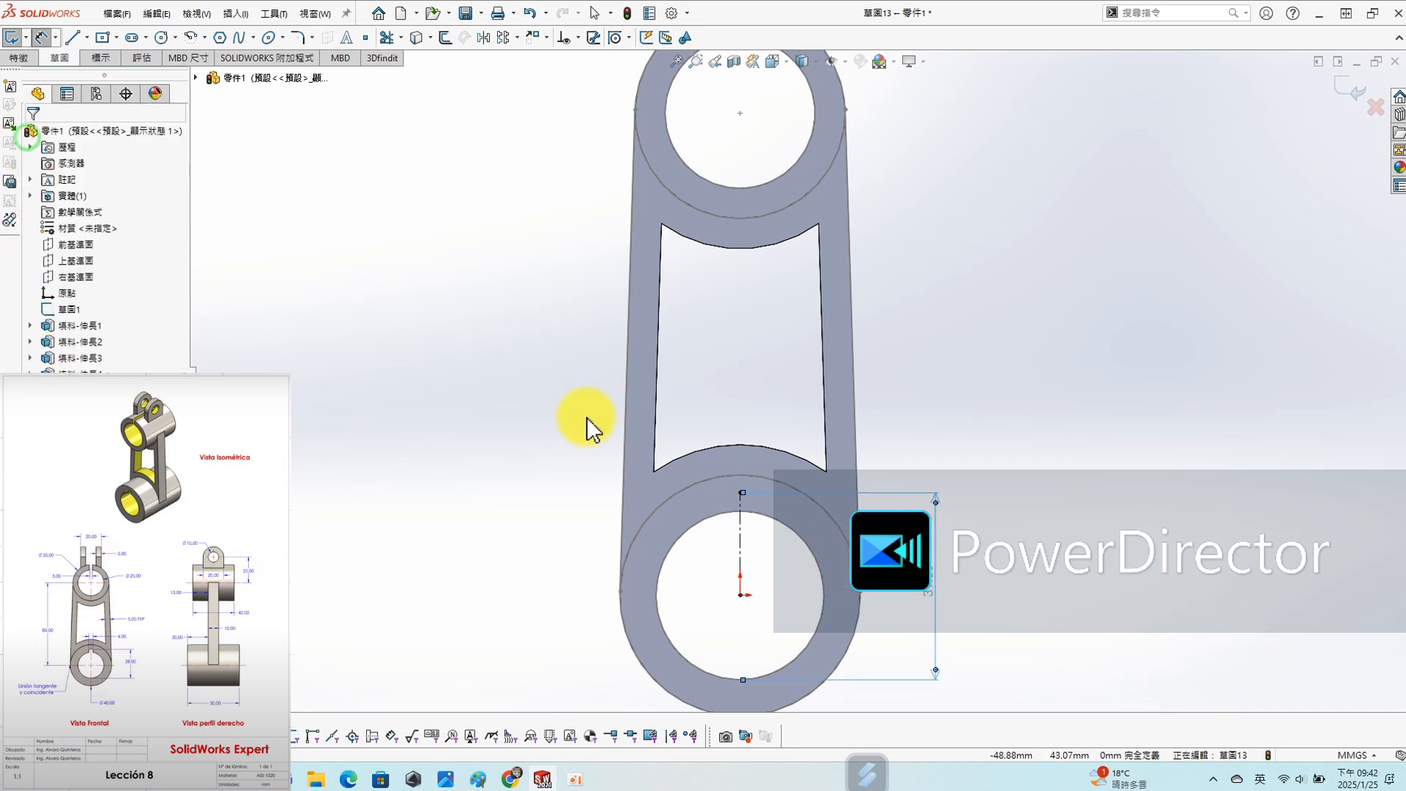
# - Set the vertical distance from the lower bore's lowest point to the centerline's upper end to 28 mm
pyautogui.click(930, 590)
pyautogui.write('28')
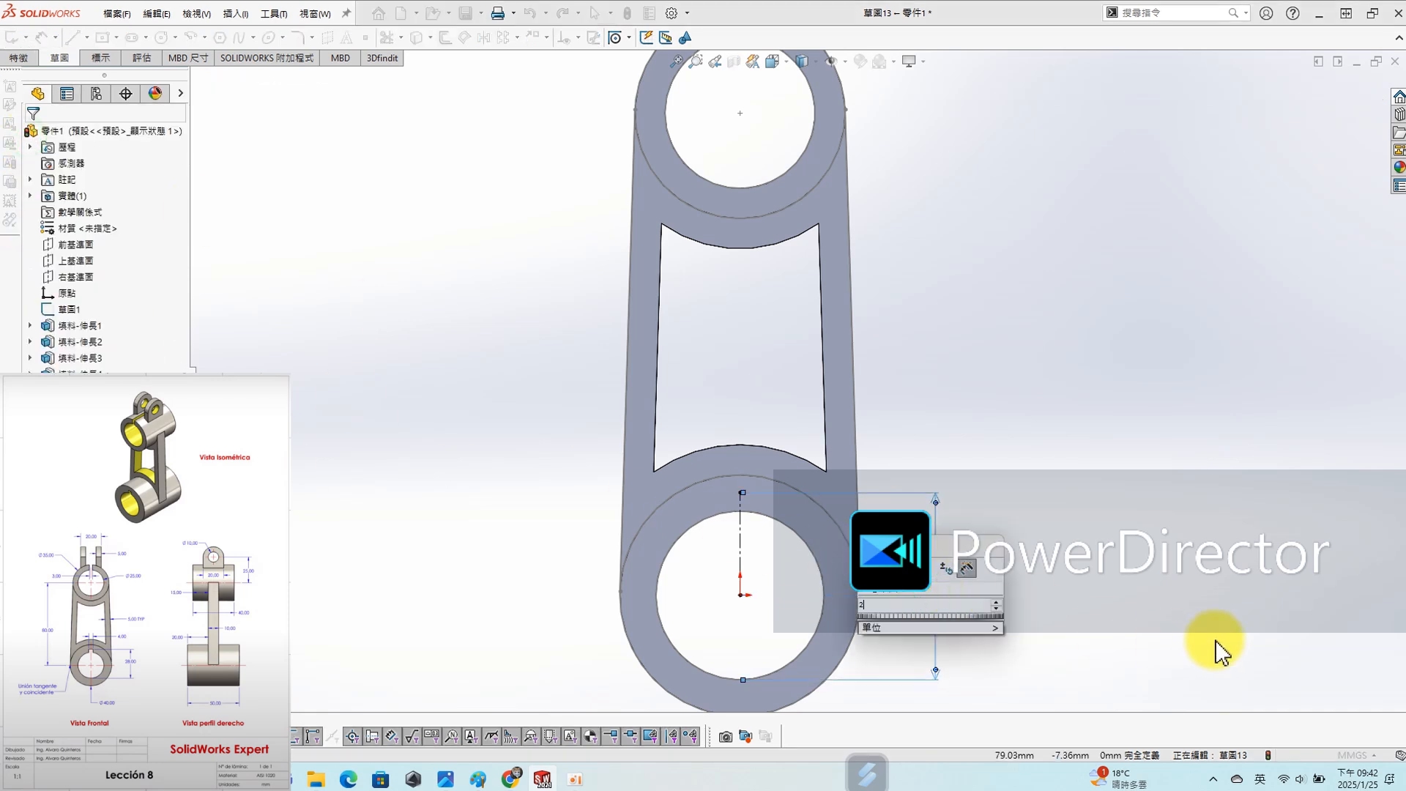
pyautogui.press('Return')
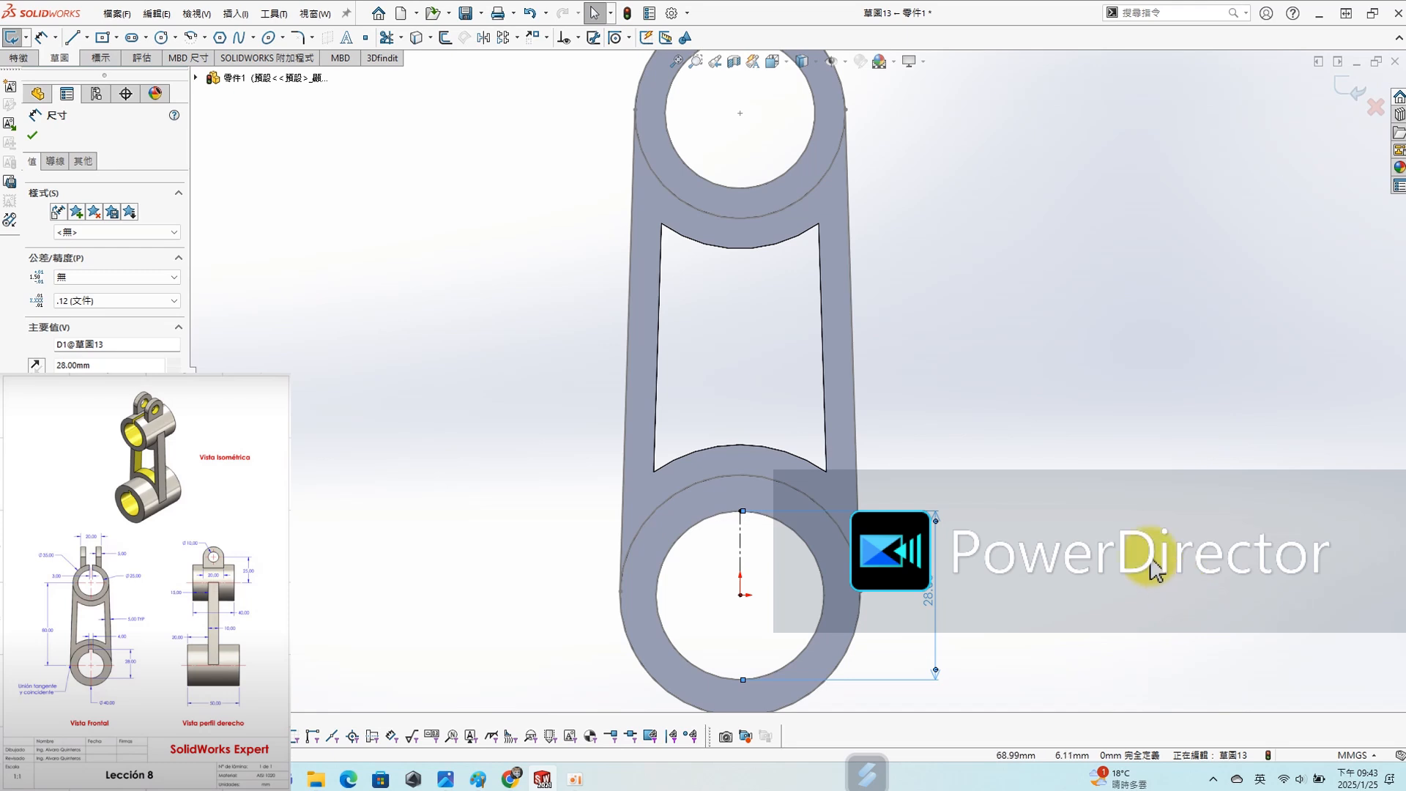
# - Discard the keyway sketch and leave it without keeping the centerline and its dimension
pyautogui.click(1084, 509)
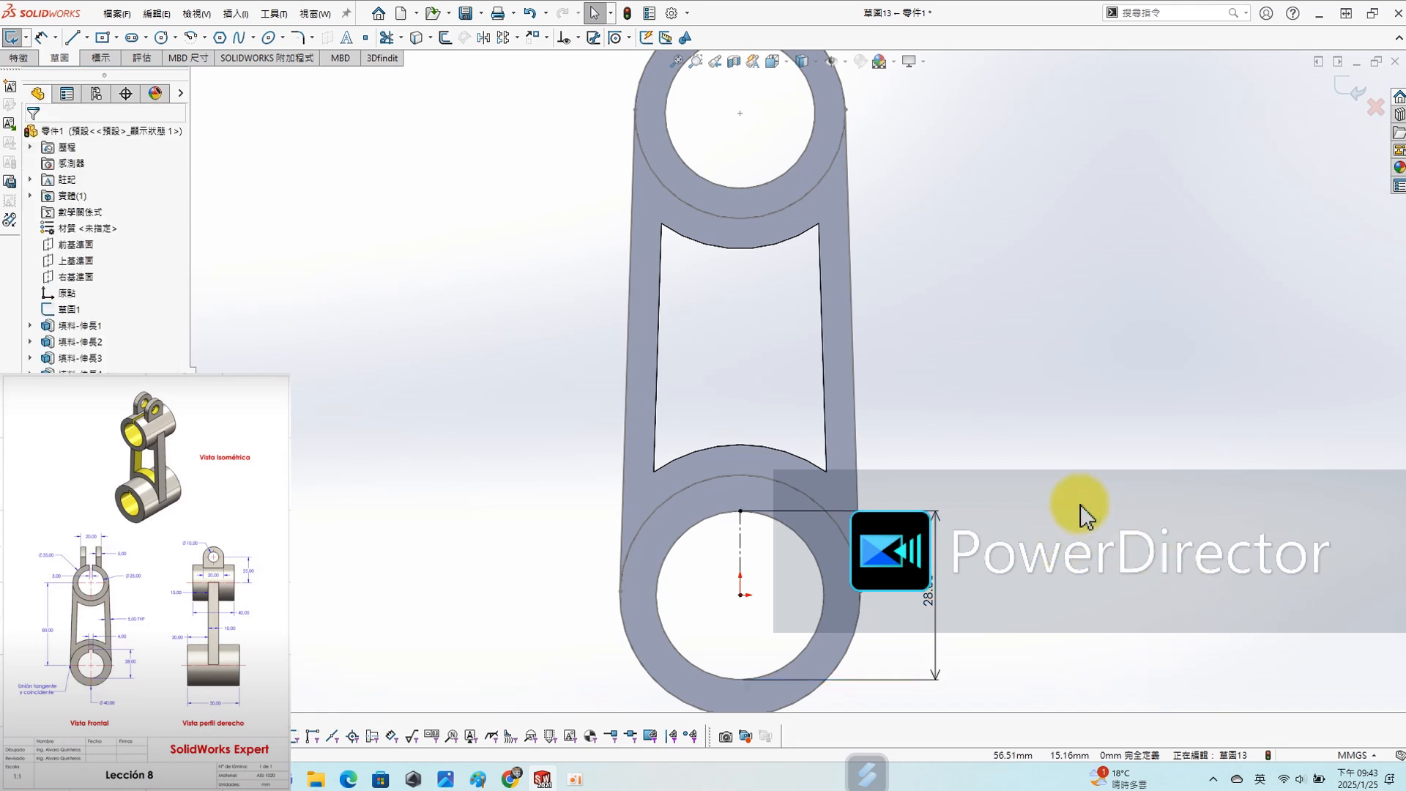
pyautogui.click(1384, 115)
pyautogui.click(728, 394)
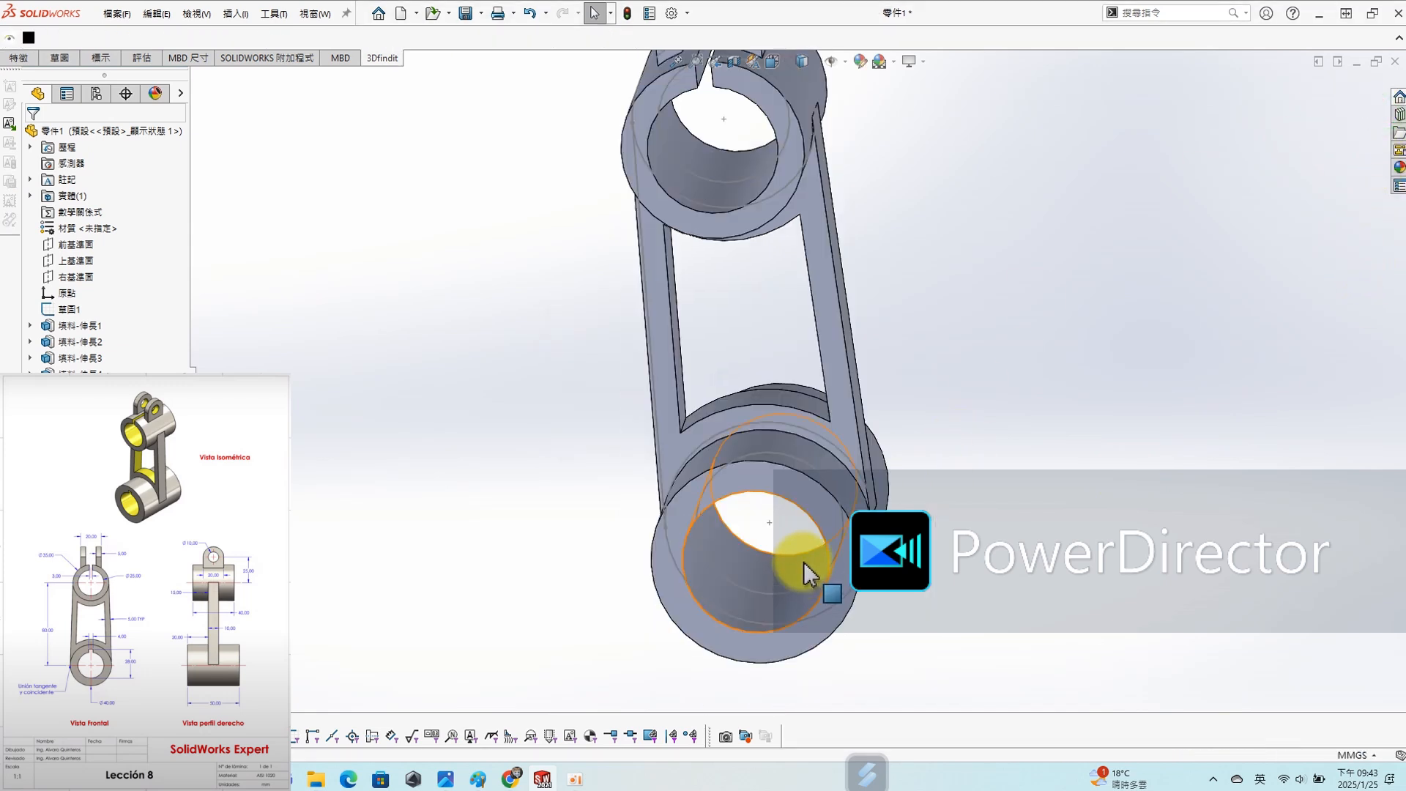
# - Edit the base sketch (草圖1) and set the diameter of the lower cylinder's inner circle to 25 mm
pyautogui.click(61, 309)
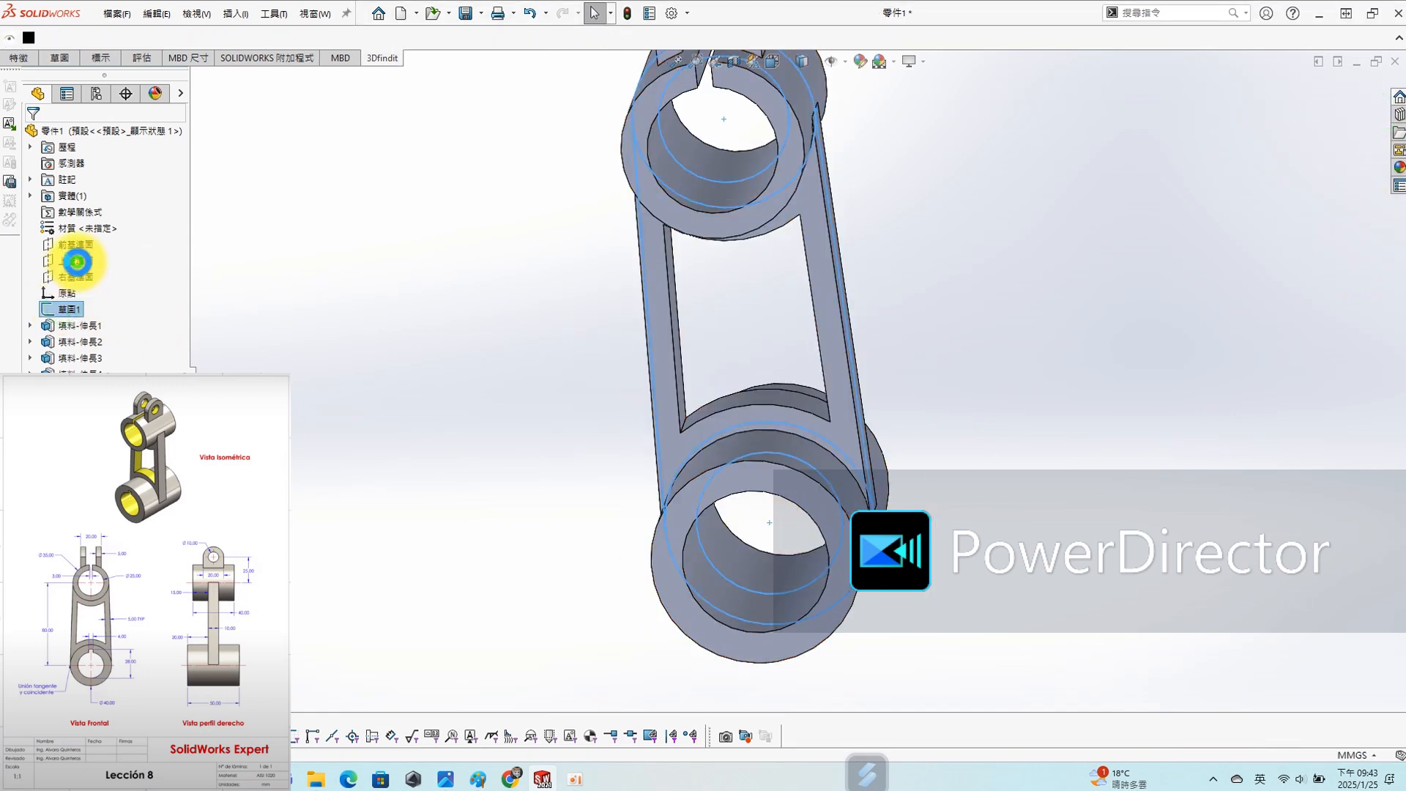
pyautogui.click(78, 265)
pyautogui.doubleClick(991, 466)
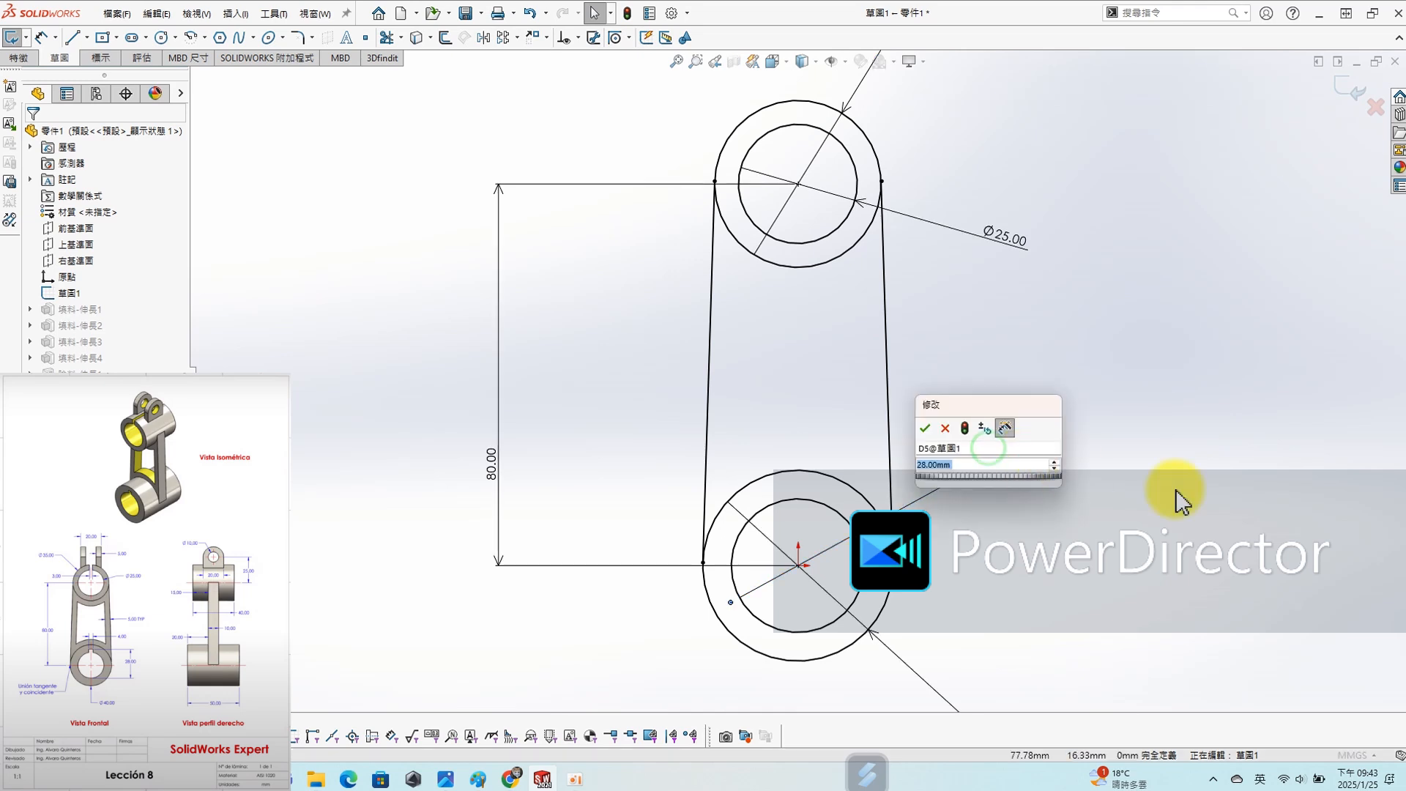
pyautogui.write('25')
pyautogui.press('Return')
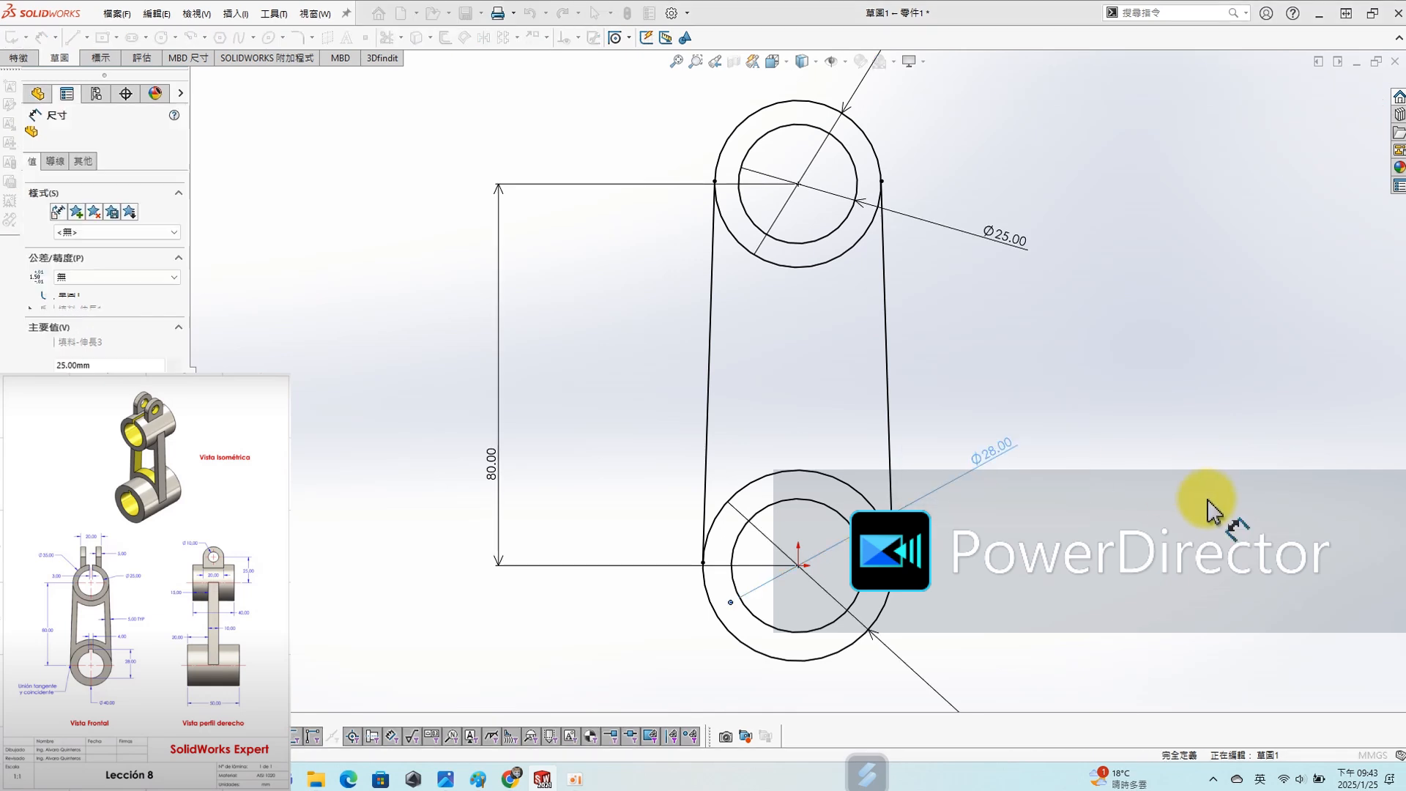
pyautogui.click(1338, 93)
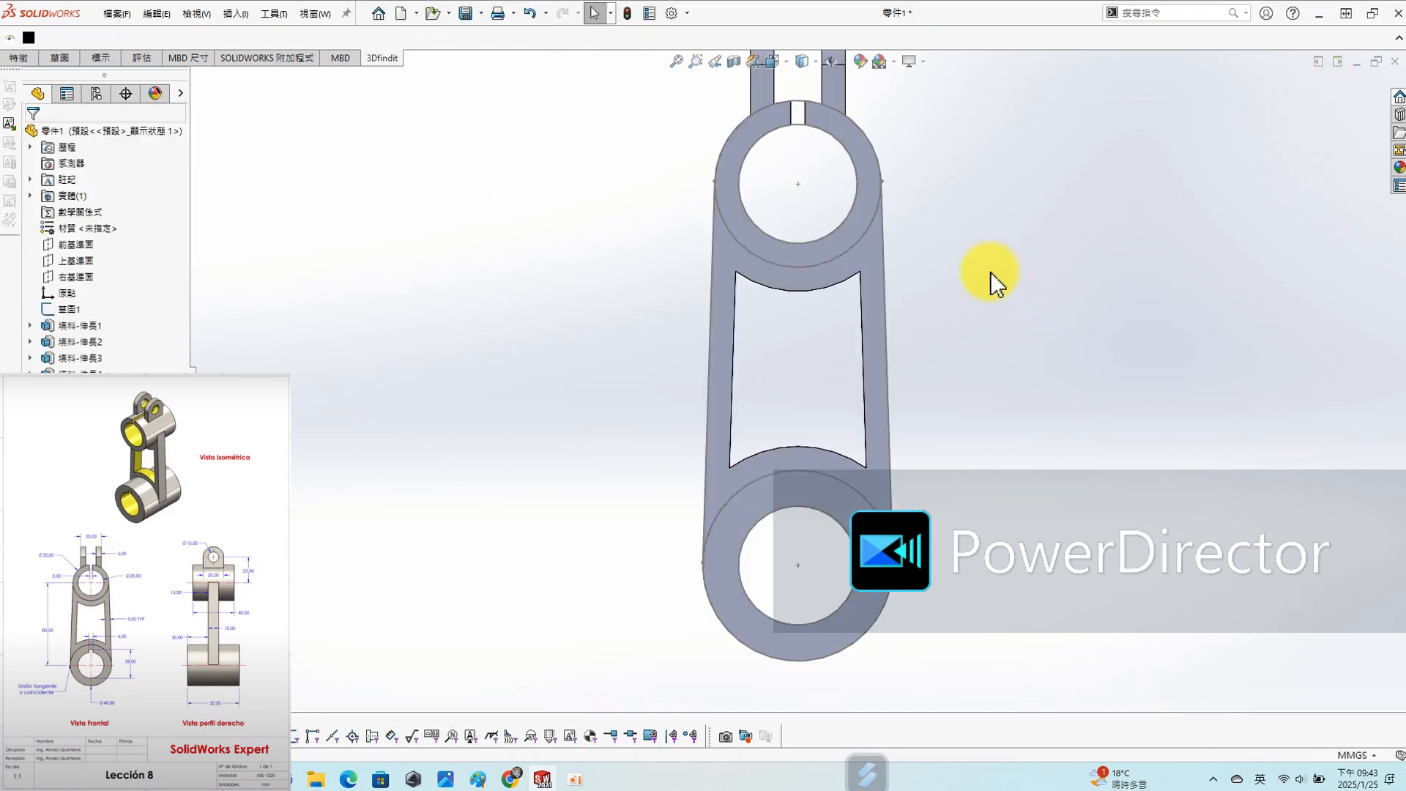
# - Start a sketch on the Top Plane (上基準面) and draw a vertical centerline about 16 mm long upward from the origin
pyautogui.click(82, 262)
pyautogui.click(78, 238)
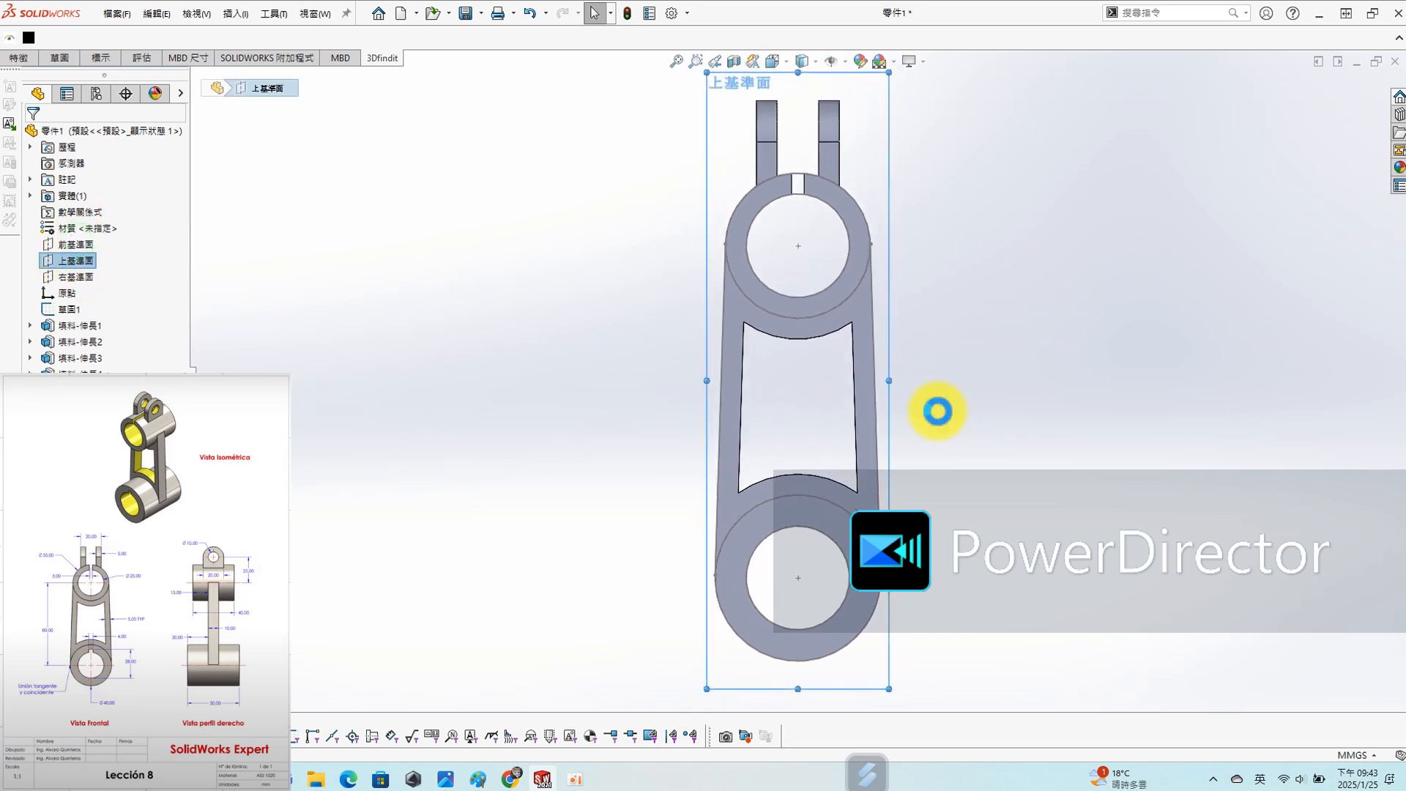
pyautogui.press('s')
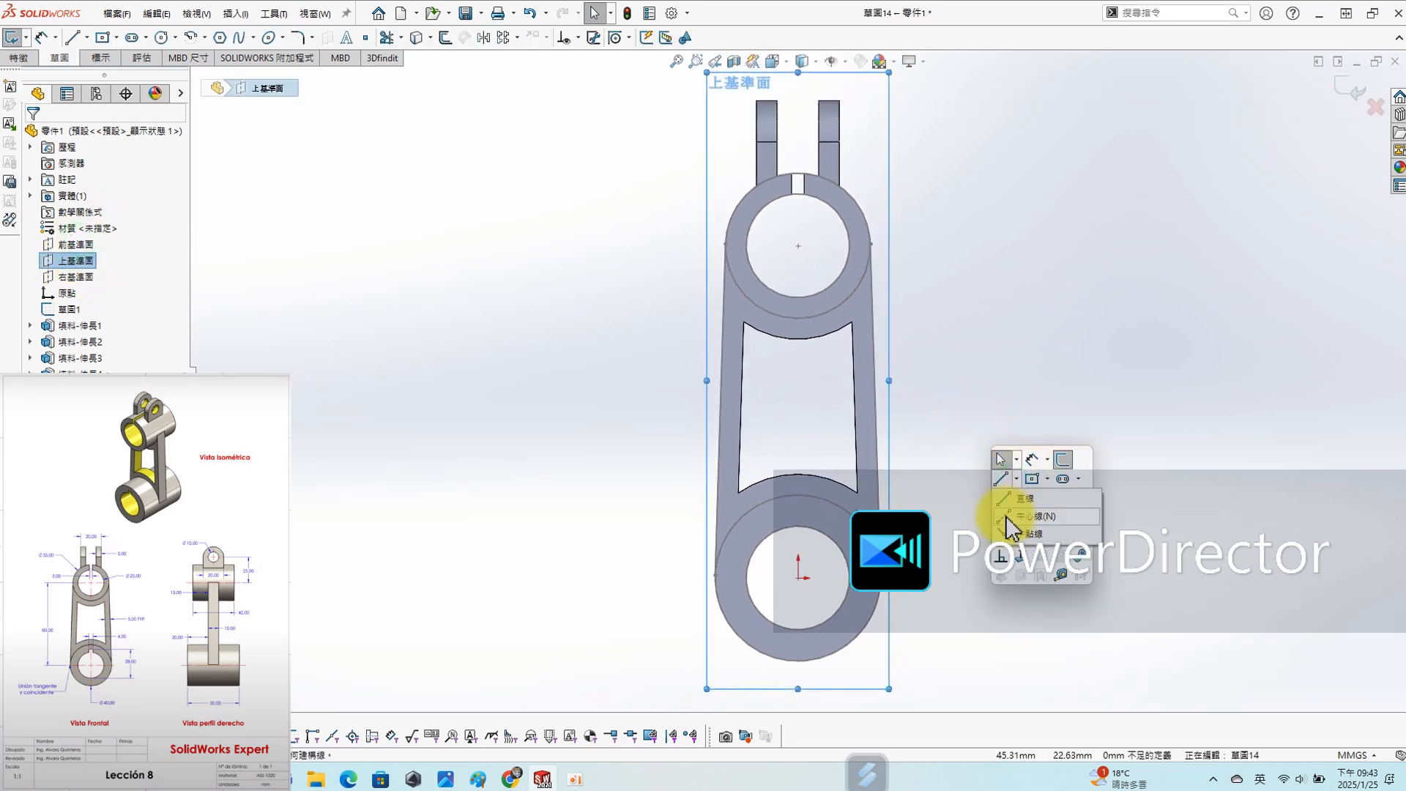
pyautogui.click(1002, 480)
pyautogui.click(798, 578)
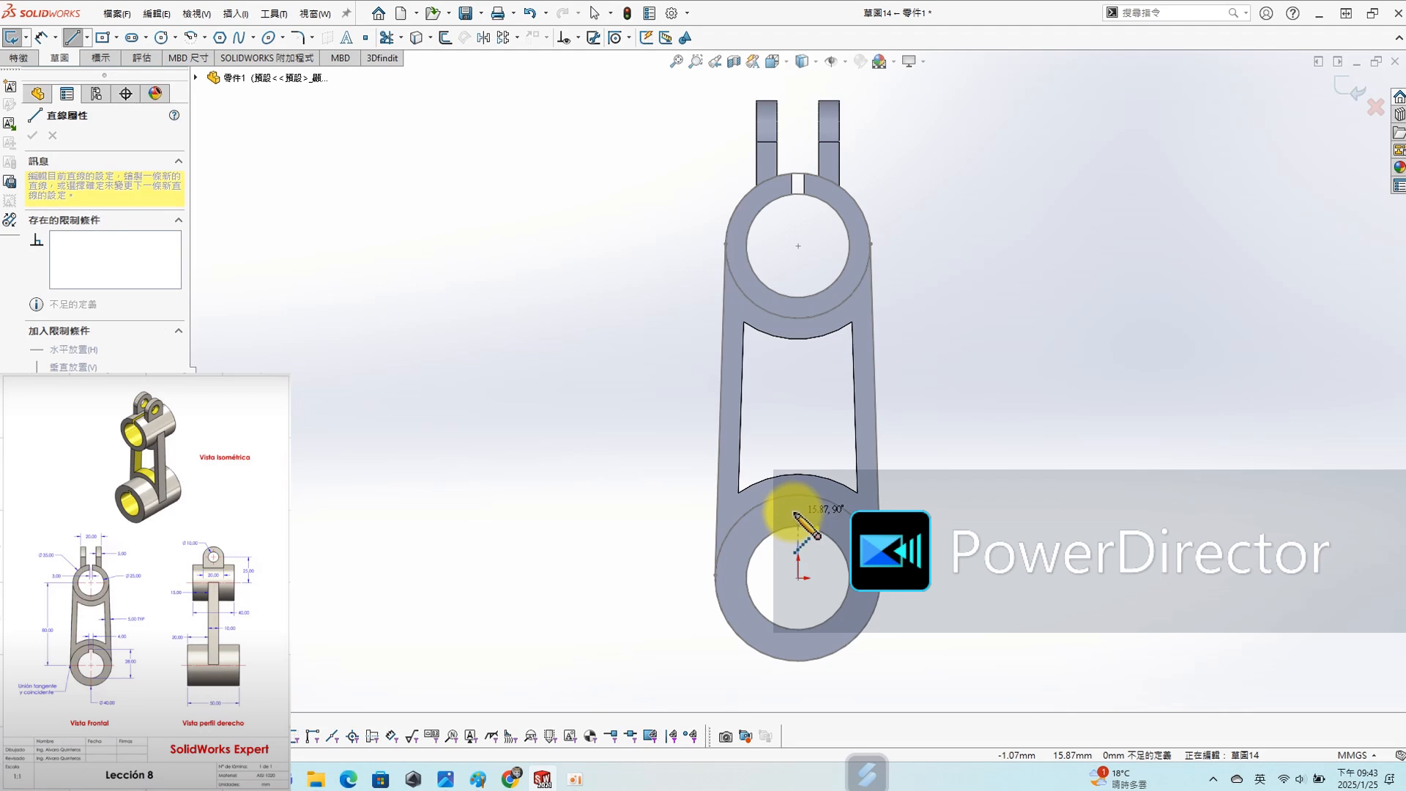
pyautogui.click(797, 513)
pyautogui.press('Escape')
# - Dimension the centerline's upper endpoint to the lower bore's circle, changing the arc condition to measure from the circle's lowest point
pyautogui.scroll(3, 810, 559)
pyautogui.press('s')
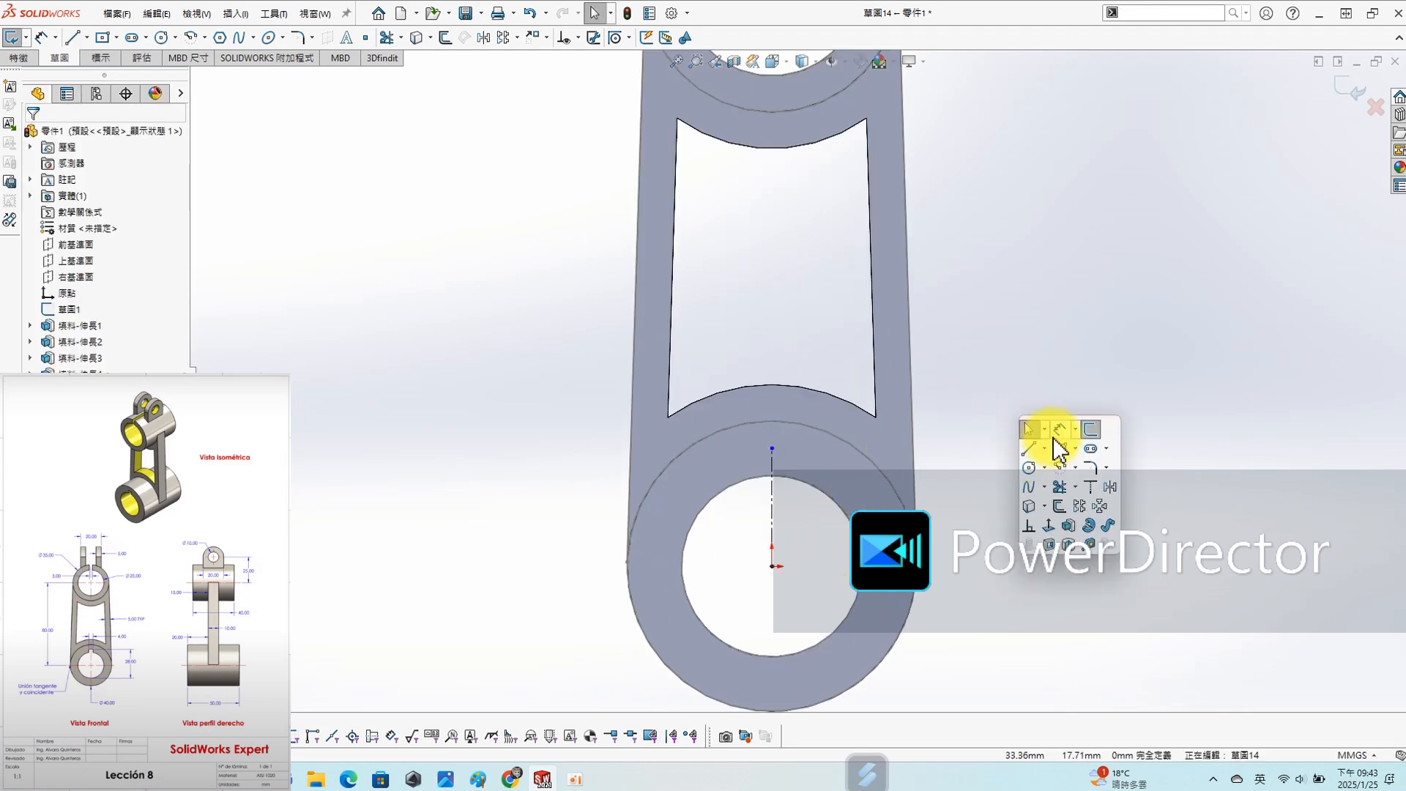
pyautogui.click(1056, 430)
pyautogui.click(772, 449)
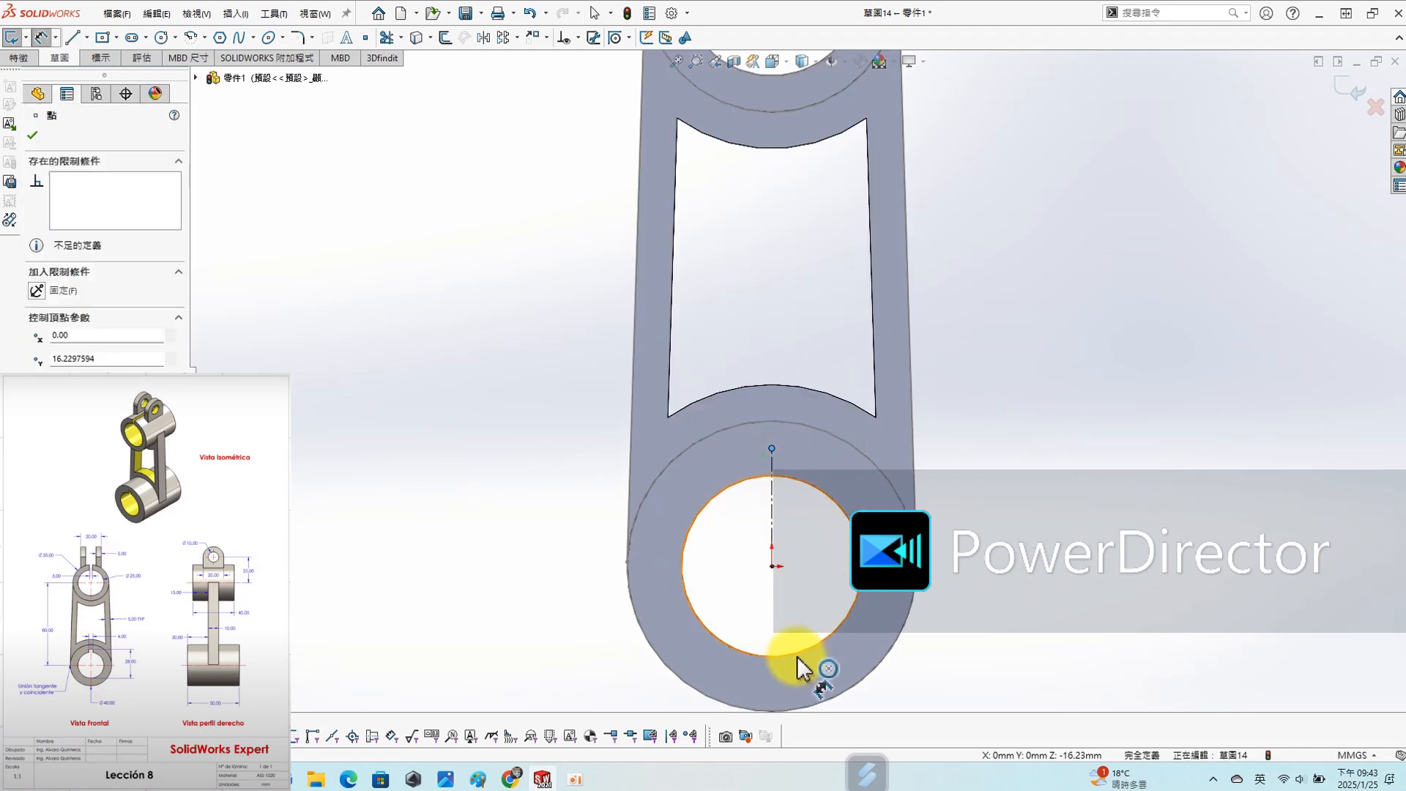
pyautogui.click(797, 659)
pyautogui.click(1019, 545)
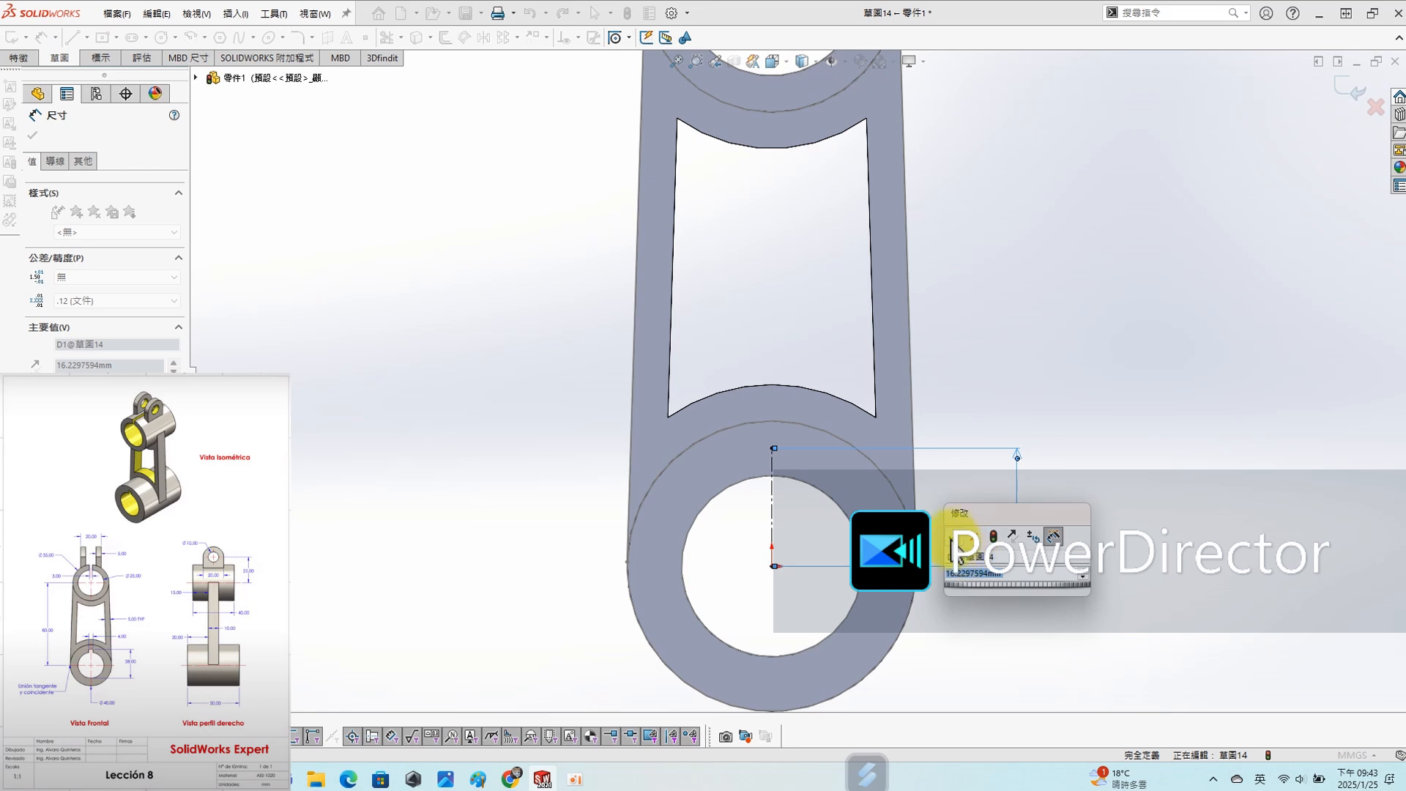
pyautogui.click(955, 538)
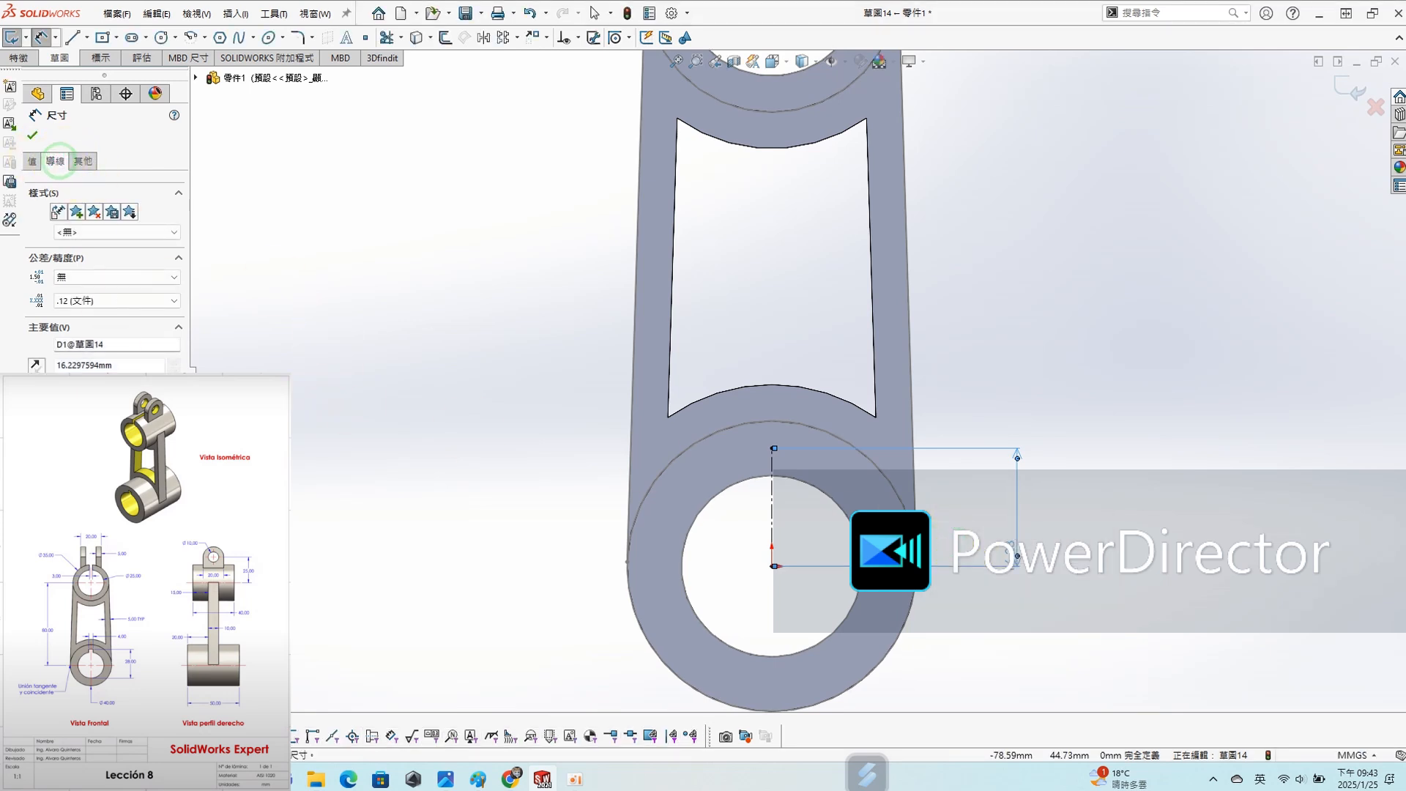
pyautogui.click(55, 161)
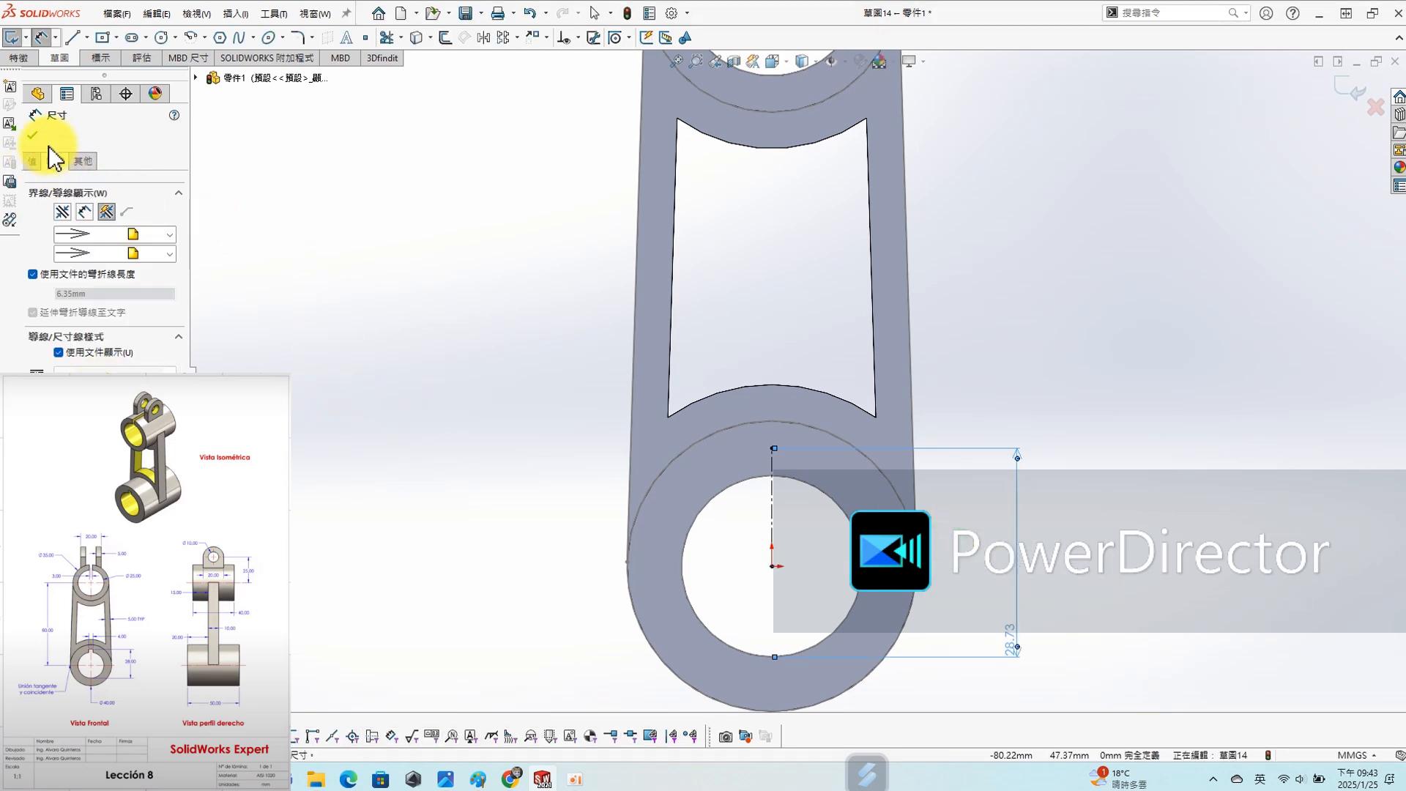
pyautogui.click(32, 136)
# - Set the distance from the bore's lowest point to the centerline's upper endpoint to 28 mm
pyautogui.doubleClick(1015, 637)
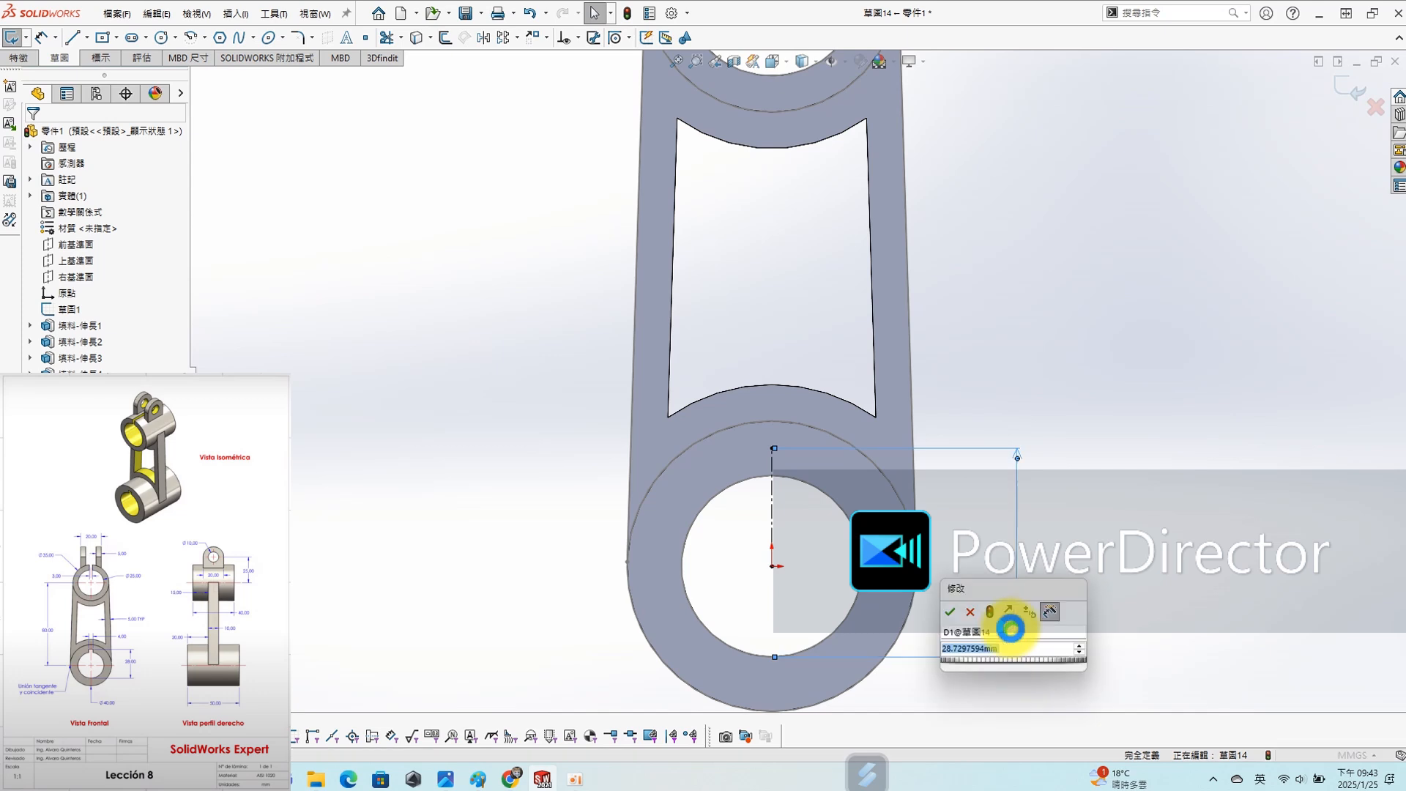
pyautogui.write('28')
pyautogui.press('Return')
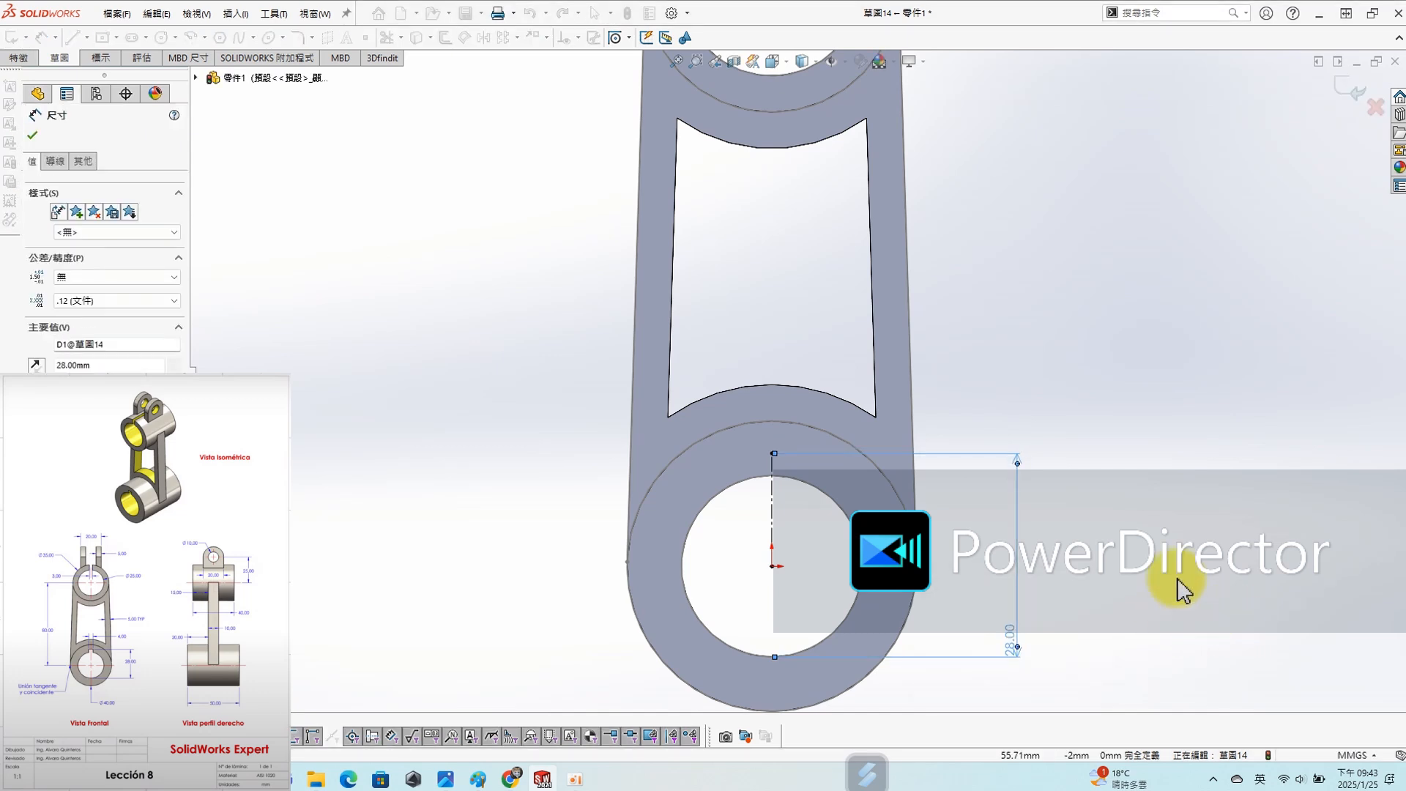
pyautogui.press('Escape')
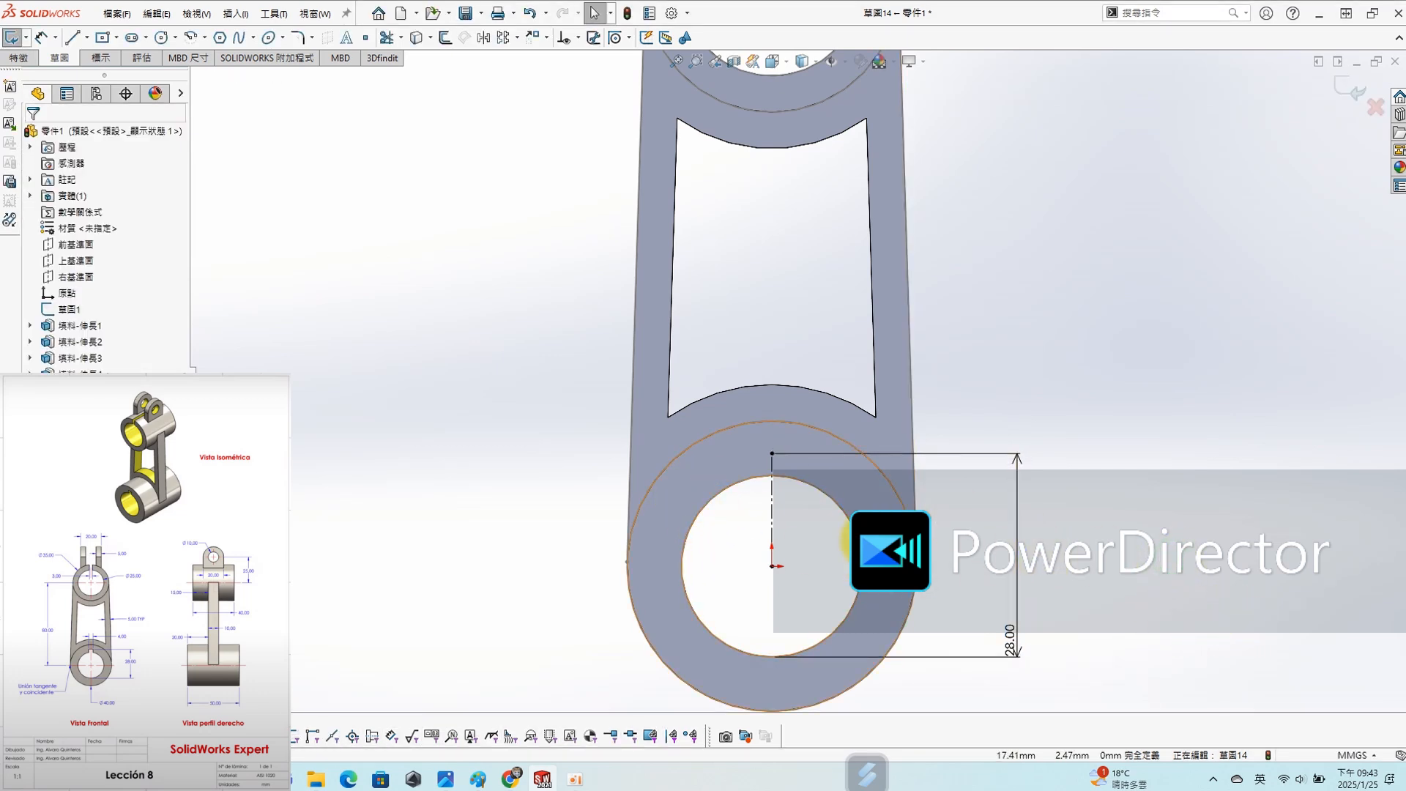
# - Offset the centerline 2 mm in both directions, closing the ends with straight lines to form the keyway rectangle
pyautogui.click(775, 513)
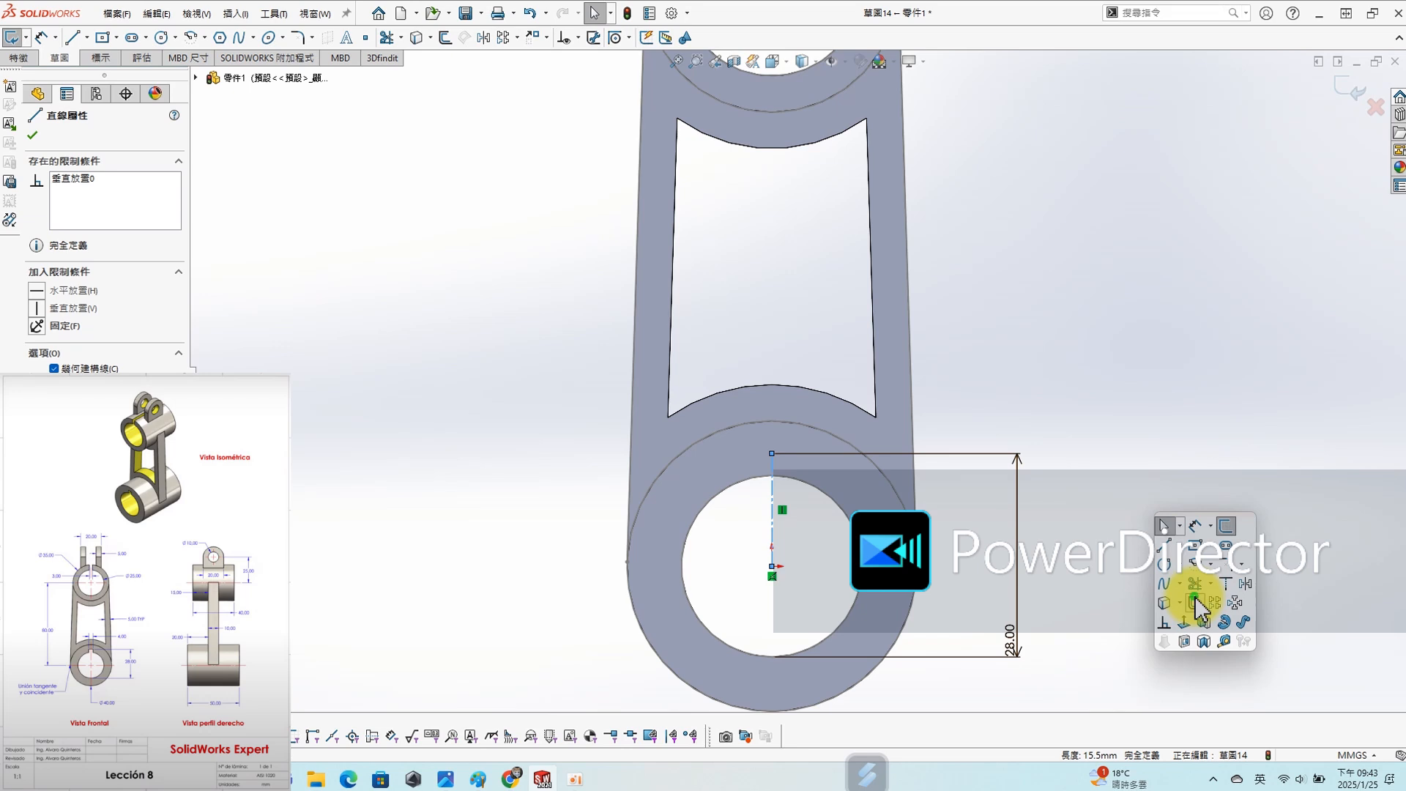
pyautogui.click(1196, 562)
pyautogui.write('2')
pyautogui.press('Return')
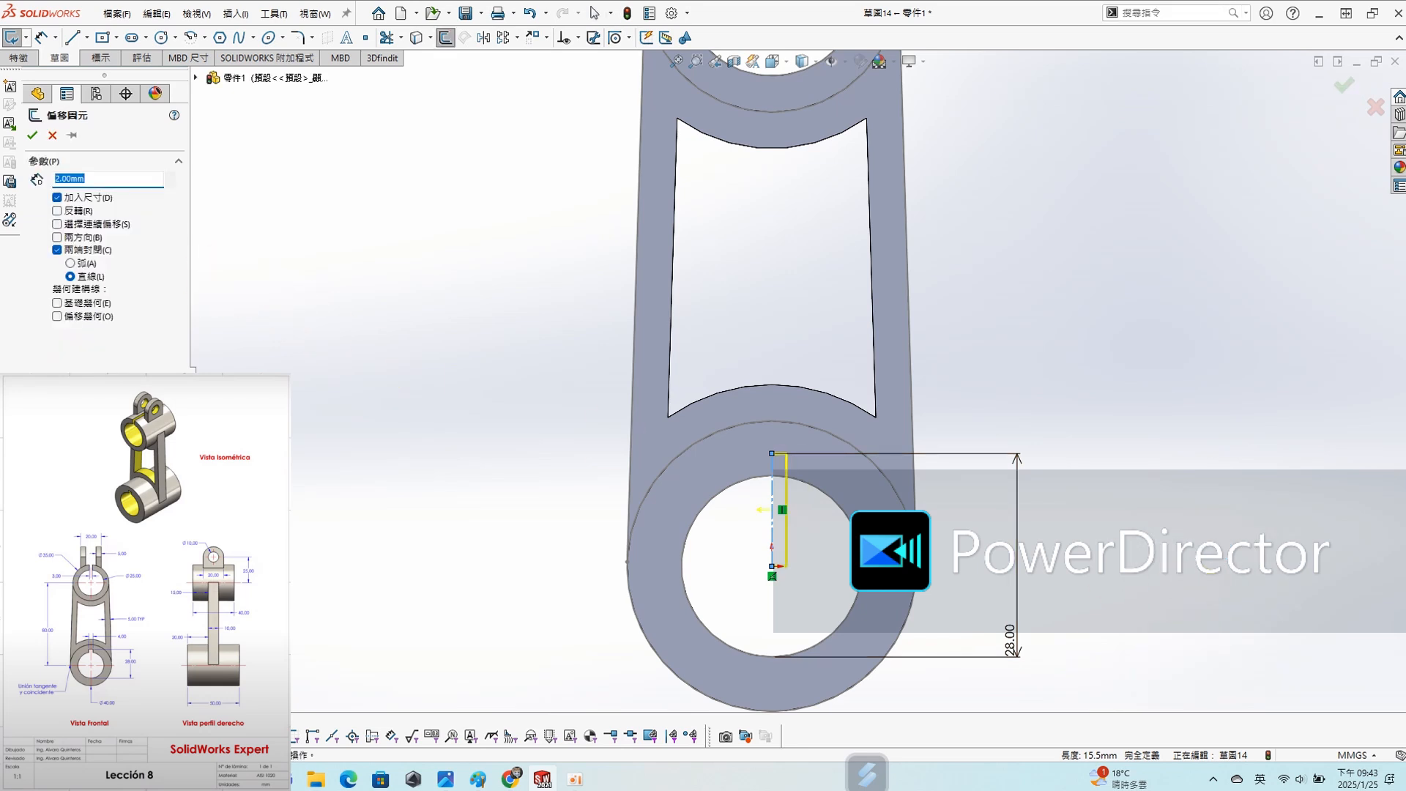
pyautogui.click(58, 238)
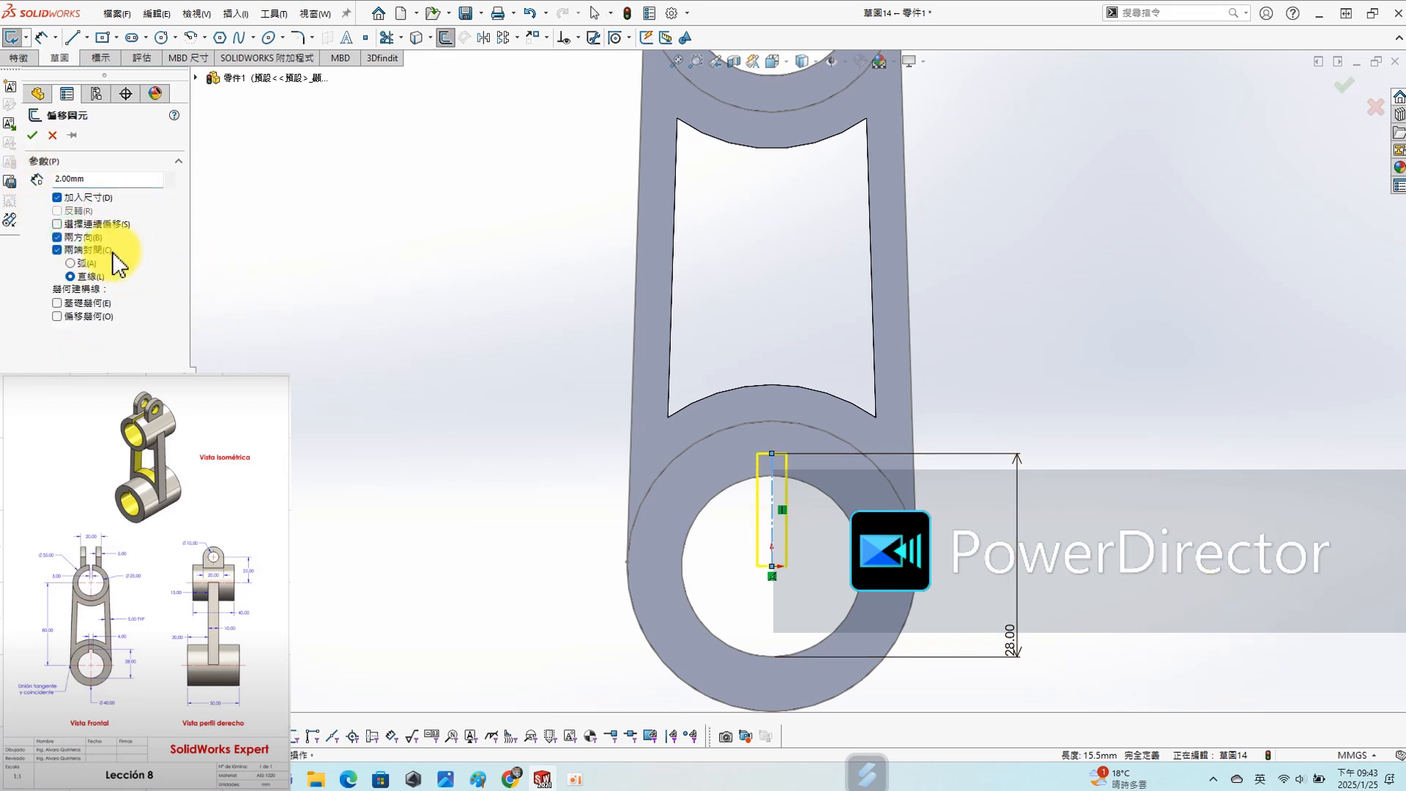
pyautogui.click(29, 137)
# - Cut the keyway rectangle through the lower cylinder using Through All - Both (完全貫穿 - 兩者)
pyautogui.press('s')
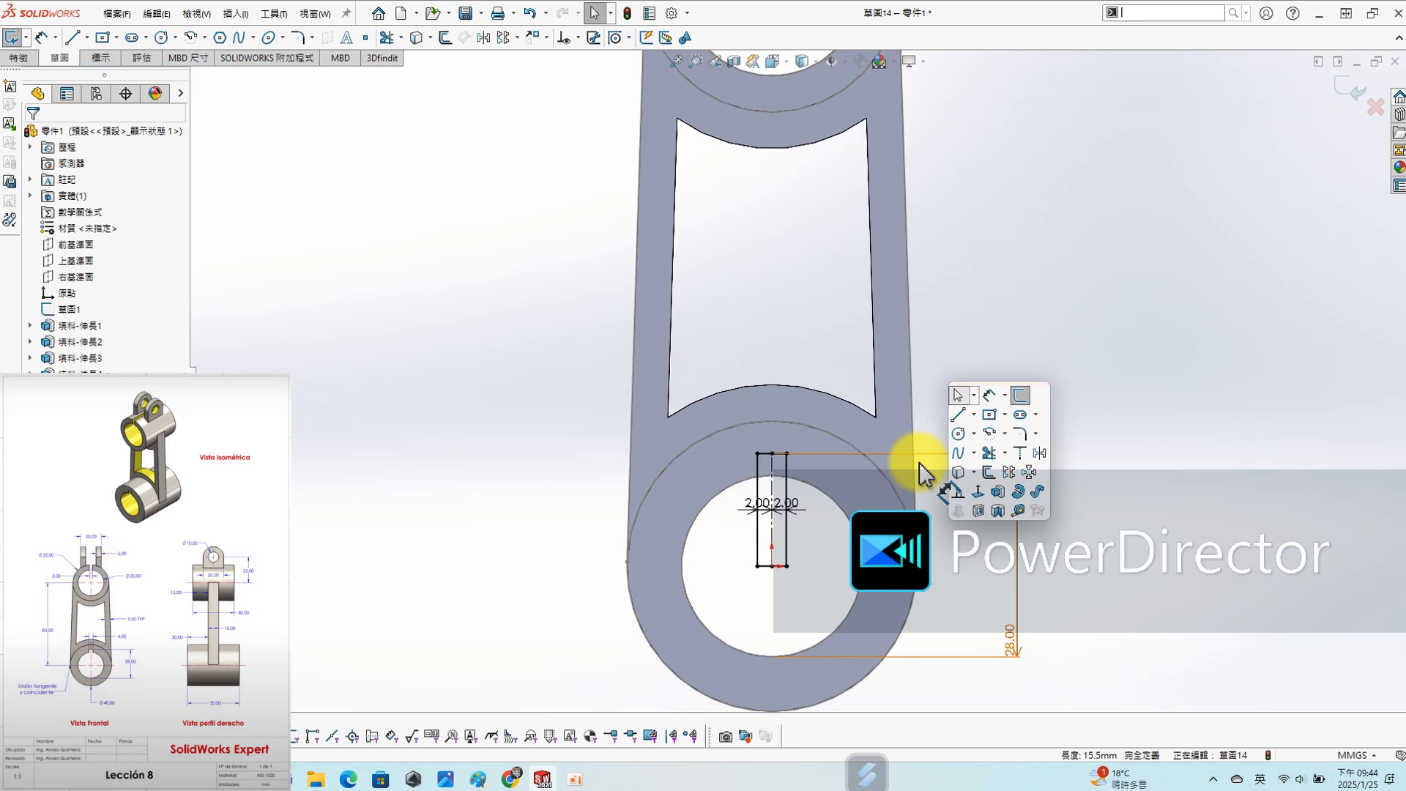
pyautogui.click(982, 511)
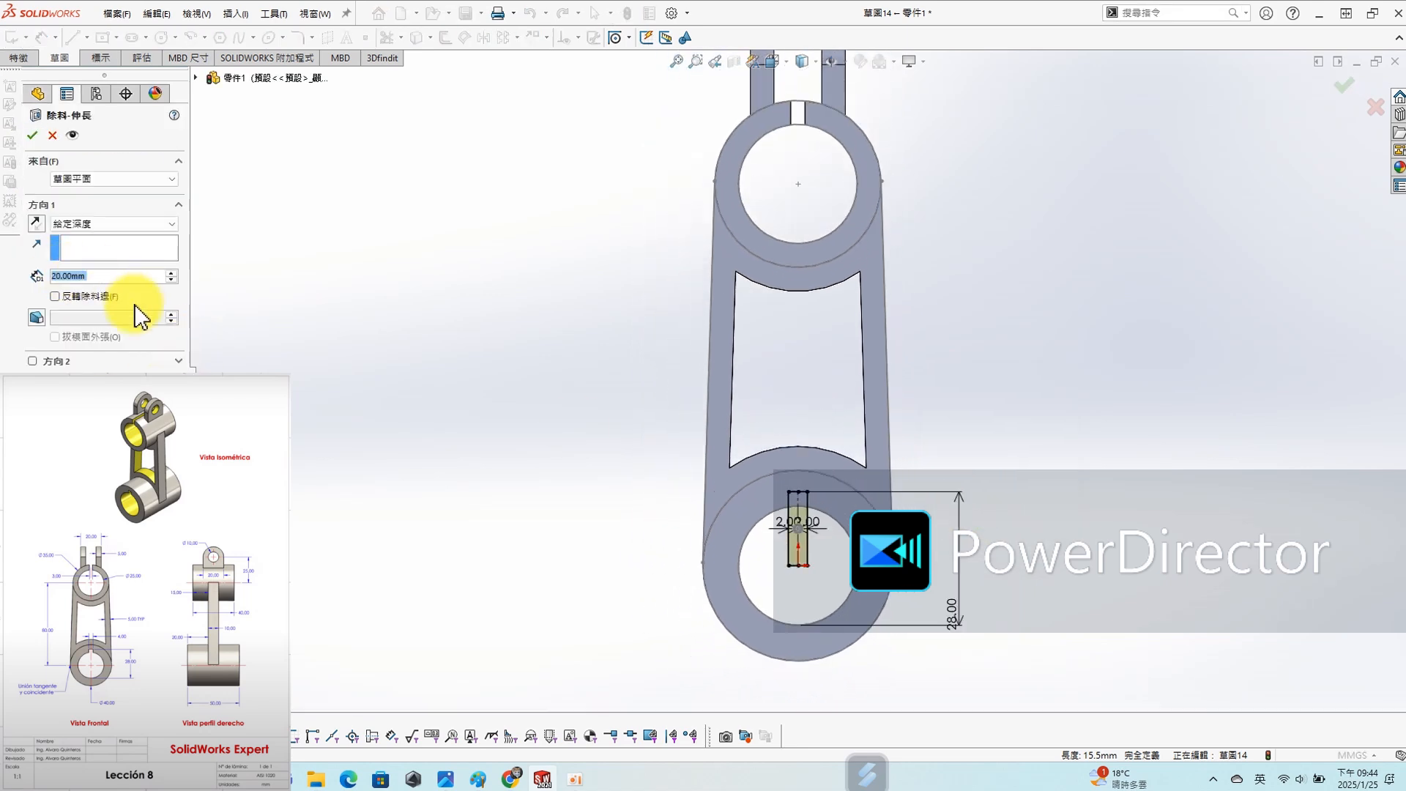
pyautogui.click(99, 221)
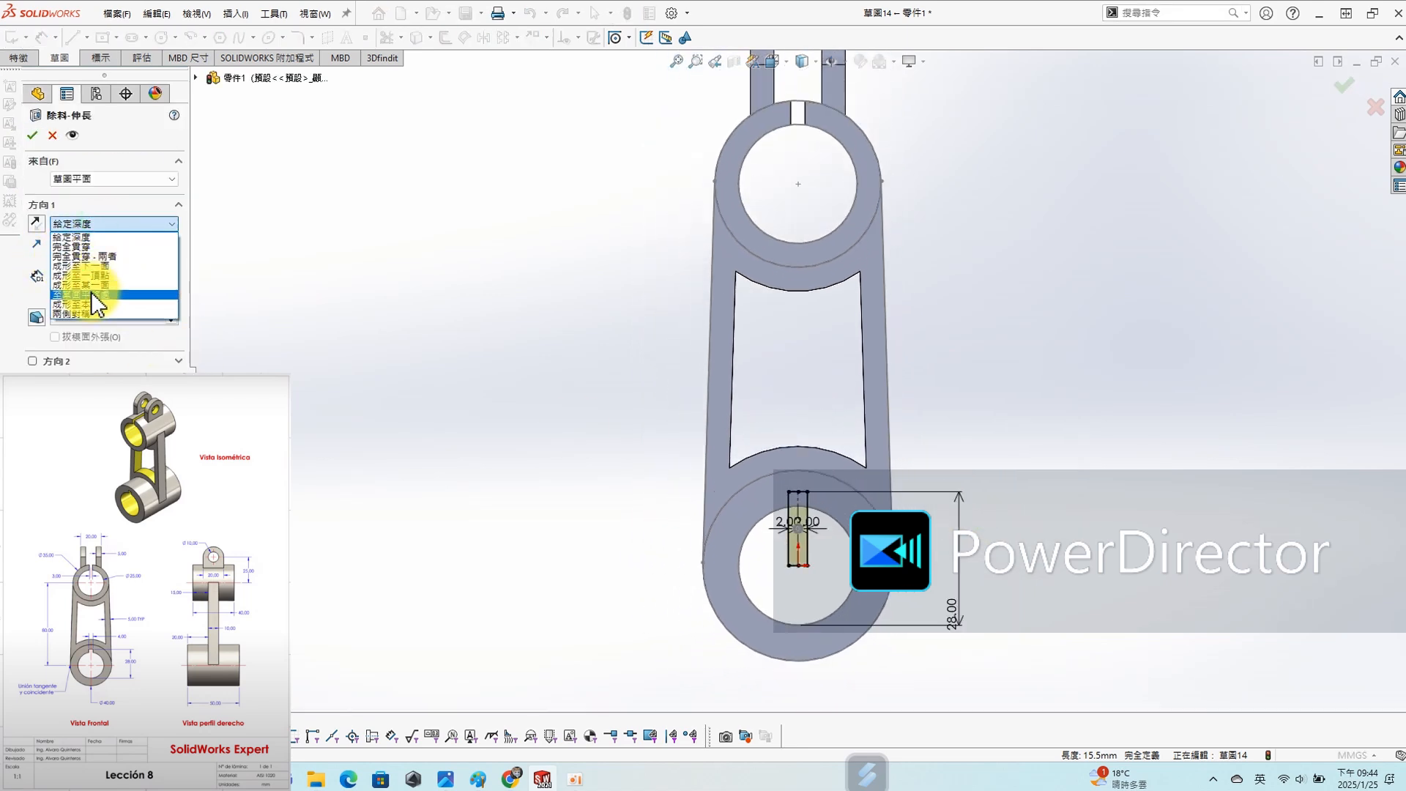
pyautogui.click(107, 257)
pyautogui.click(37, 139)
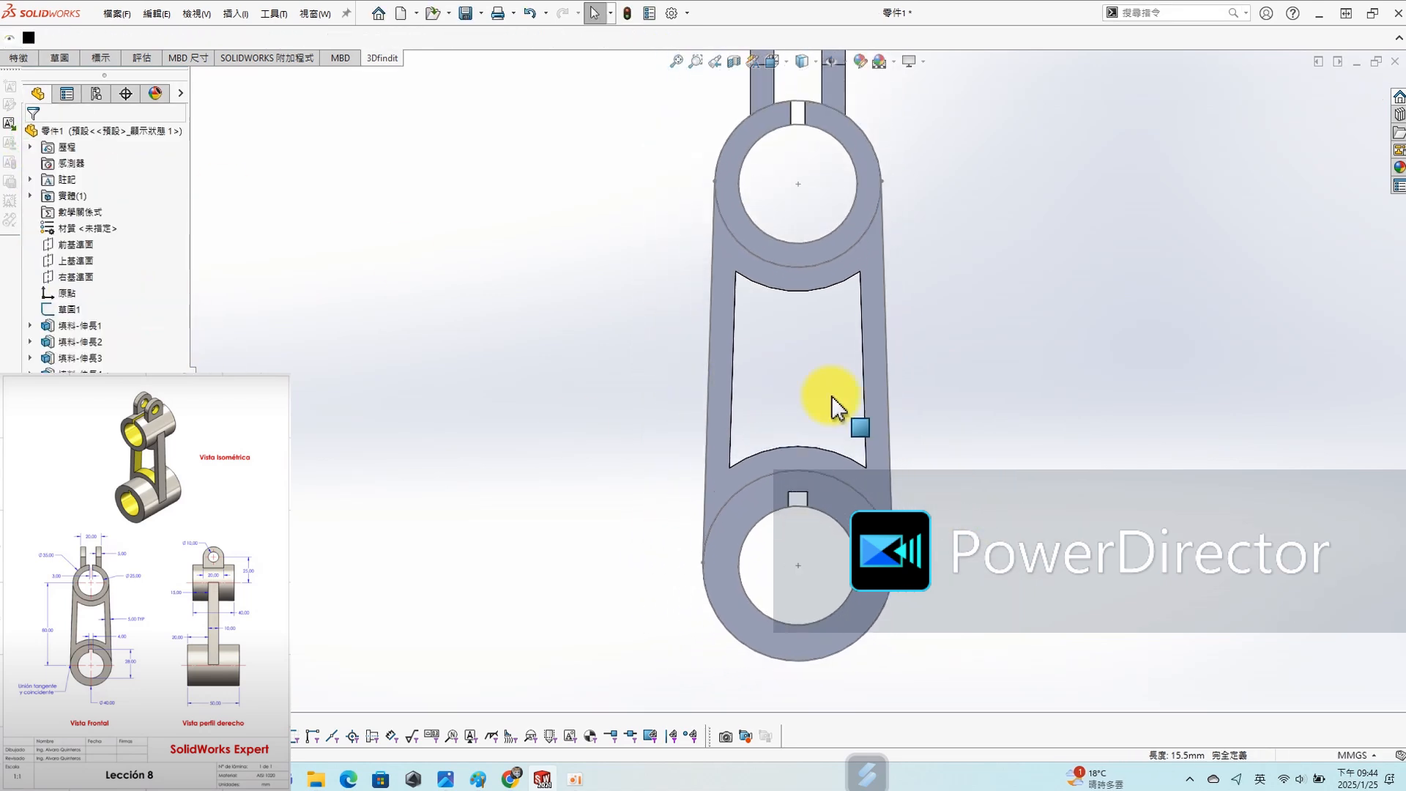
# - Hide the base sketch (草圖1) in the model
pyautogui.moveTo(920, 483); pyautogui.dragTo(935, 117, button='middle')
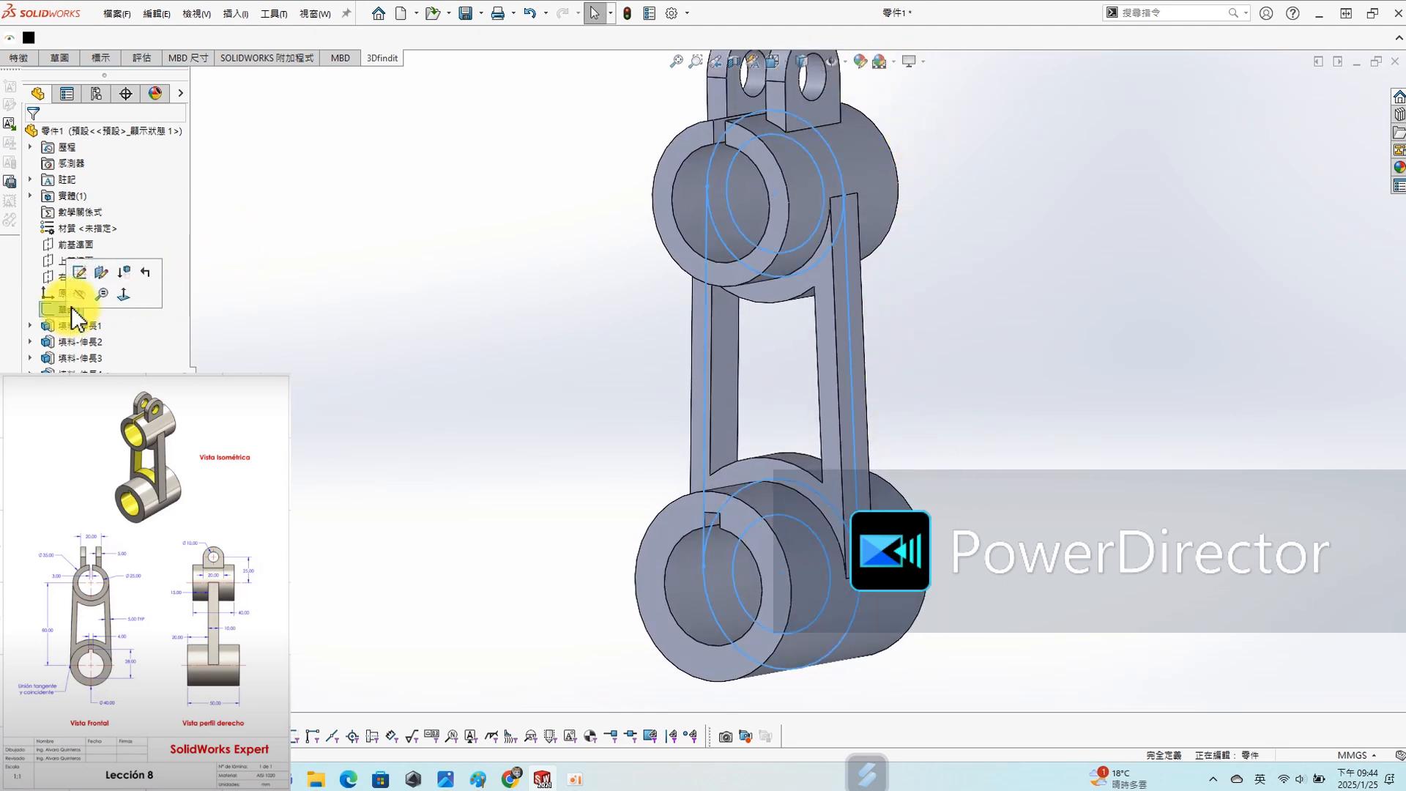
pyautogui.click(74, 295)
# - Examine the finished link in an oblique view, including the keyway, slot, lugs and body window
pyautogui.scroll(2, 845, 398)
pyautogui.scroll(-1, 782, 212)
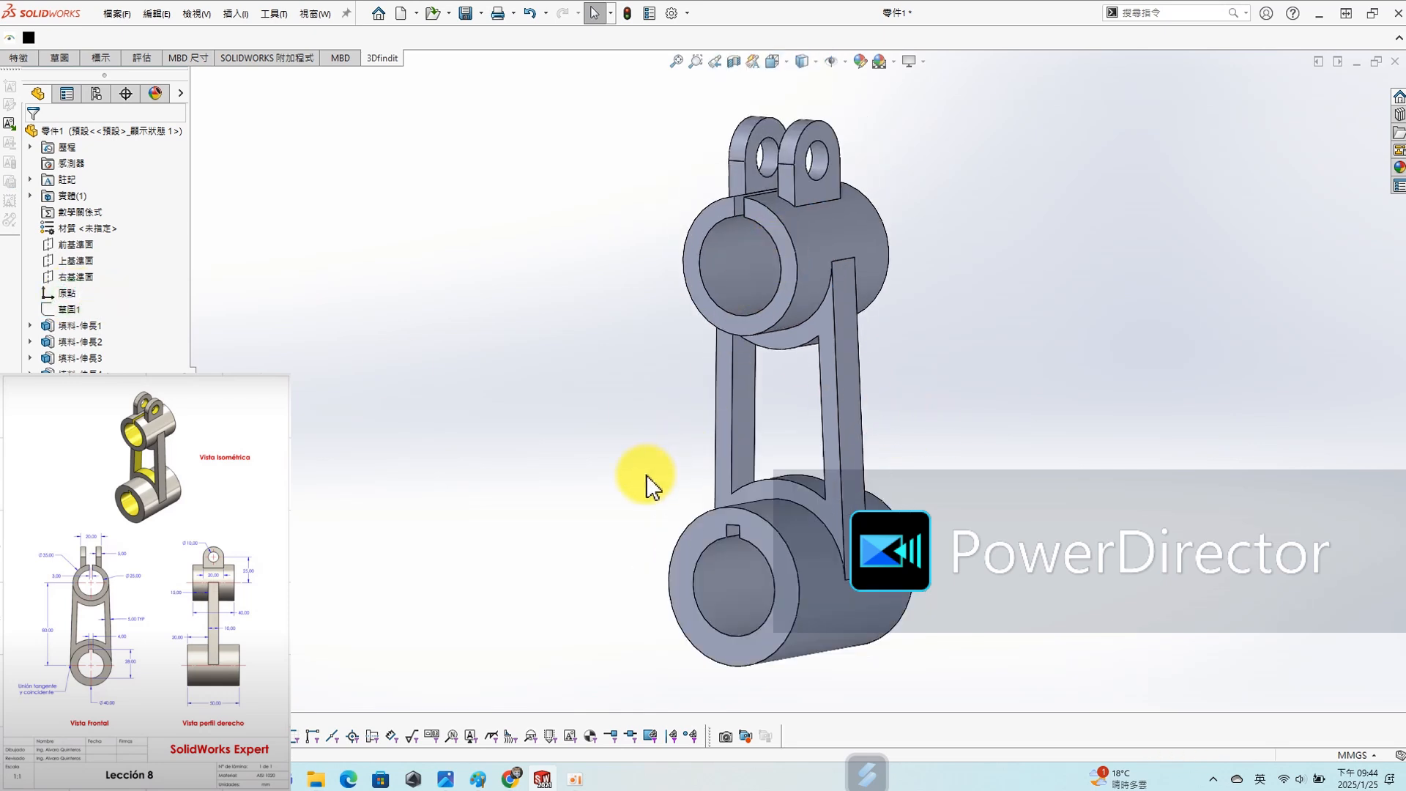
pyautogui.scroll(1, 646, 477)
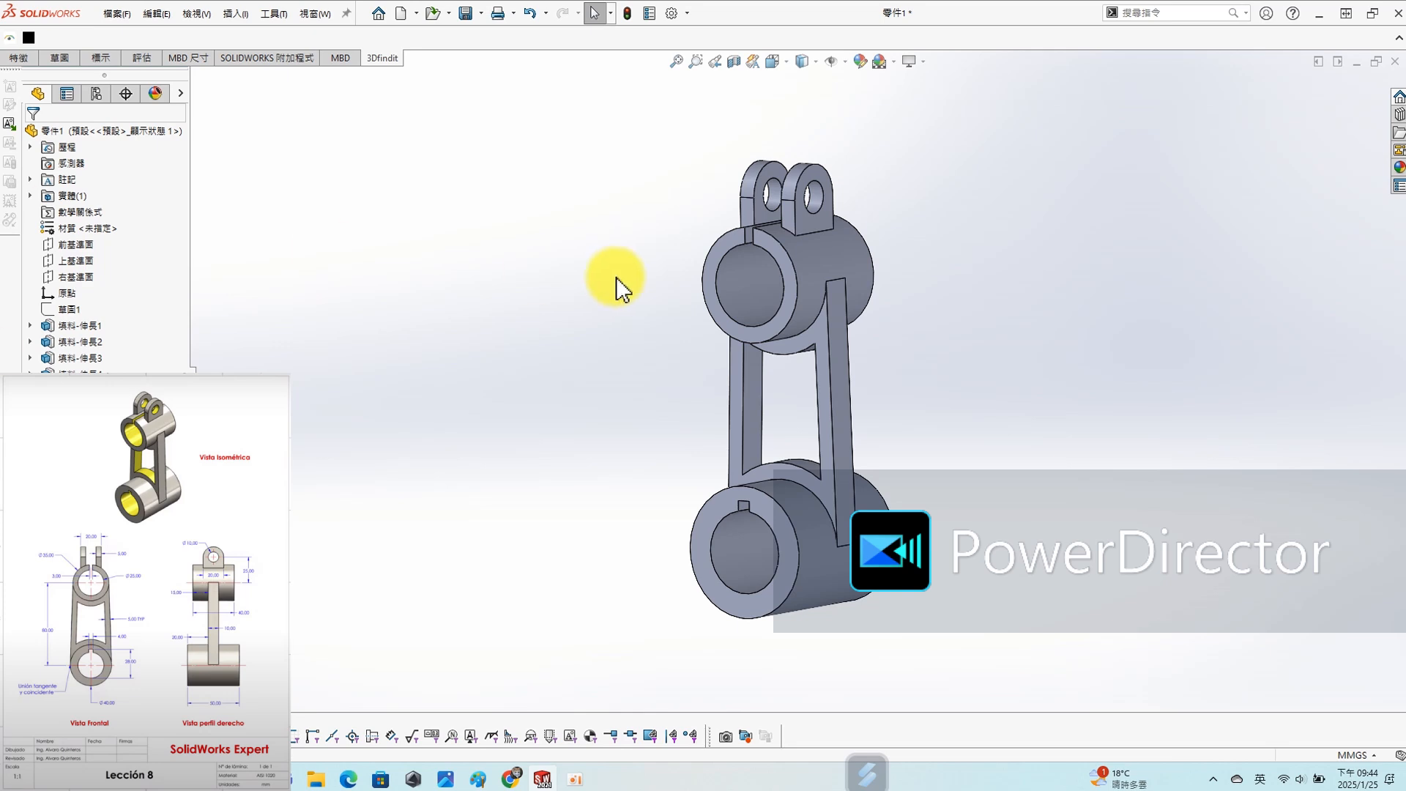
pyautogui.scroll(2, 657, 350)
pyautogui.scroll(-1, 533, 387)
pyautogui.moveTo(708, 448); pyautogui.dragTo(717, 502, button='middle')
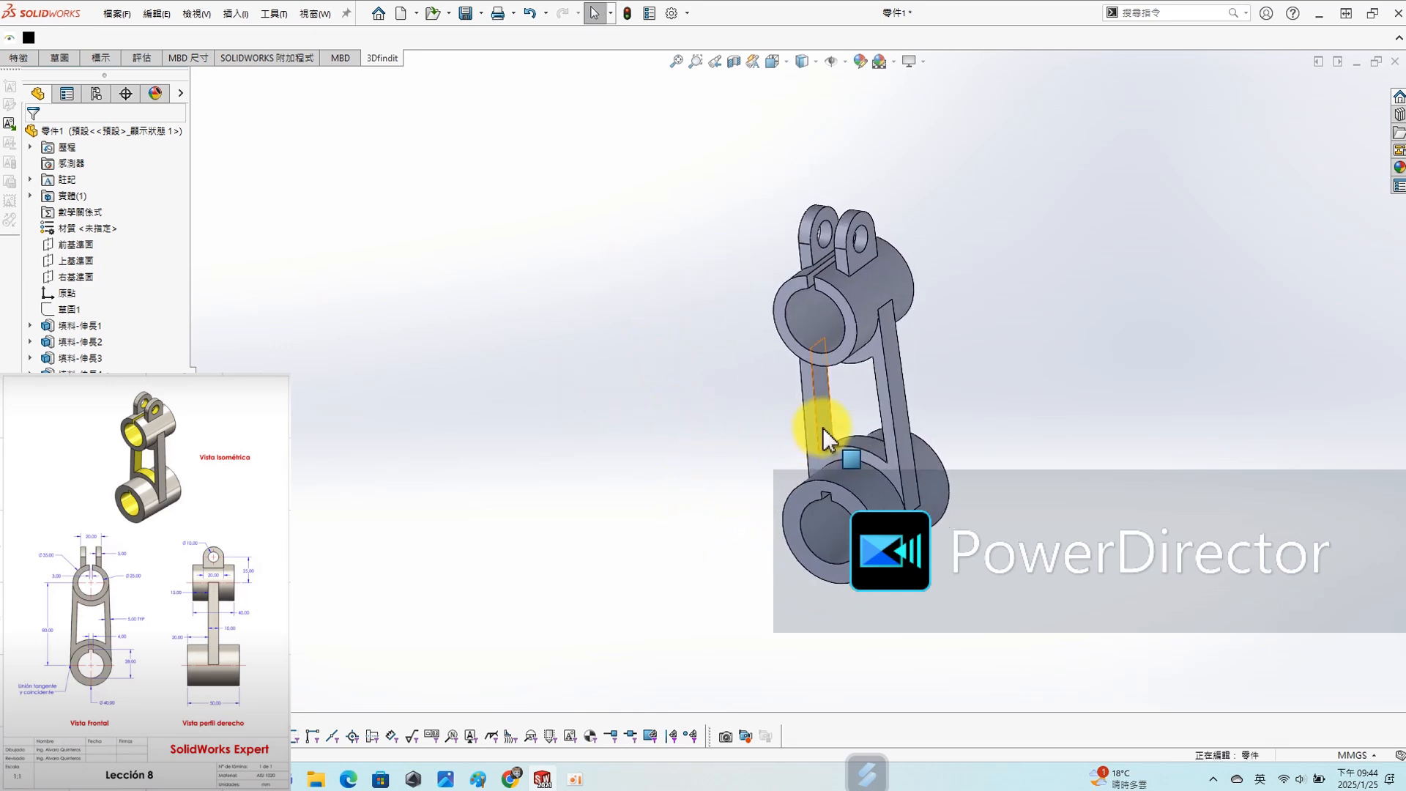
pyautogui.scroll(-3, 886, 417)
pyautogui.keyDown('ctrl'); pyautogui.moveTo(882, 430); pyautogui.dragTo(1072, 425, button='middle'); pyautogui.keyUp('ctrl')
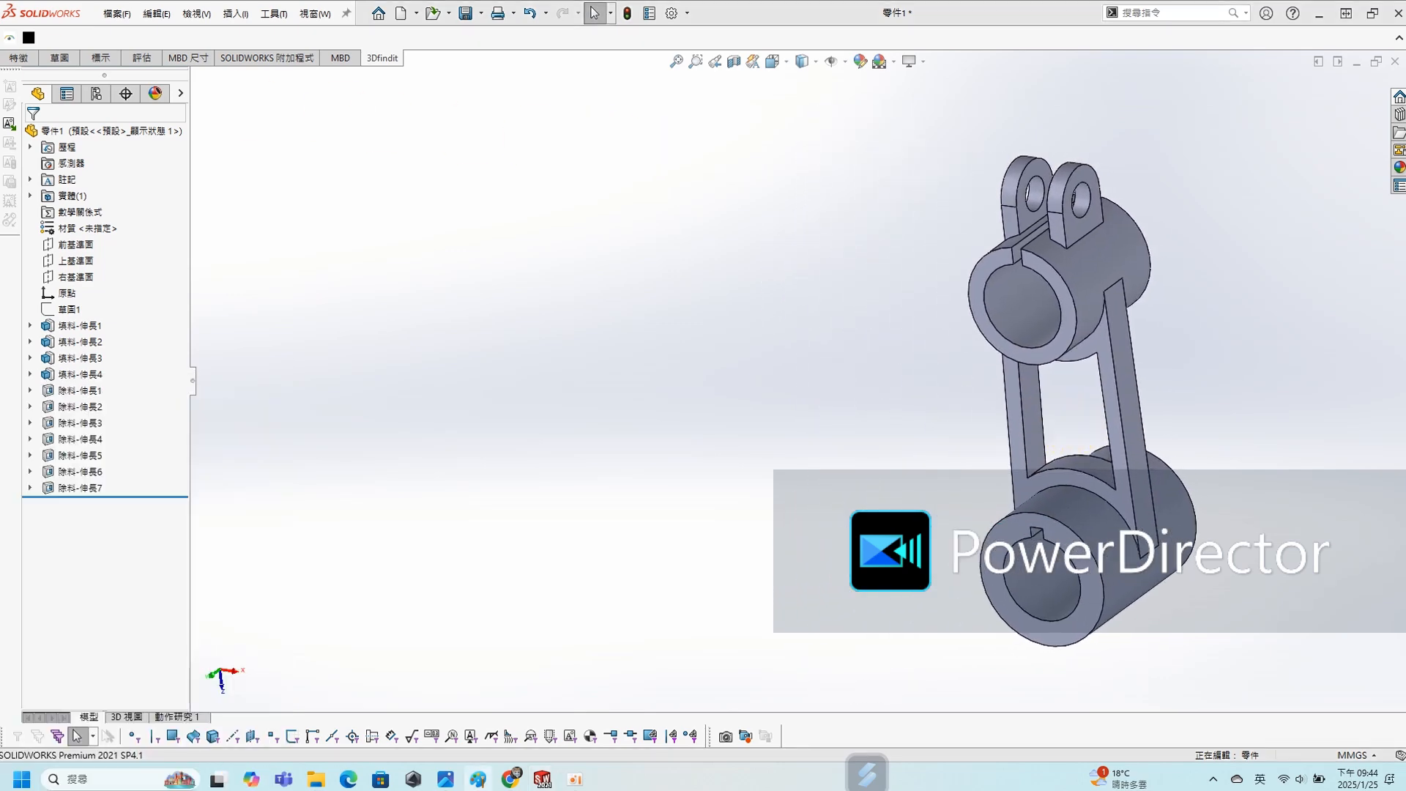